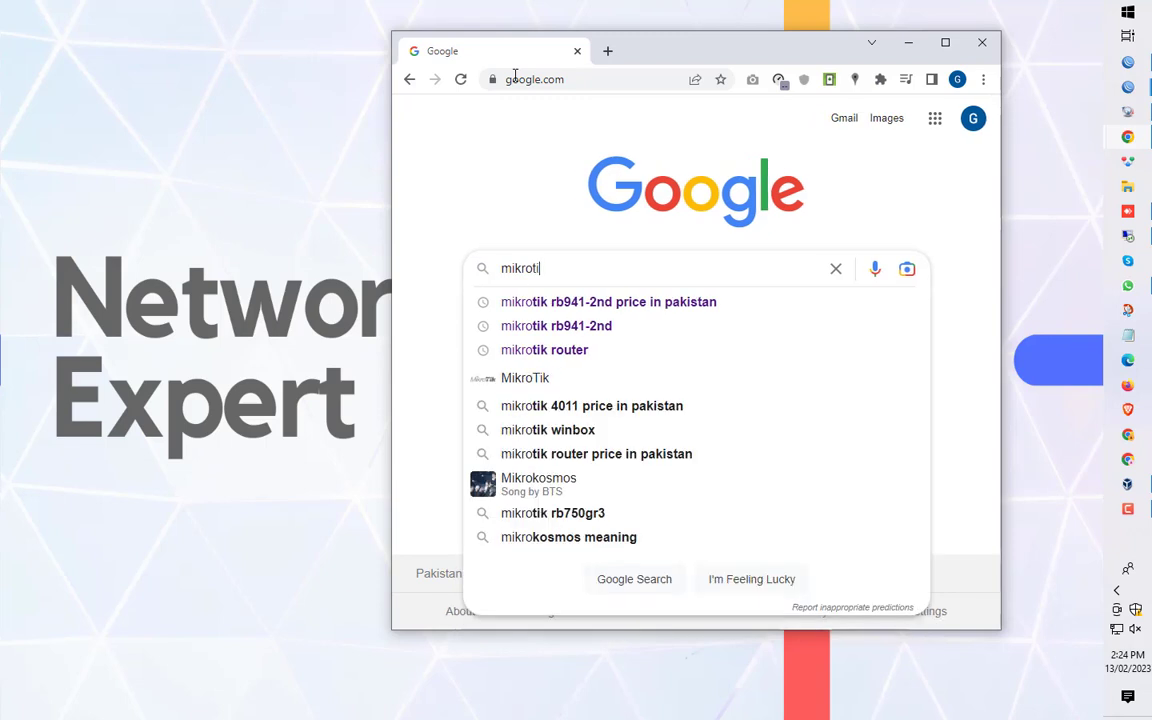
- Search Google for "mikrotik software download for pc" and open MikroTik's software download page from the results
type("are")
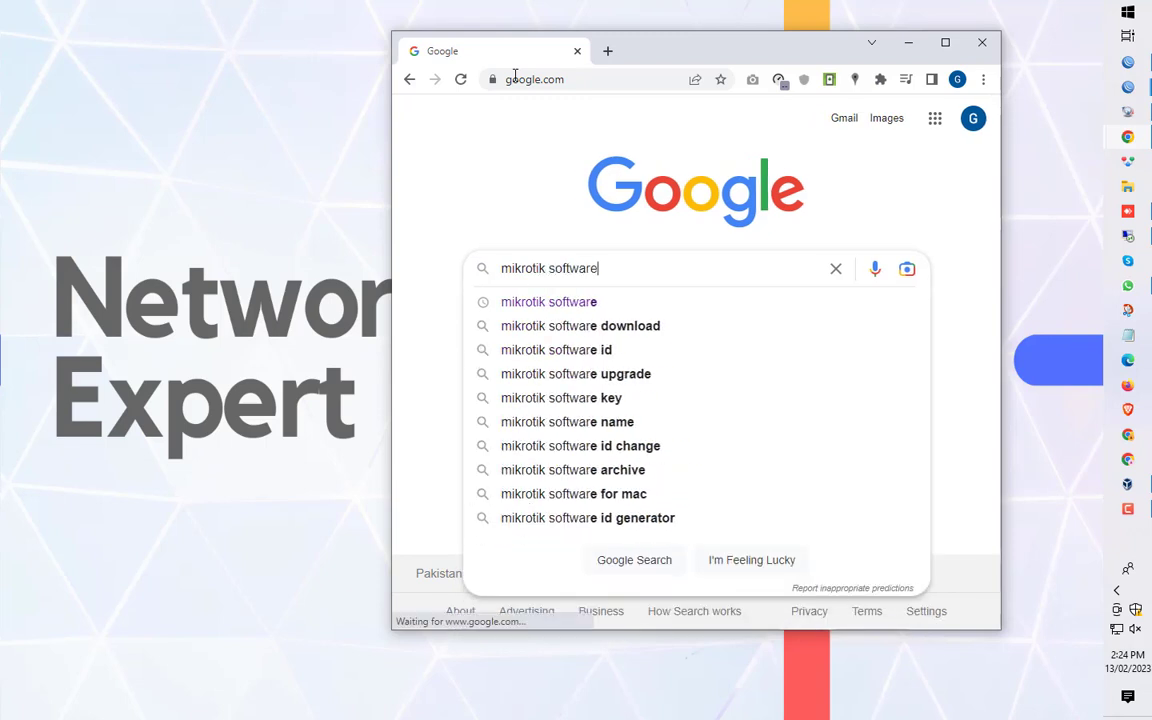
type(" download for pc")
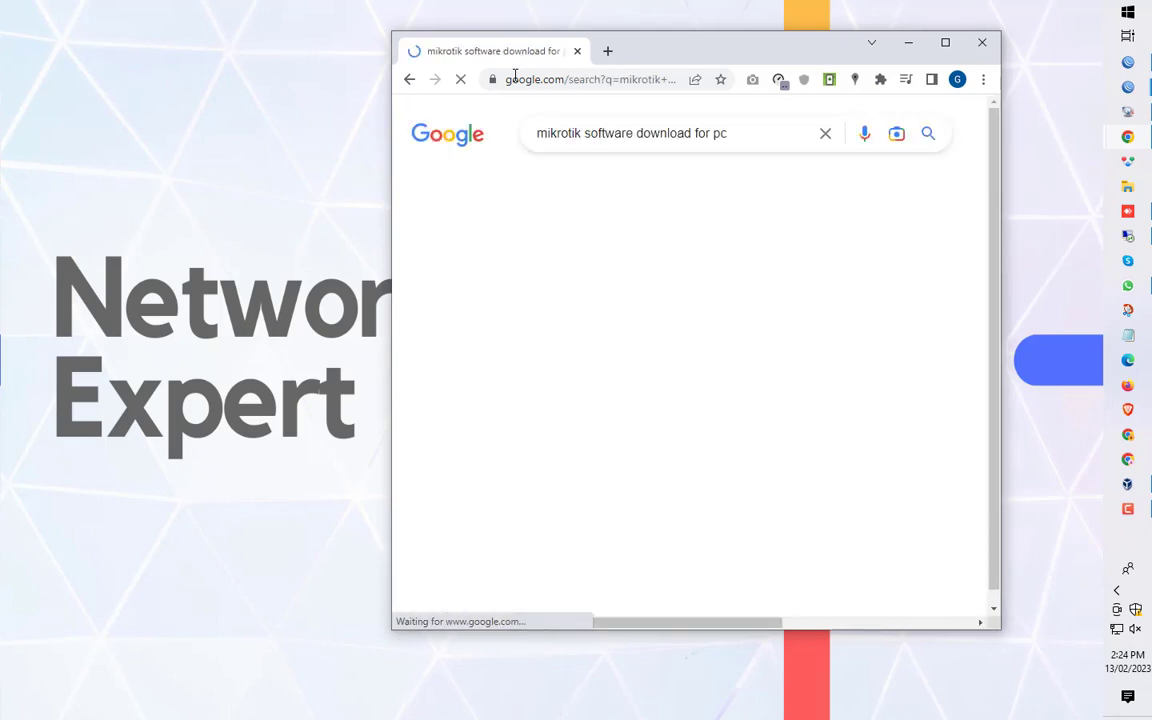
left_click(533, 273)
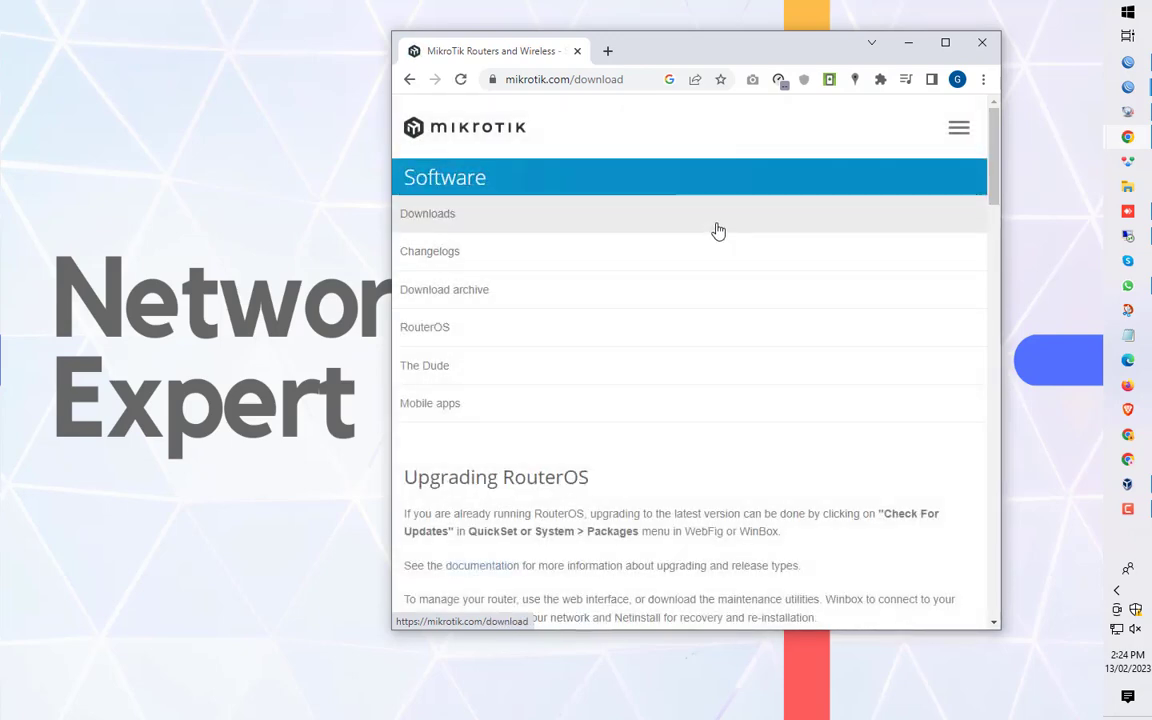
- Open MikroTik's RouterOS page and examine its sections on downloading, demo routers, x86 installation and learning resources
left_click(526, 331)
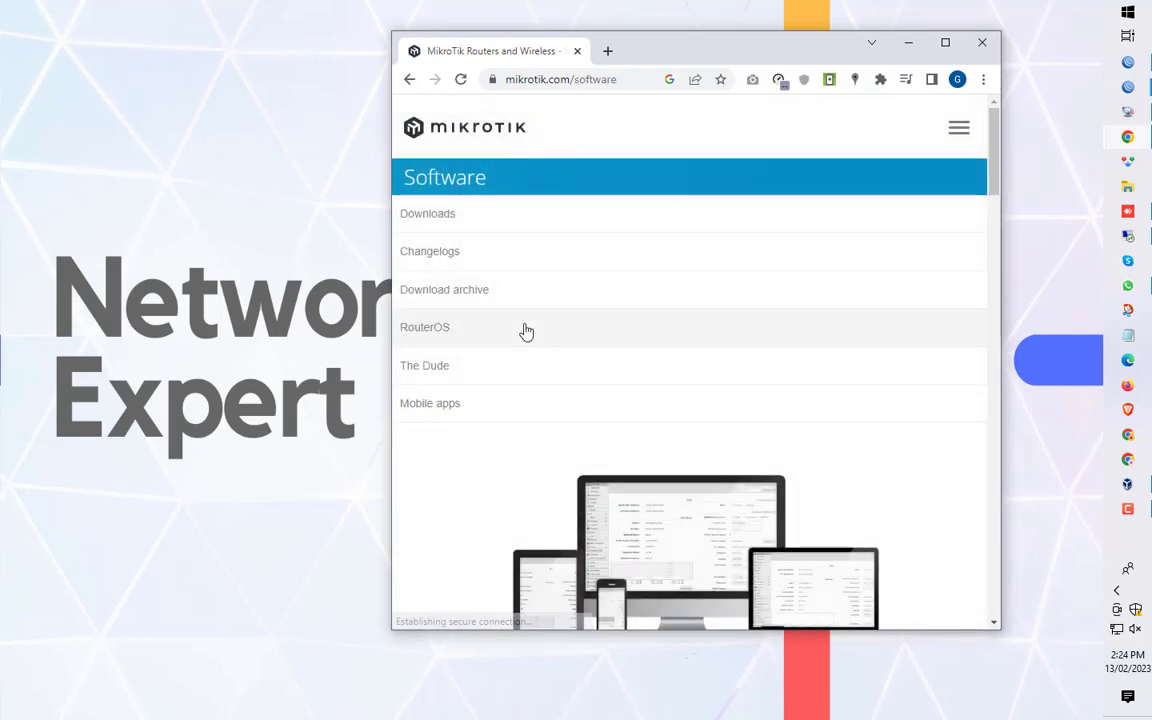
scroll(526, 331, "down", 4)
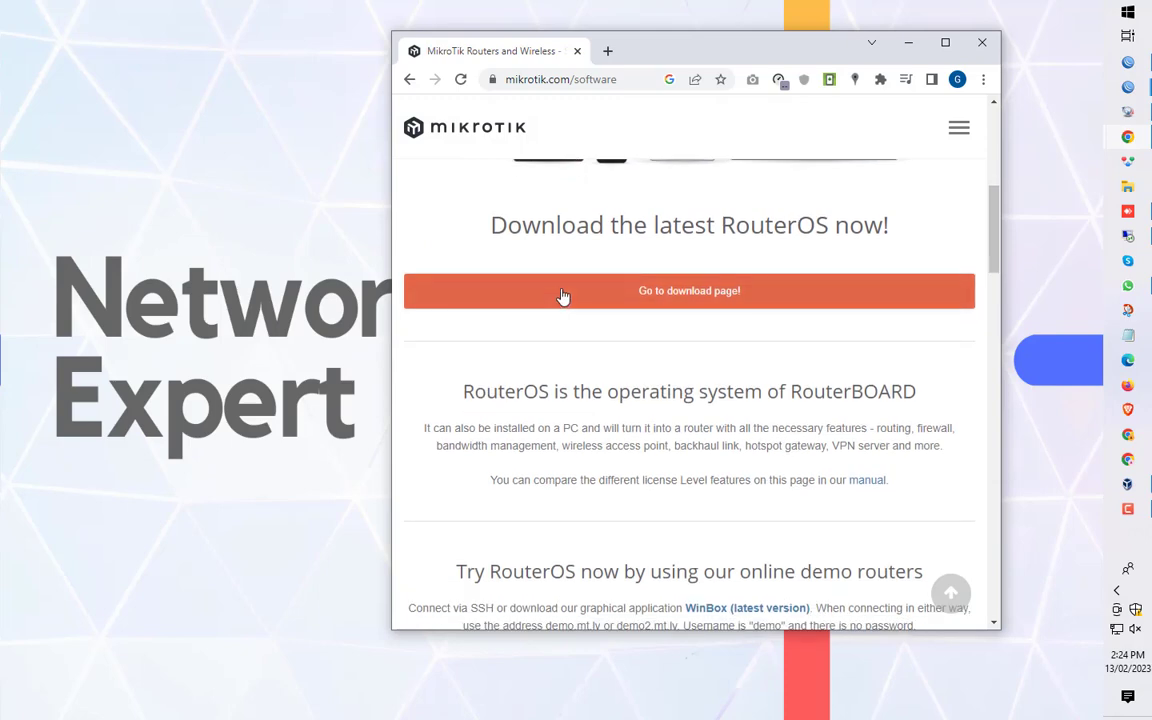
scroll(650, 314, "down", 5)
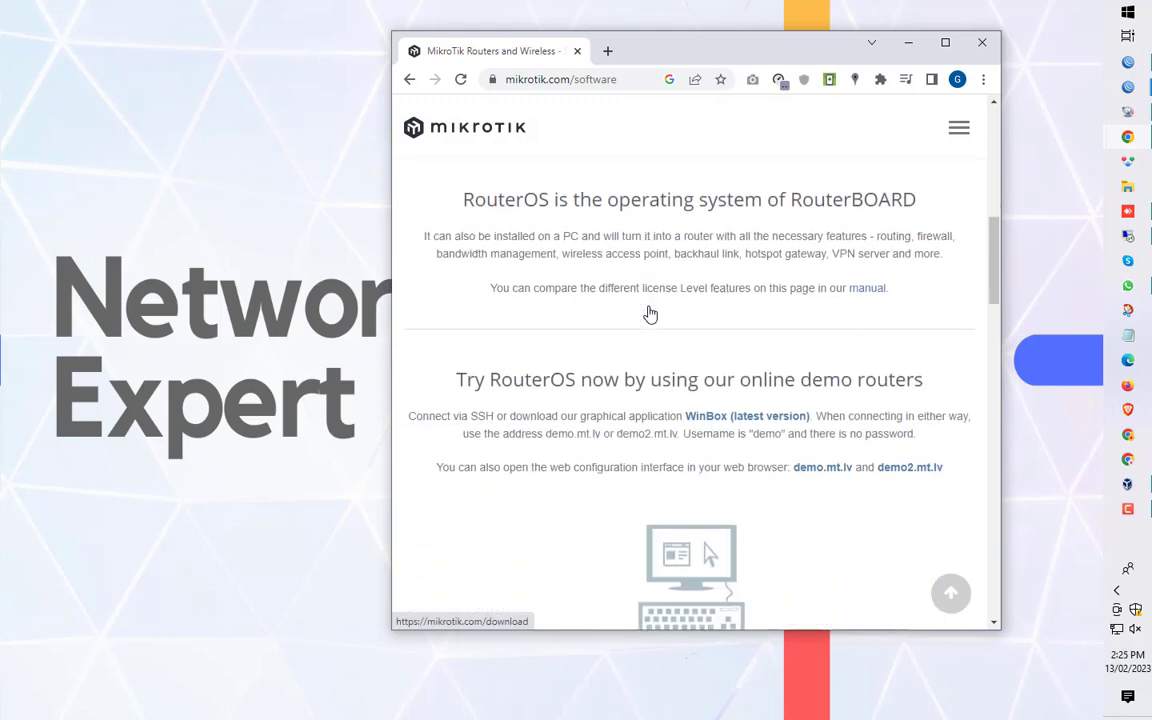
scroll(650, 314, "up", 2)
scroll(650, 314, "down", 6)
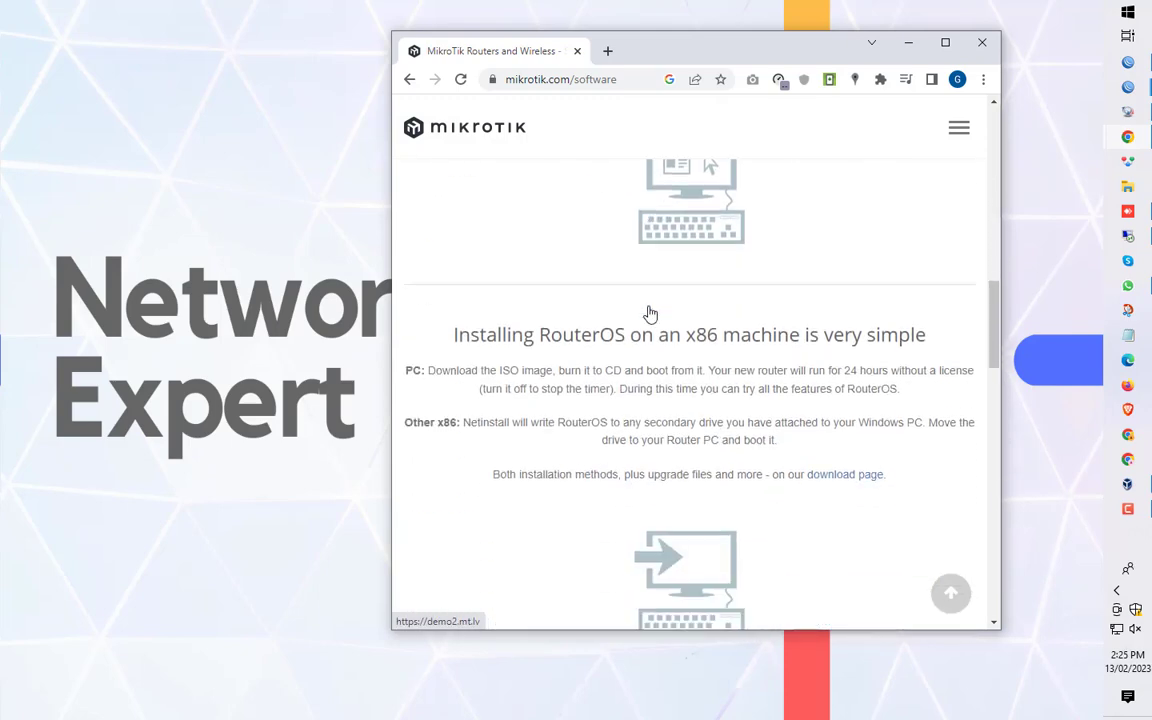
scroll(650, 314, "down", 10)
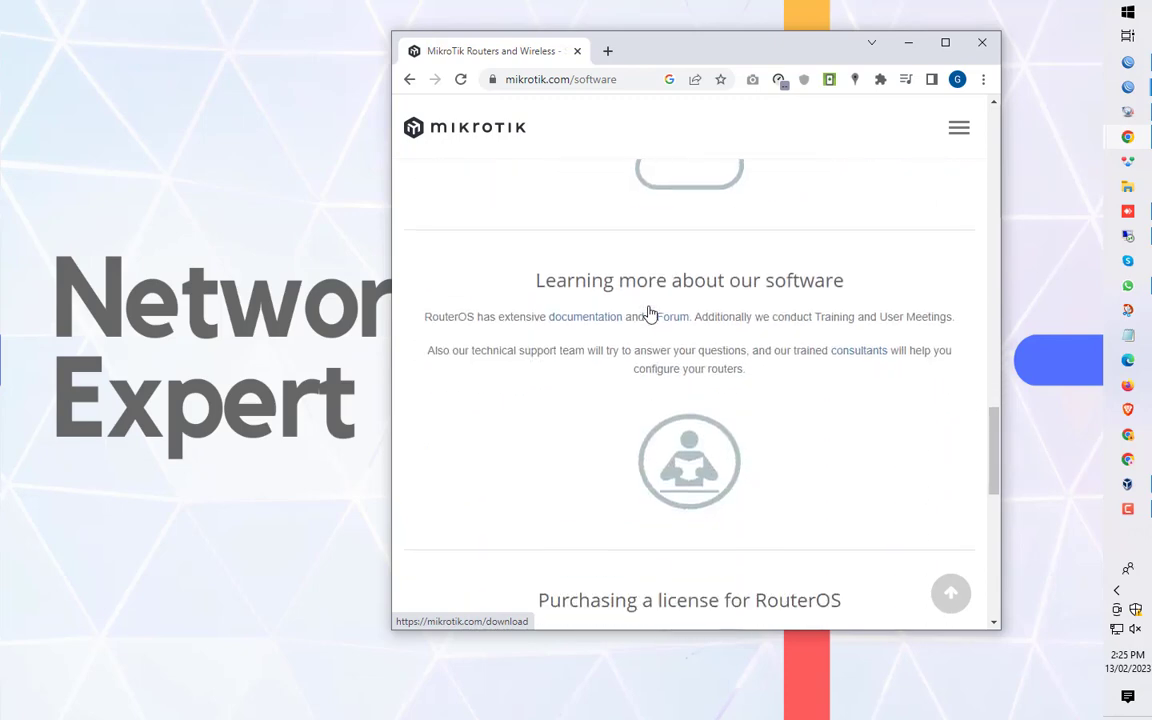
- Maximize the browser window and go from the RouterOS page to its download page
left_click(945, 42)
scroll(499, 505, "up", 3)
scroll(499, 505, "up", 10)
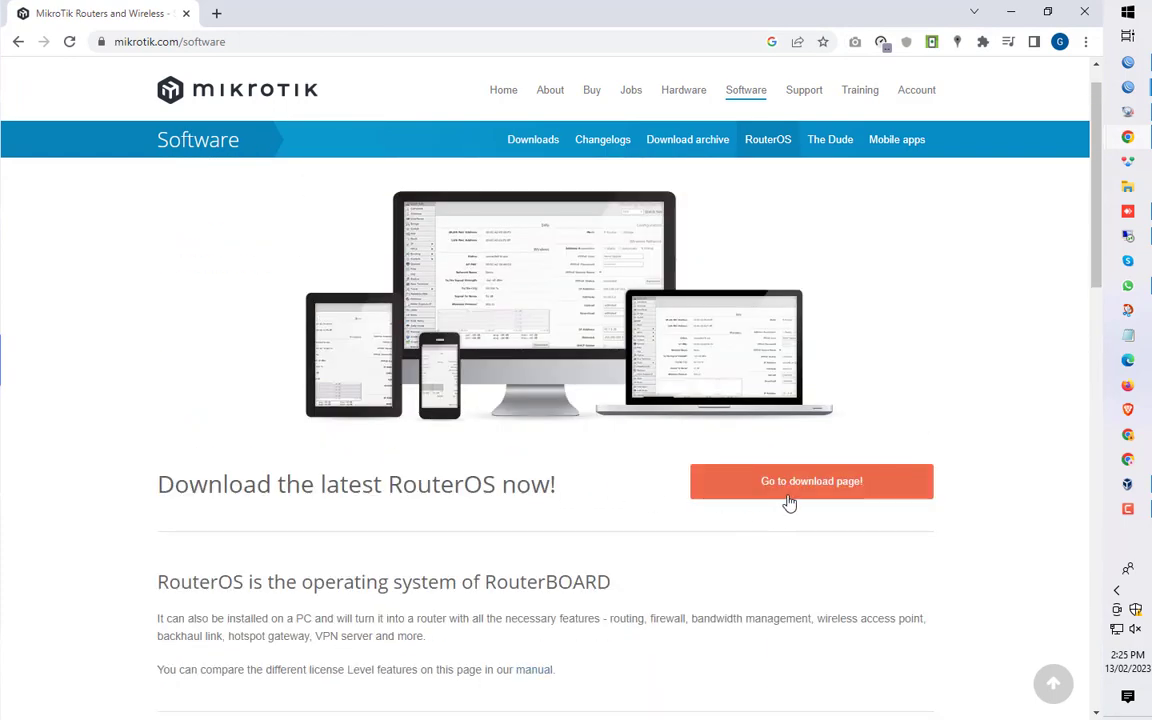
left_click(789, 502)
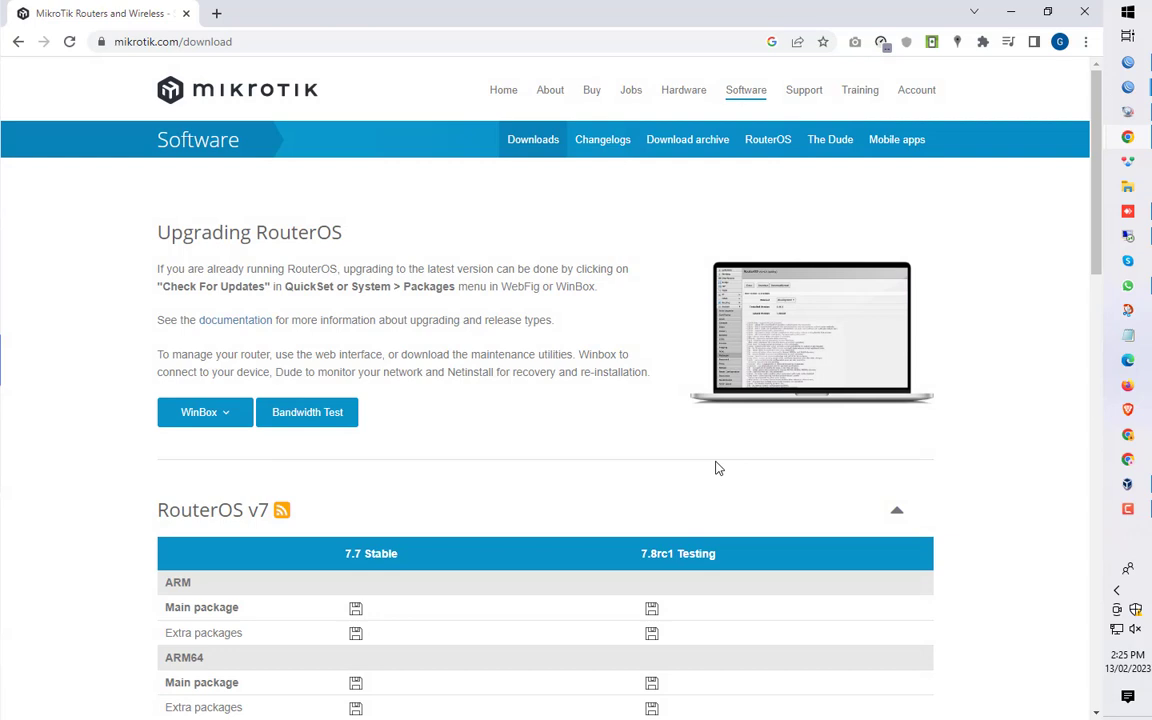
- Download the RouterOS 7.7 Stable CD image for X86, saving it as mikrotik-7.7.iso in the Desktop's data folder
scroll(527, 452, "down", 3)
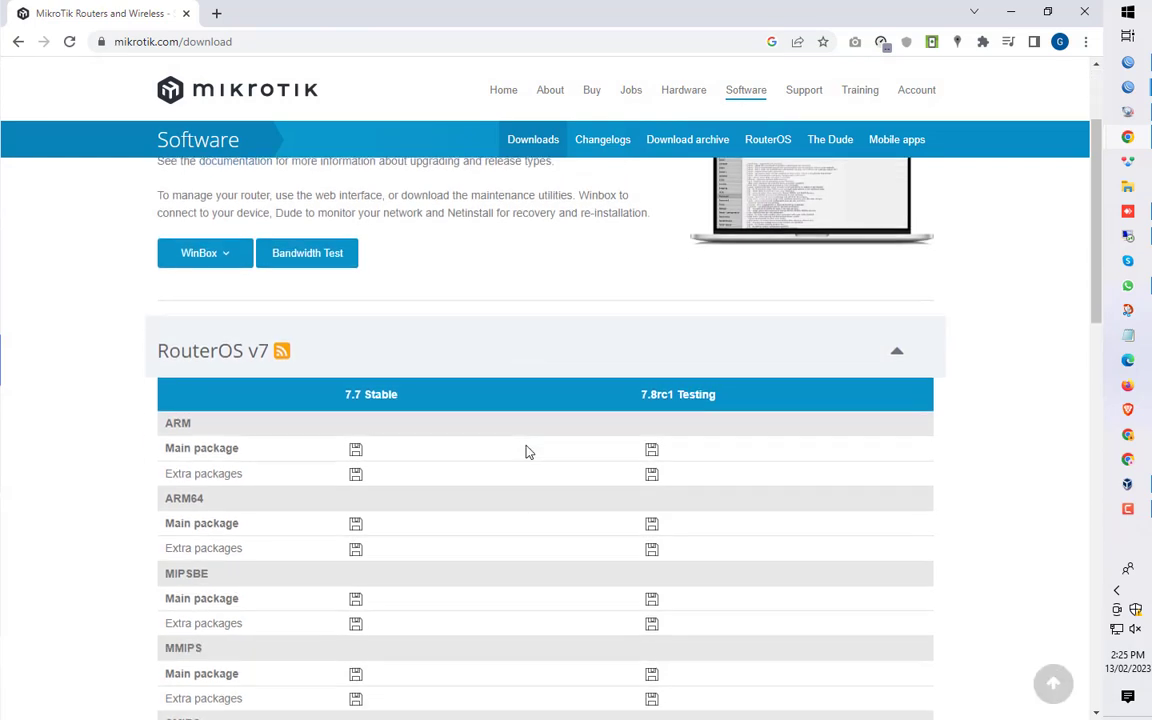
scroll(527, 452, "down", 3)
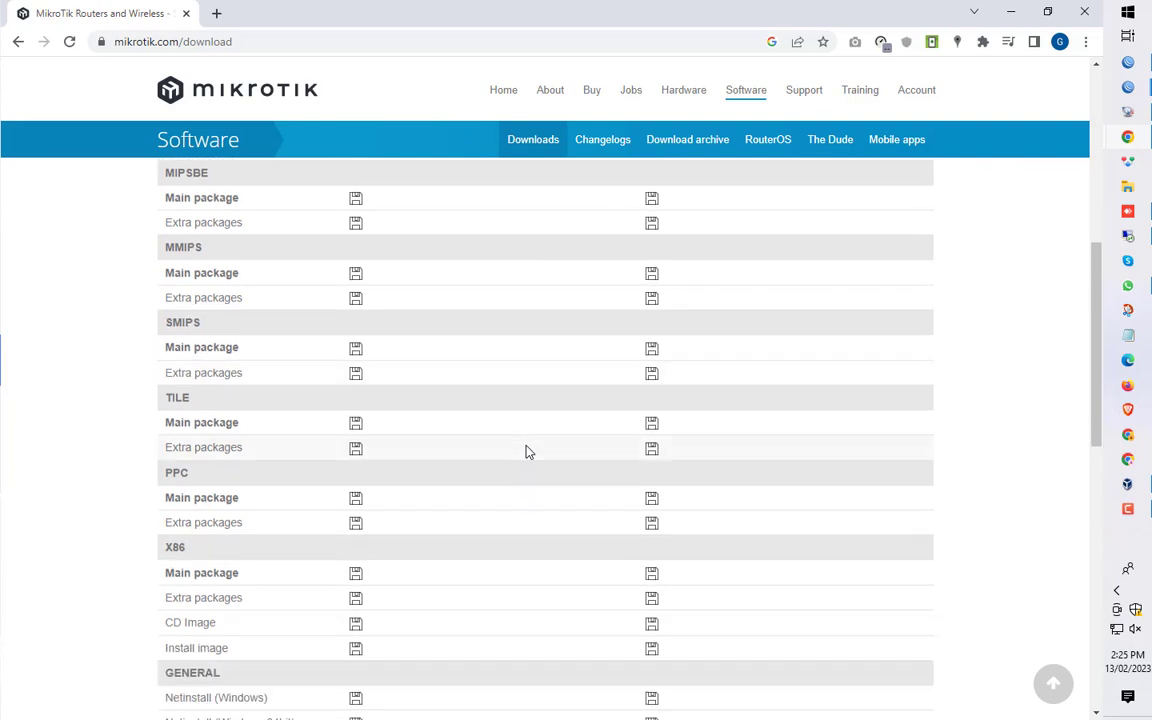
scroll(527, 452, "down", 2)
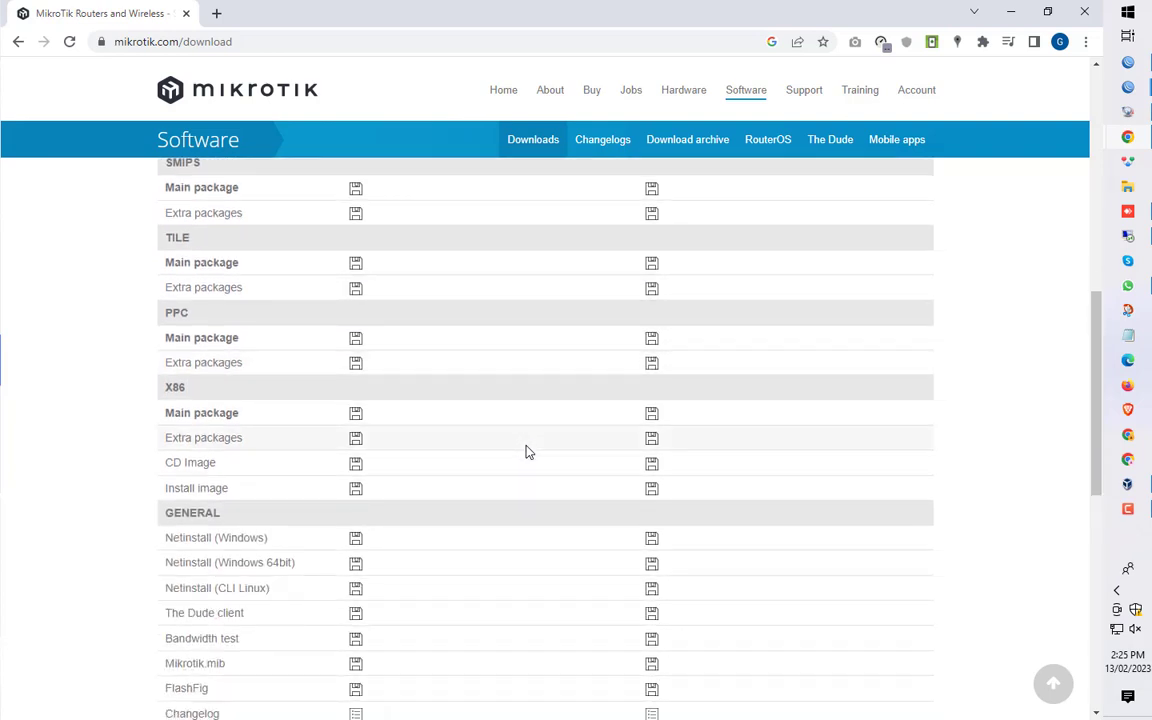
scroll(527, 452, "down", 1)
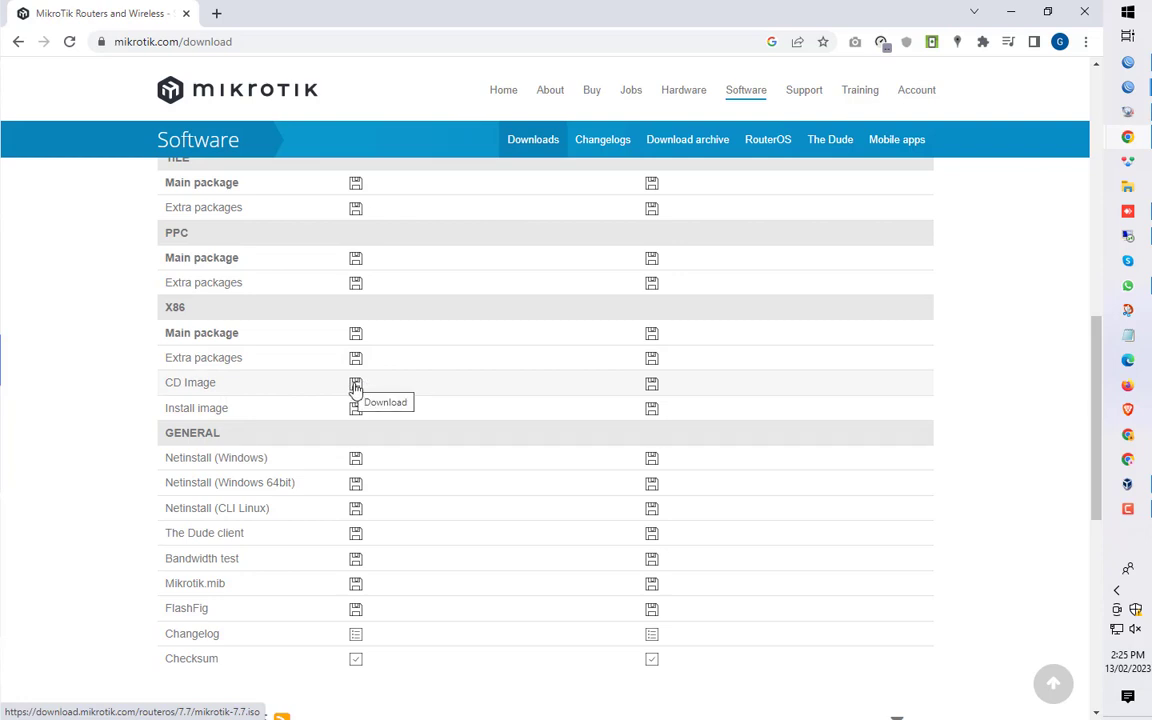
mouse_move(178, 309)
left_mouse_down()
mouse_move(154, 319)
mouse_move(160, 284)
mouse_move(183, 309)
left_mouse_up()
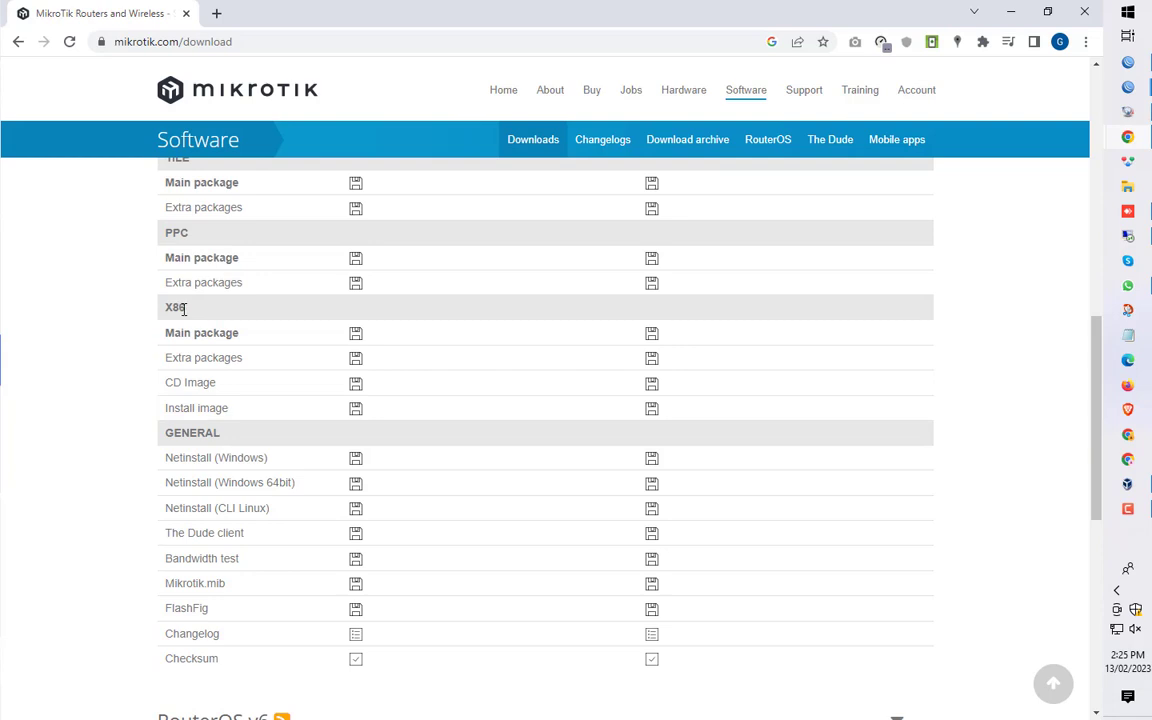
left_click(355, 386)
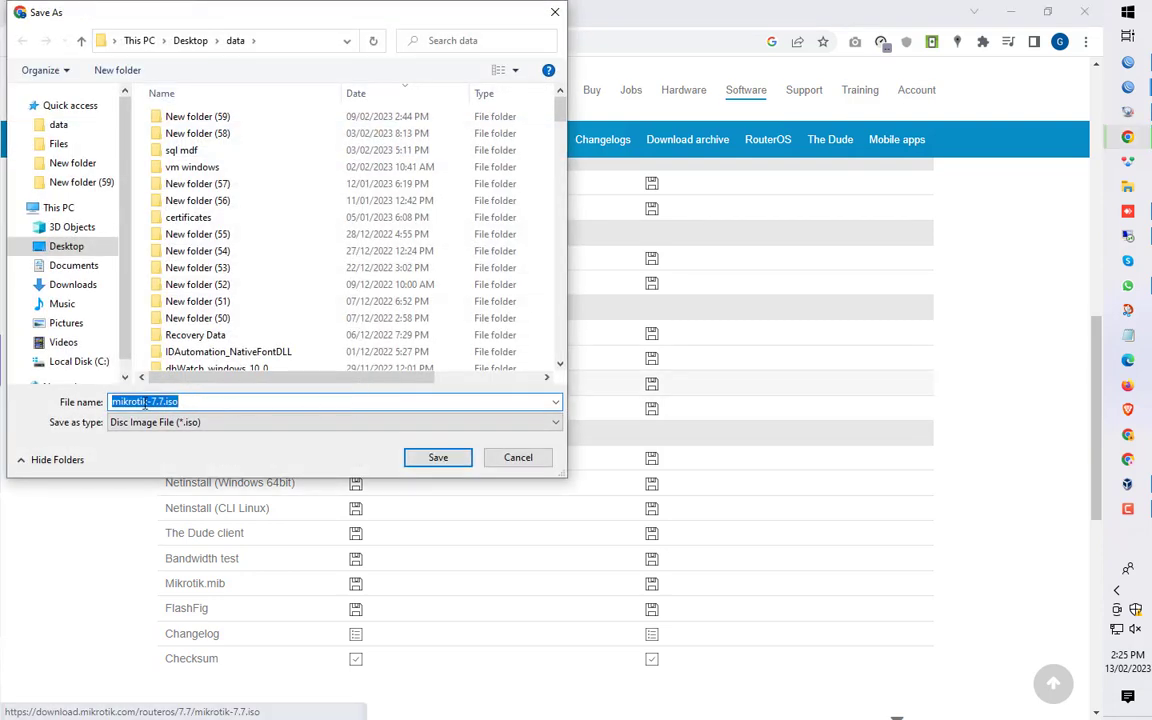
left_click(437, 460)
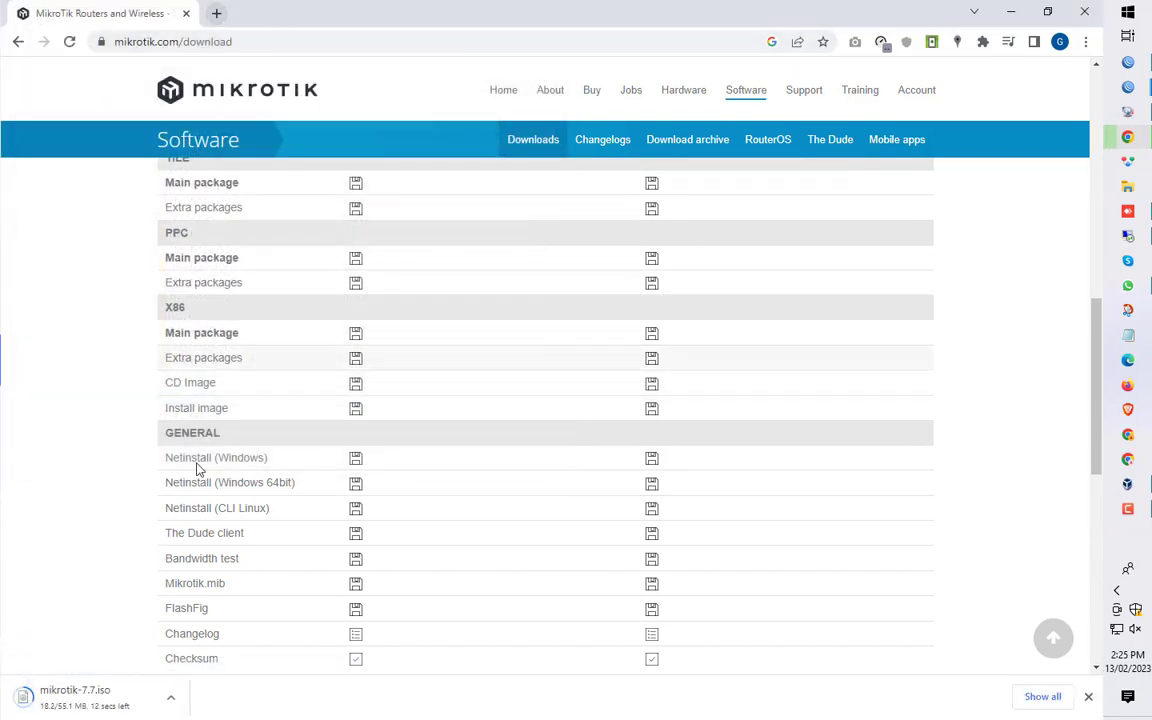
- Show the ISO's download location, go up to the Desktop folder, and minimize the folder and browser windows
left_click(171, 694)
left_click(210, 643)
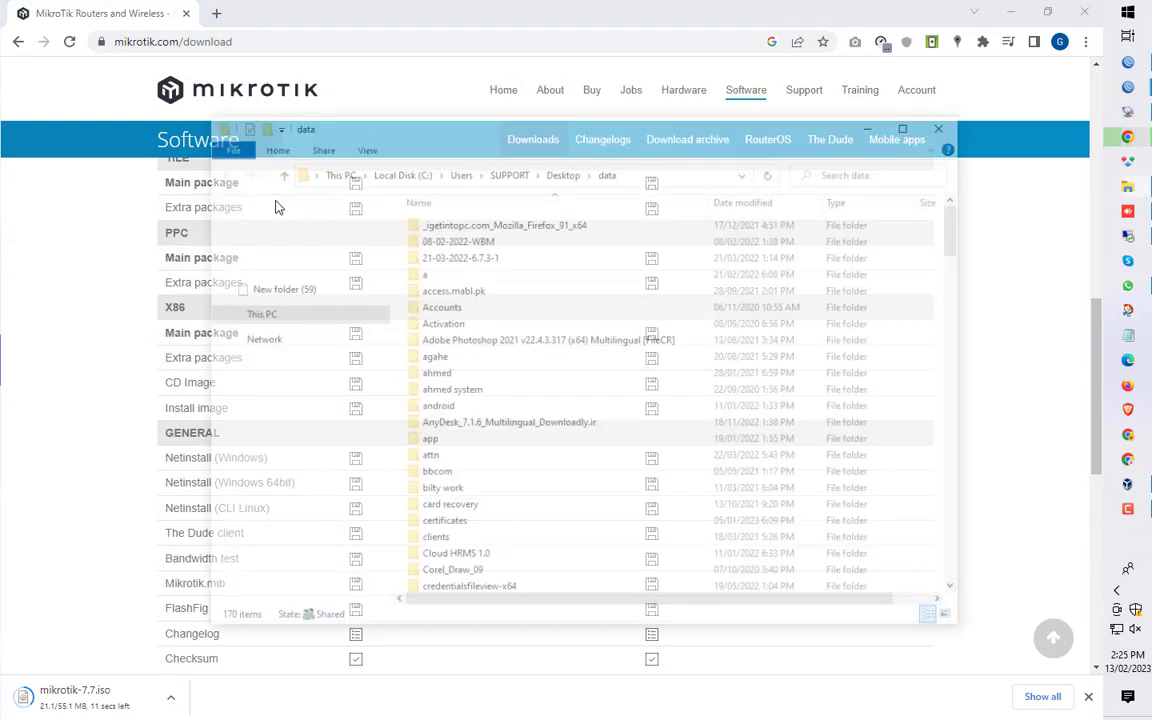
left_click(563, 171)
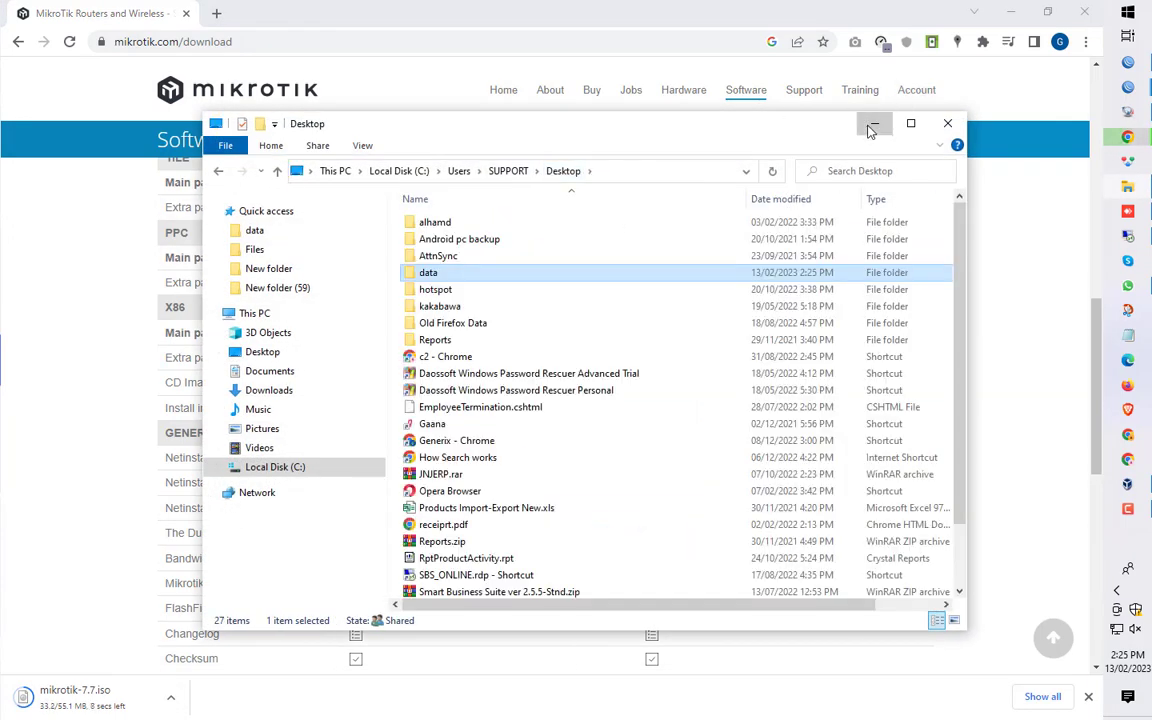
left_click(872, 123)
left_click(1024, 12)
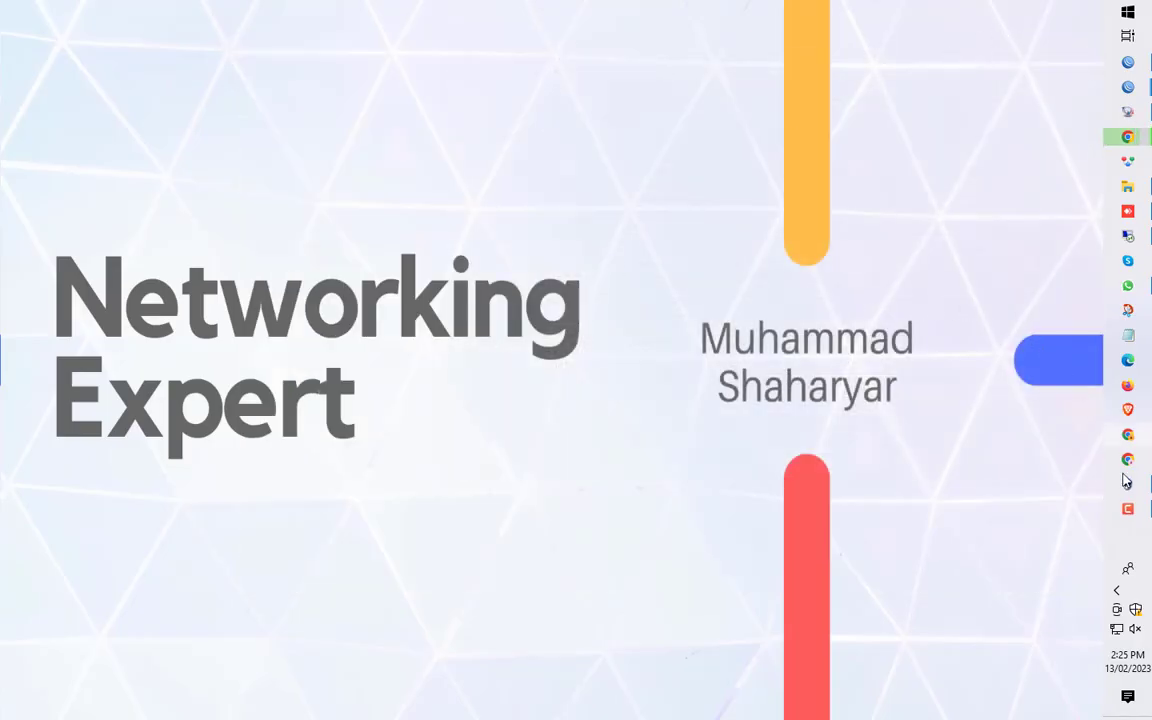
- Launch Oracle VM VirtualBox from the installed programs
key("super")
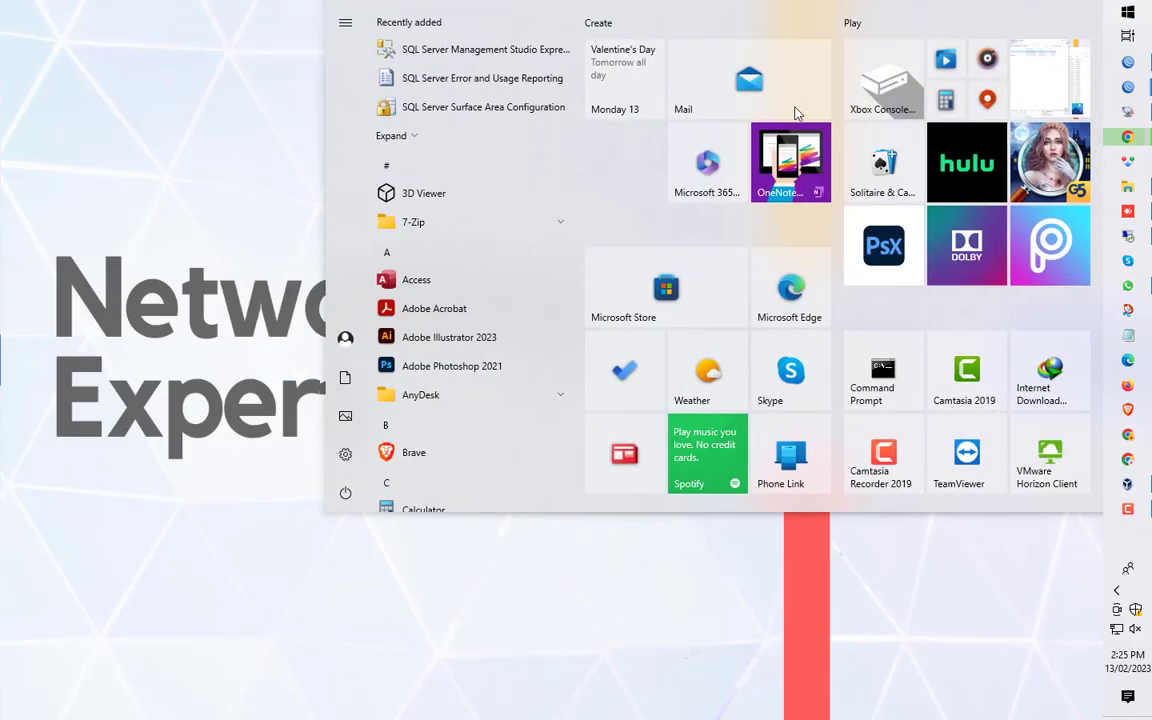
scroll(452, 442, "down", 6)
scroll(452, 442, "down", 10)
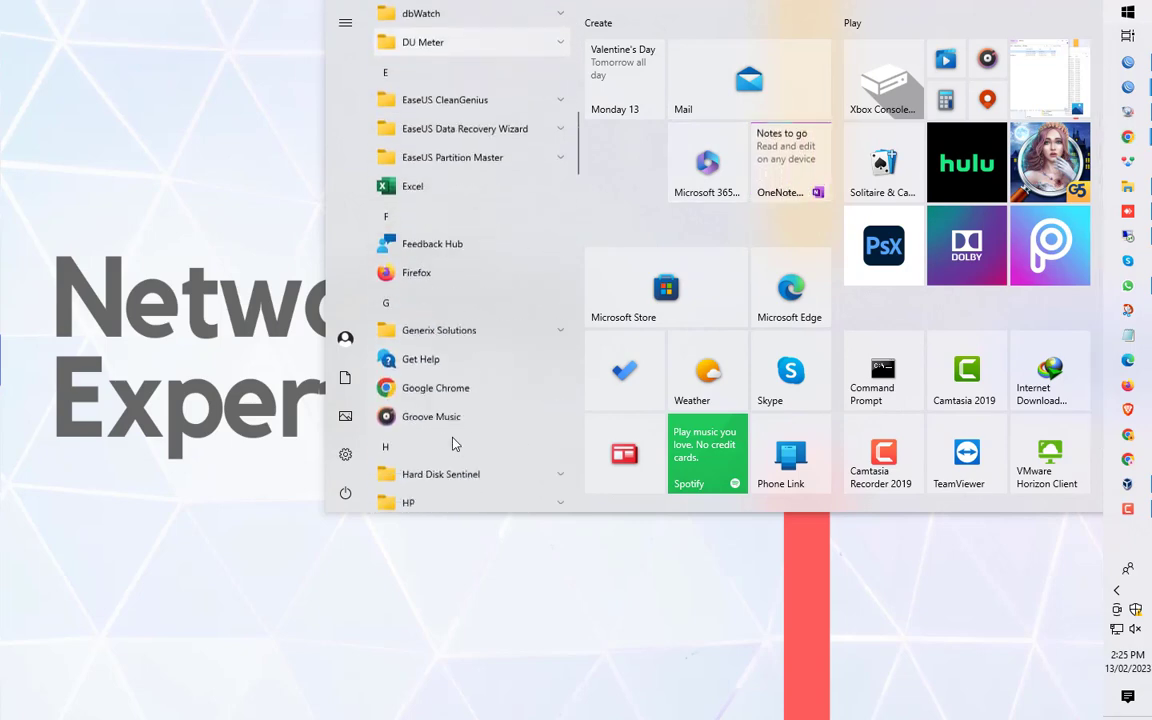
scroll(452, 442, "down", 8)
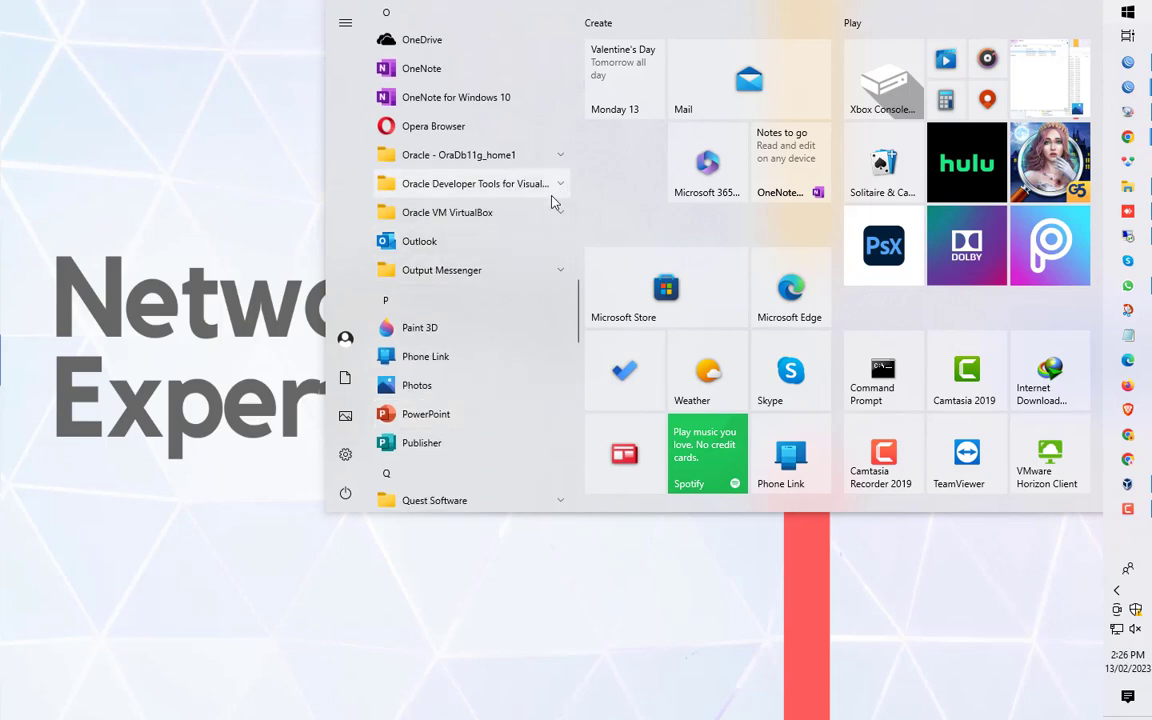
left_click(545, 213)
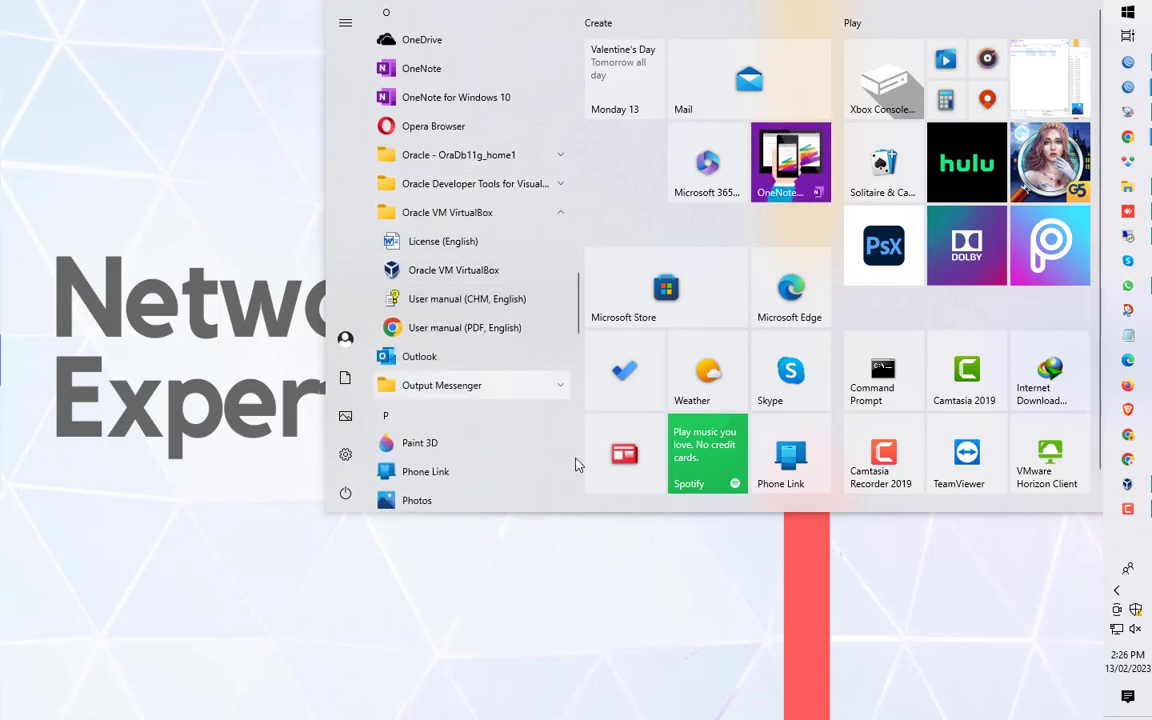
left_click(490, 269)
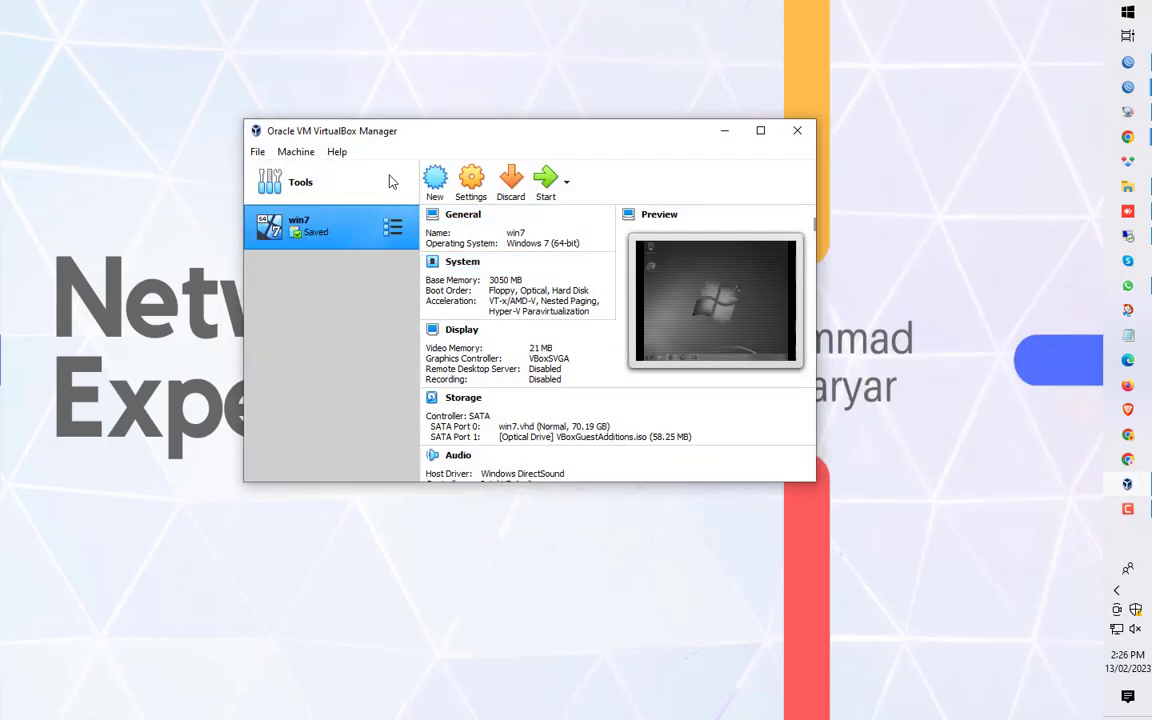
- Start a new virtual machine named mkt with type Microsoft Windows and version Other Windows (64-bit)
left_click(435, 182)
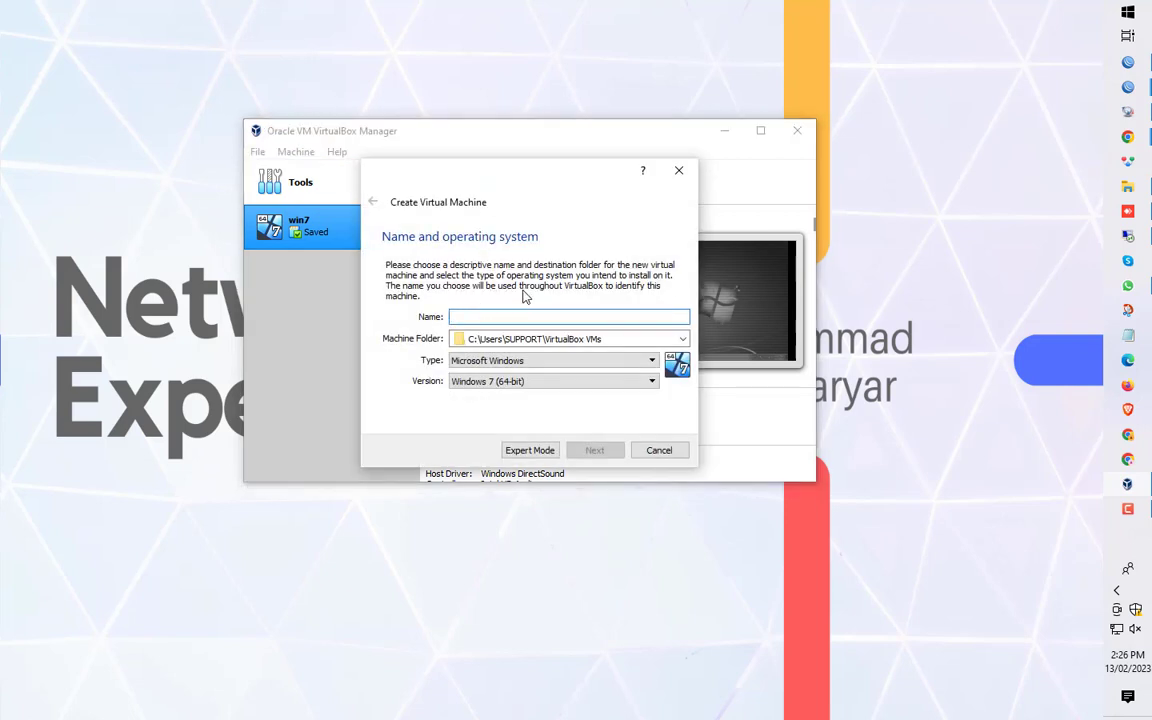
type("mkt")
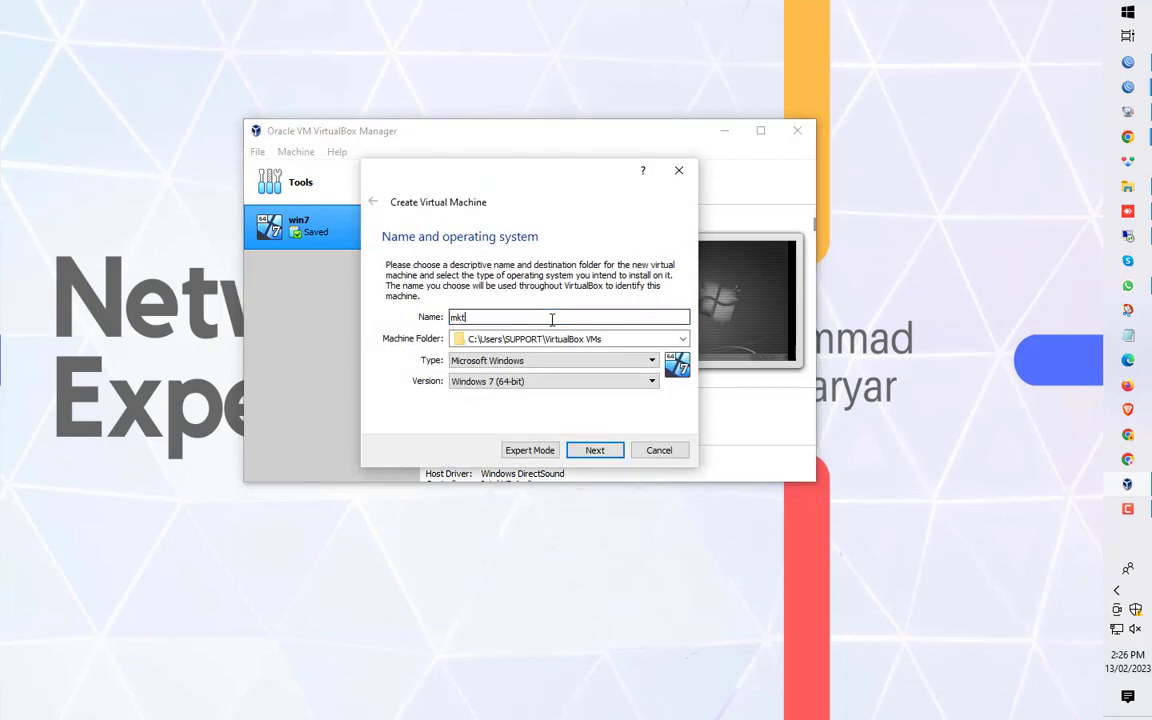
left_click(545, 381)
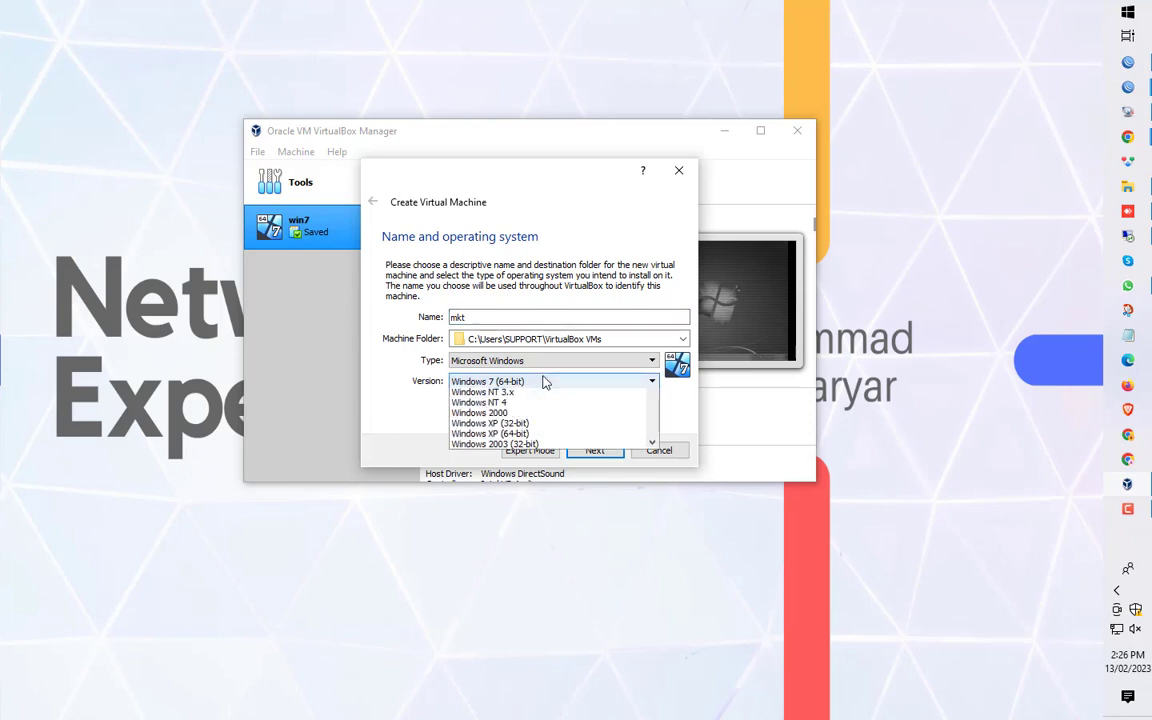
scroll(543, 420, "down", 2)
scroll(543, 420, "down", 2)
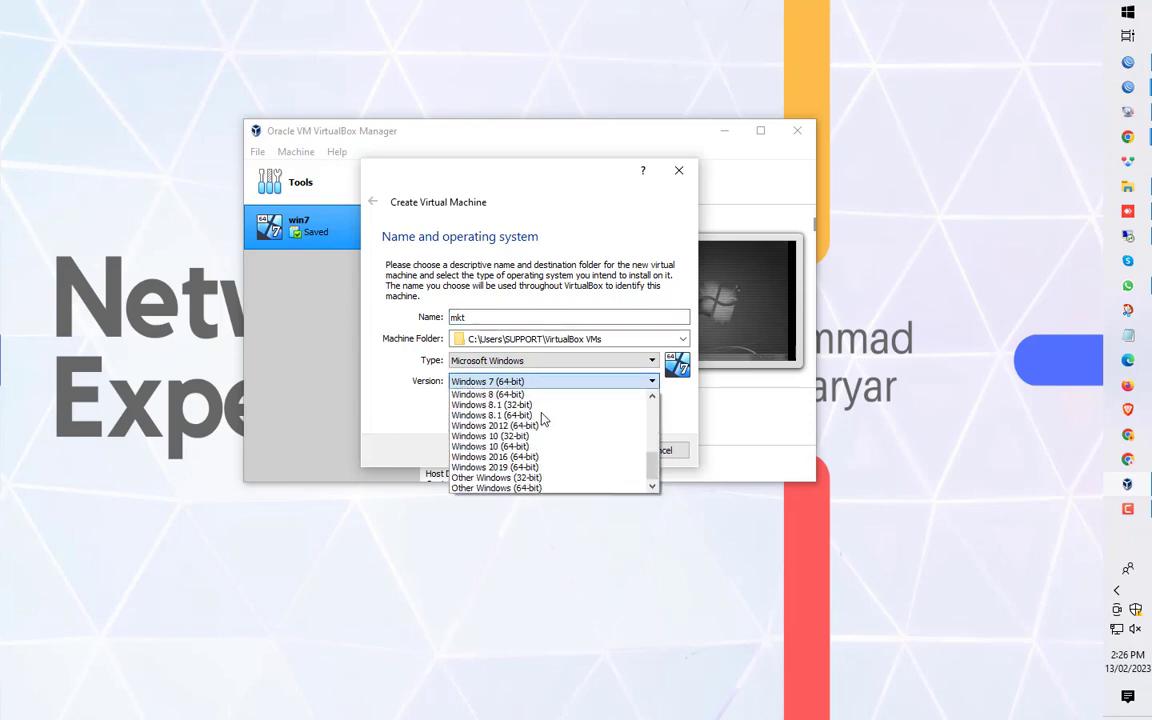
left_click(546, 488)
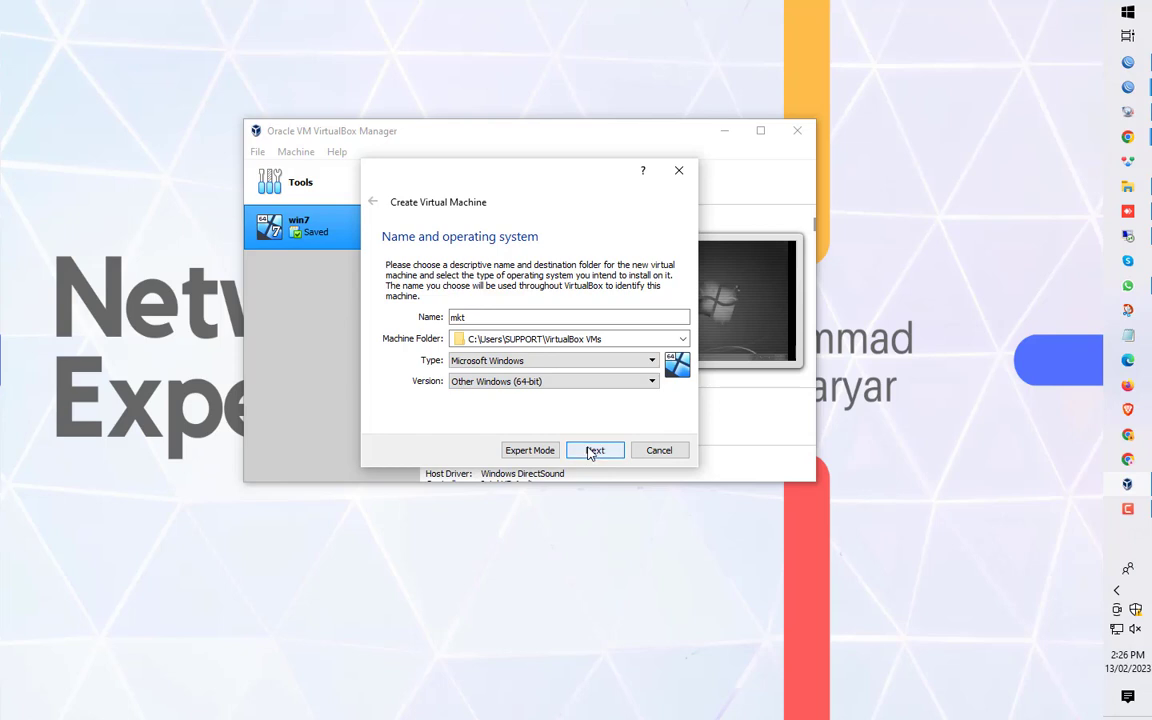
left_click(592, 451)
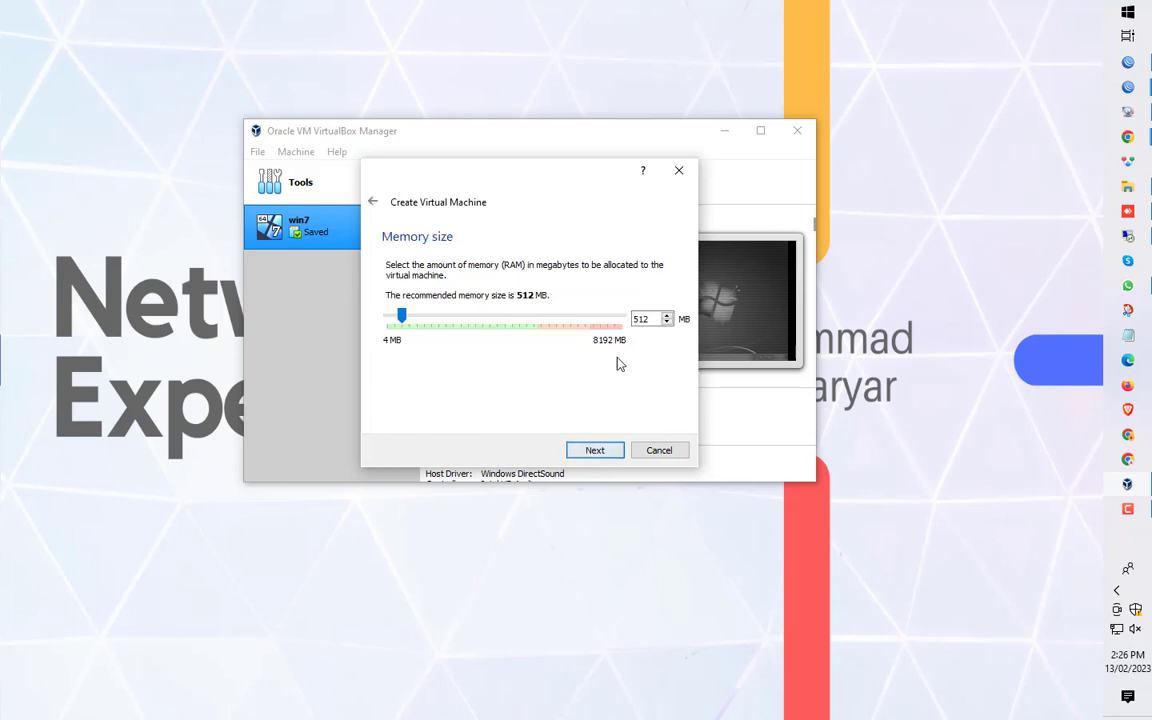
- Accept 512 MB of memory and create a dynamically allocated VDI hard disk of 1.04 GB for the new machine
left_click(593, 450)
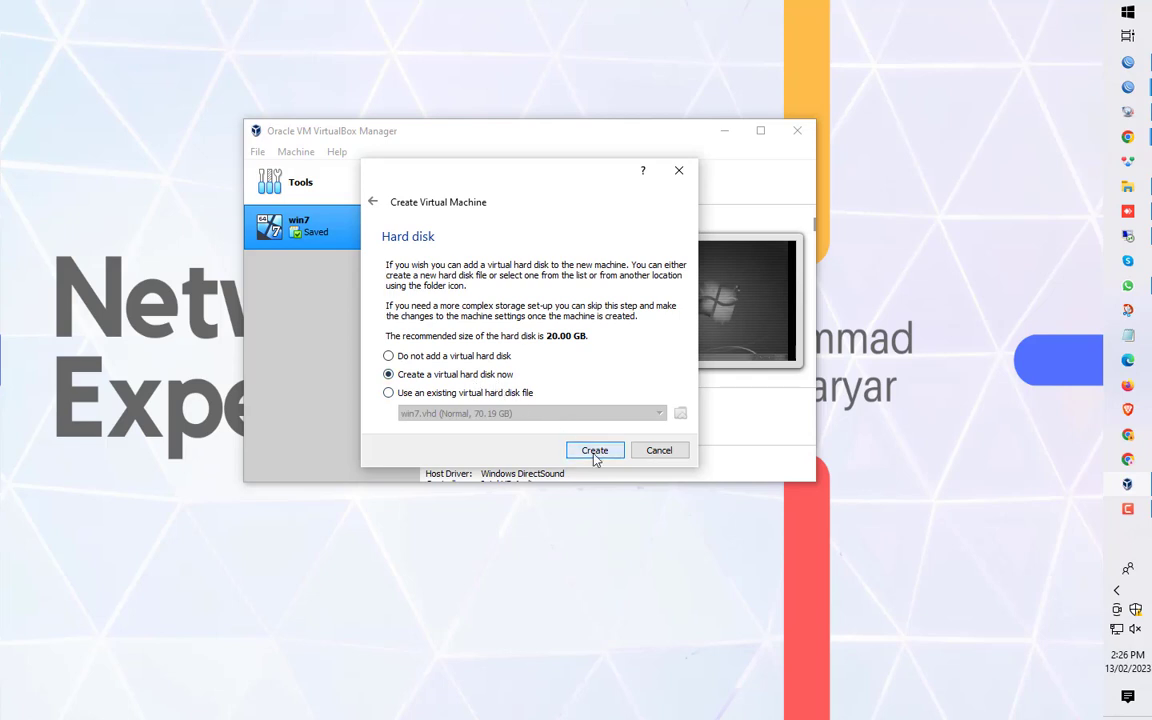
left_click(590, 450)
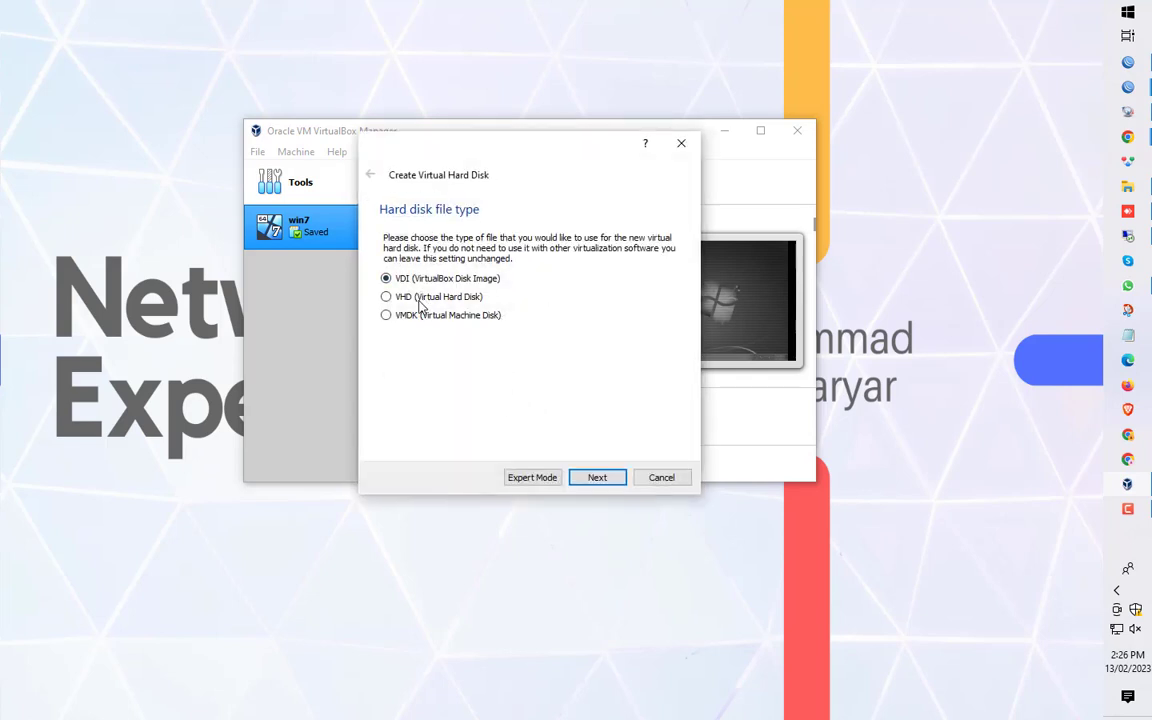
left_click(593, 476)
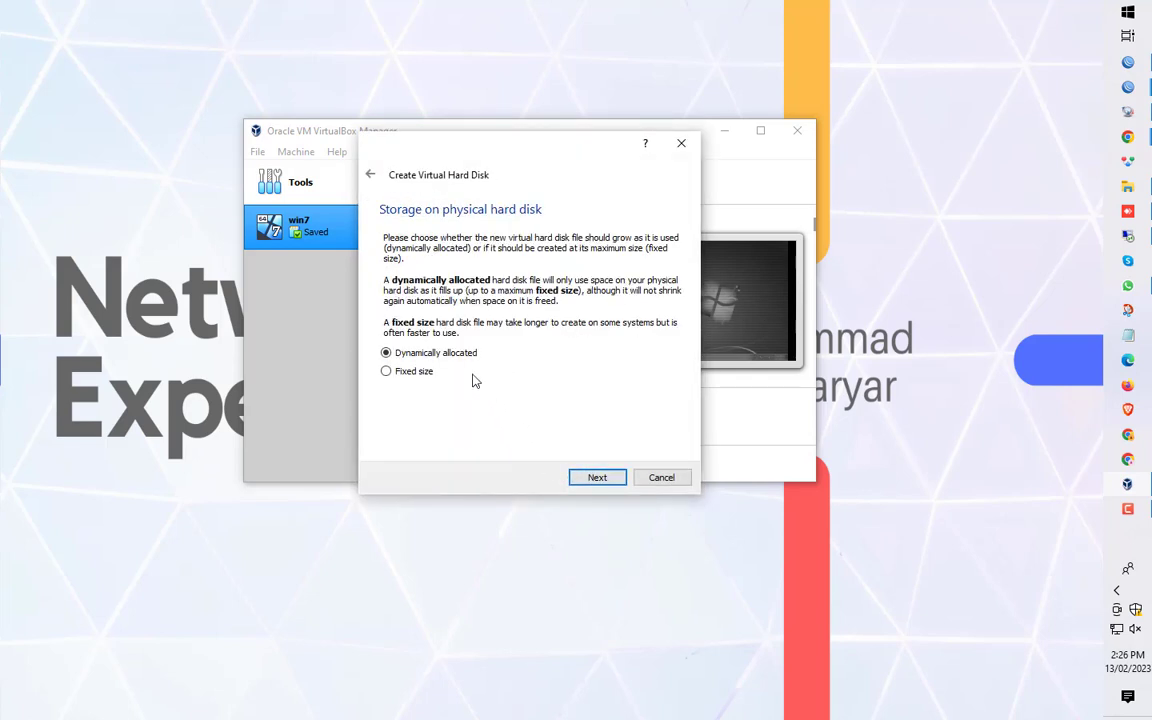
left_click(590, 478)
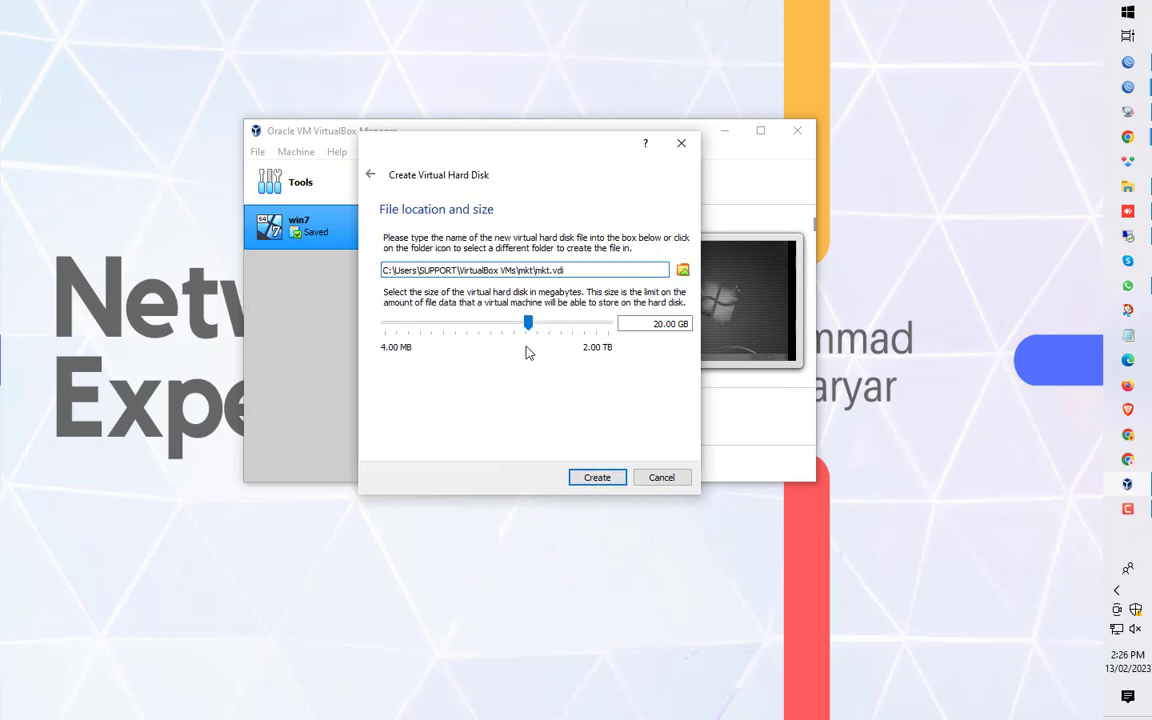
left_click_drag(528, 333, 480, 334)
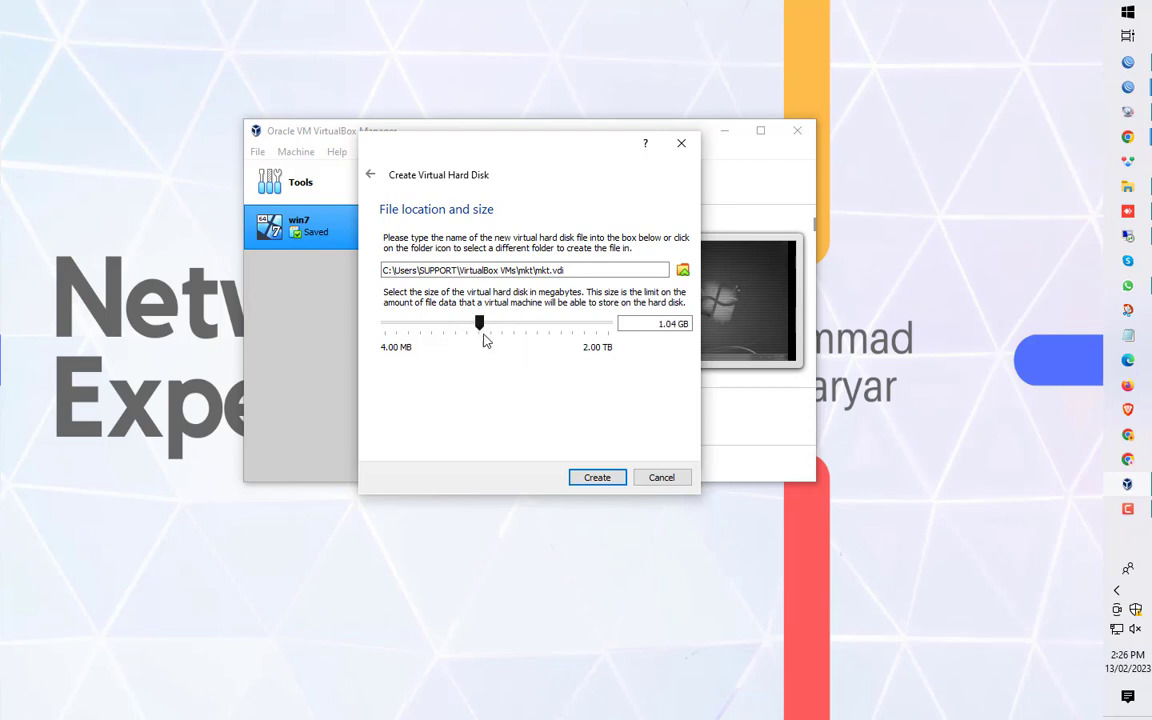
left_click(594, 482)
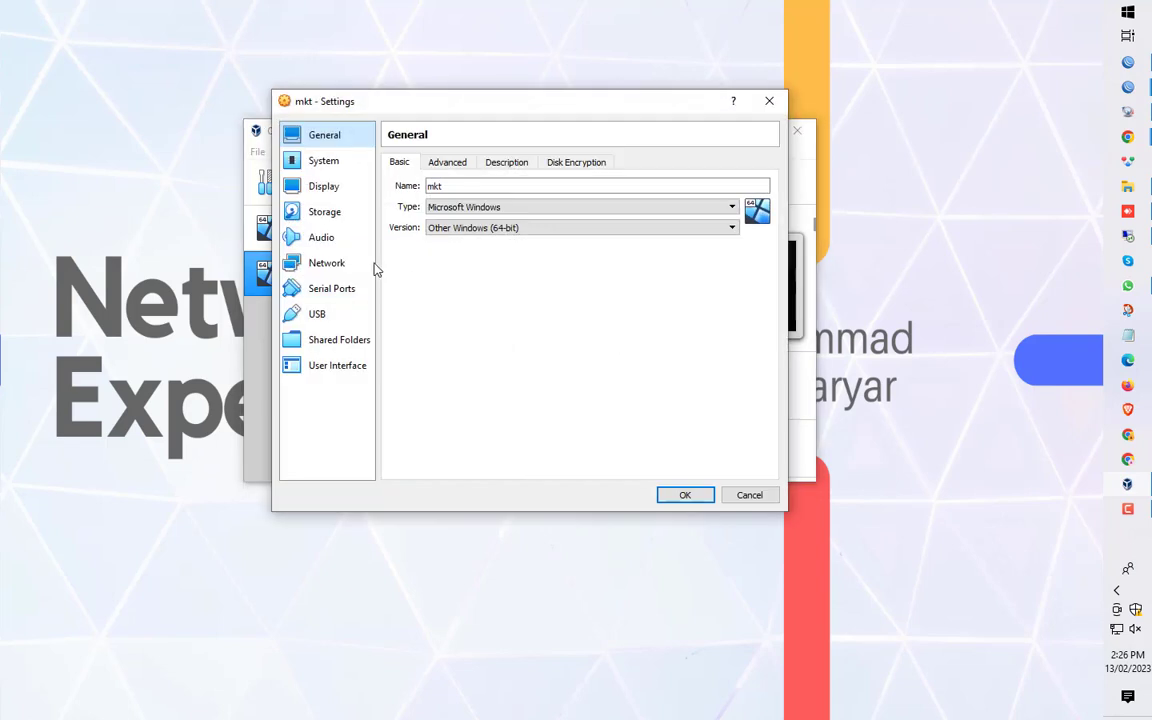
- Open the mkt machine's storage settings and inspect the IDE controller, the mkt.vdi disk and the empty optical drive
left_click(326, 214)
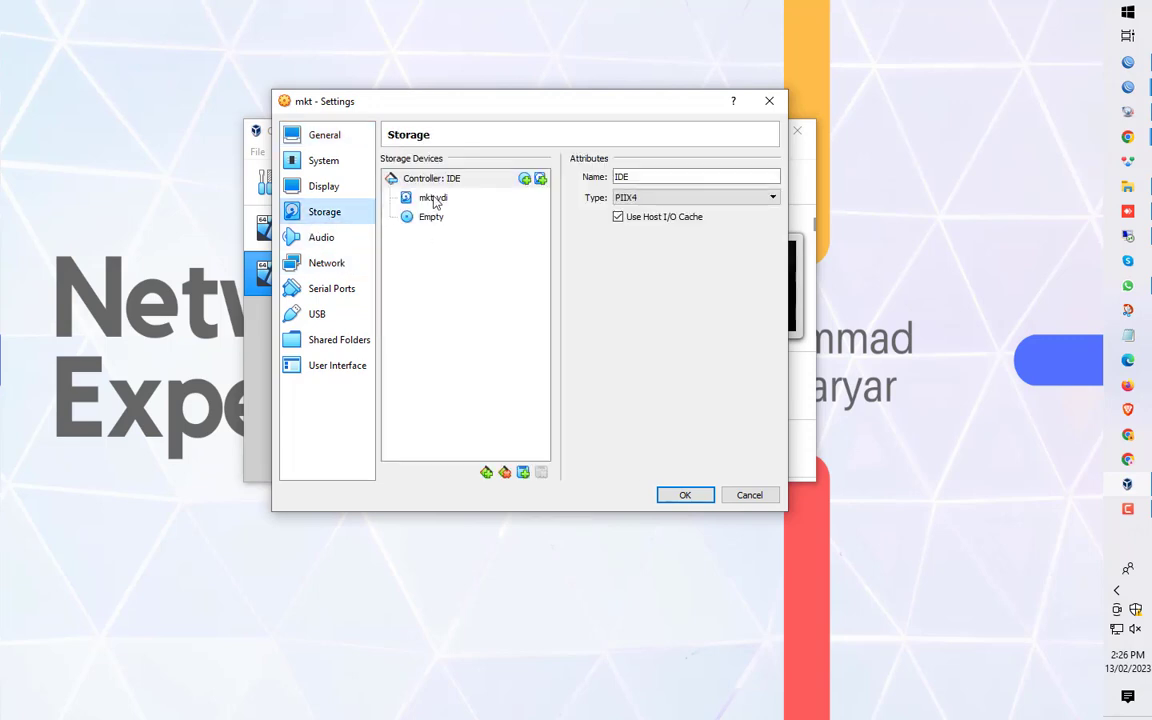
left_click(435, 199)
left_click(435, 217)
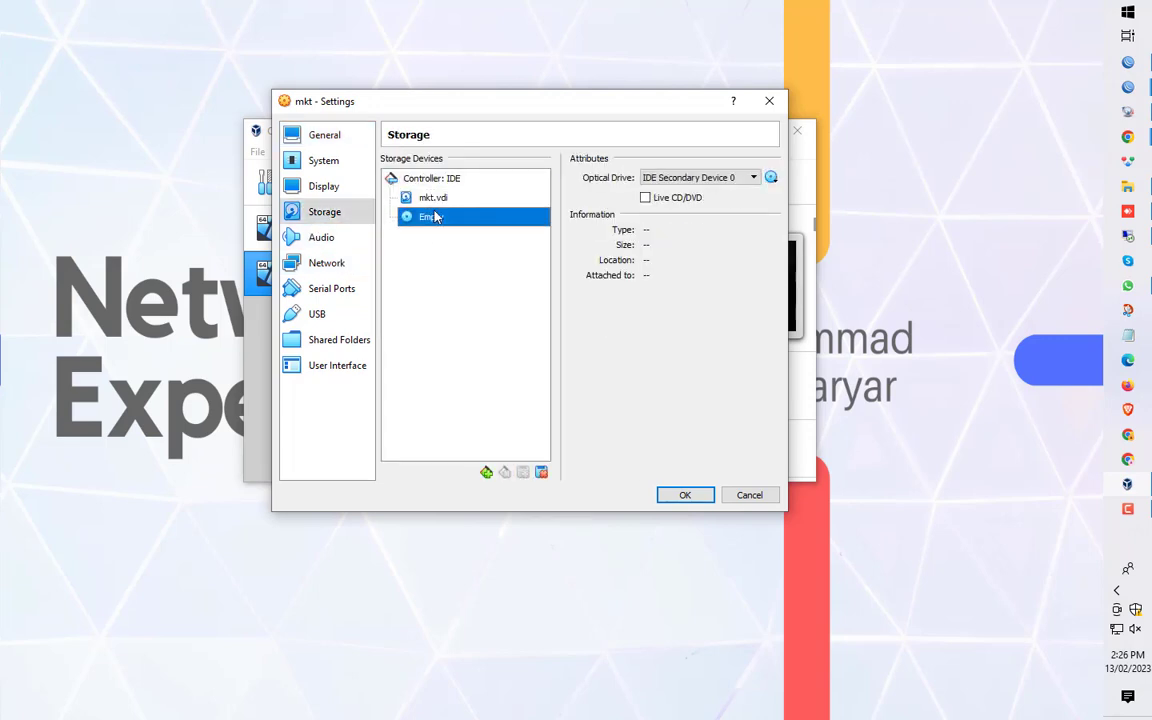
left_click(771, 178)
left_click(463, 289)
left_click(440, 181)
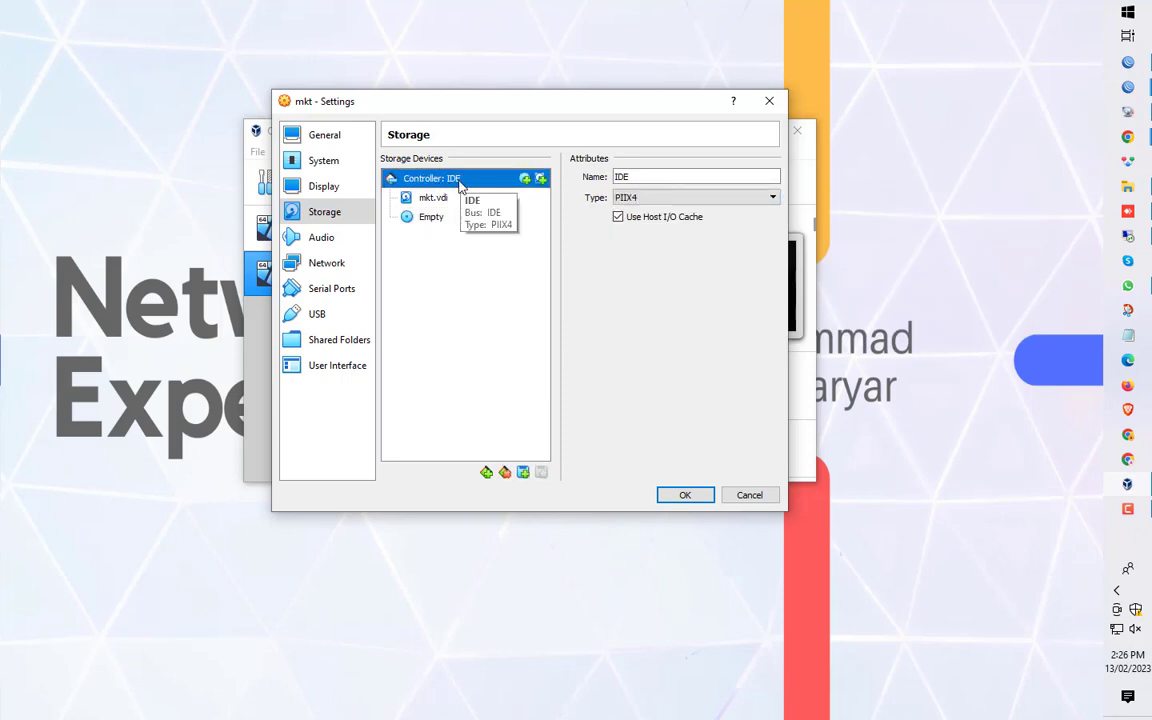
left_click(449, 203)
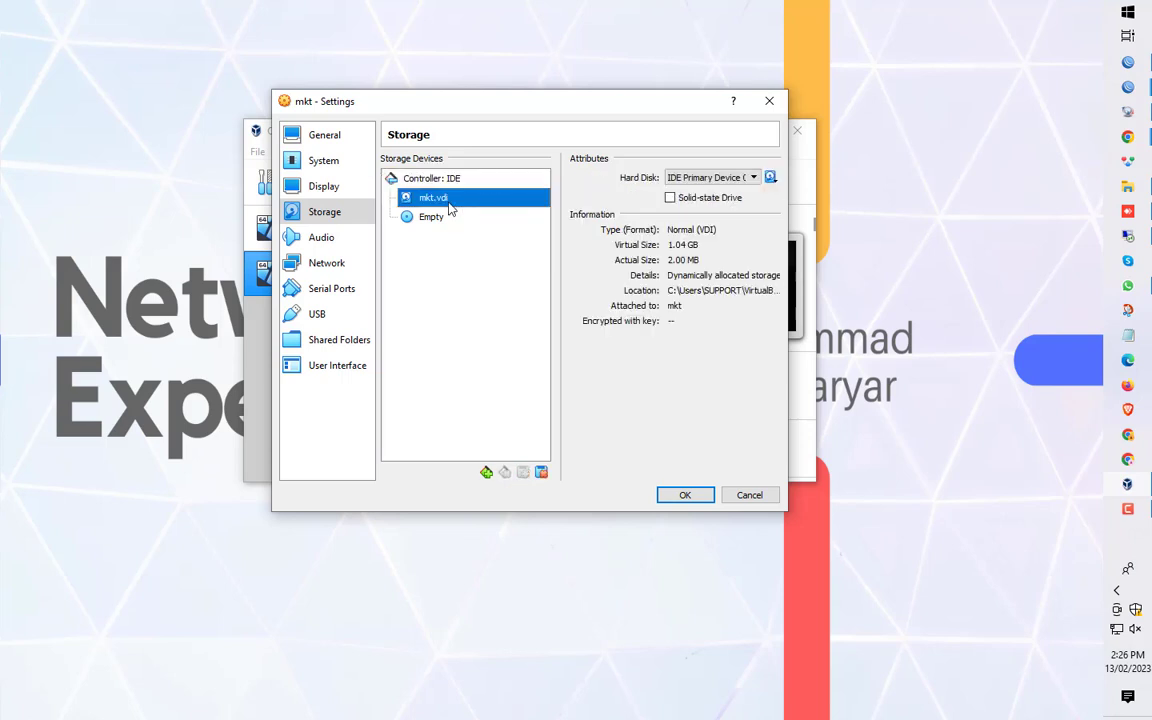
- Attach Mikrotik-5.20_Full_Lev6.iso to the empty optical drive, from the Mikrotik-5.20_Full_Lev6 folder under vm windows > mikrotrik
left_click(440, 219)
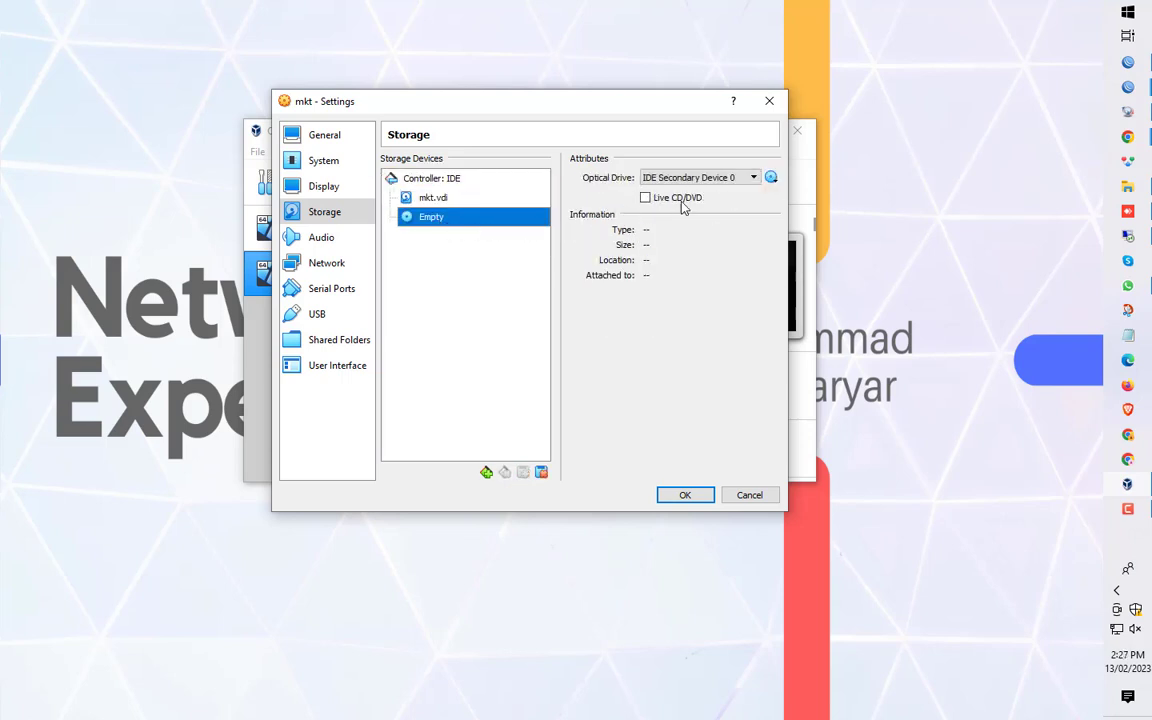
left_click(771, 177)
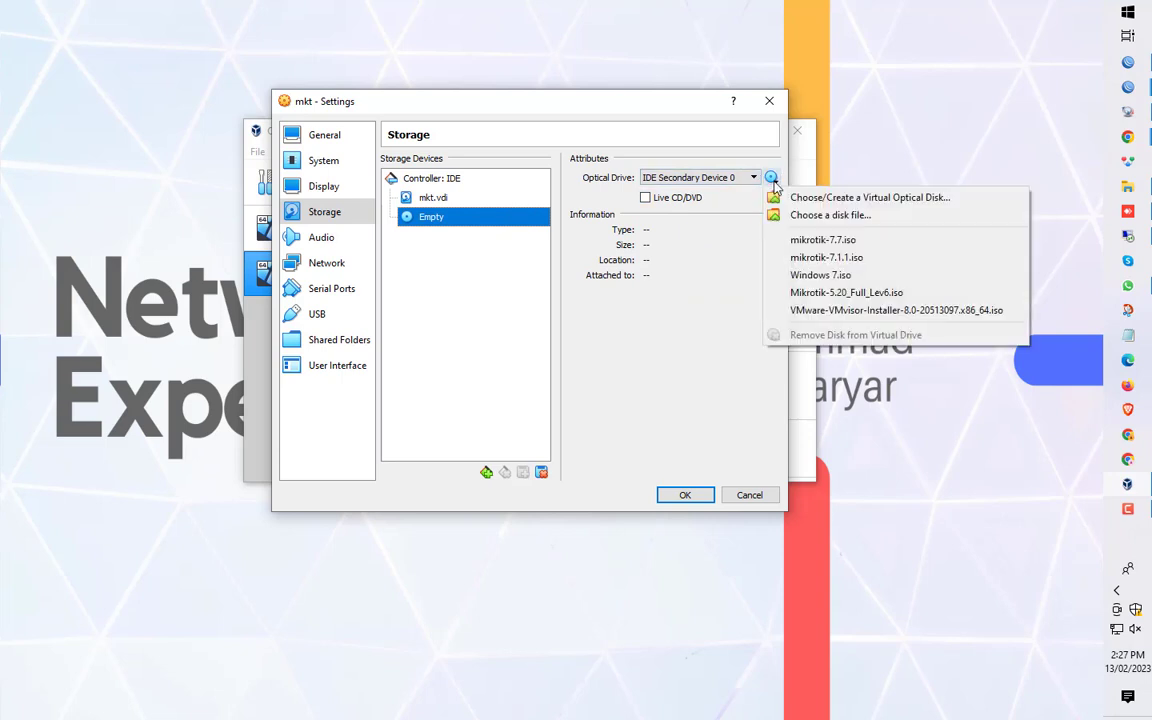
left_click(836, 216)
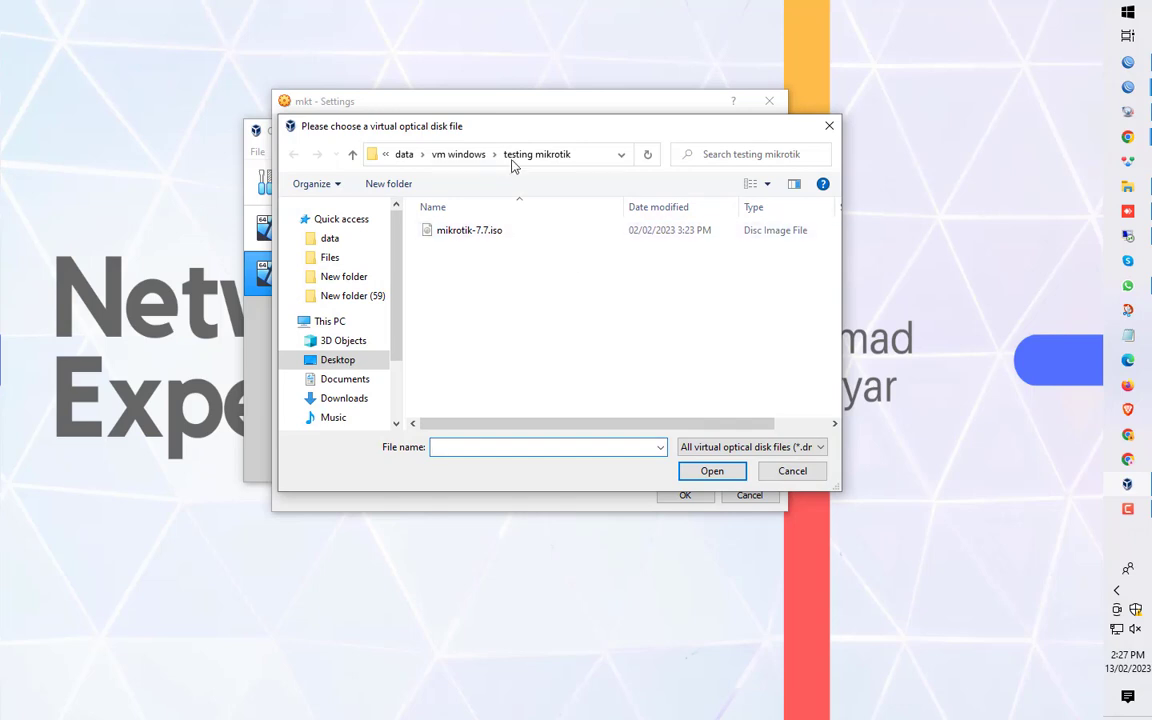
left_click(460, 155)
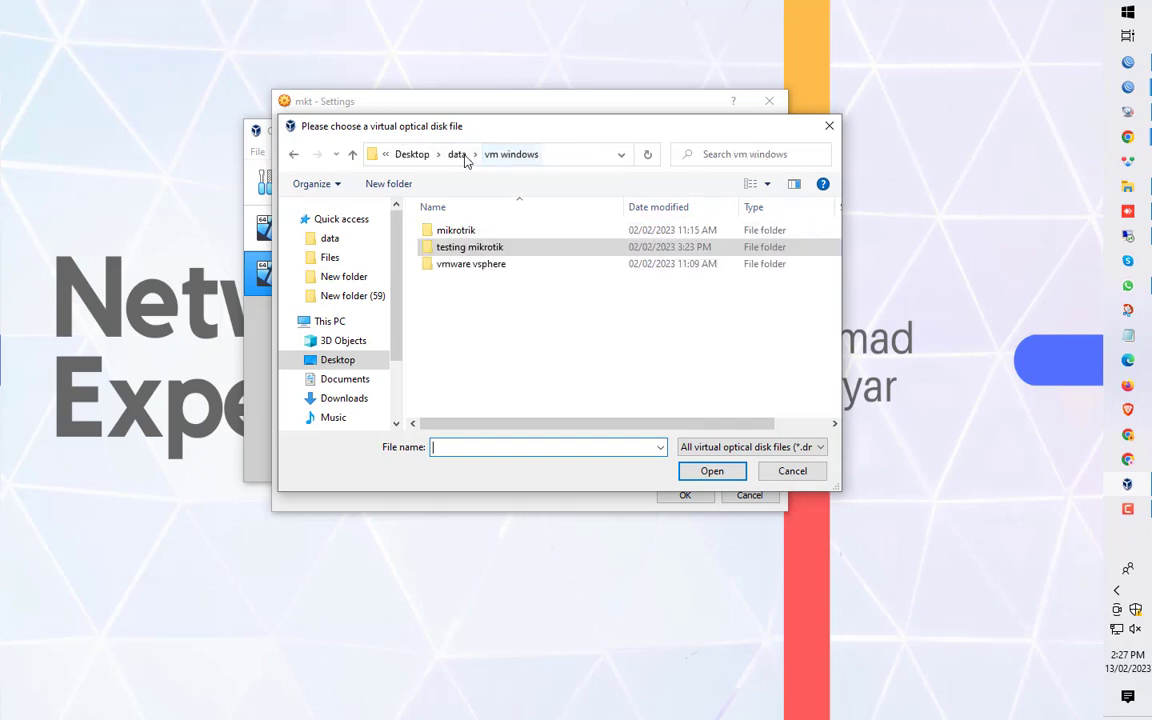
left_click(460, 234)
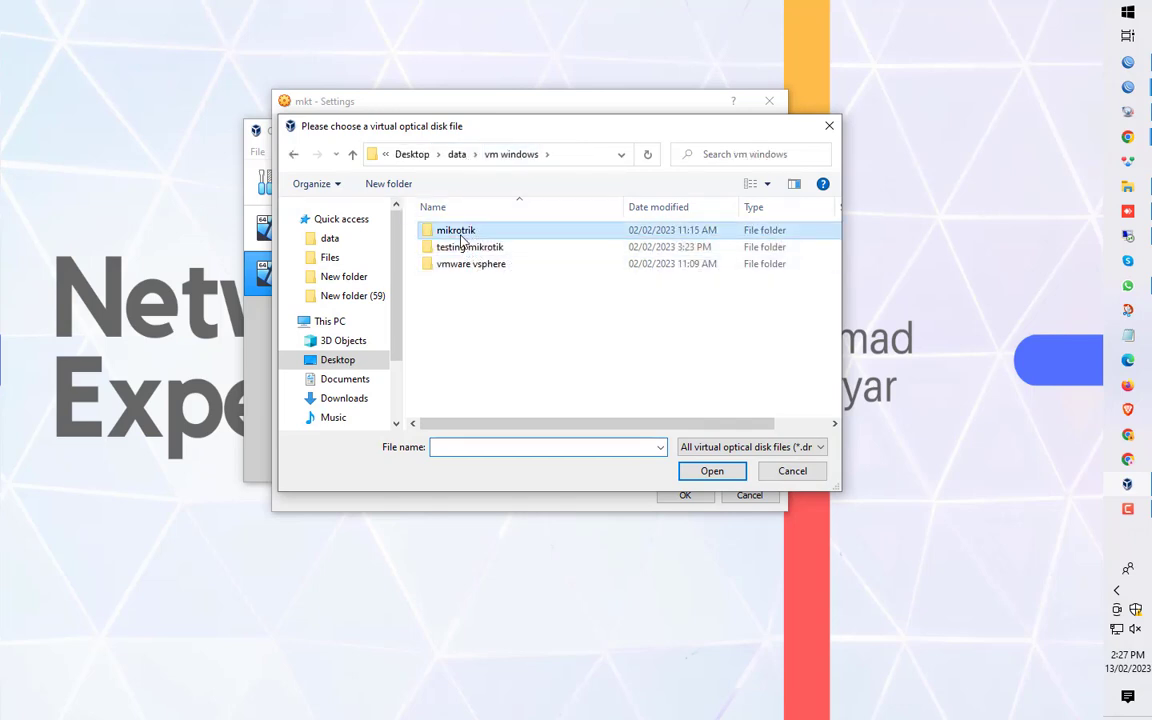
double_click(460, 231)
double_click(475, 230)
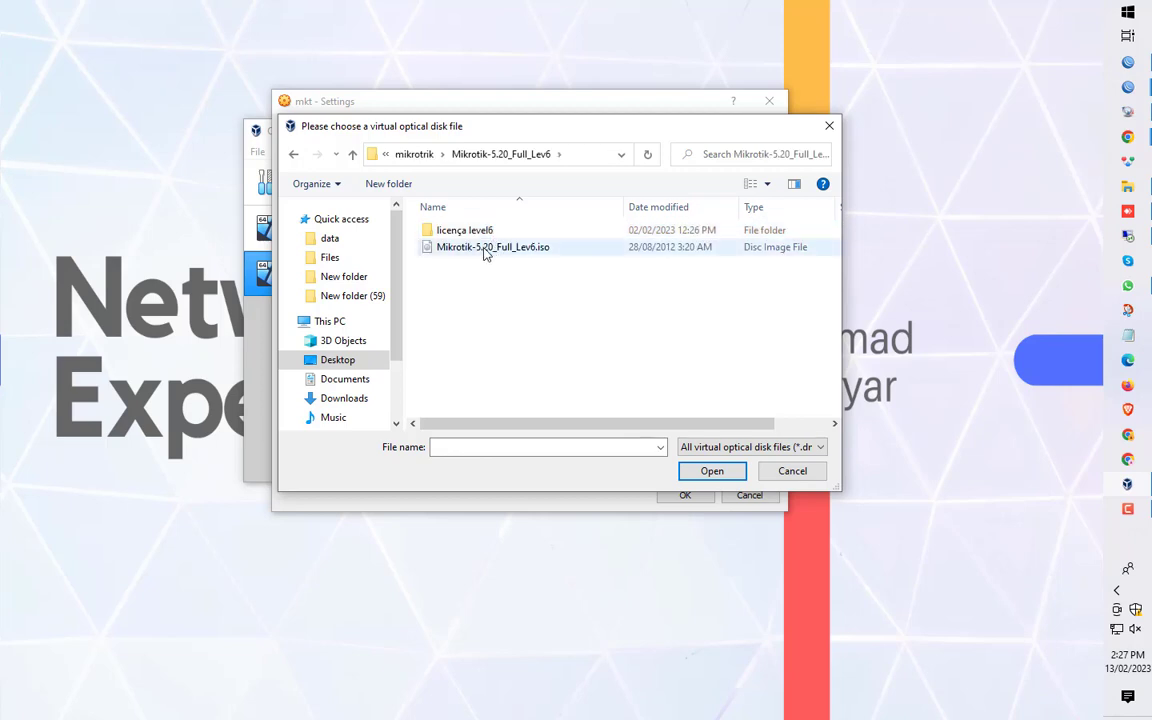
left_click(470, 250)
left_click(698, 475)
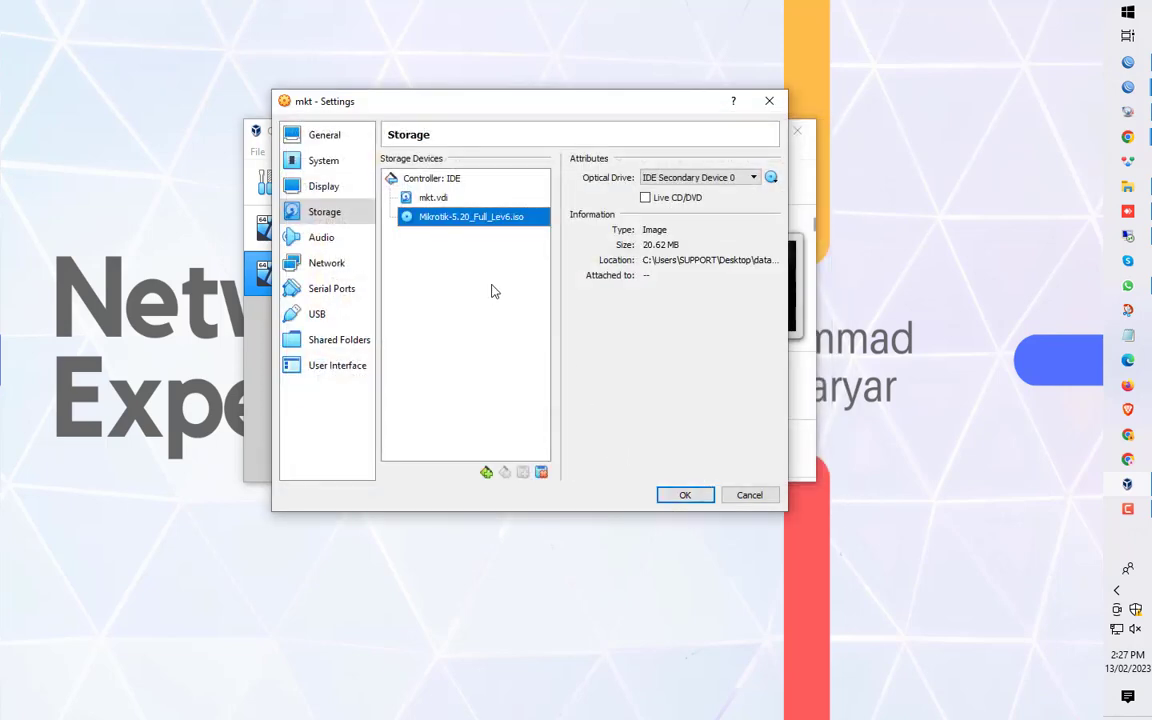
- Enable network Adapter 2 for the mkt machine and leave Adapter 1 attached to NAT
left_click(330, 263)
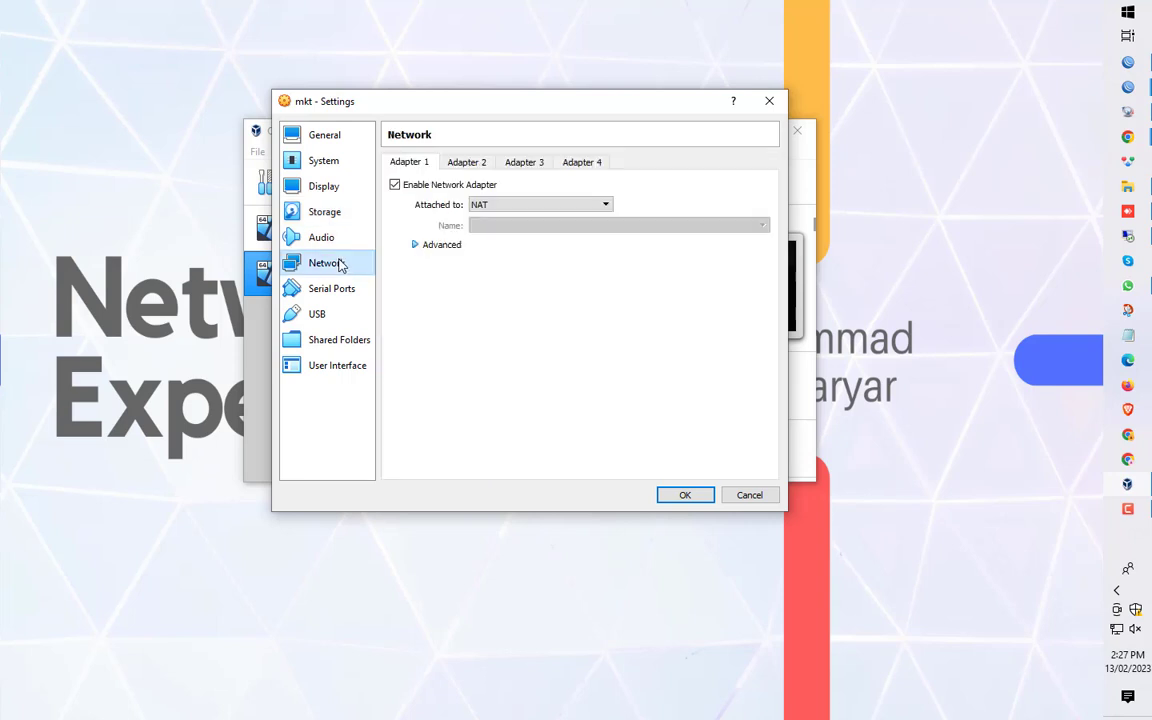
left_click(467, 163)
left_click(405, 189)
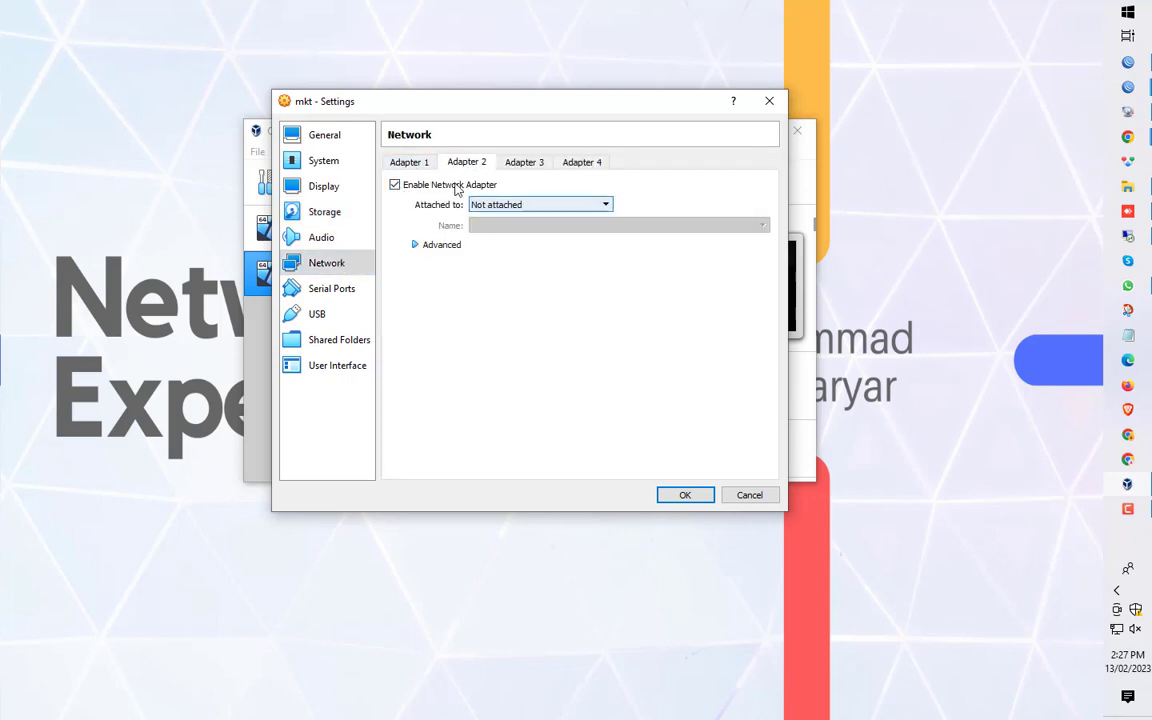
left_click(411, 163)
left_click(505, 206)
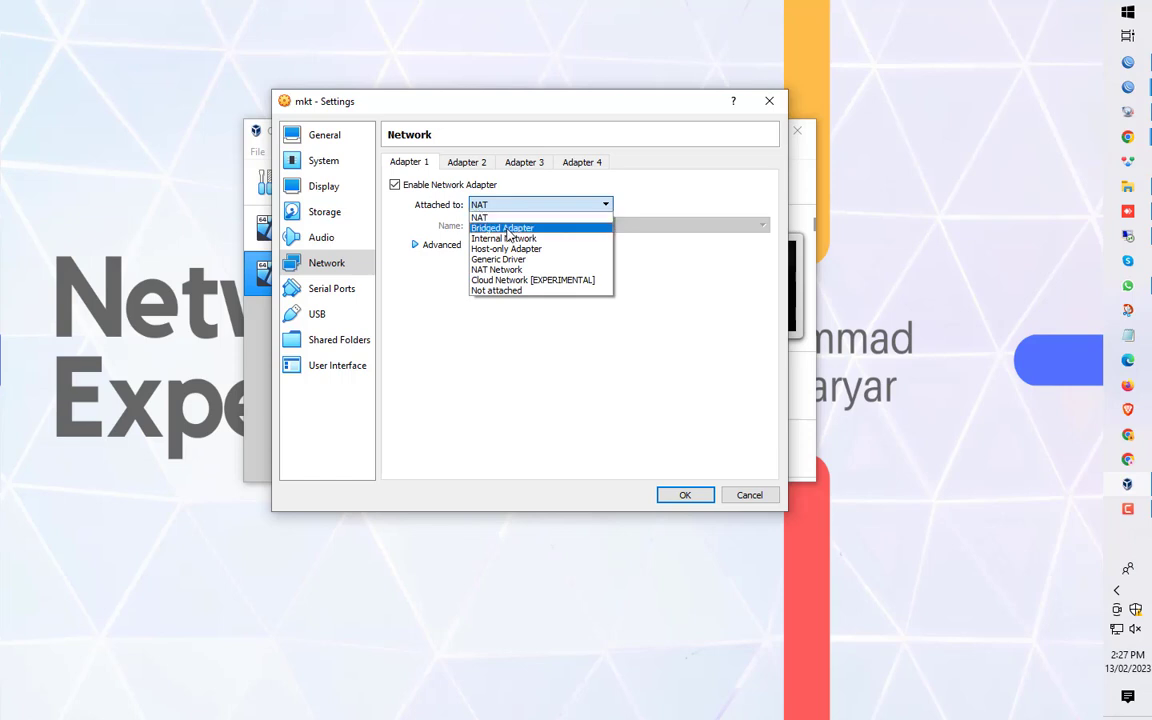
left_click(500, 207)
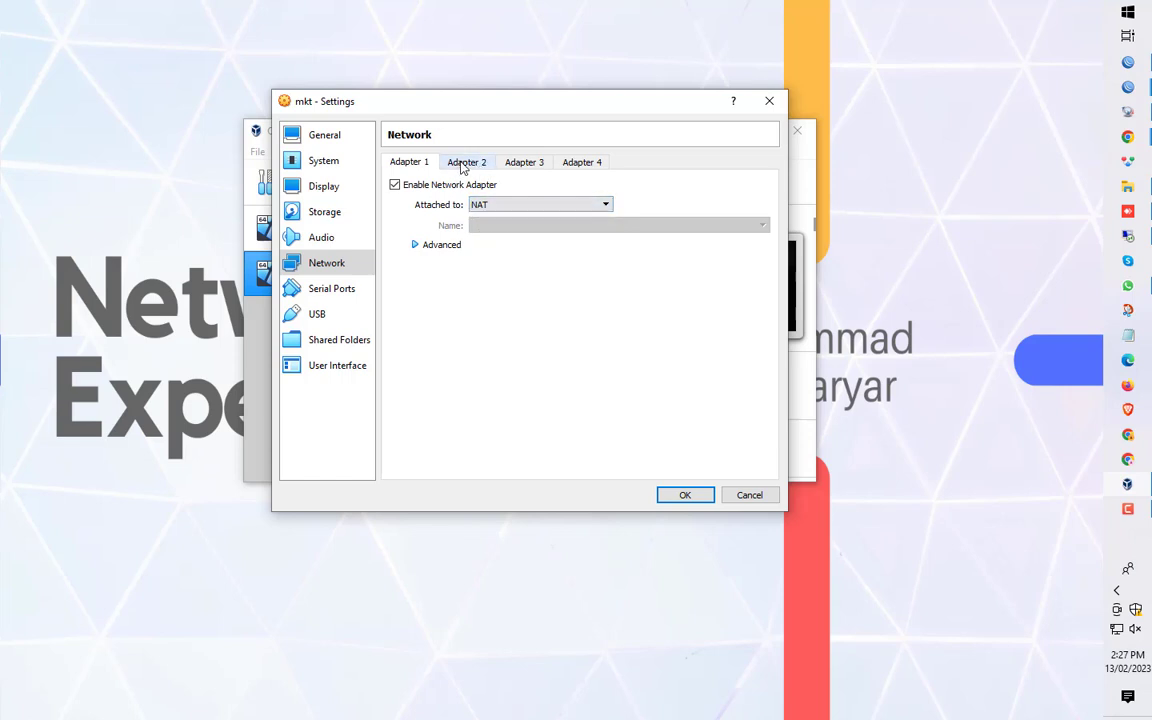
- Attach network Adapter 2 to an Internal Network named local
left_click(463, 166)
left_click(530, 204)
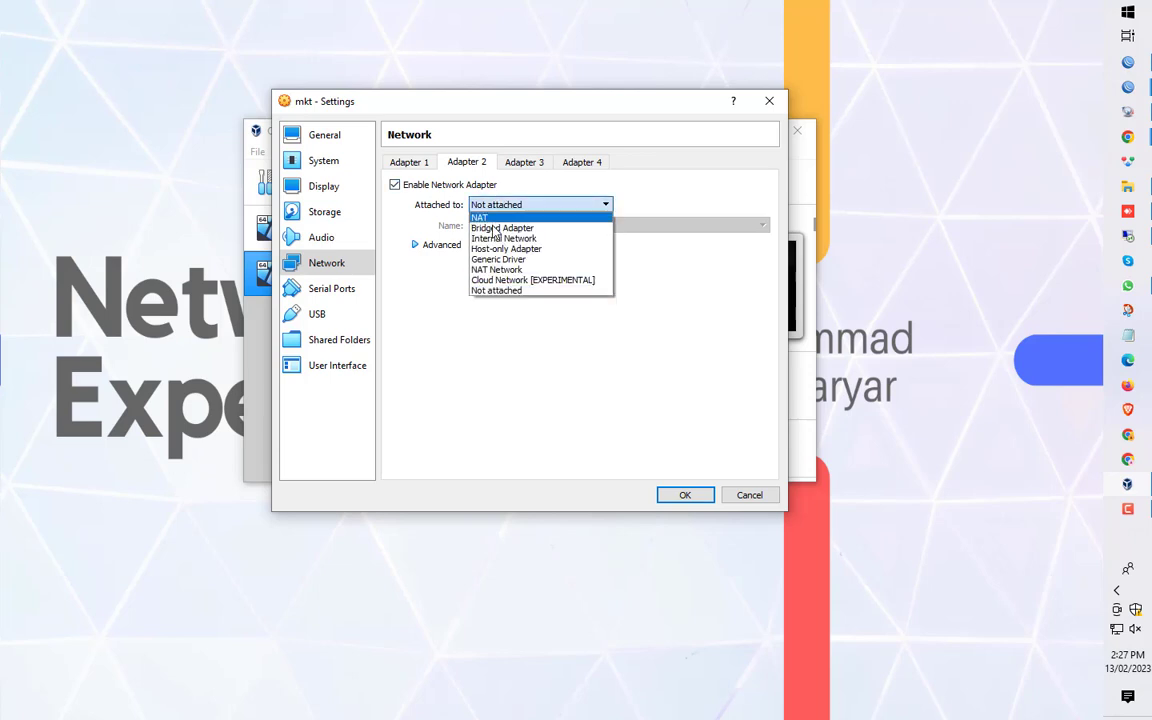
left_click(505, 240)
left_click(510, 226)
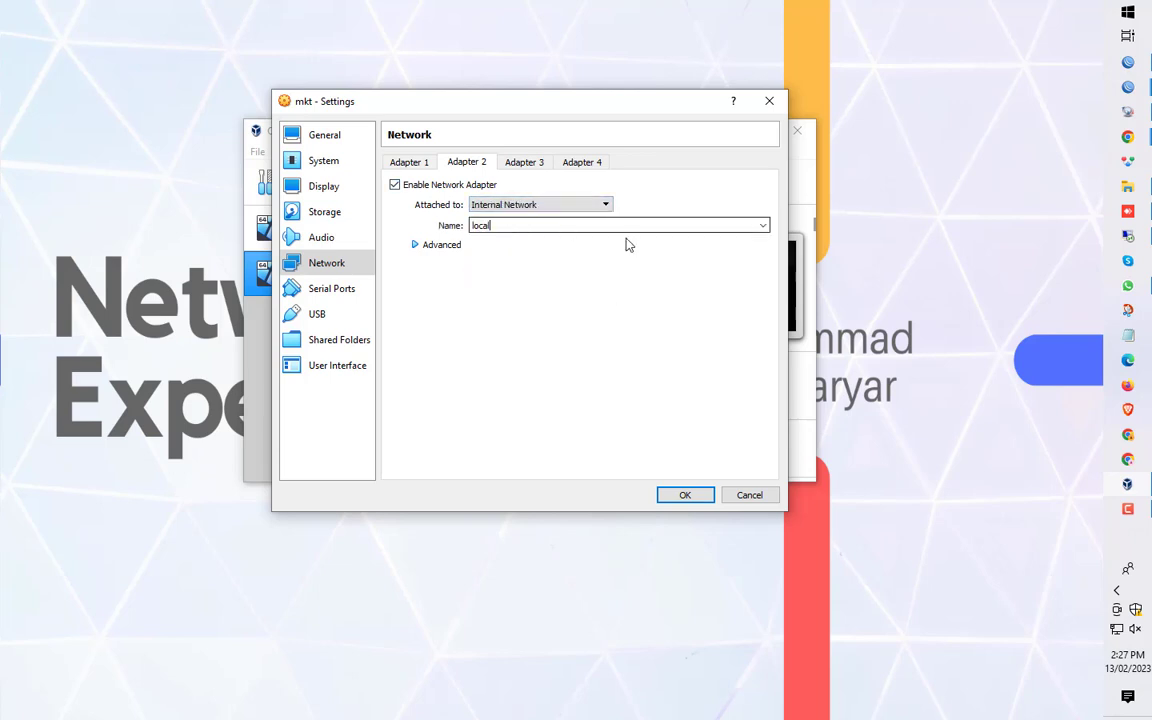
left_click_drag(527, 228, 447, 228)
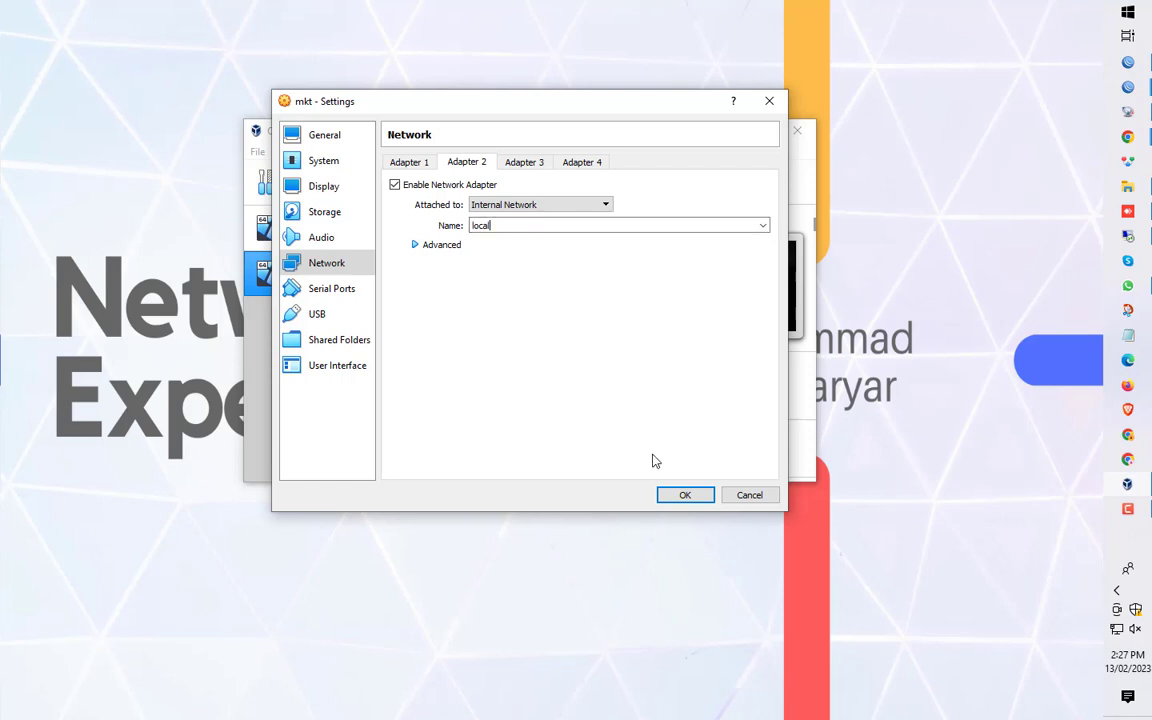
- Expand the advanced network settings and examine the MAC addresses of Adapter 1 and Adapter 2
left_click(392, 158)
left_click(441, 244)
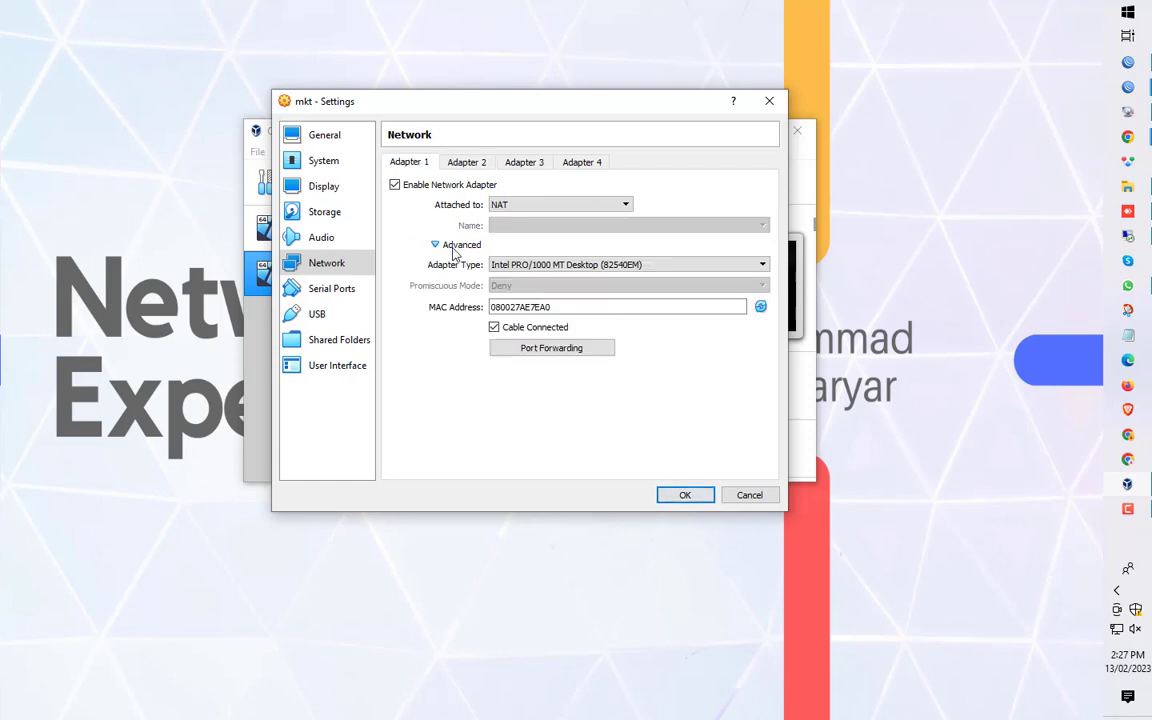
key("Tab")
key("Tab")
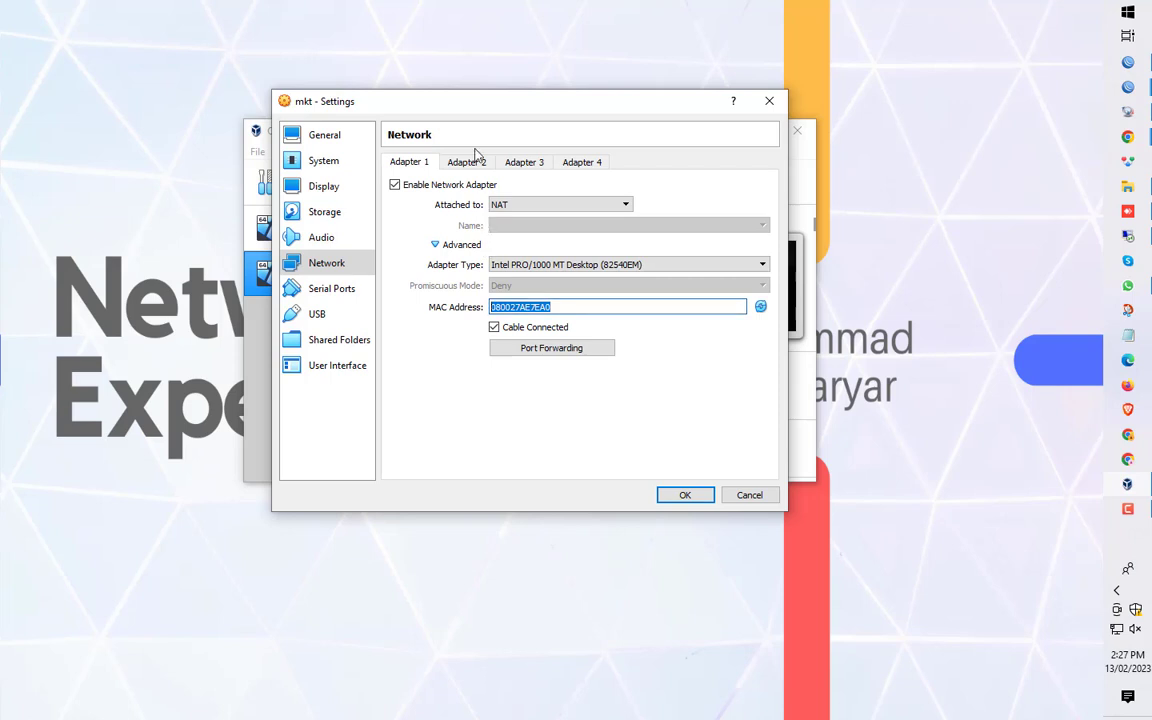
left_click(463, 165)
left_click_drag(627, 303, 458, 303)
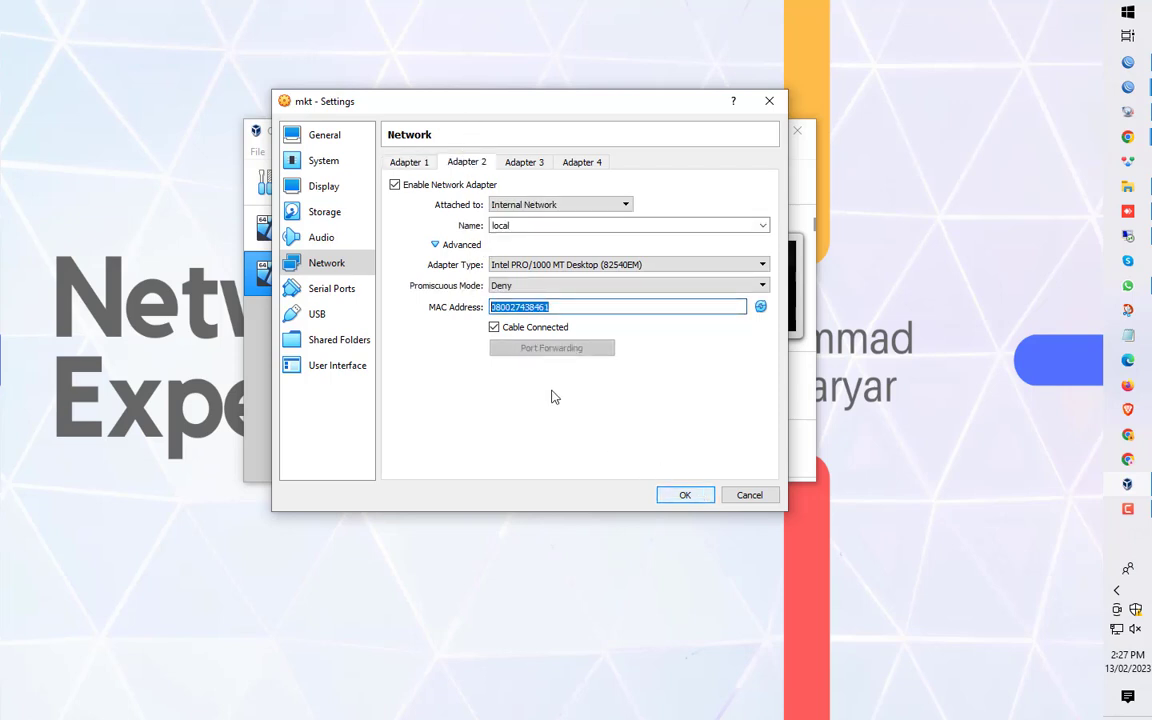
- Check the audio, storage, display, system and general settings, and save the mkt machine's configuration
left_click(332, 237)
left_click(332, 213)
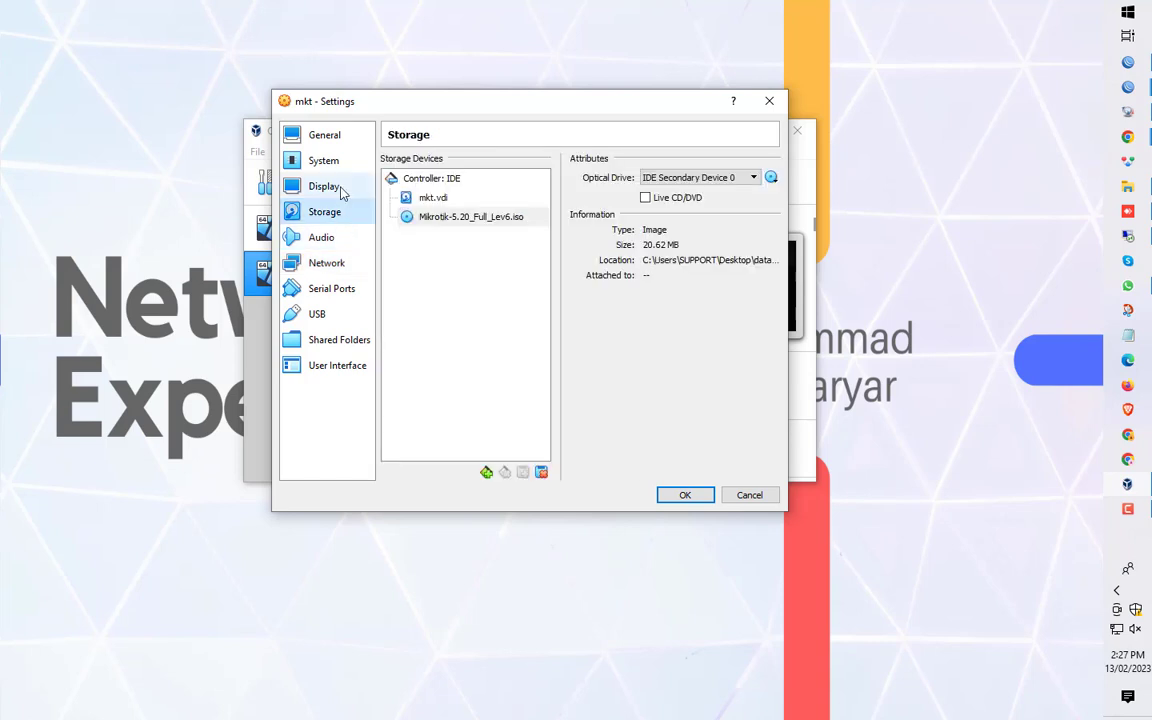
left_click(340, 187)
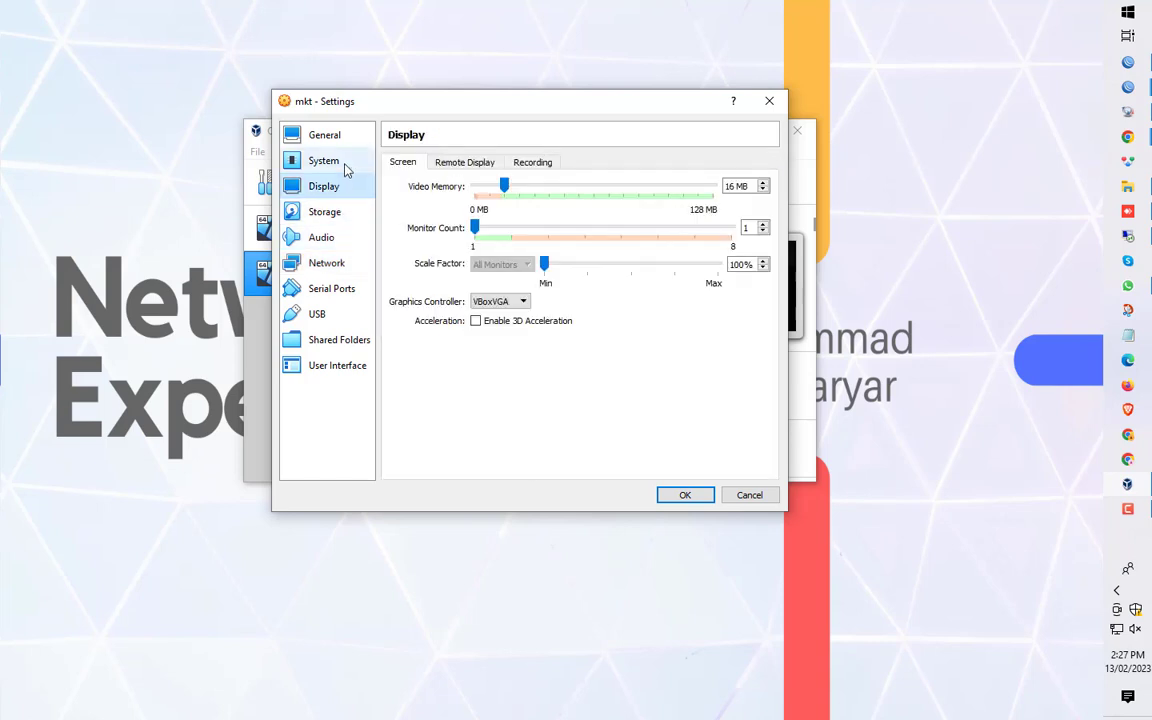
left_click(342, 162)
left_click(346, 136)
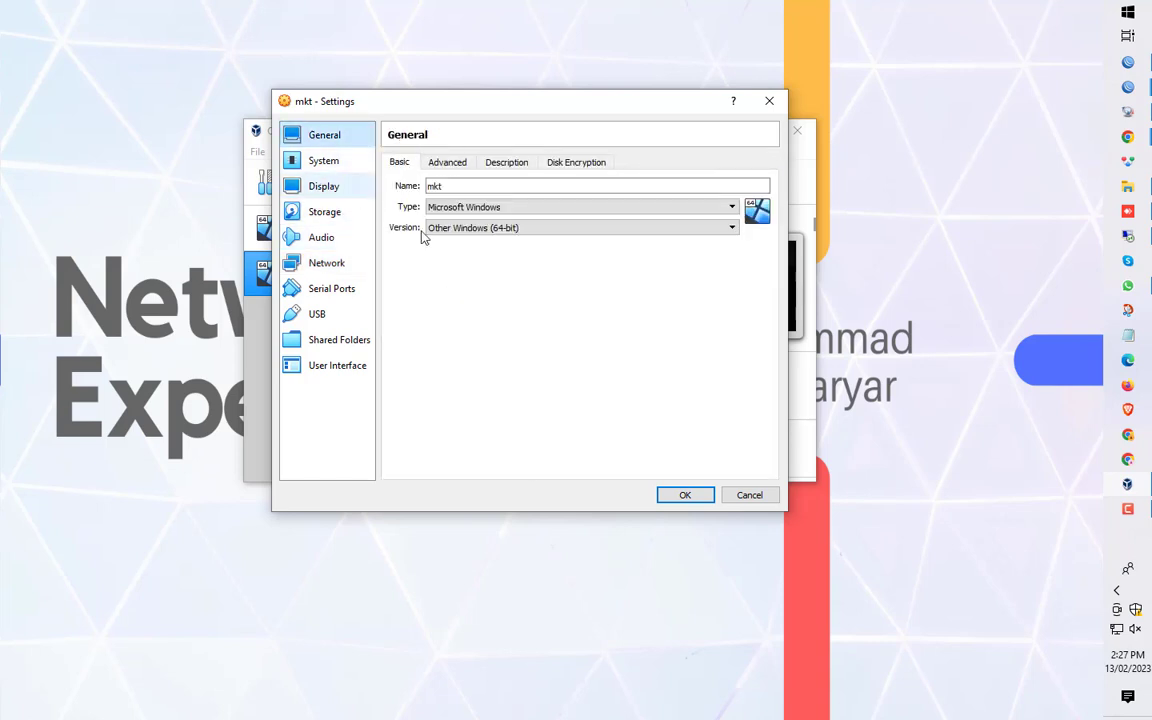
left_click(687, 496)
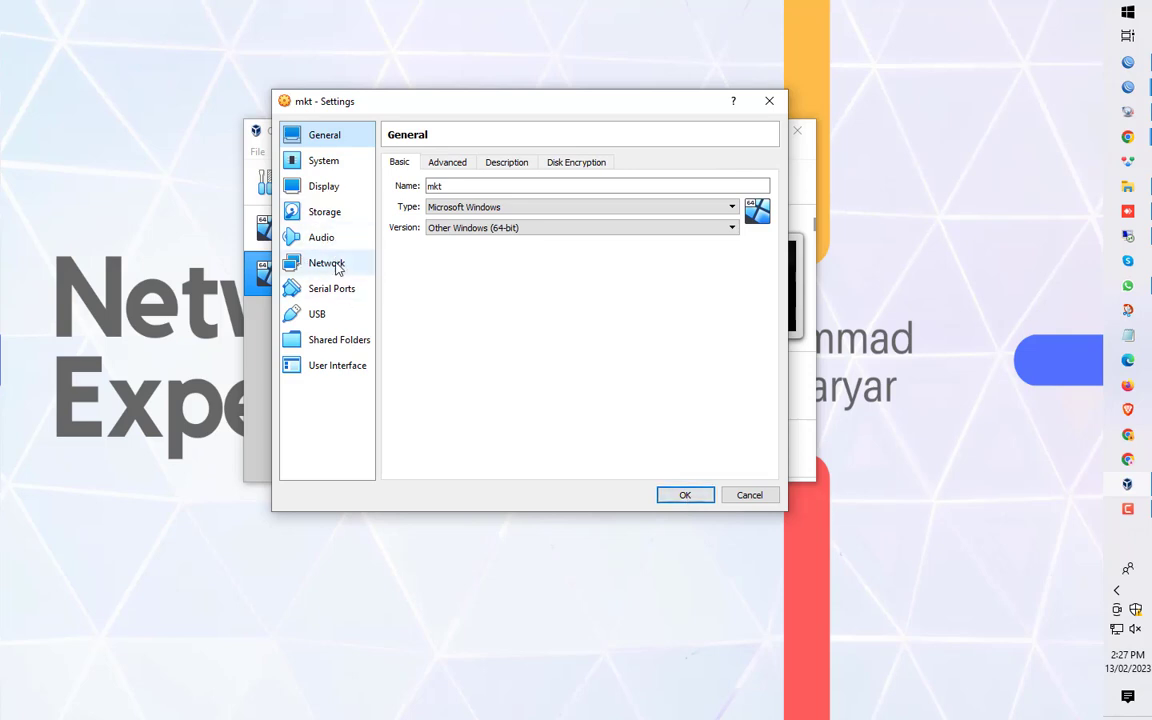
- Reopen the mkt machine's settings and review its storage devices and general advanced and description options
left_click(334, 219)
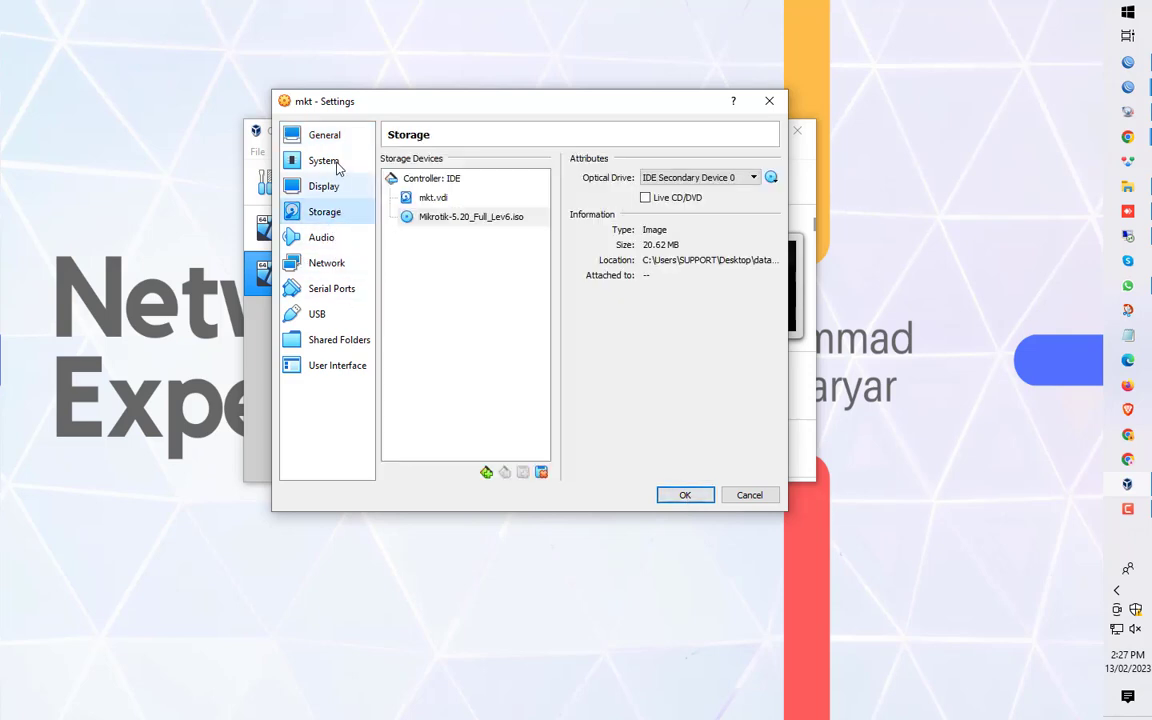
left_click(338, 137)
left_click(448, 163)
left_click(506, 164)
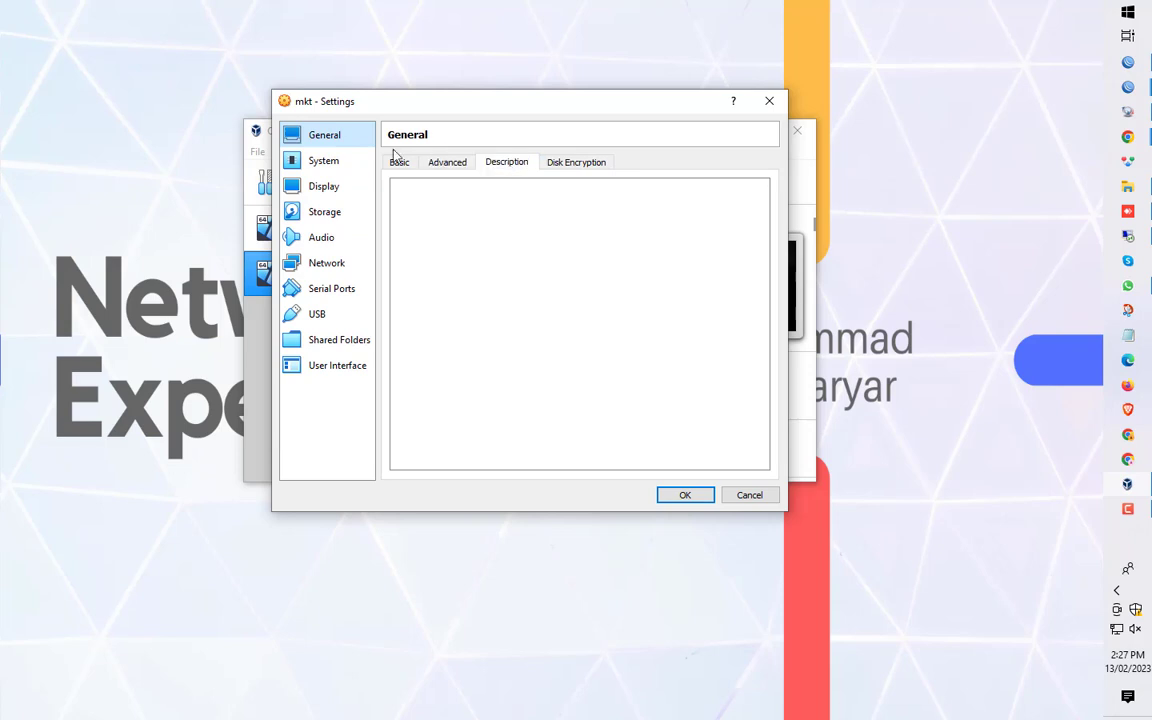
- Enable Nested VT-x/AMD-V for the mkt machine's processor and show its motherboard settings
left_click(330, 160)
left_click(472, 163)
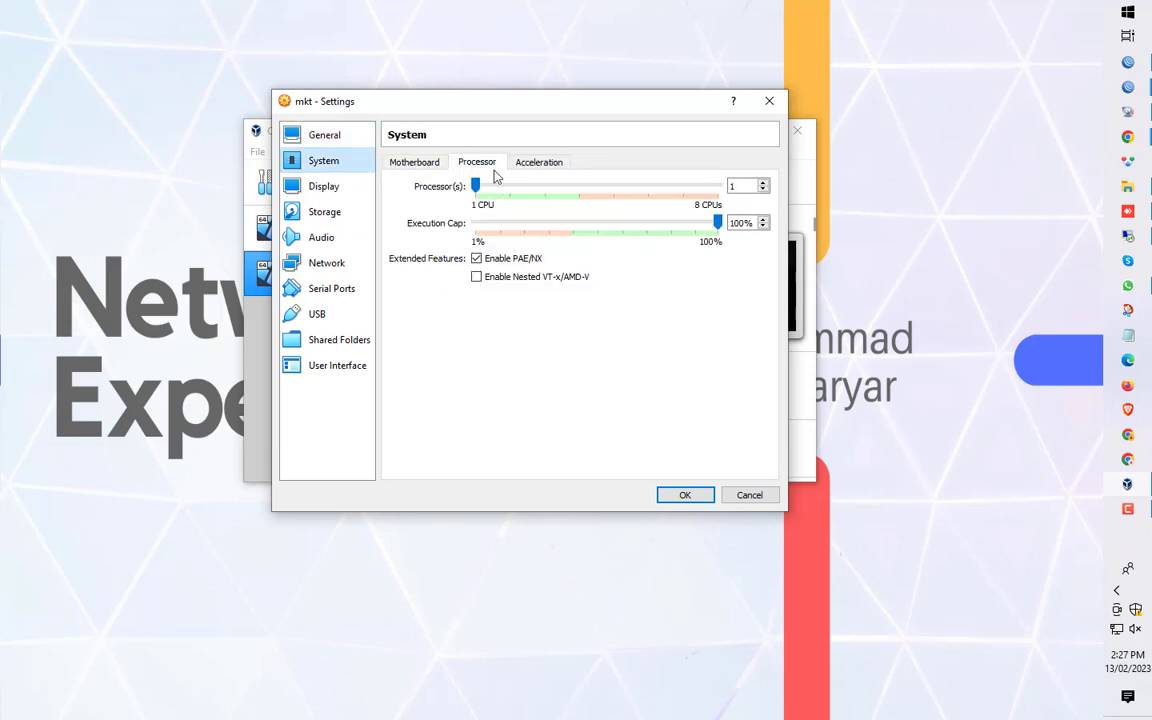
left_click(489, 280)
left_click(418, 163)
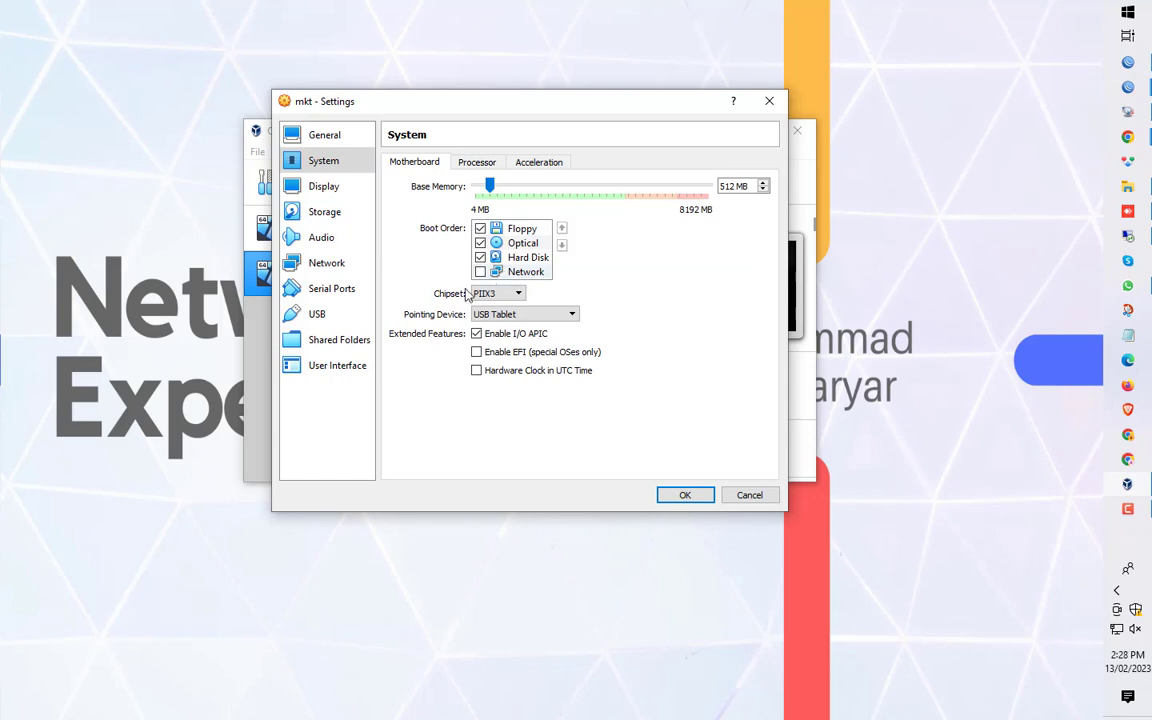
- Save the mkt machine's settings, start the machine and dismiss its keyboard capture notice
left_click(320, 136)
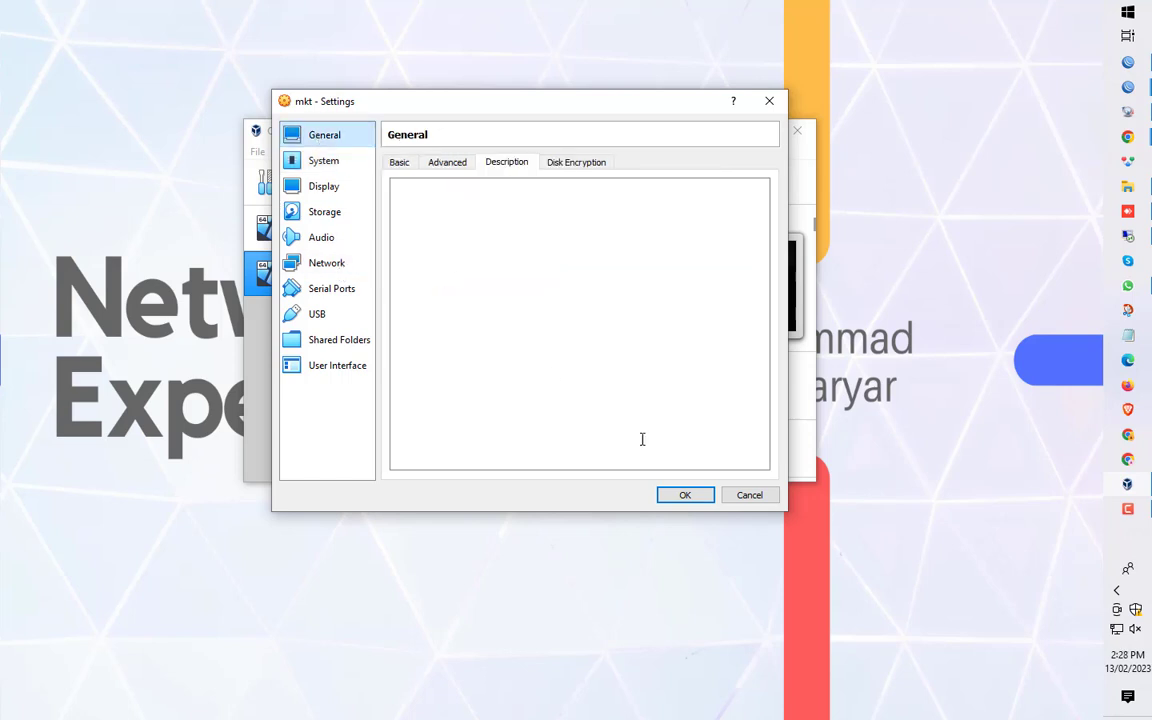
left_click(675, 495)
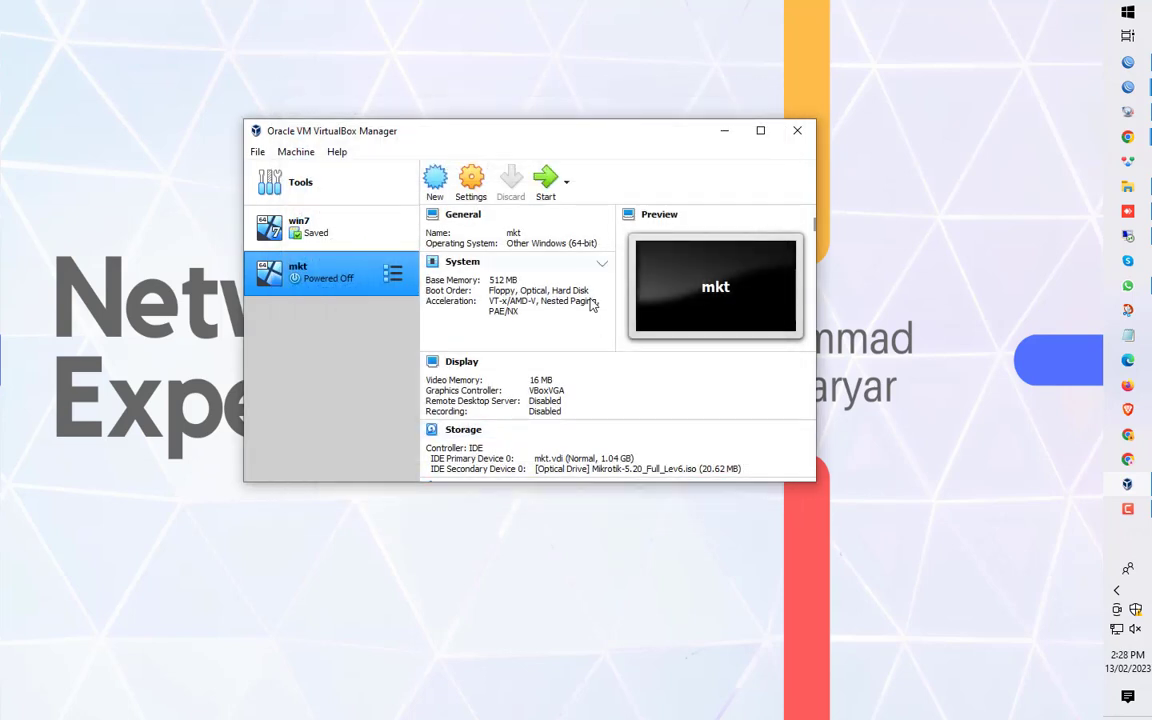
left_click(545, 182)
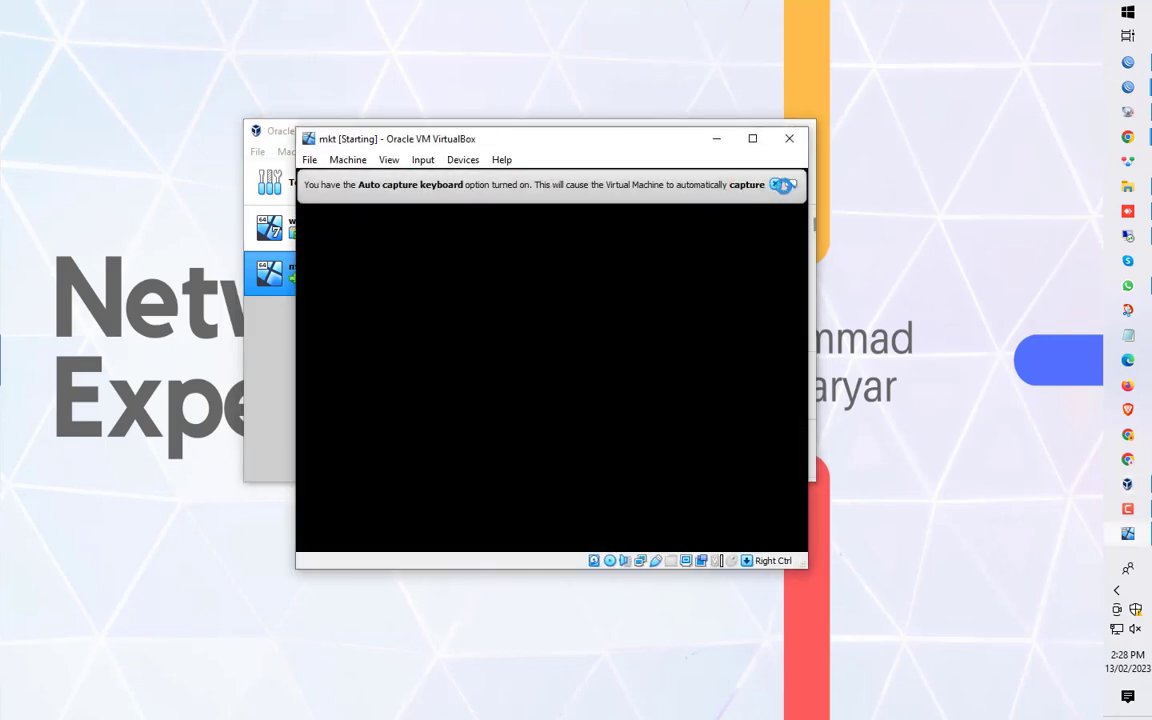
left_click(775, 184)
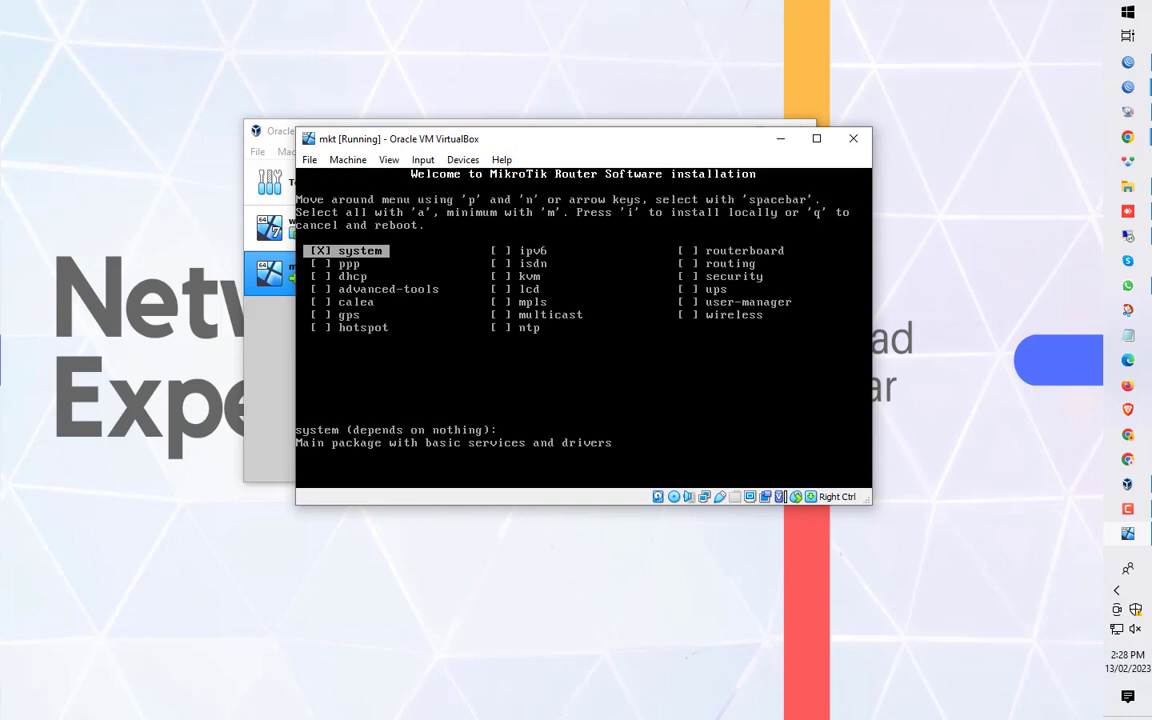
- Install RouterOS with all packages selected, answering yes to keeping the old configuration and to erasing the disk
key("a")
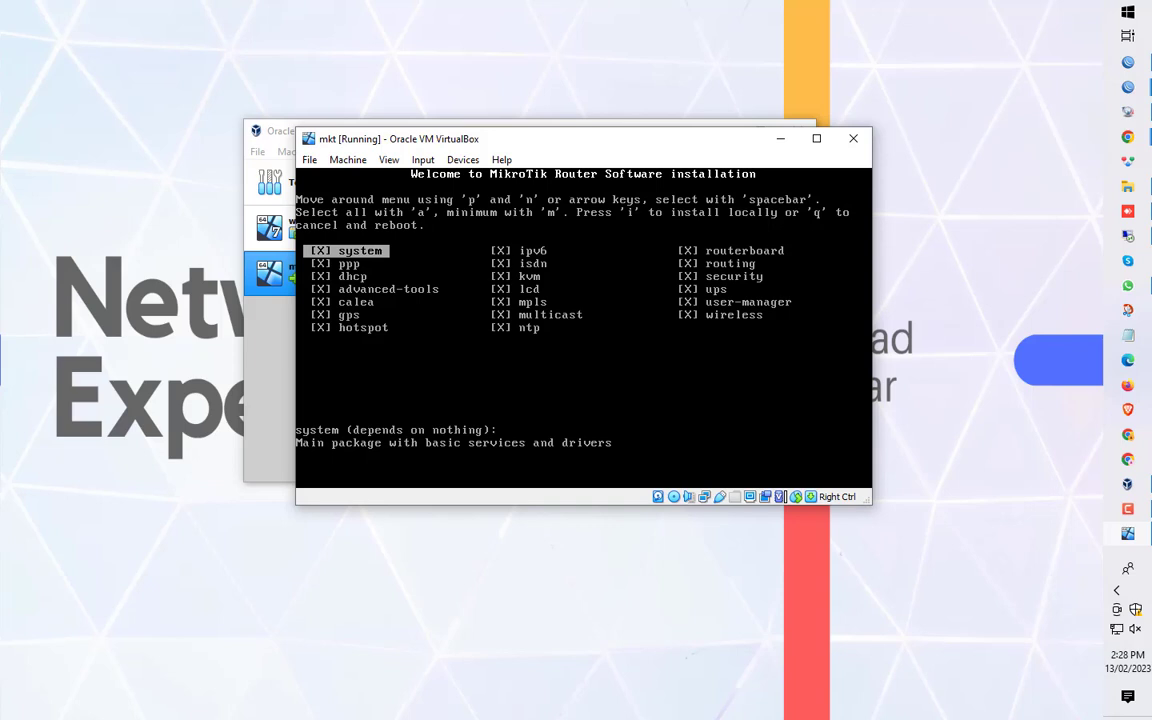
key("i")
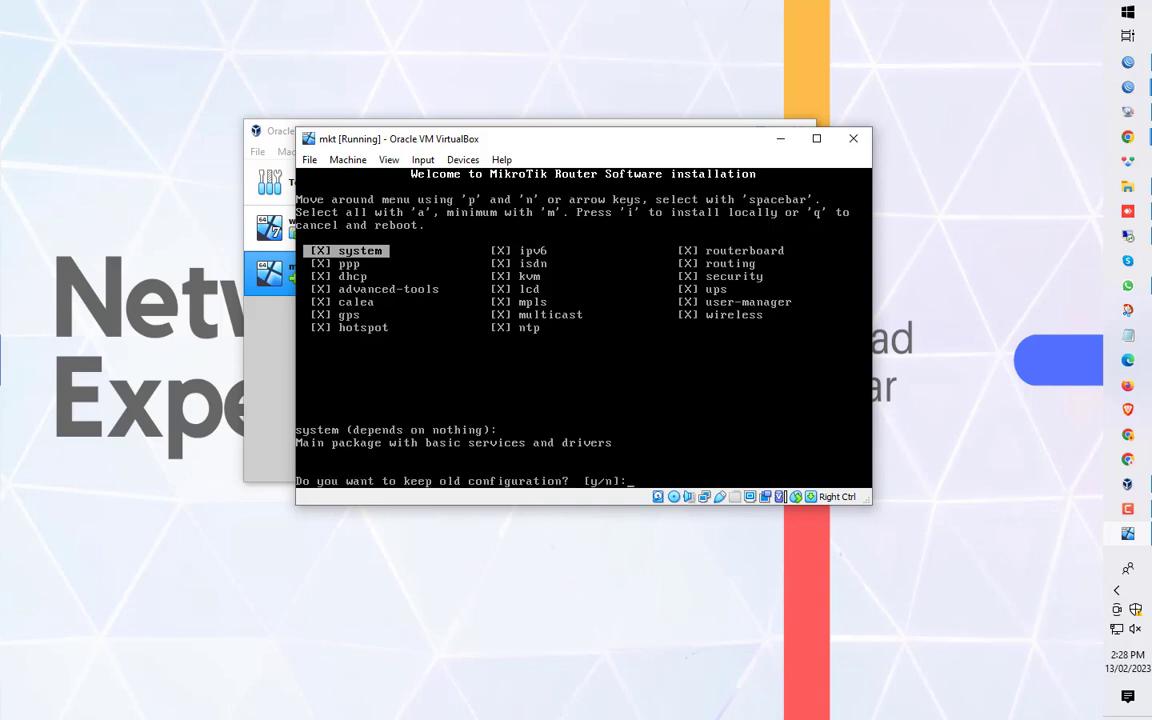
key("y")
key("y")
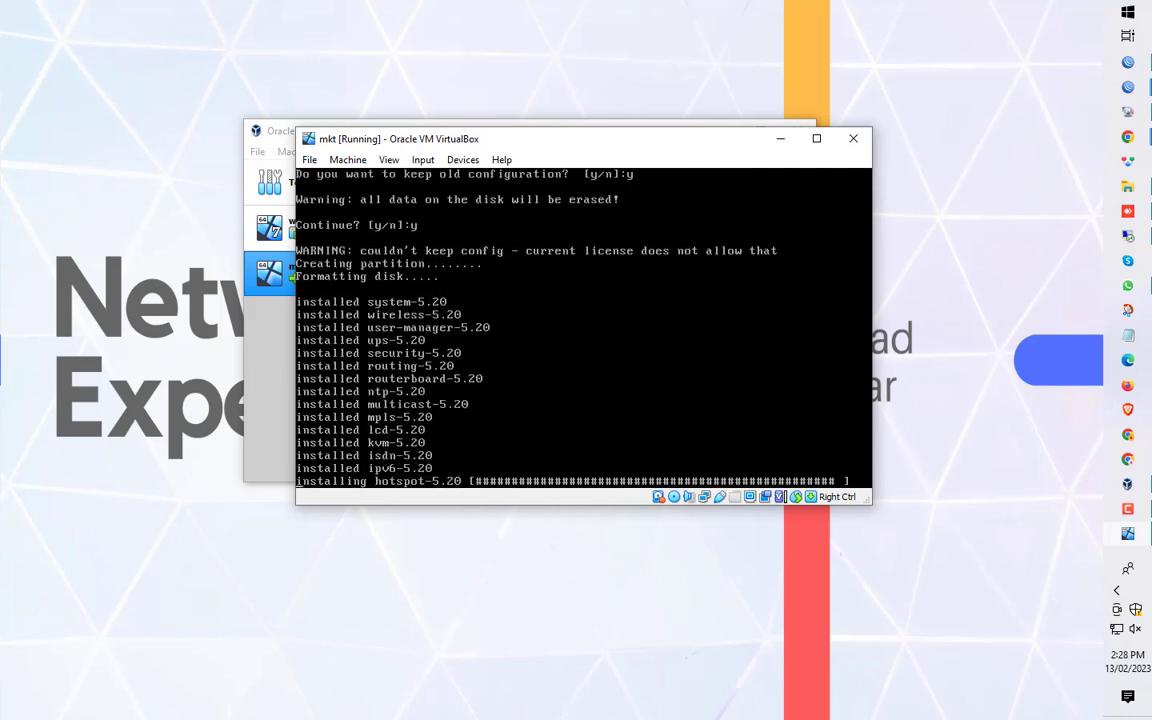
- Start the saved win7 machine, and place the mkt console window in front of it
left_click_drag(485, 141, 669, 191)
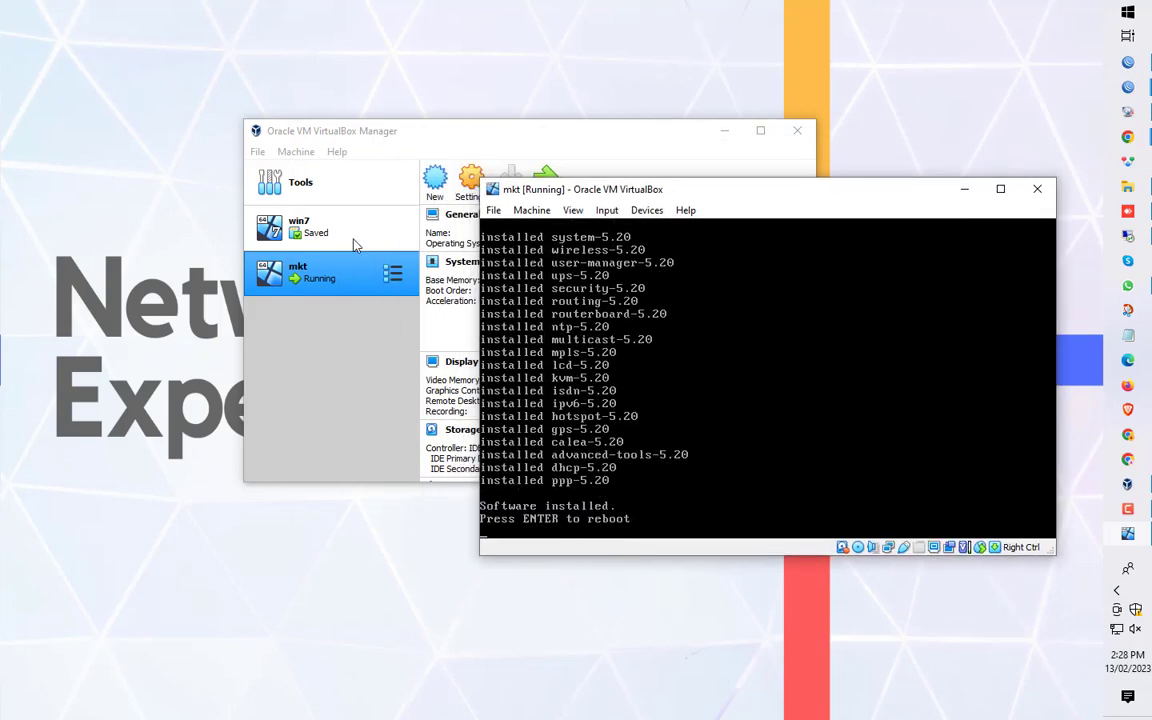
left_click(287, 212)
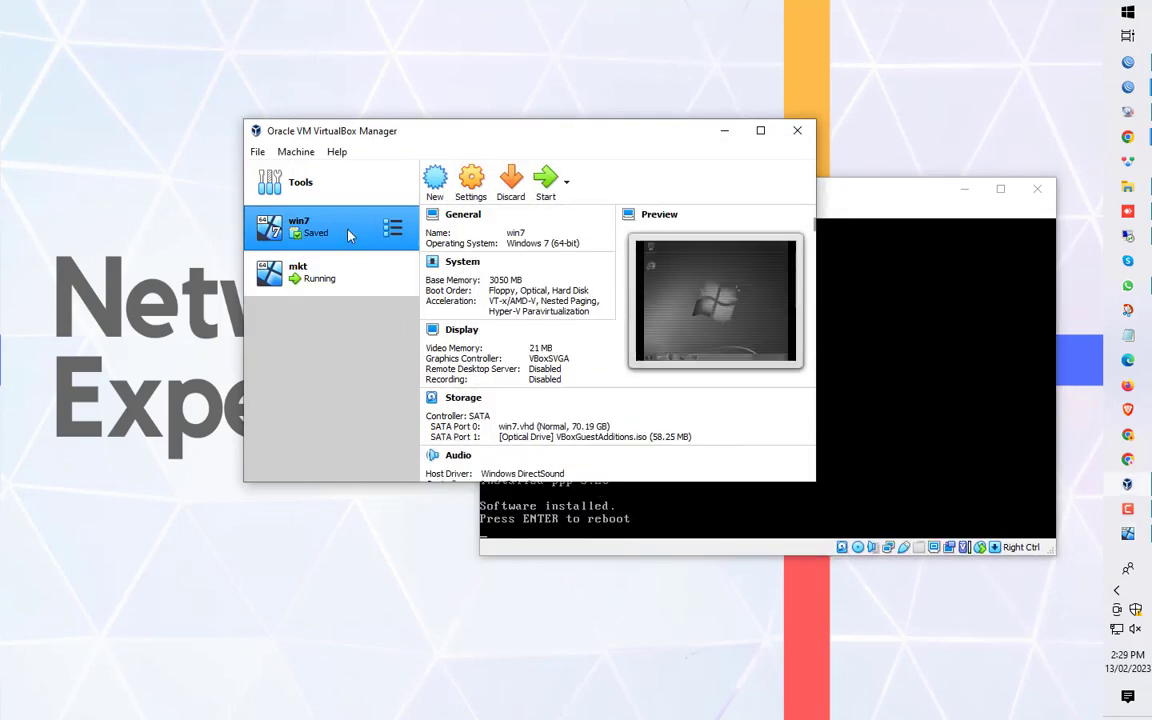
left_click(548, 180)
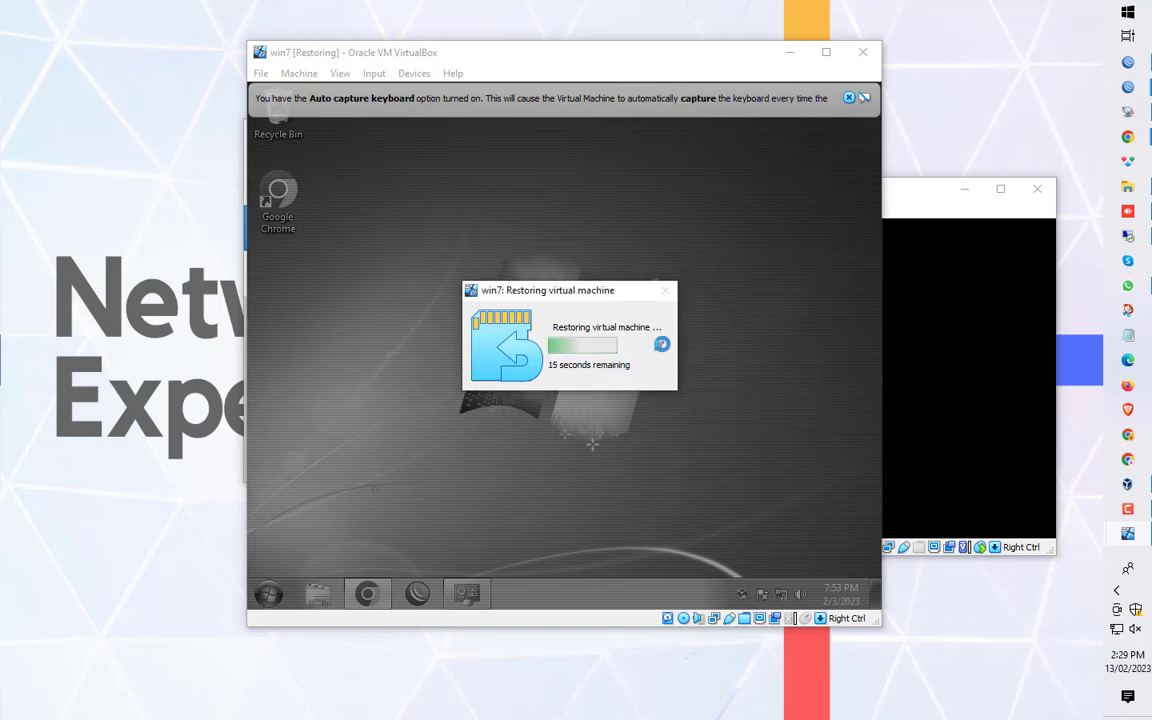
left_click(897, 188)
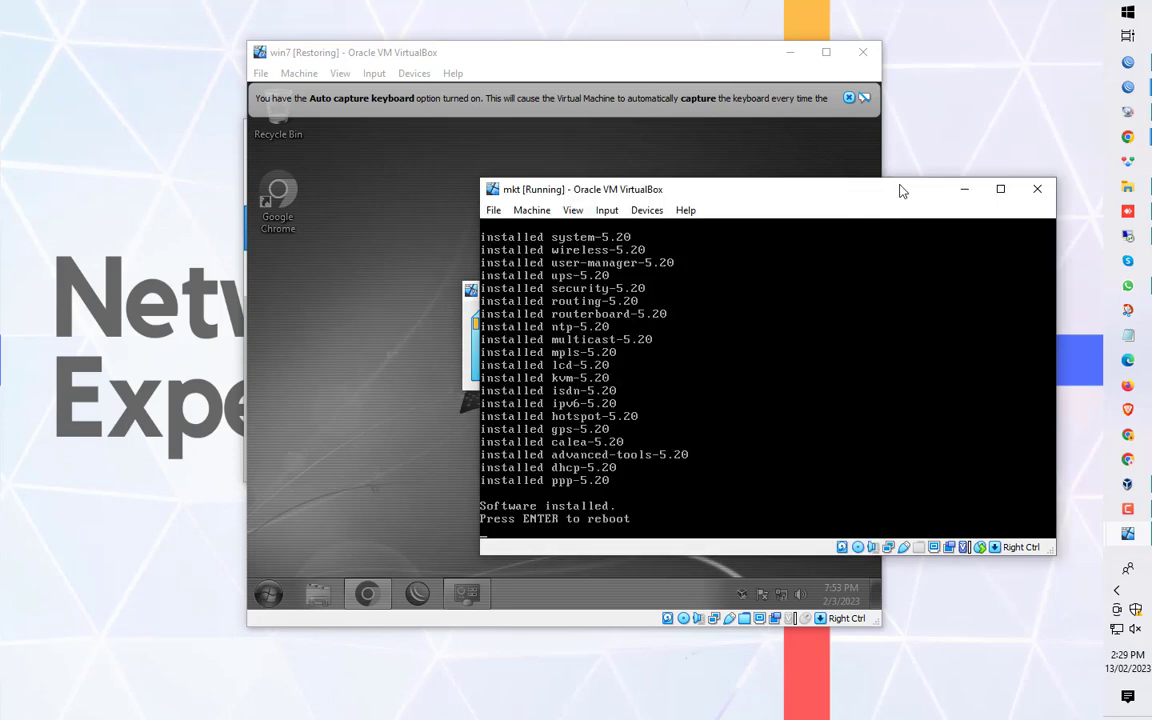
left_click_drag(764, 198, 563, 183)
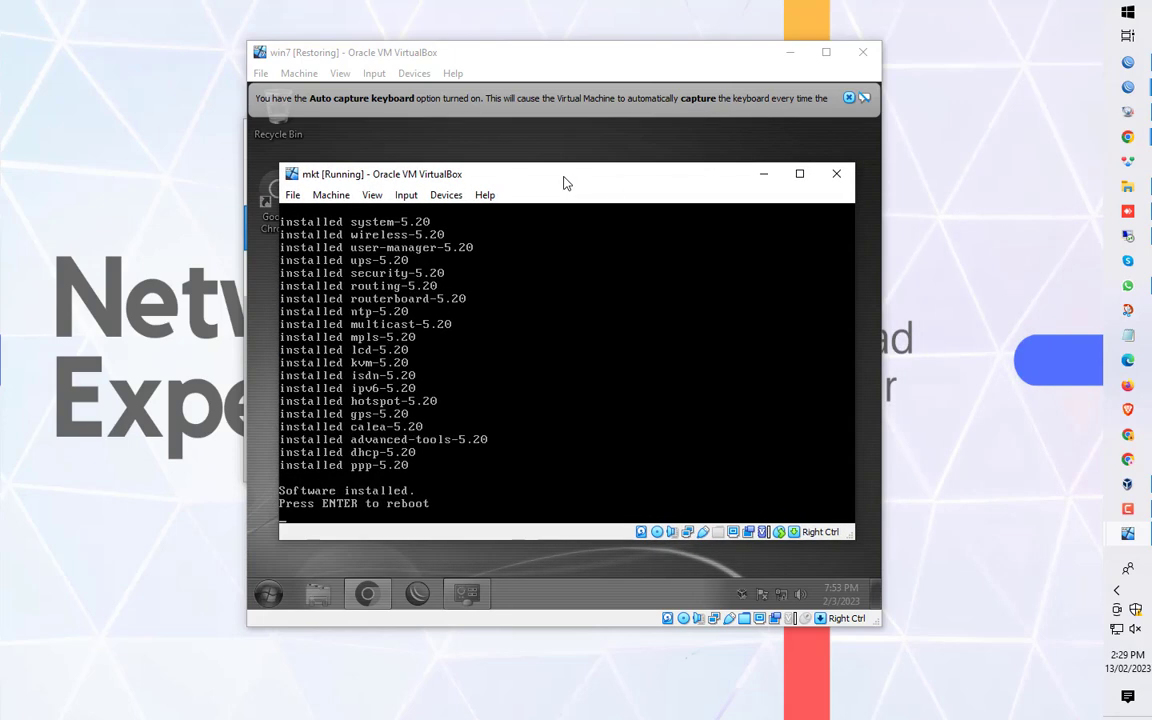
- Remove Mikrotik-5.20_Full_Lev6.iso from the mkt machine's optical drive and save the storage settings
left_click(1128, 482)
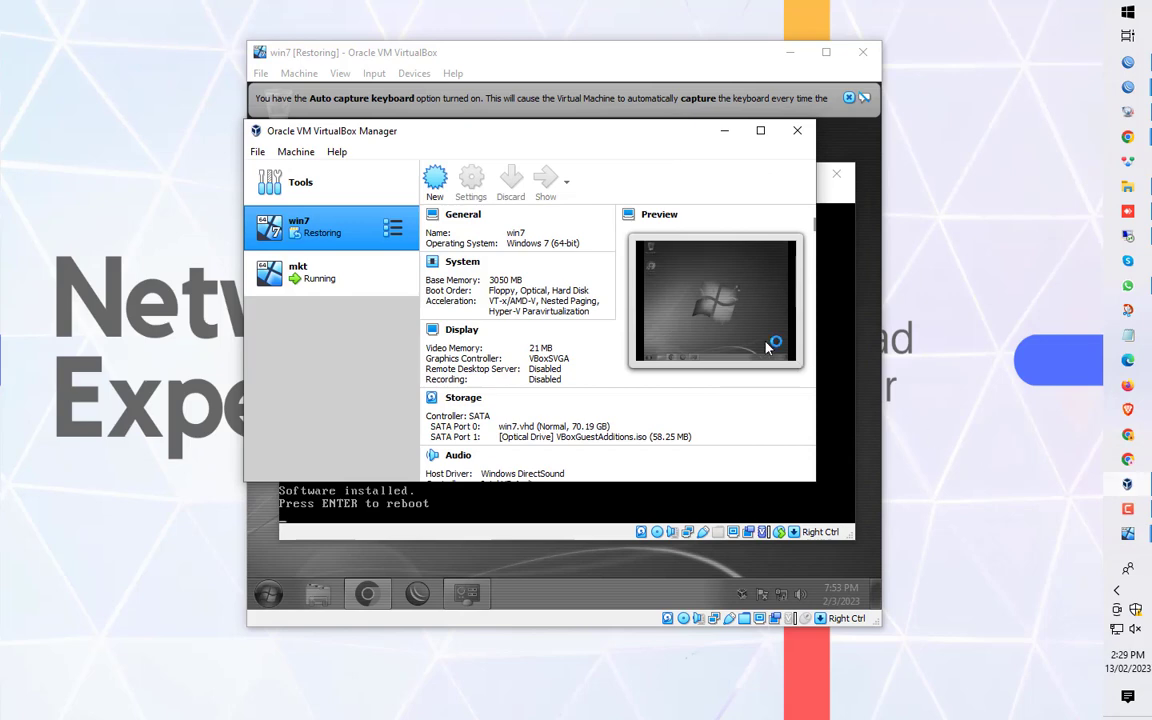
left_click(320, 275)
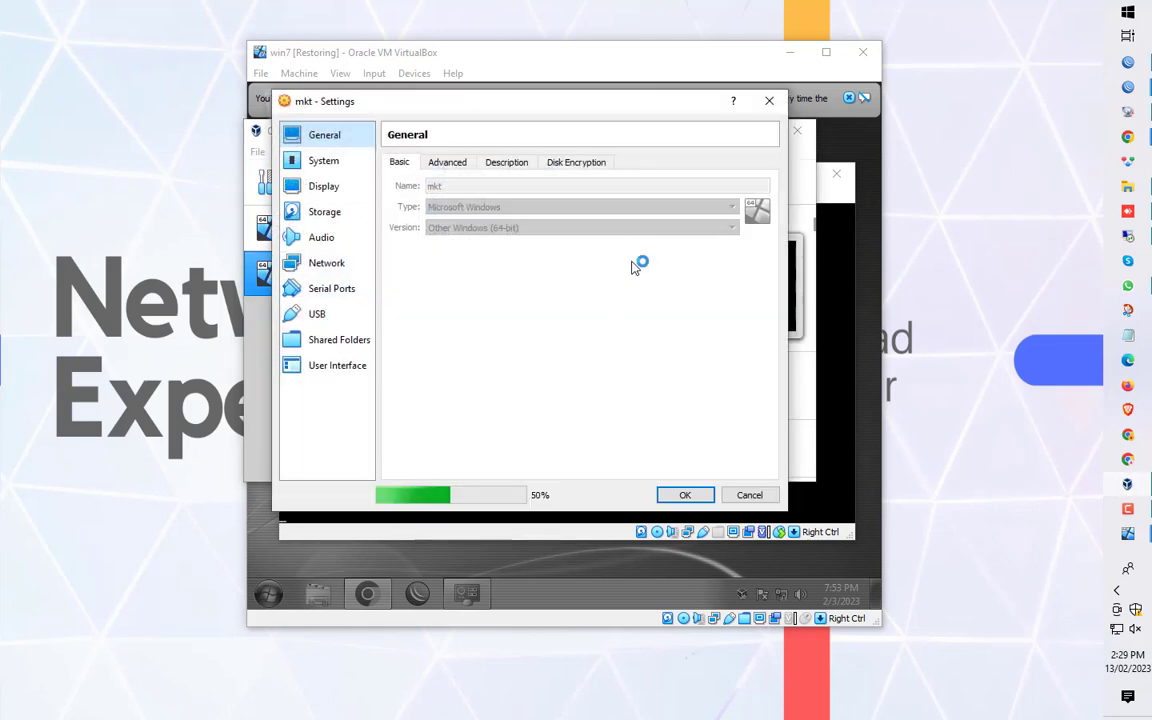
left_click(325, 215)
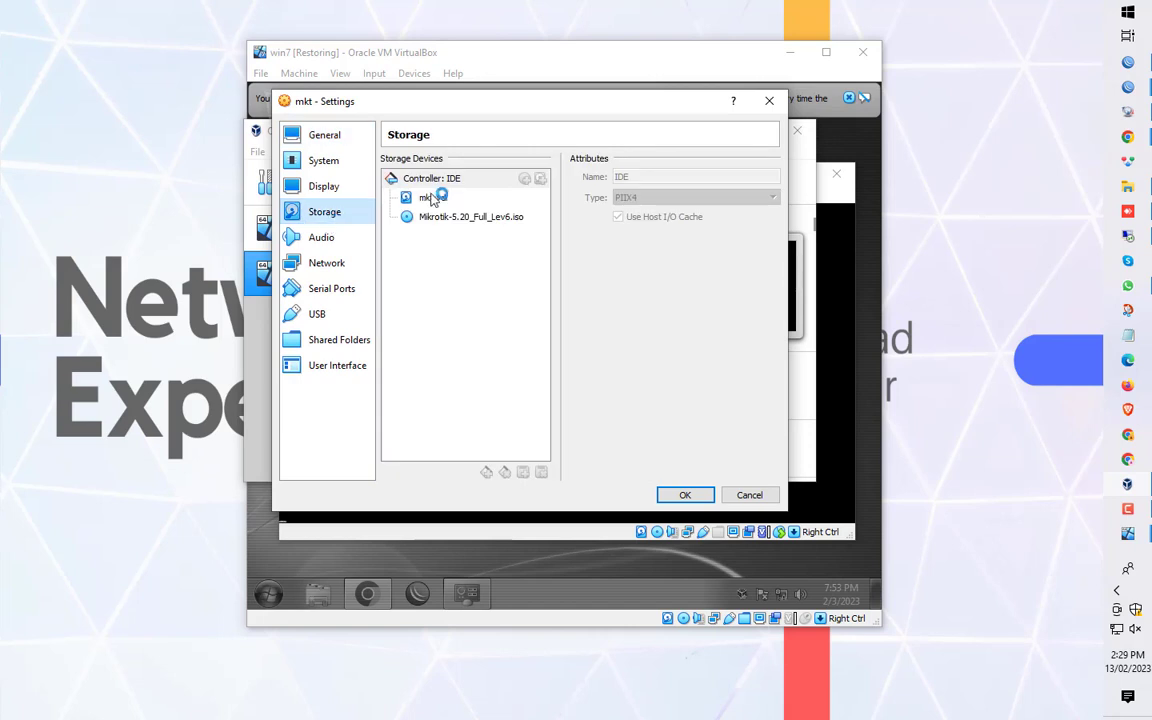
left_click(436, 216)
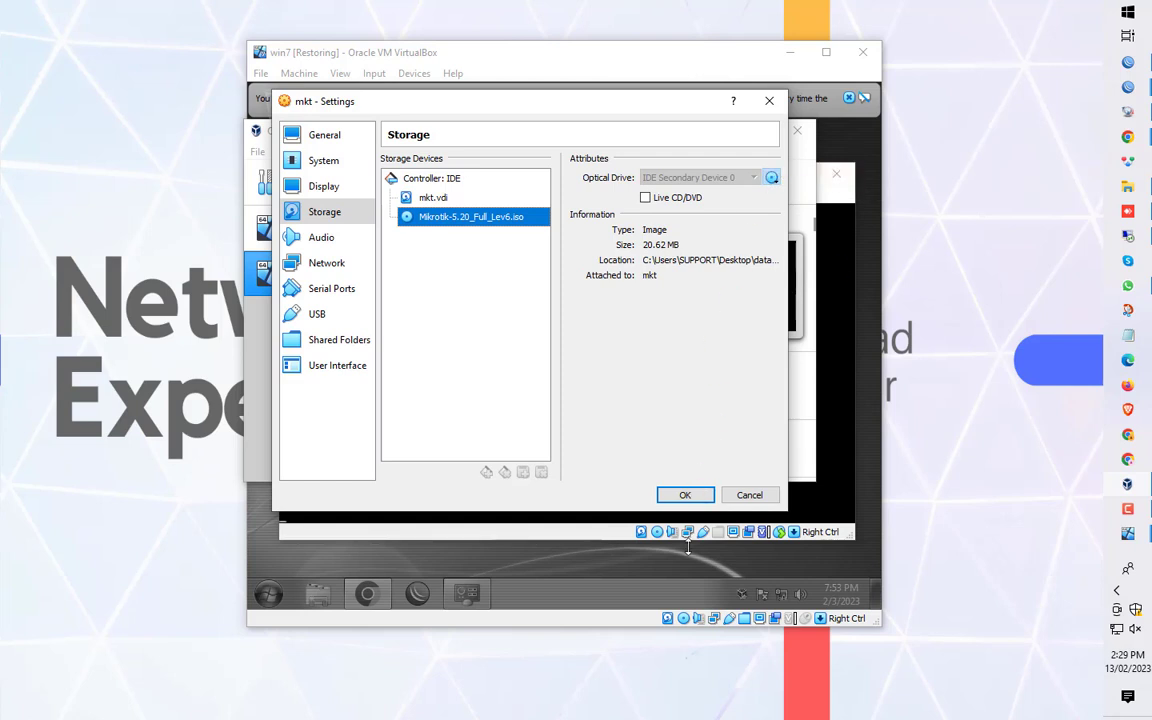
left_click(771, 177)
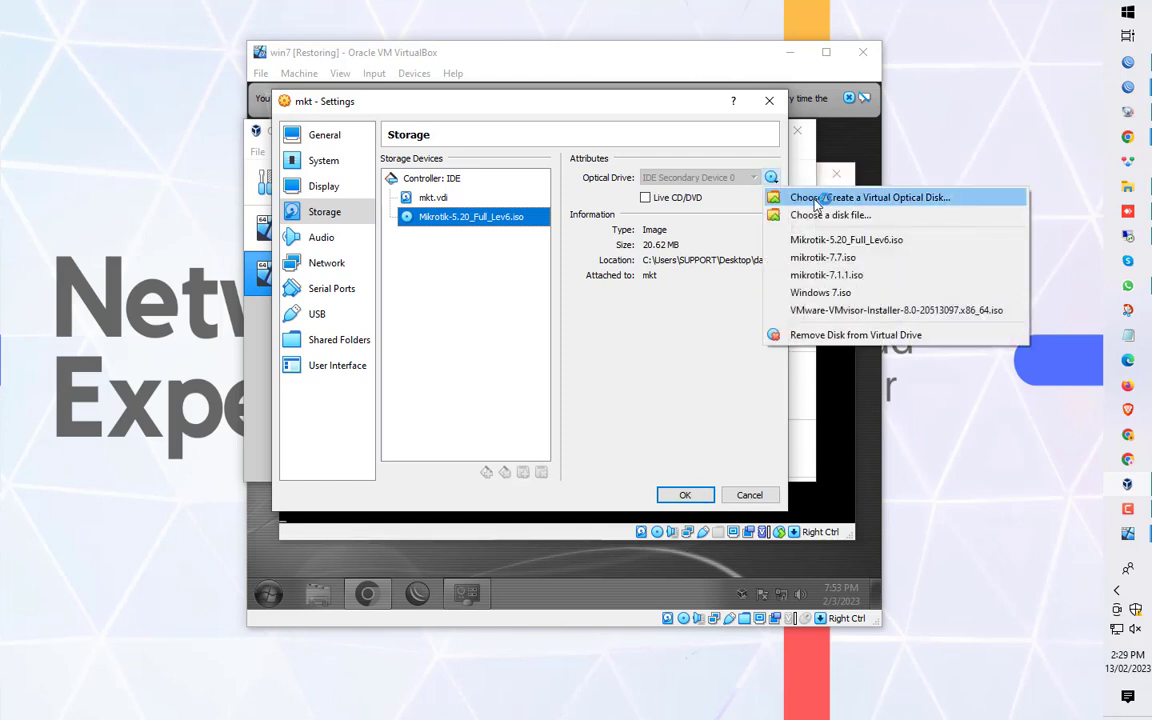
left_click(840, 335)
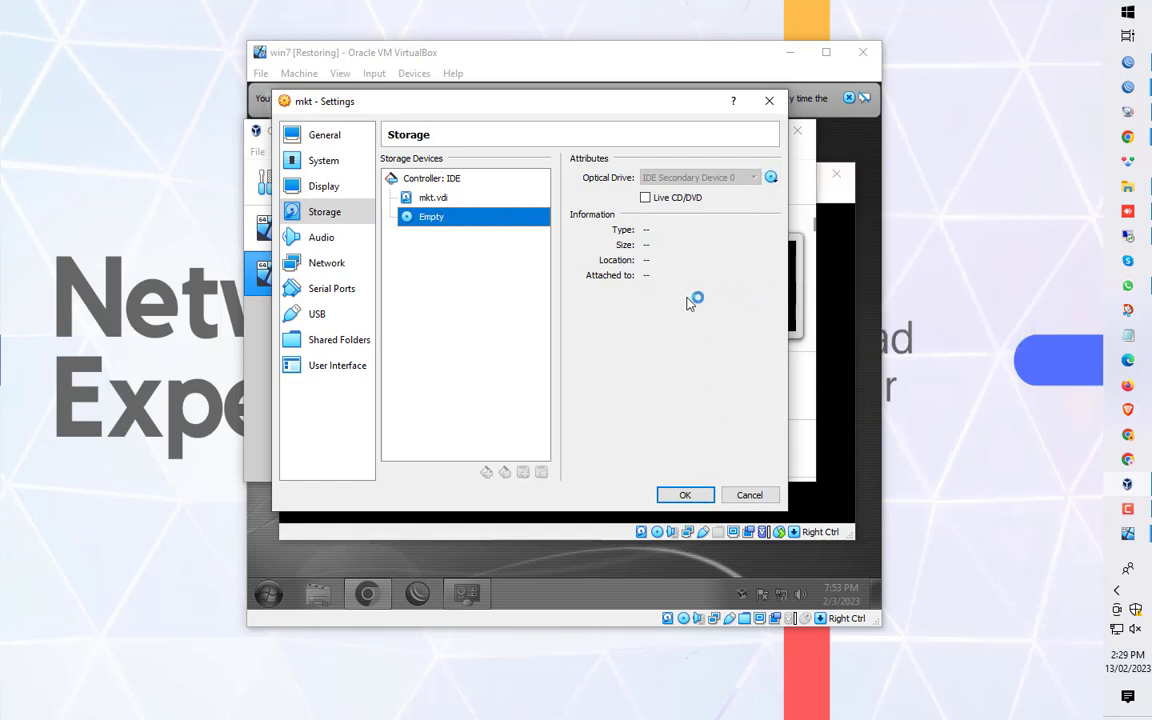
left_click(681, 495)
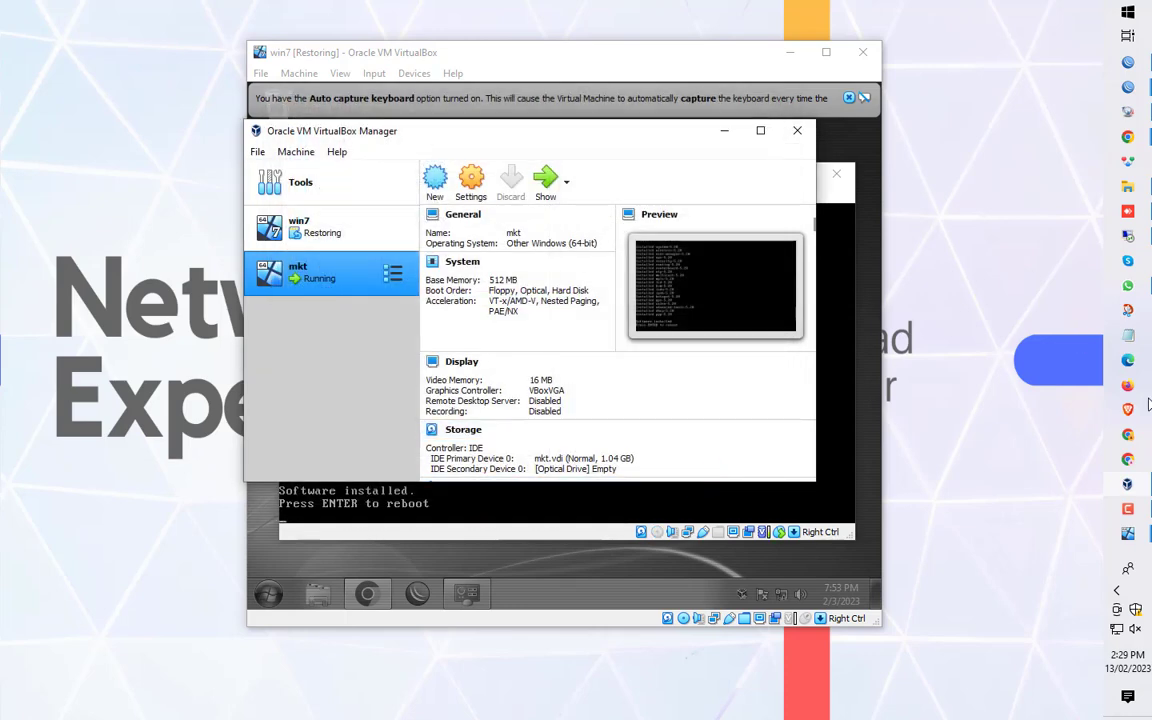
- Reboot the mkt machine from its console and accept the disk check for errors
mouse_move(1127, 483)
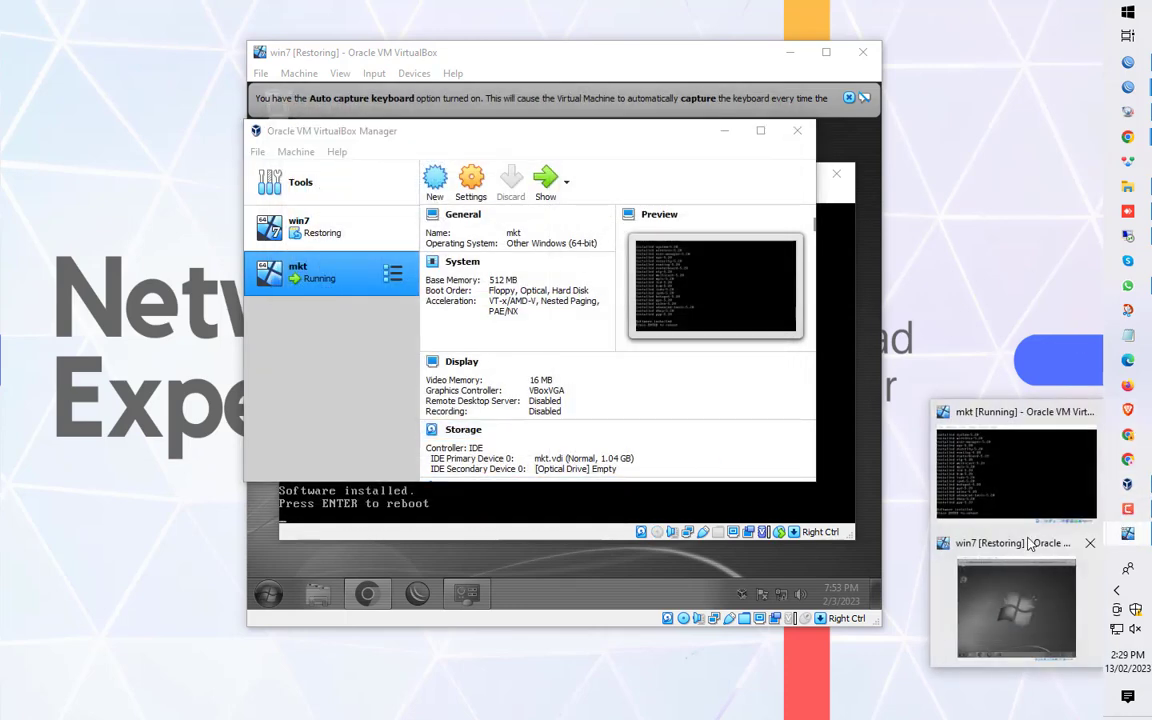
left_click(952, 472)
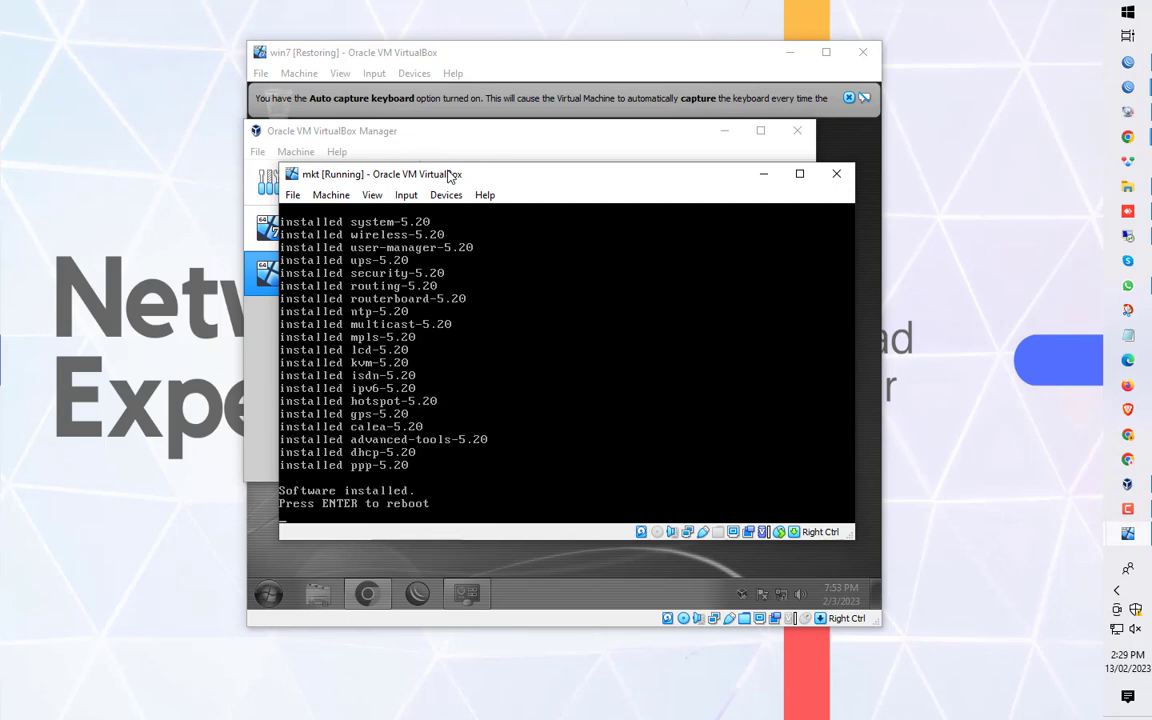
key("Return")
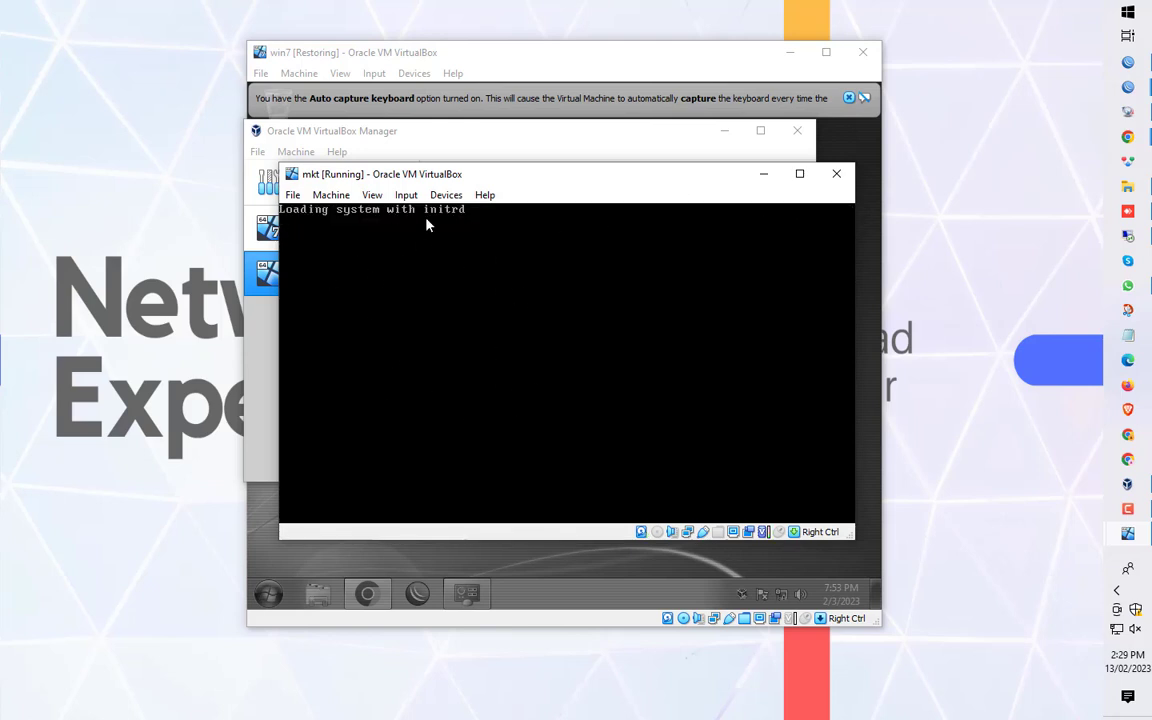
left_click(724, 131)
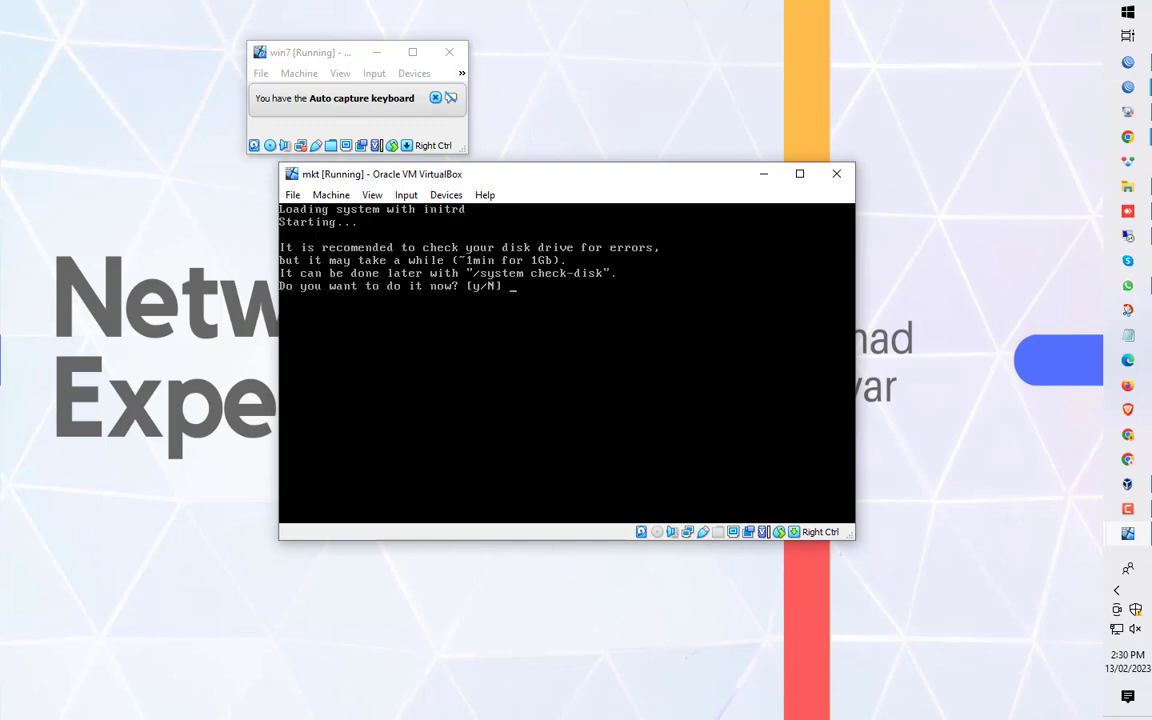
type("Y")
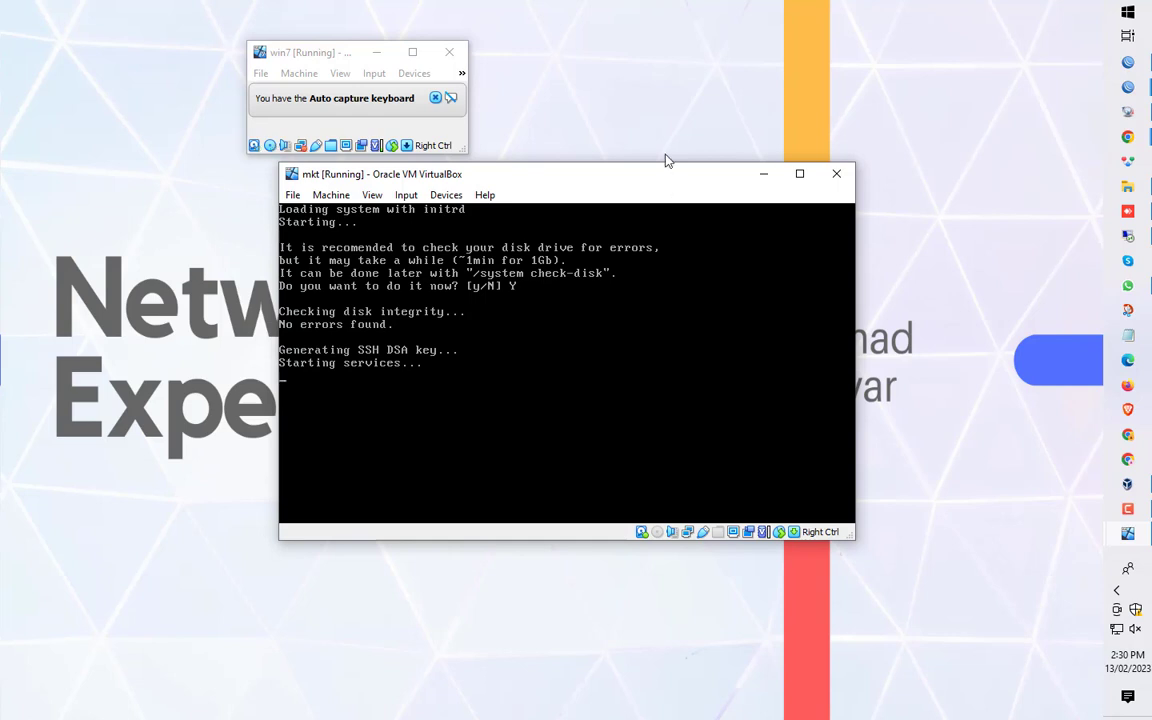
- Dismiss the win7 machine's keyboard capture notice, and move the mkt console below the win7 window before minimizing it
left_click(435, 98)
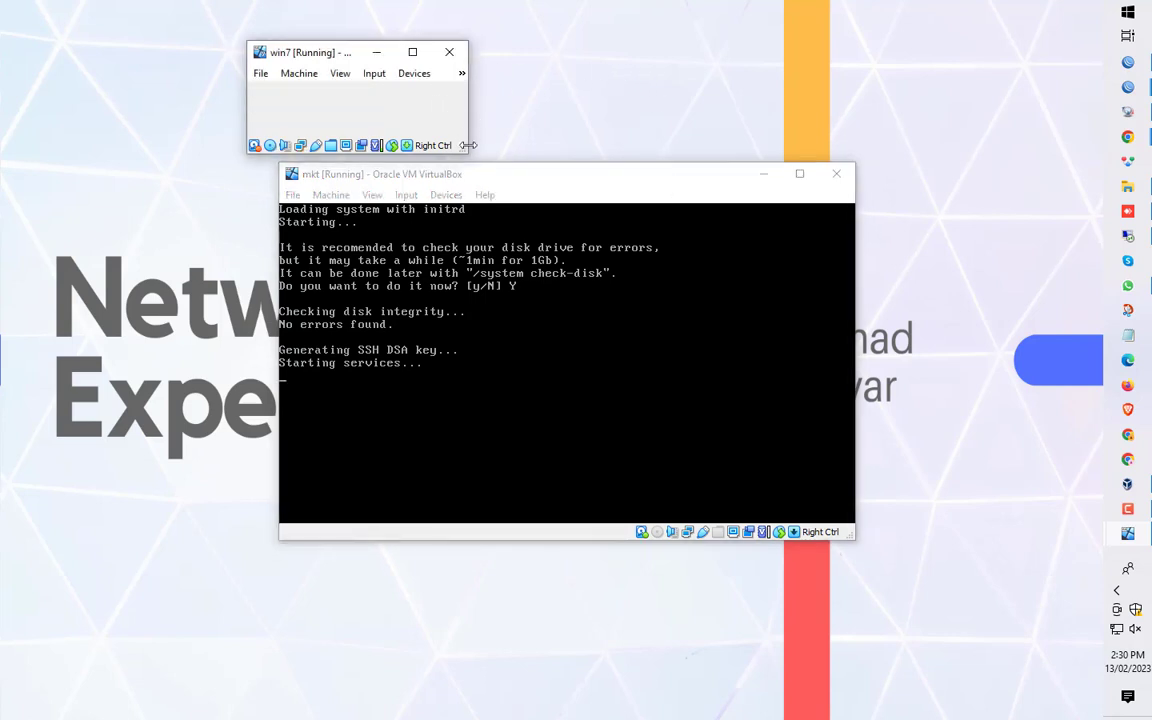
left_click_drag(466, 156, 436, 128)
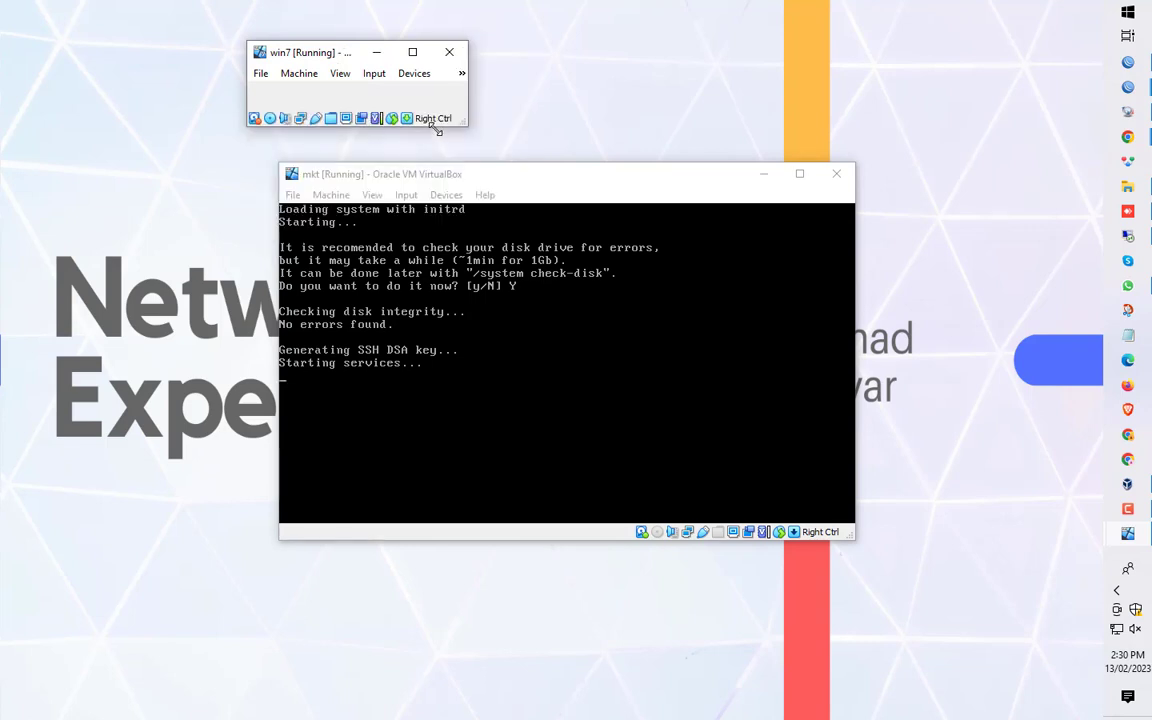
left_click(470, 181)
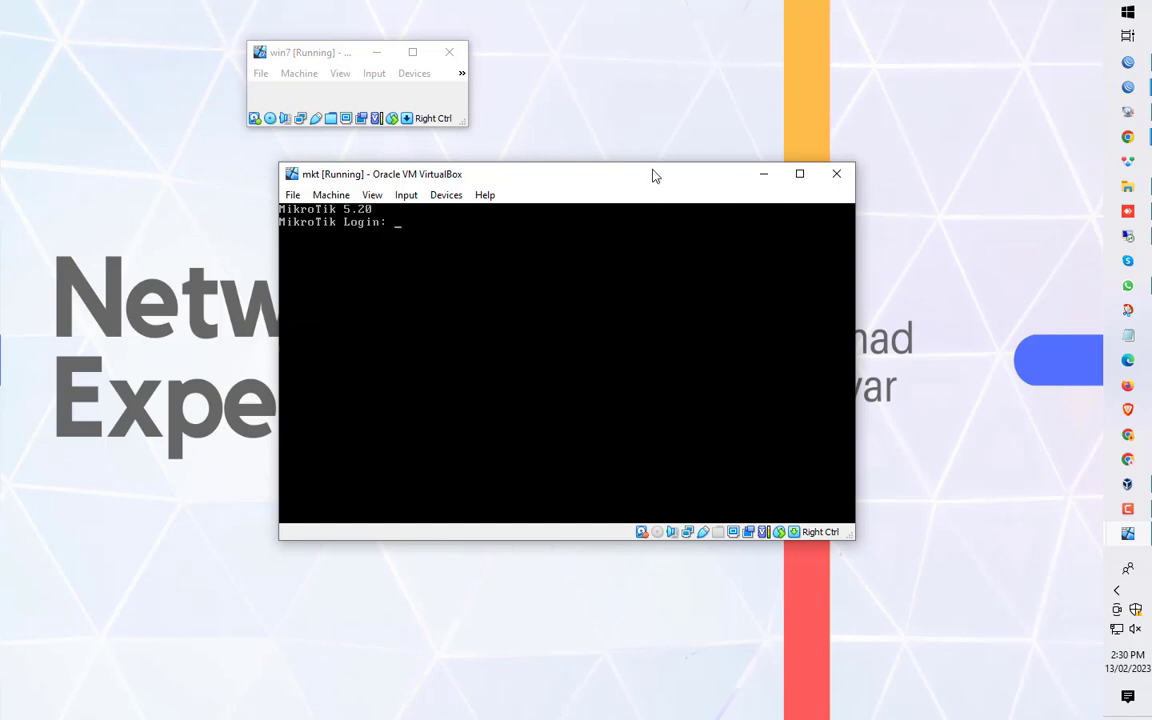
left_click_drag(633, 180, 602, 188)
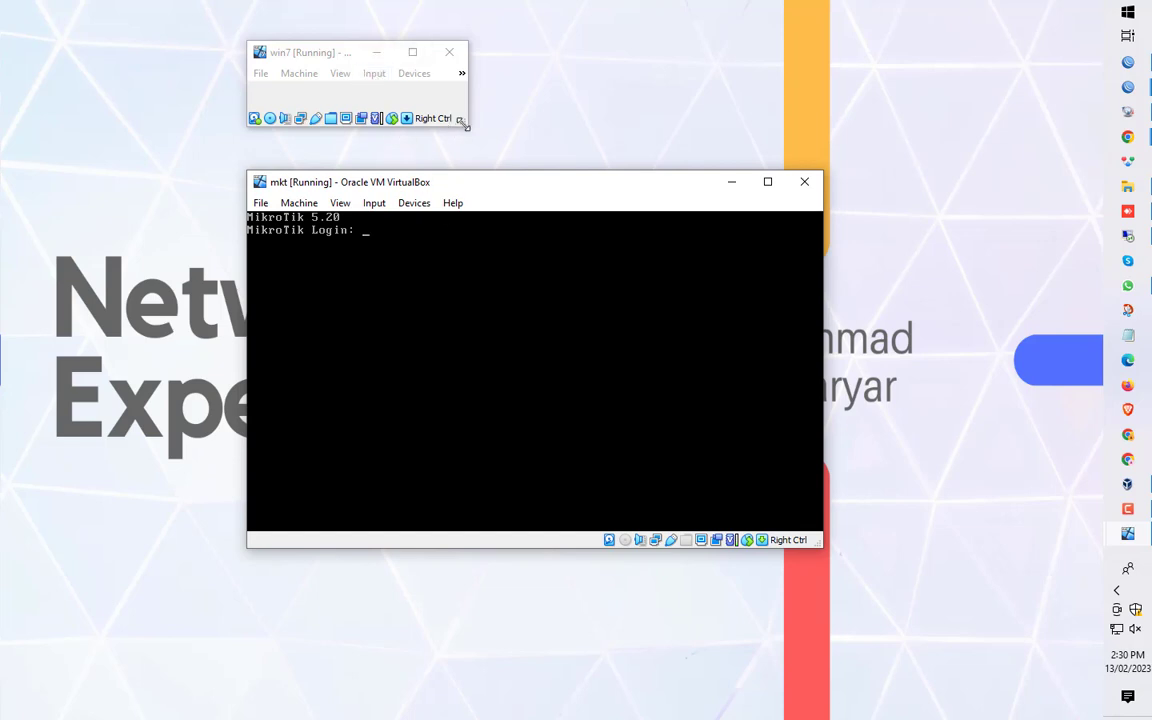
left_click(731, 182)
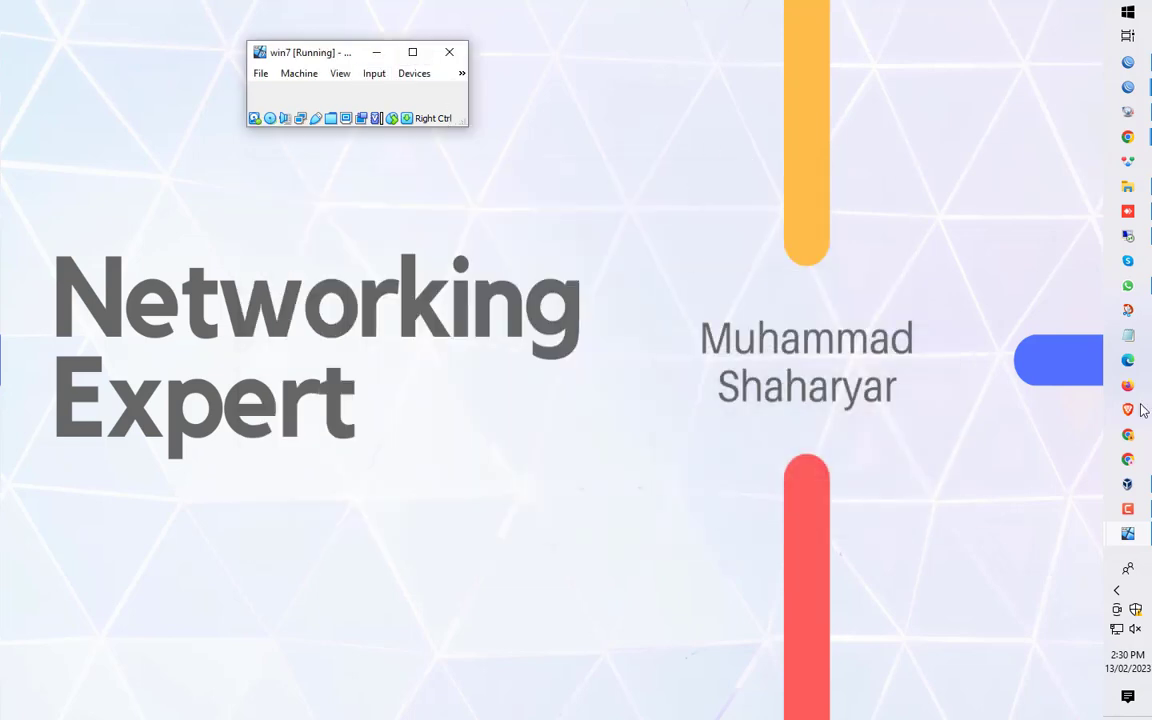
- Select win7 in the VirtualBox Manager, minimize the manager and enlarge the win7 console to about half the screen's width
left_click(1127, 484)
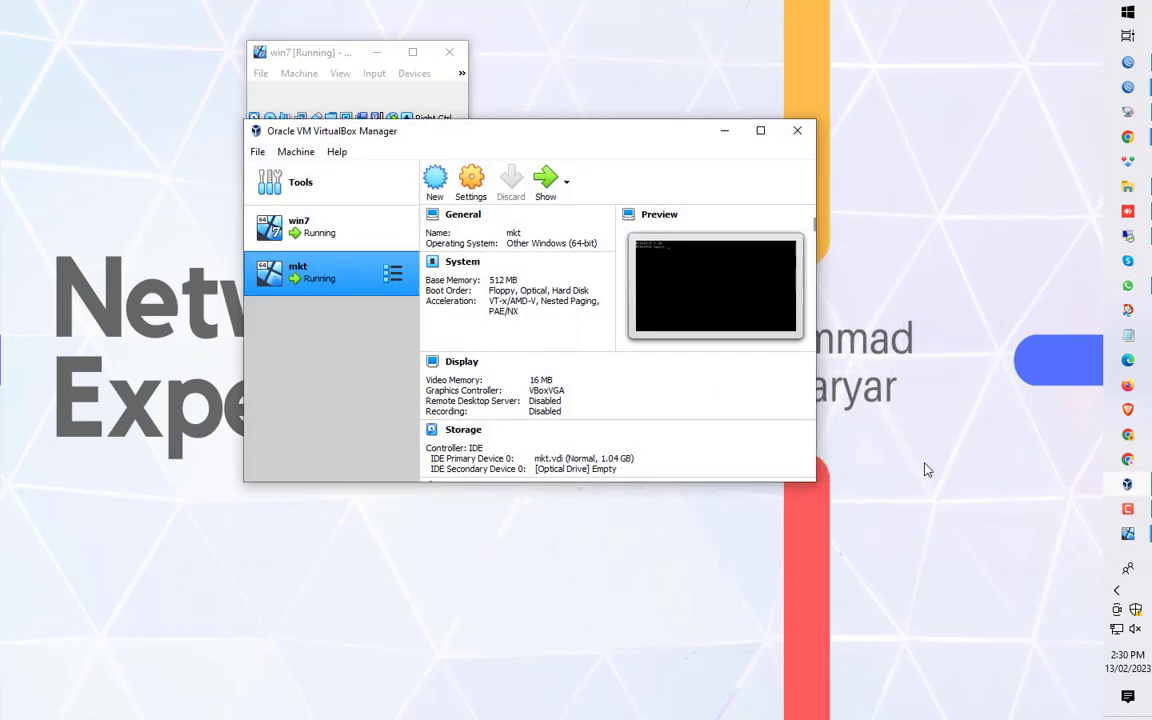
left_click(323, 229)
left_click(724, 131)
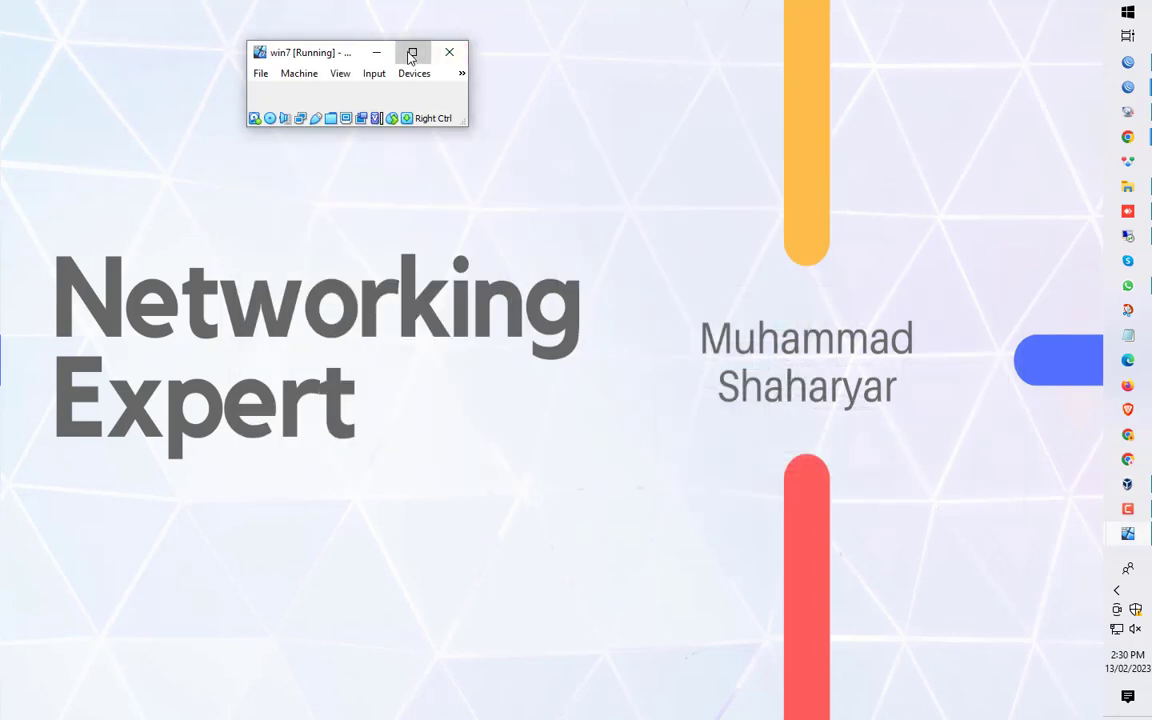
left_click(411, 53)
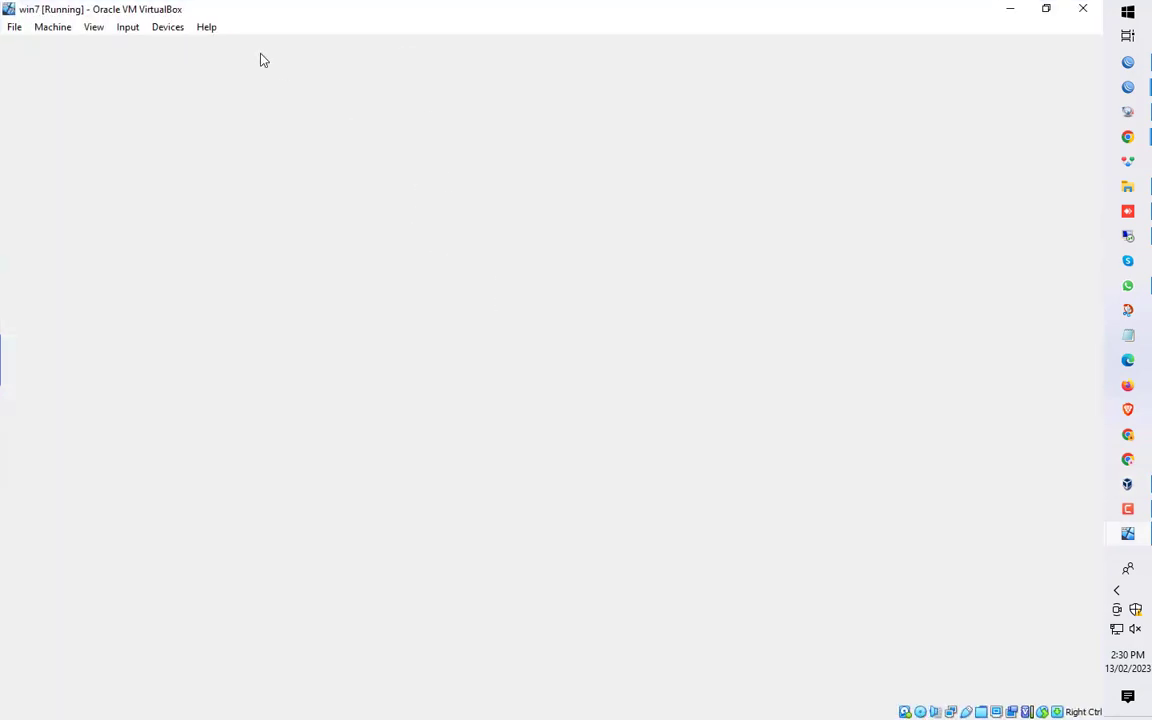
double_click(255, 12)
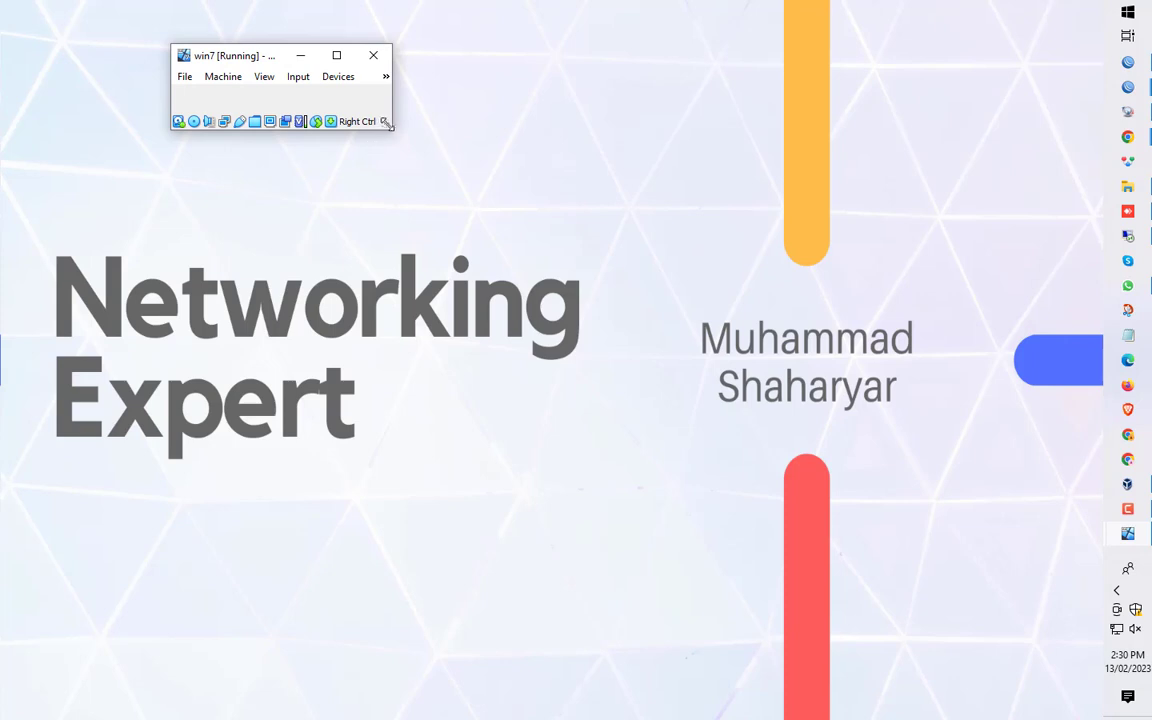
left_click_drag(386, 122, 717, 503)
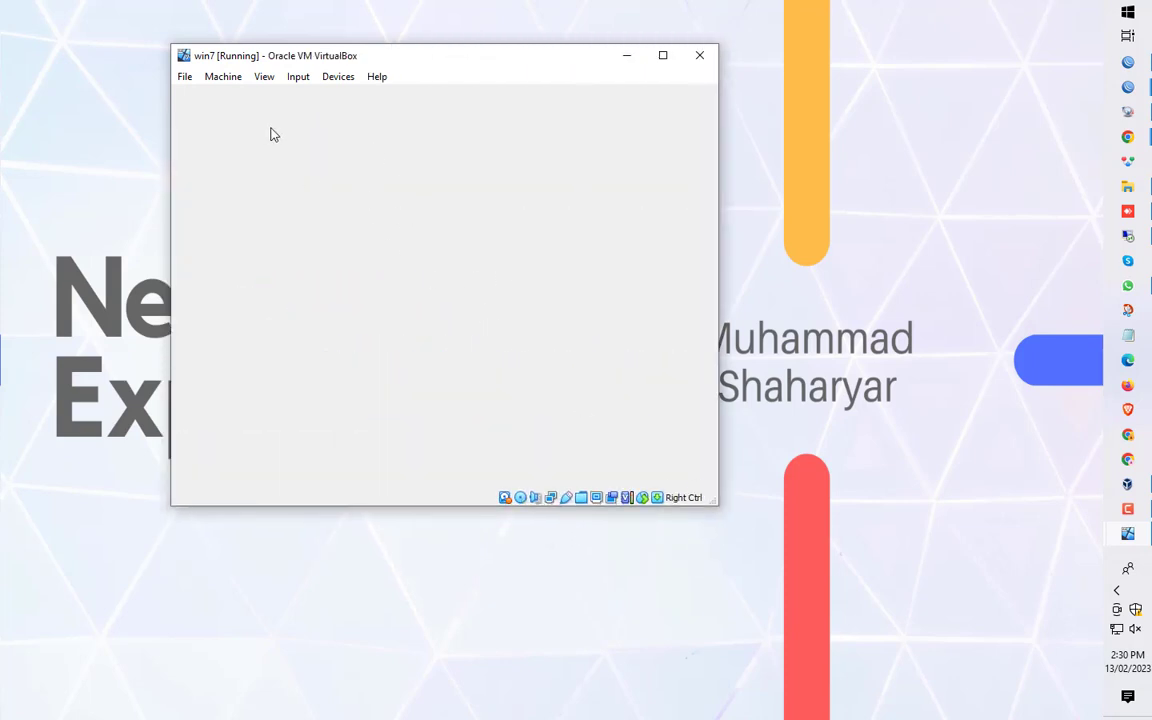
- Close the win7 virtual machine by powering it off
left_click(185, 76)
mouse_move(208, 72)
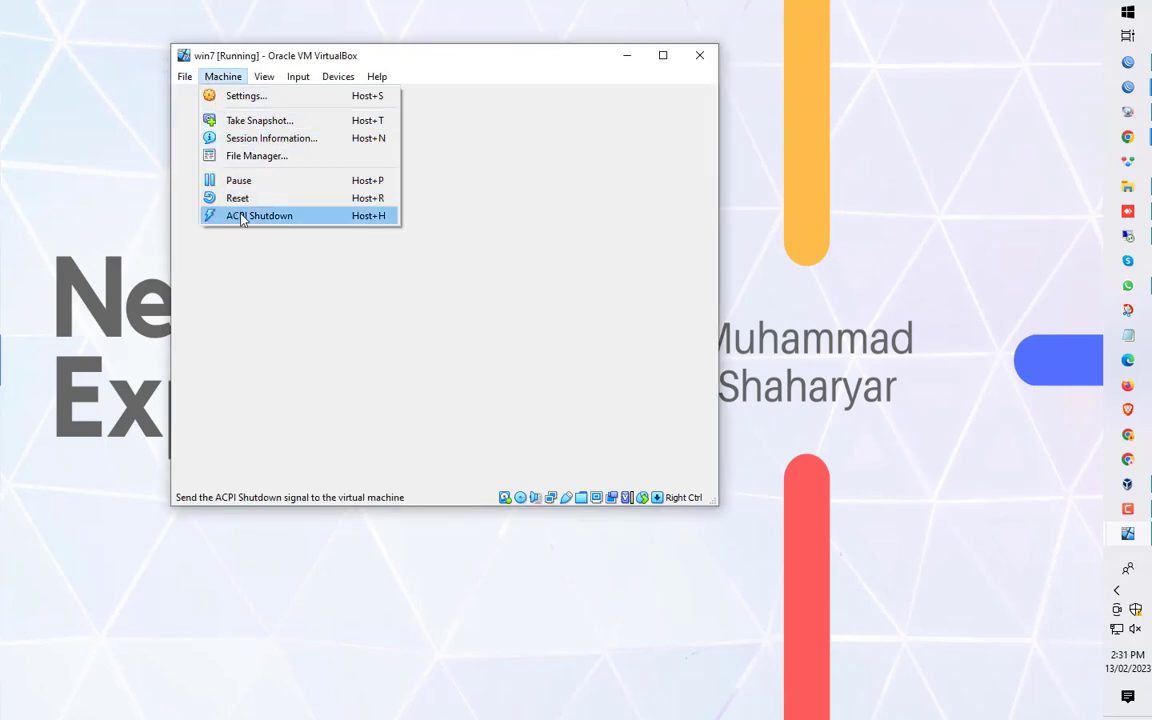
mouse_move(266, 78)
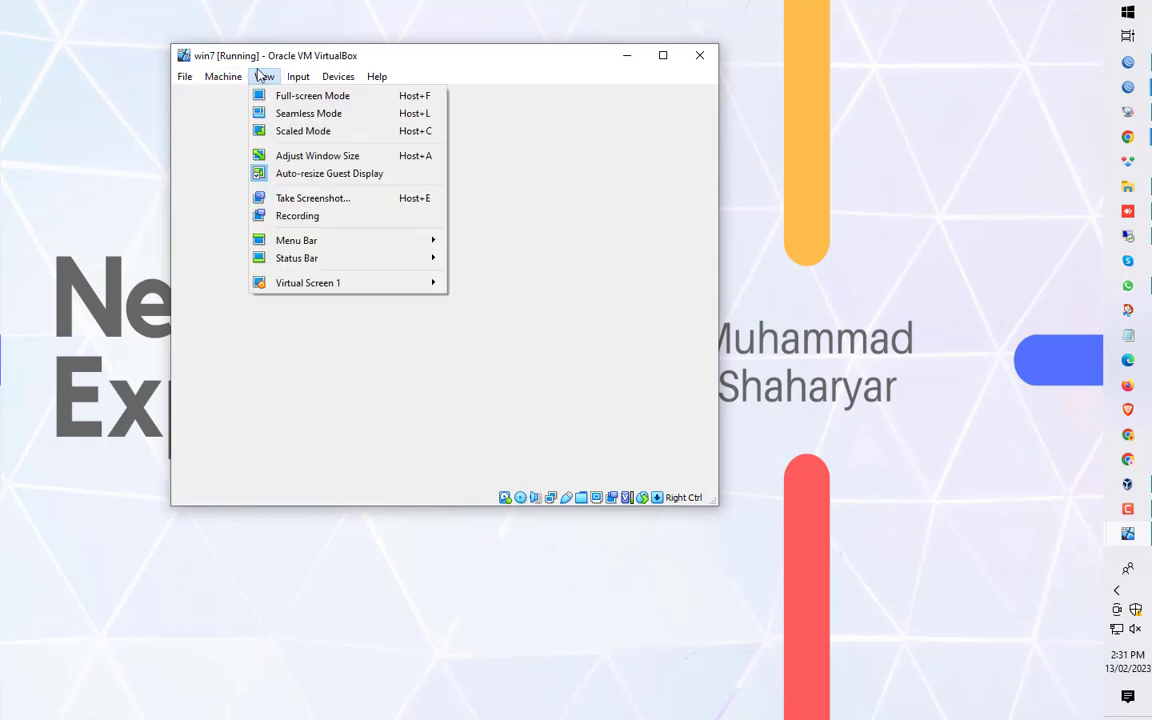
left_click(300, 68)
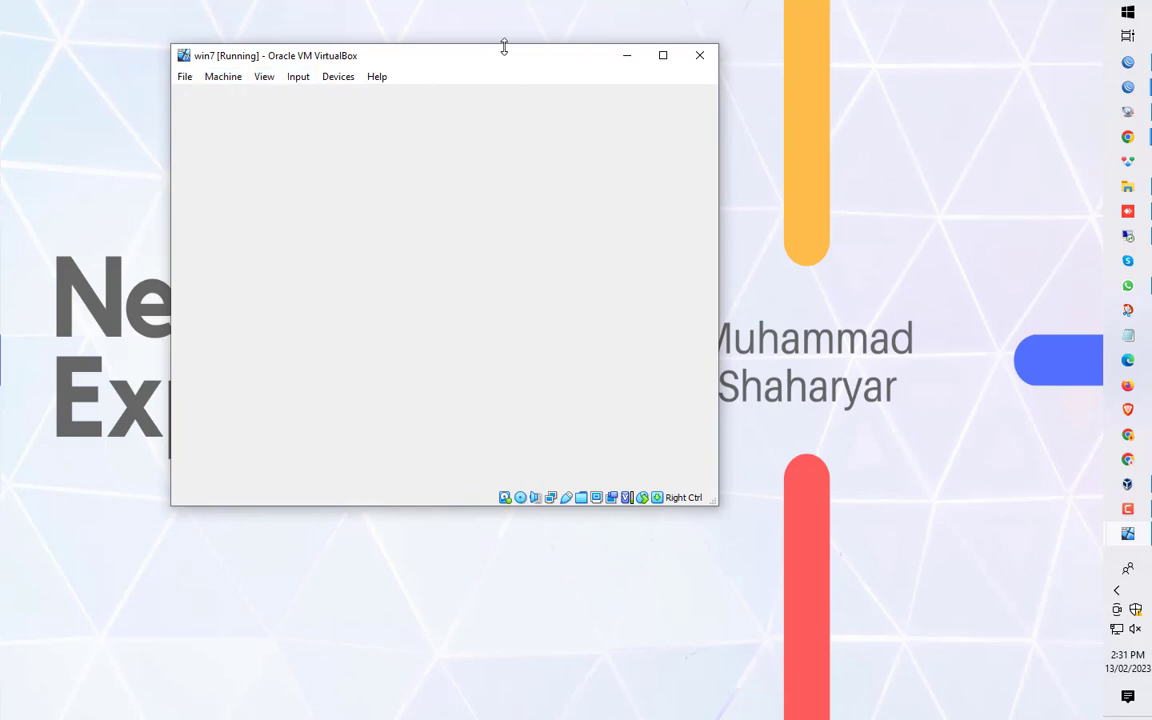
left_click(699, 55)
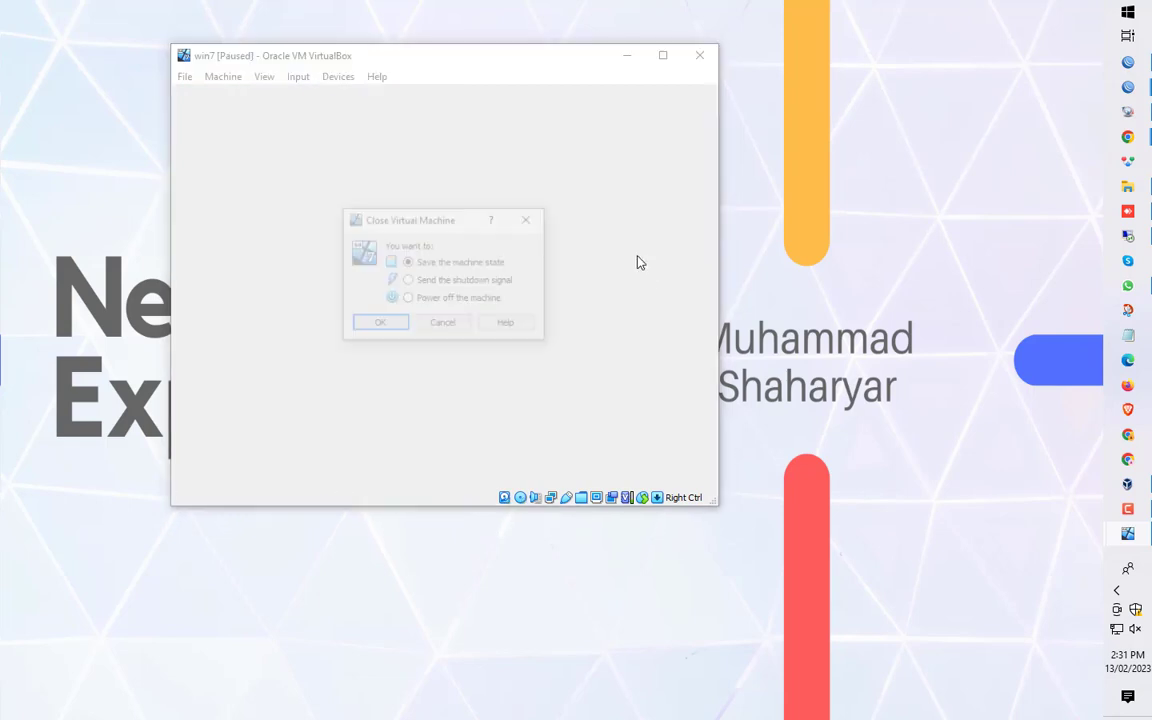
left_click(410, 300)
left_click(393, 326)
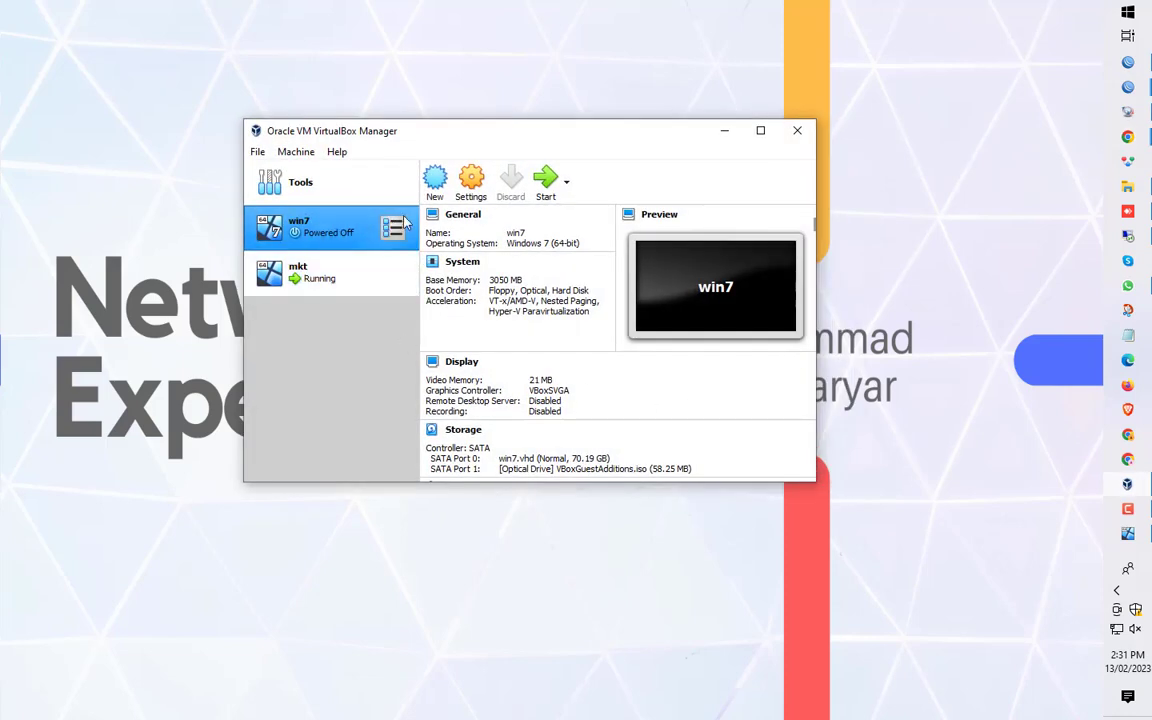
- Attach network adapter 1 of the win7 machine to the internal network named local and save the settings
left_click(471, 180)
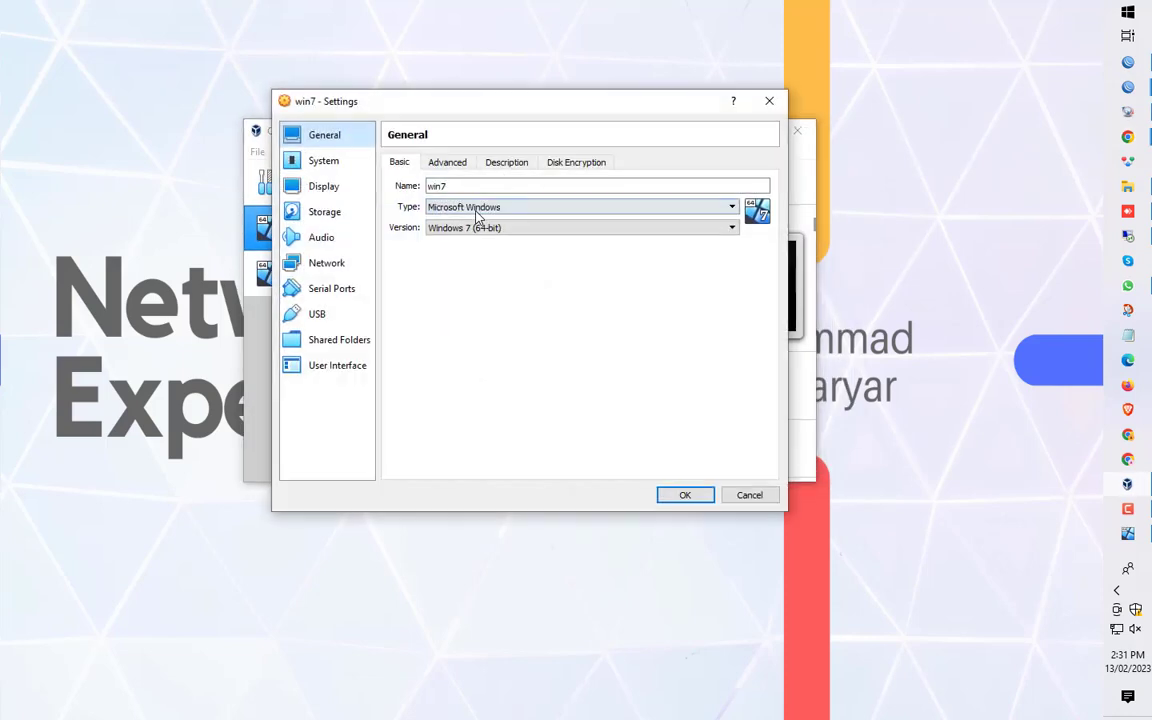
left_click(322, 266)
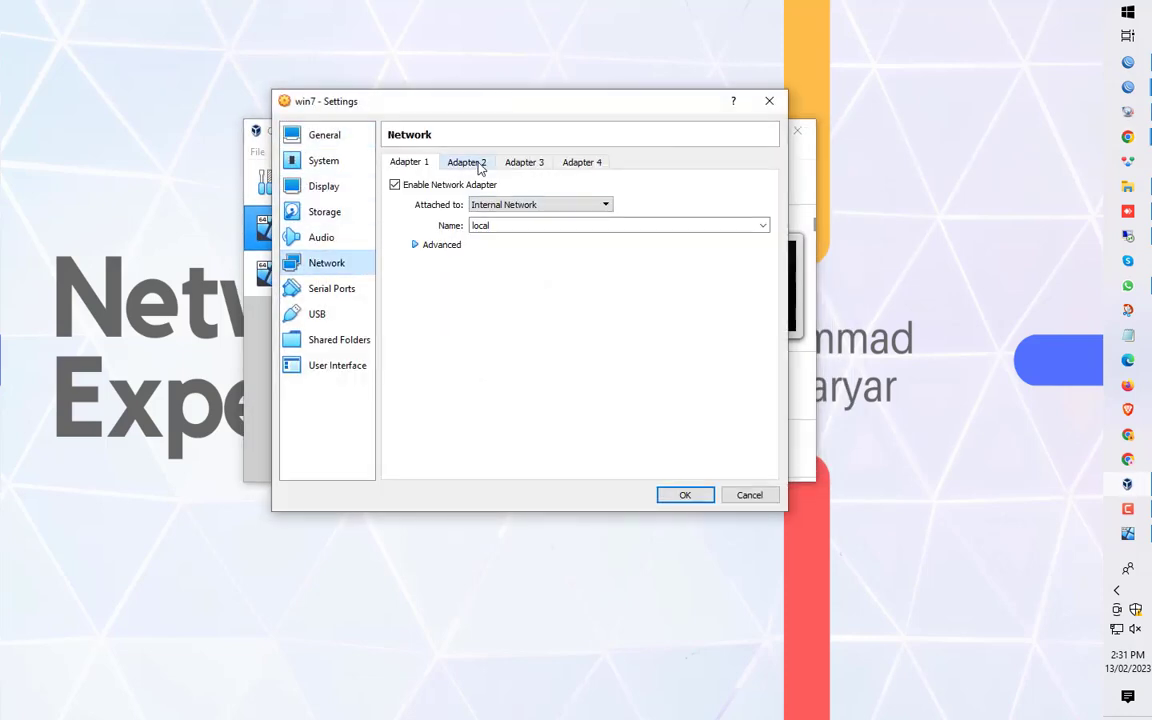
left_click(445, 164)
left_click(412, 162)
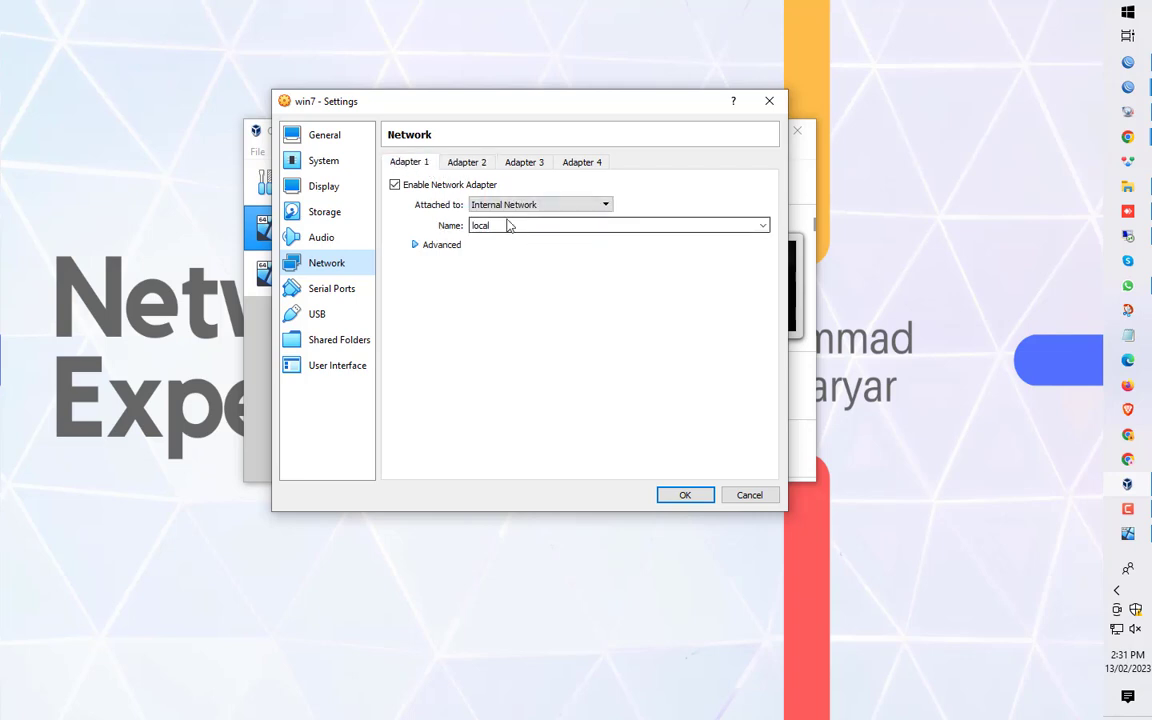
left_click(505, 205)
left_click(504, 238)
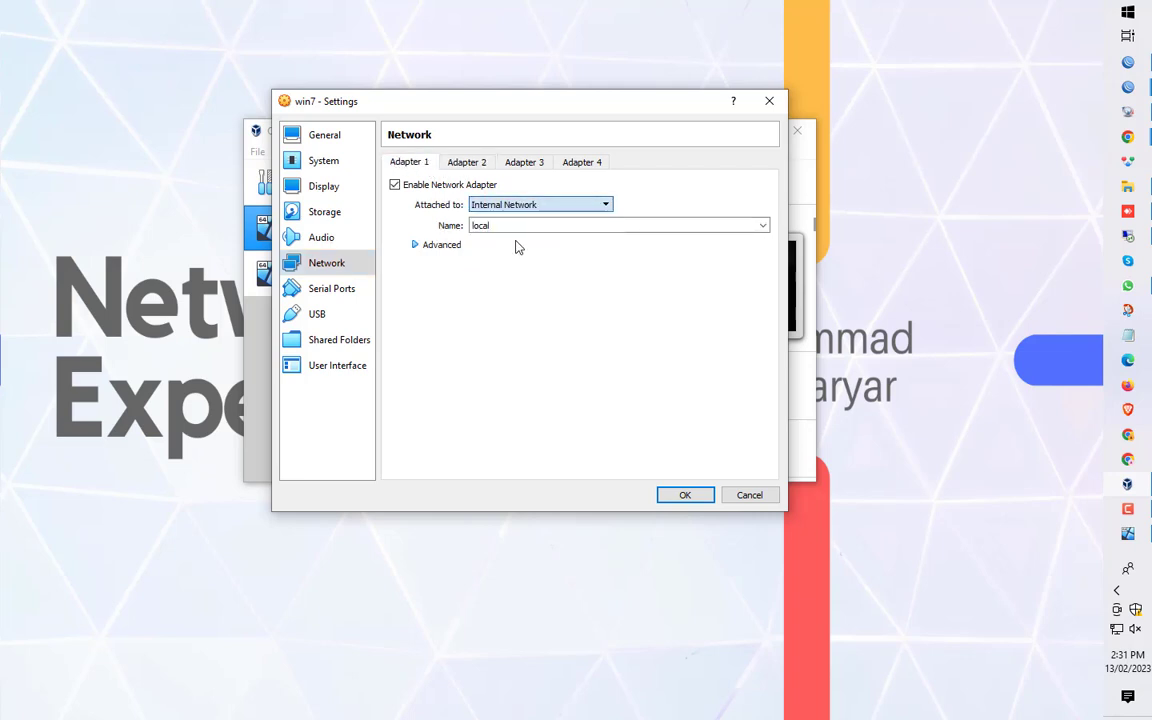
left_click(681, 500)
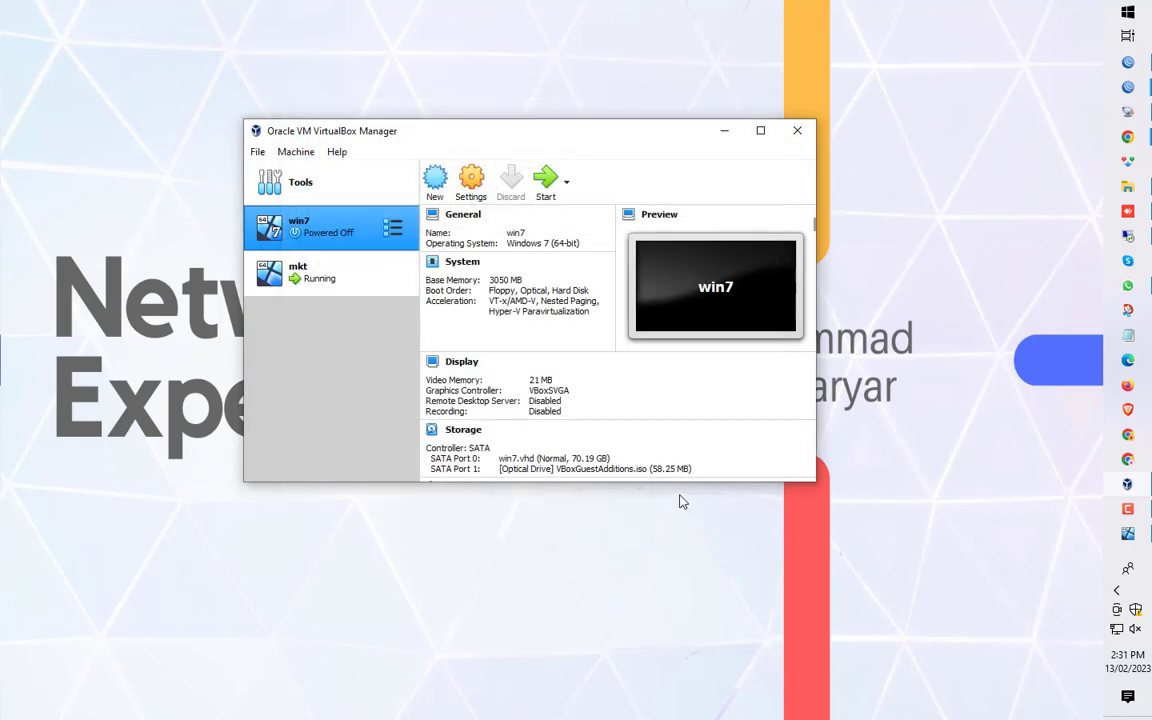
- Start the win7 machine, dismiss its keyboard capture notice and choose Start Windows Normally
left_click(548, 189)
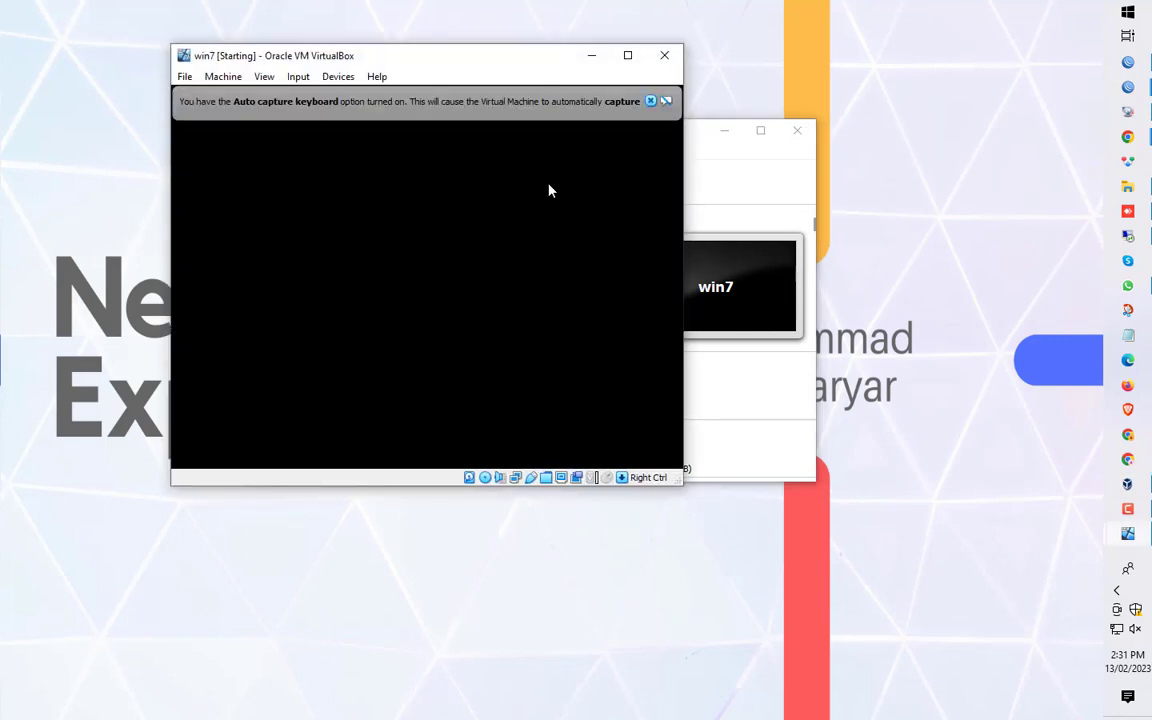
left_click(651, 102)
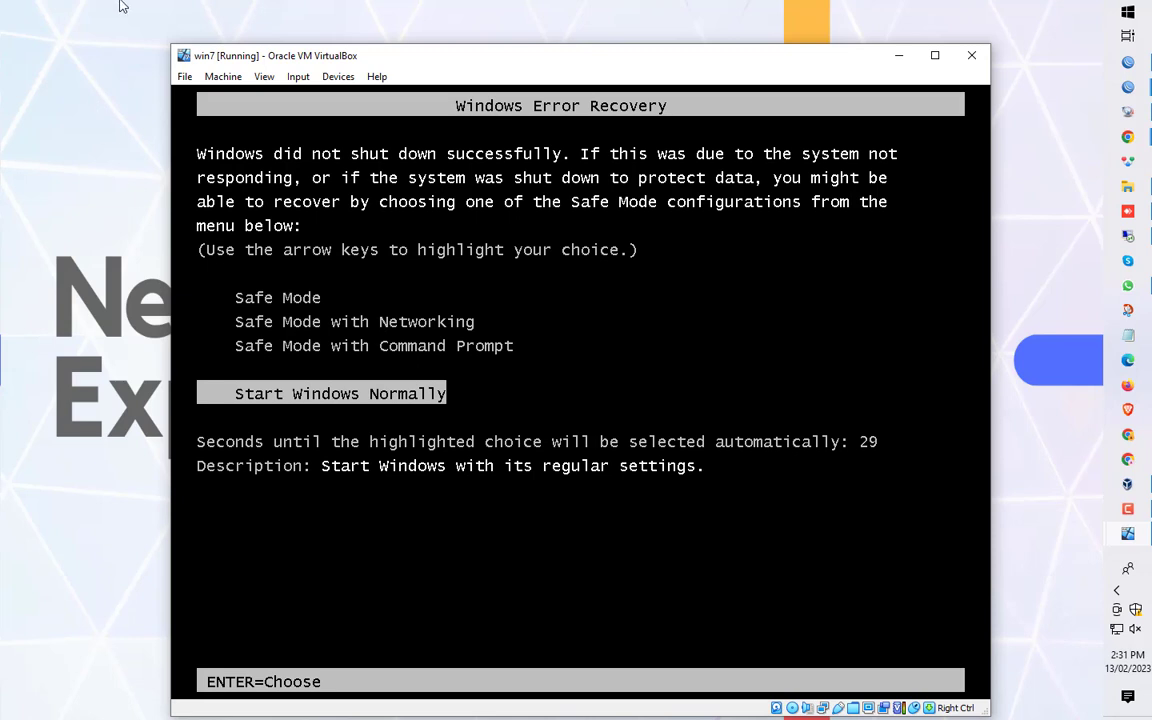
key("Return")
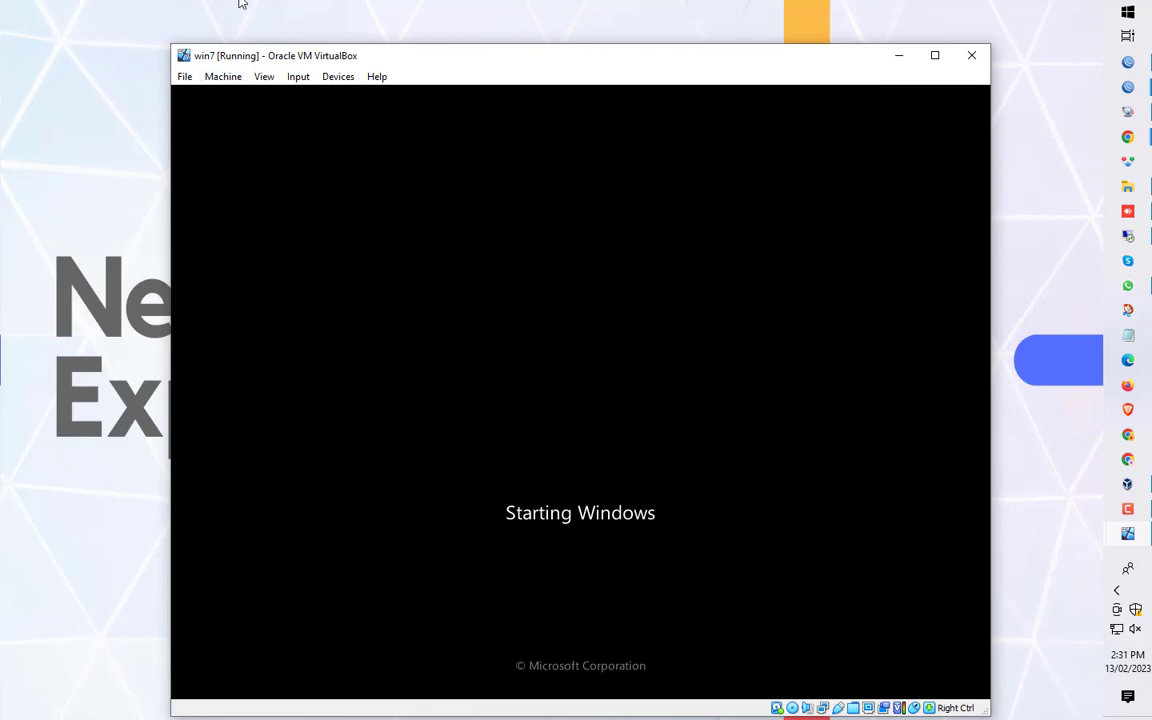
- Minimize the win7 console and VirtualBox Manager, and open Paint with its canvas enlarged to about 1365 × 724 px
left_click(897, 62)
key("super")
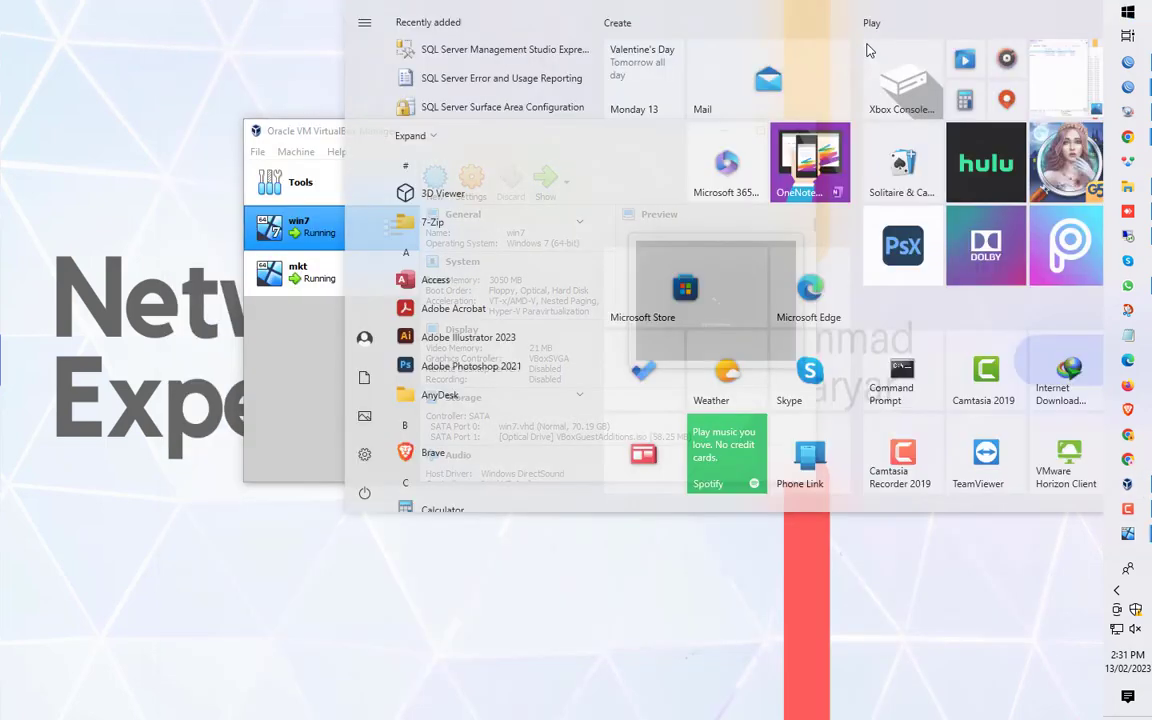
key("super")
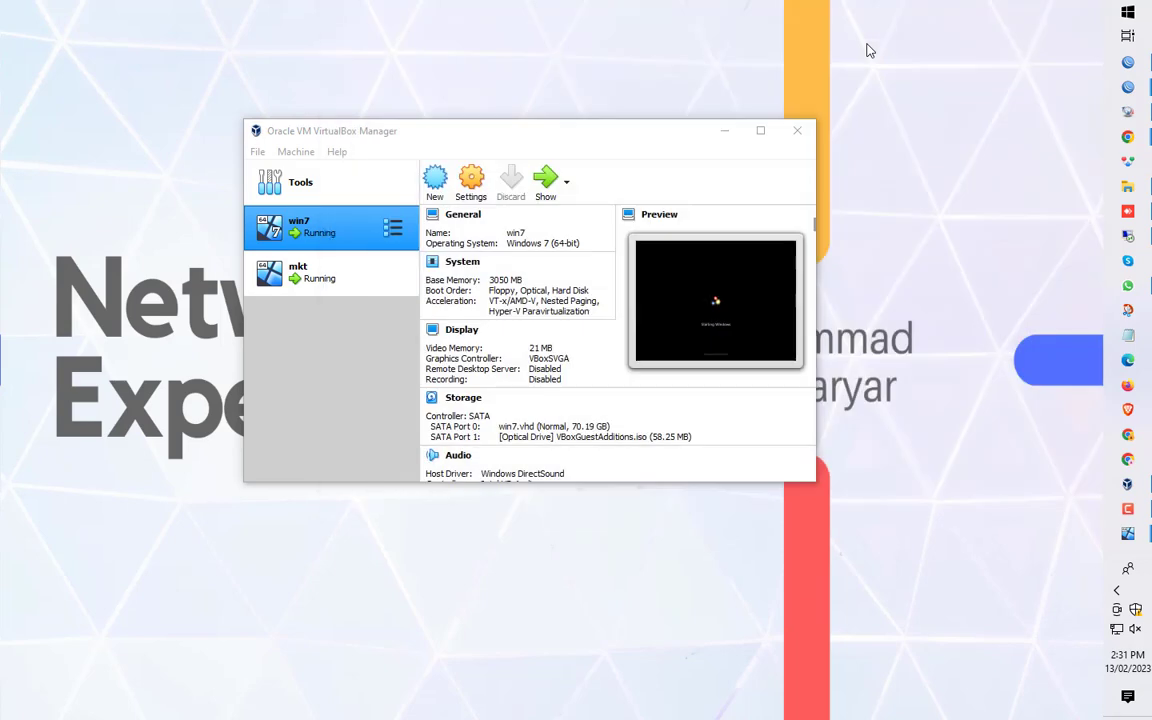
key("super")
type("paint")
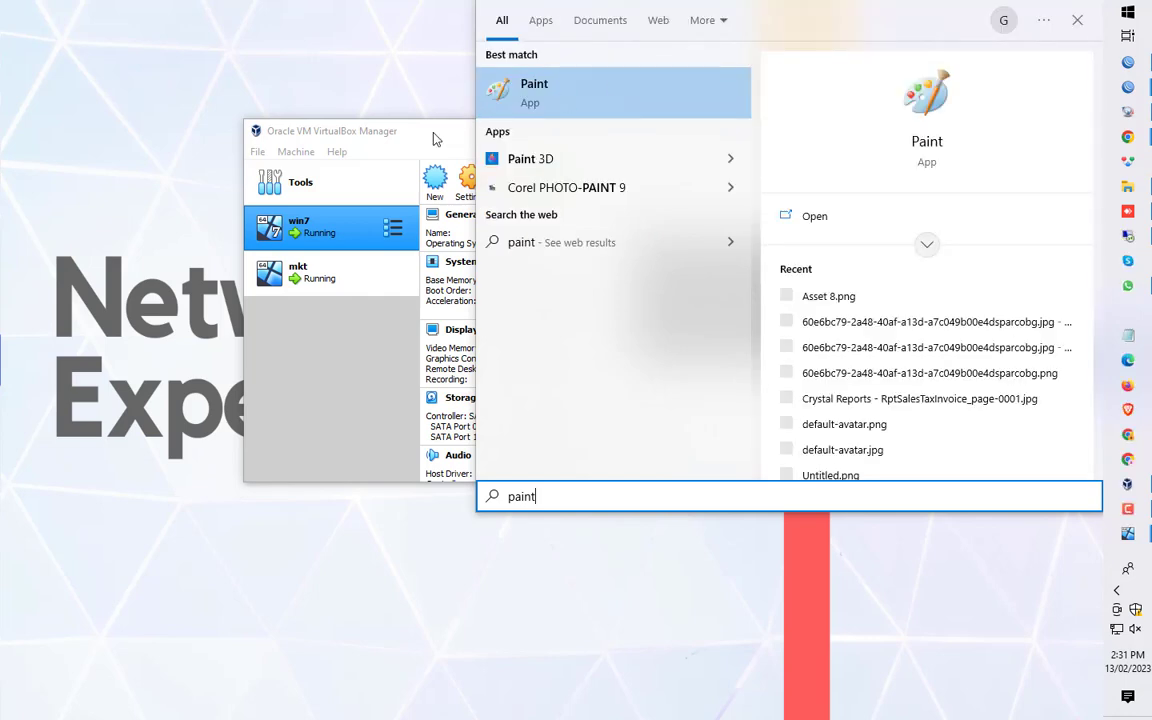
key("Return")
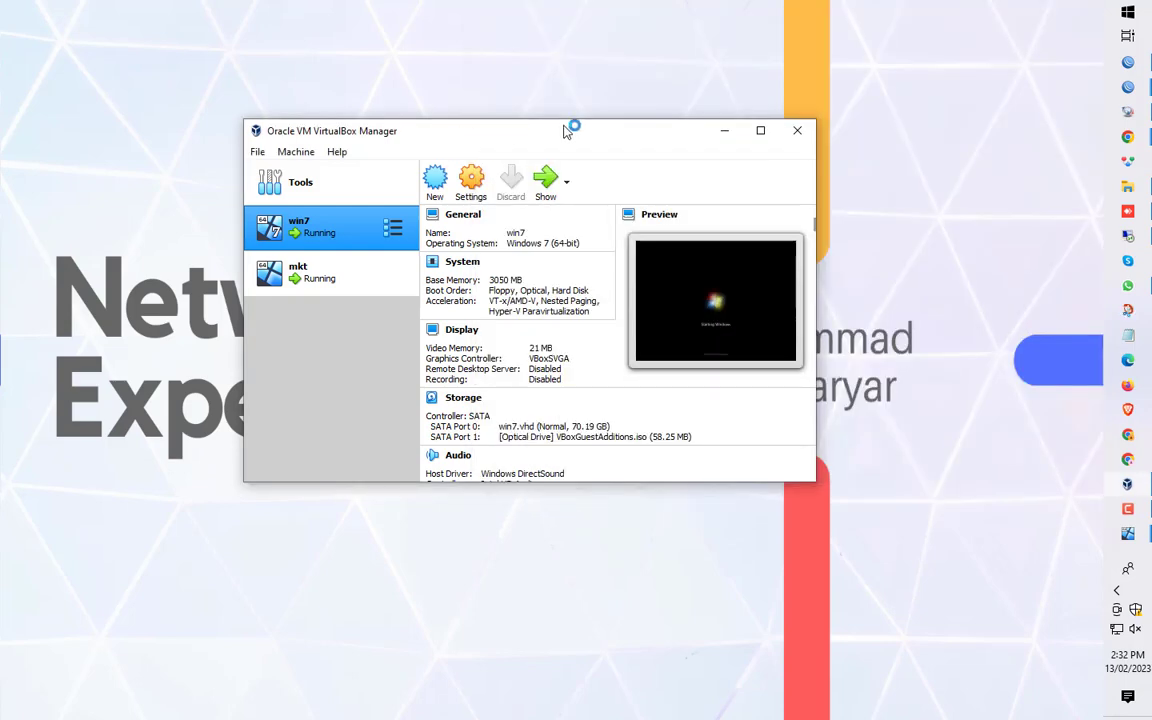
left_click(725, 130)
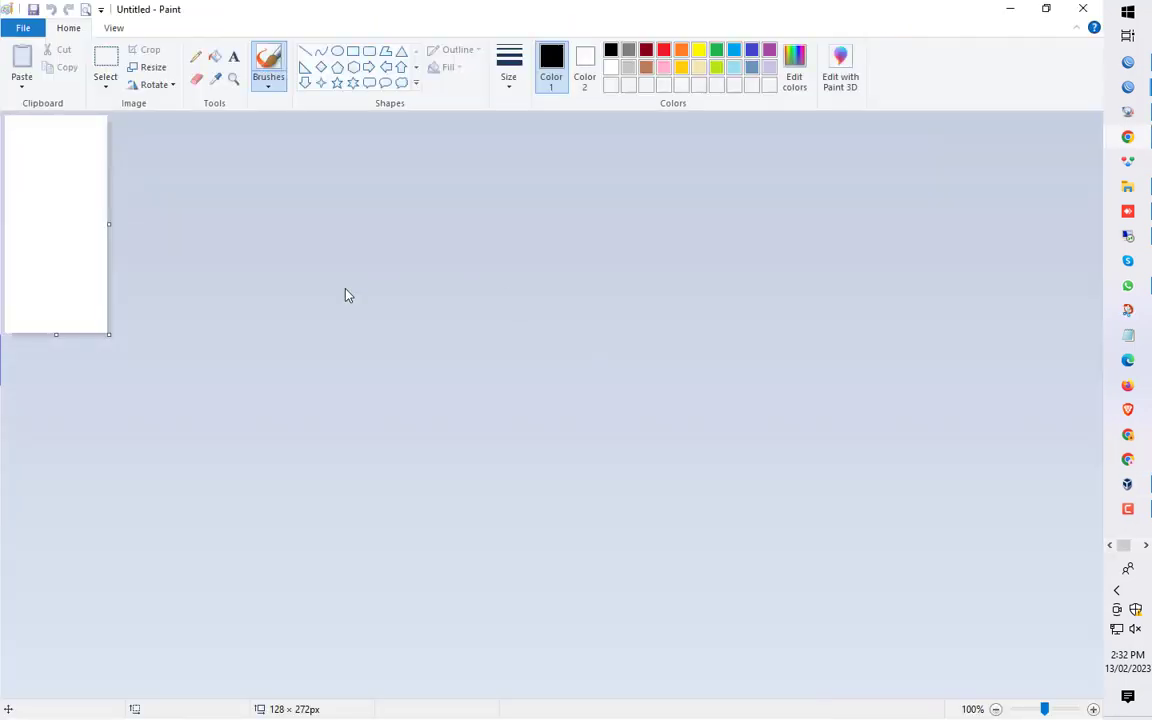
left_click_drag(108, 334, 1094, 692)
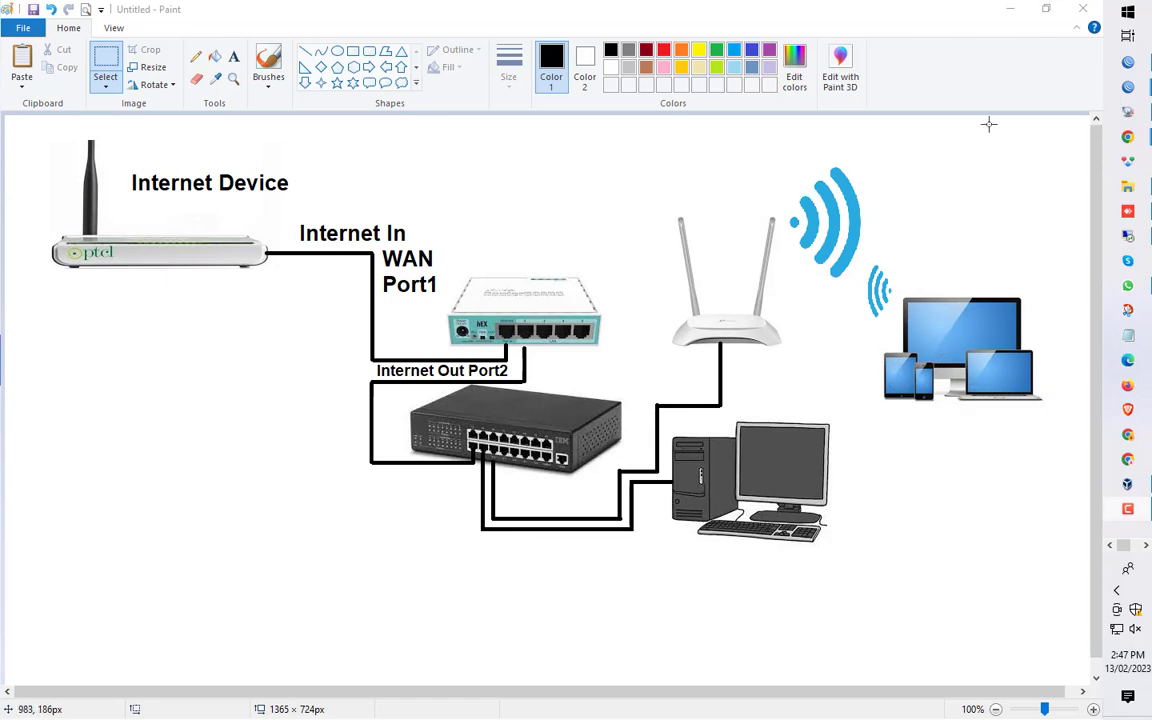
- Minimize Paint, switch to the VirtualBox Manager and review the win7 machine's network adapter settings without changing them
left_click(1010, 20)
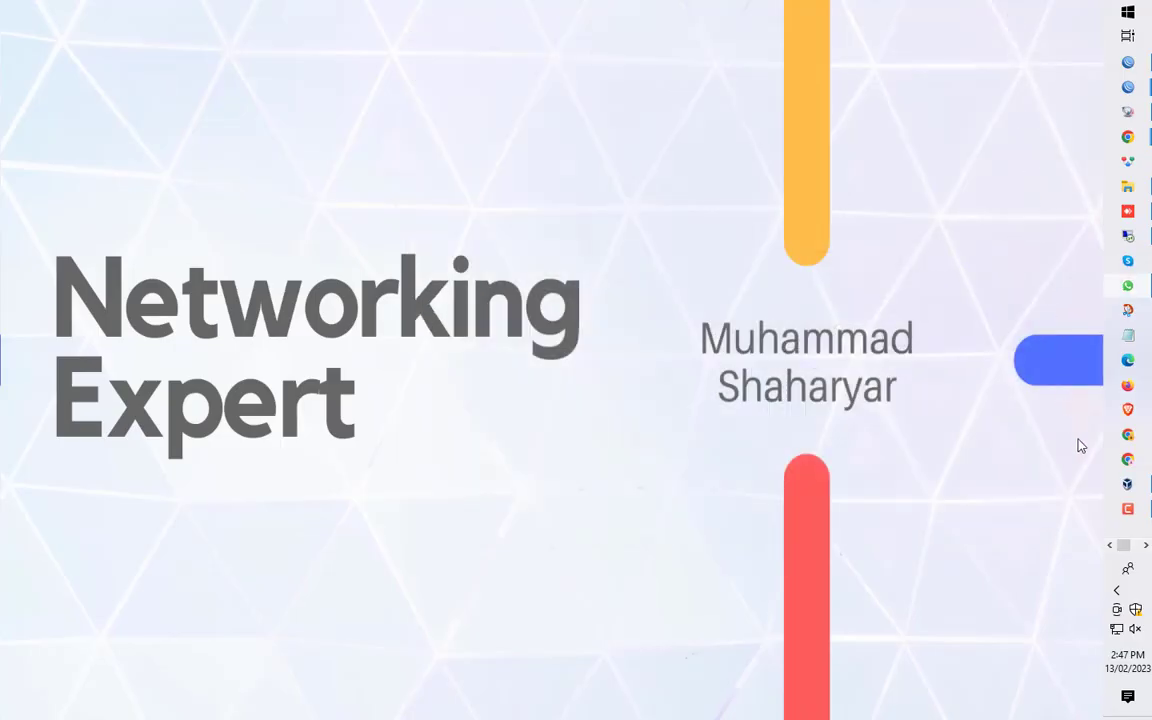
left_click(1145, 484)
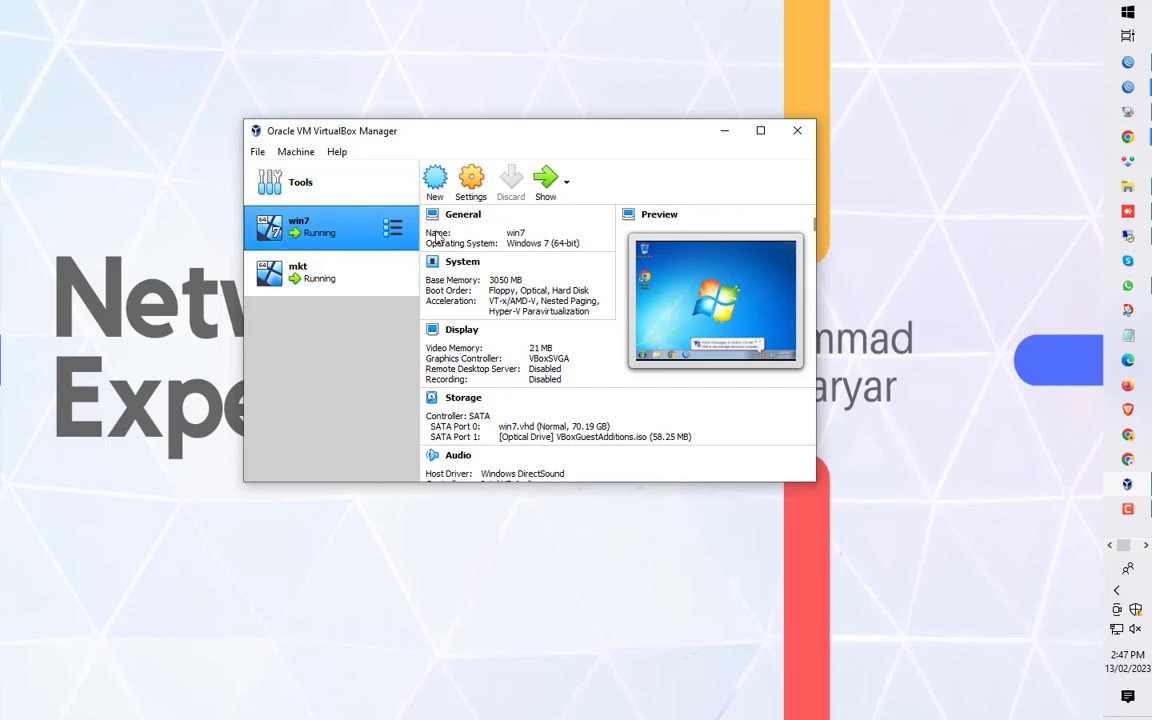
left_click(470, 180)
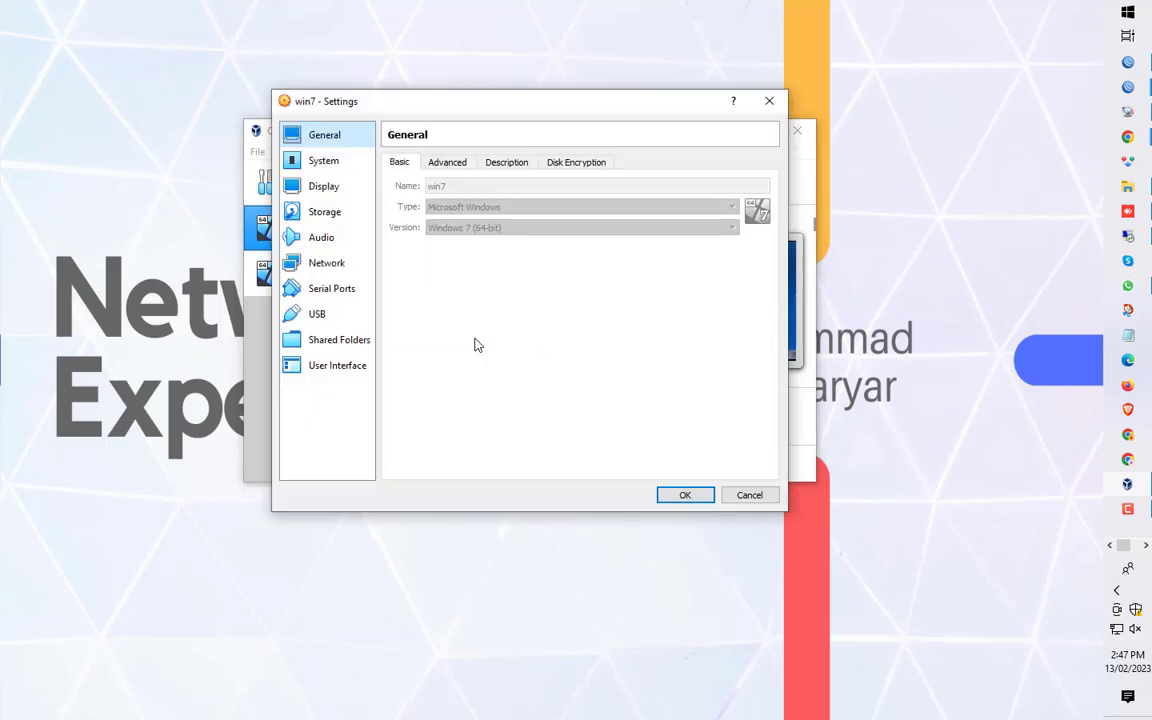
left_click(334, 268)
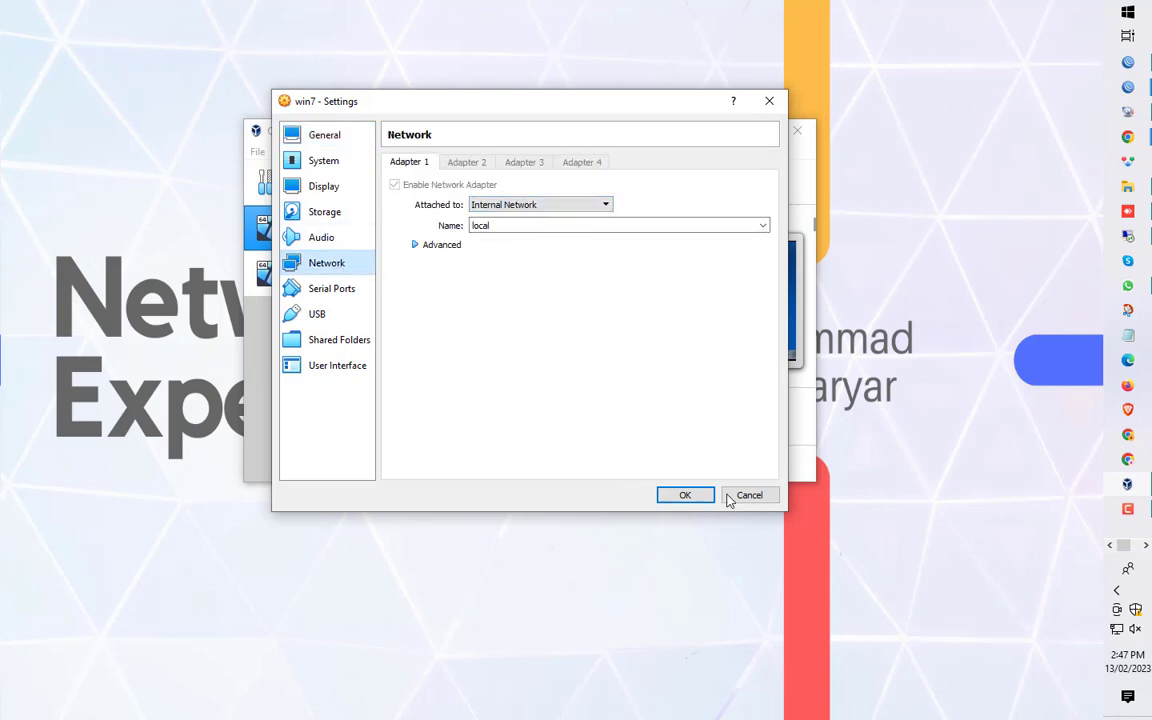
left_click(766, 496)
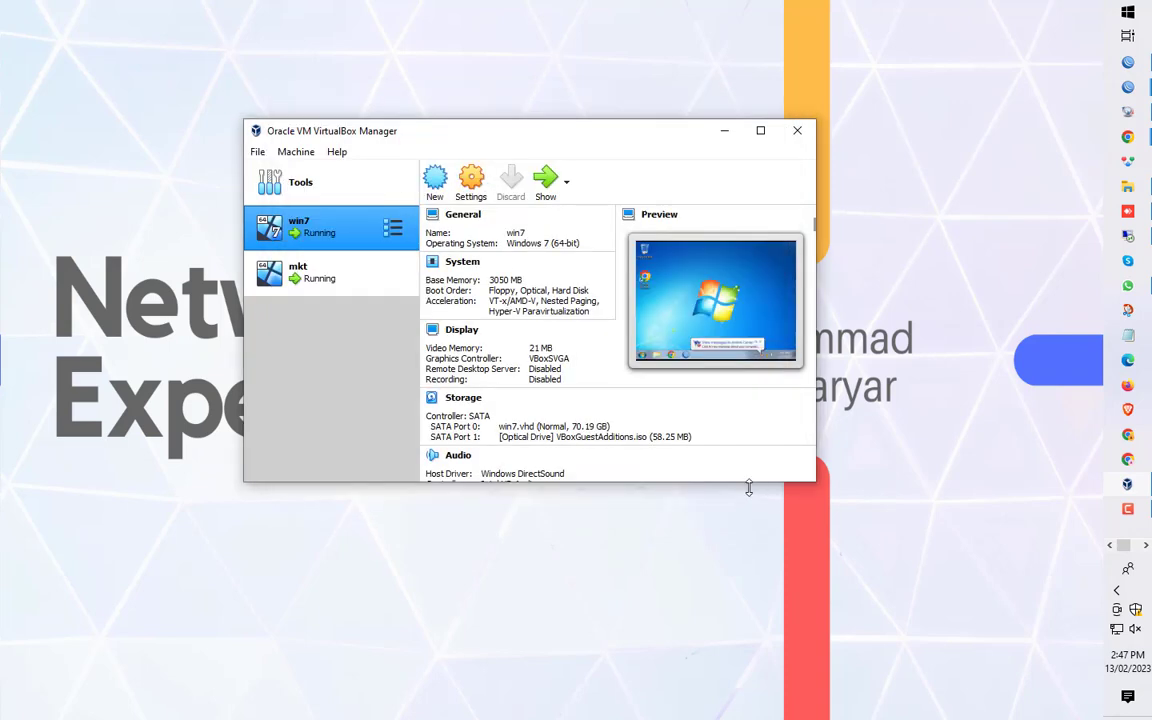
- Show the running win7 machine's console, shift it slightly and minimize the VirtualBox Manager
left_click(545, 180)
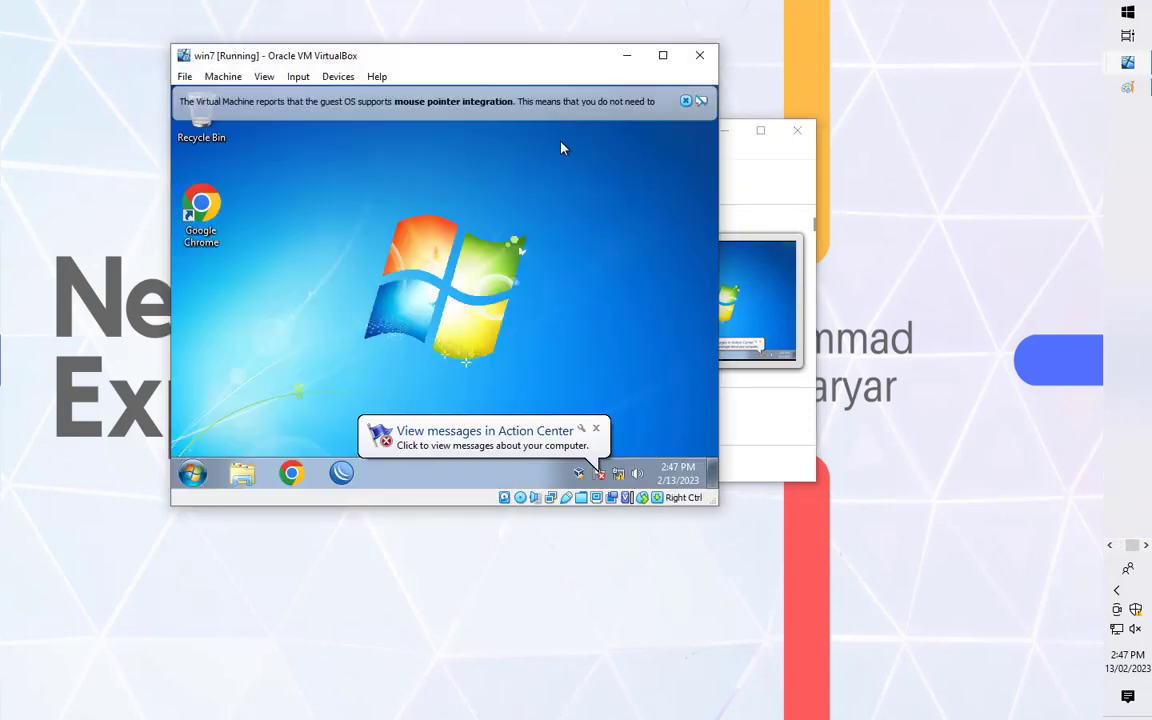
left_click_drag(548, 69, 573, 85)
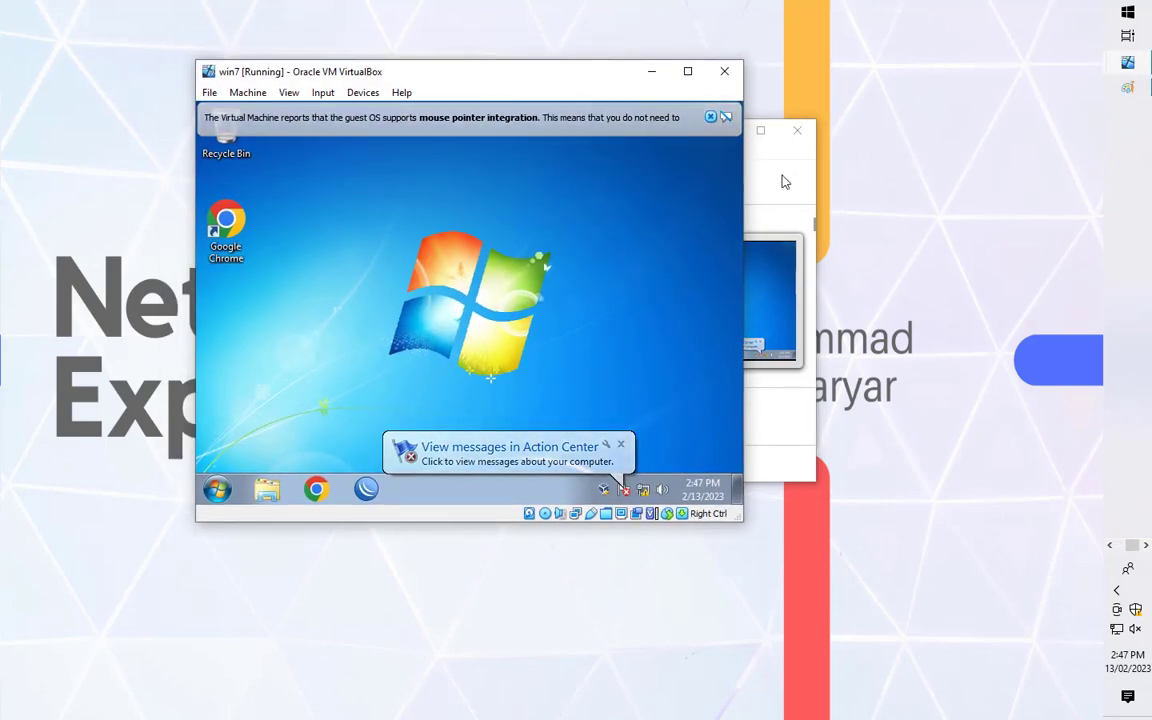
left_click(752, 140)
left_click(725, 133)
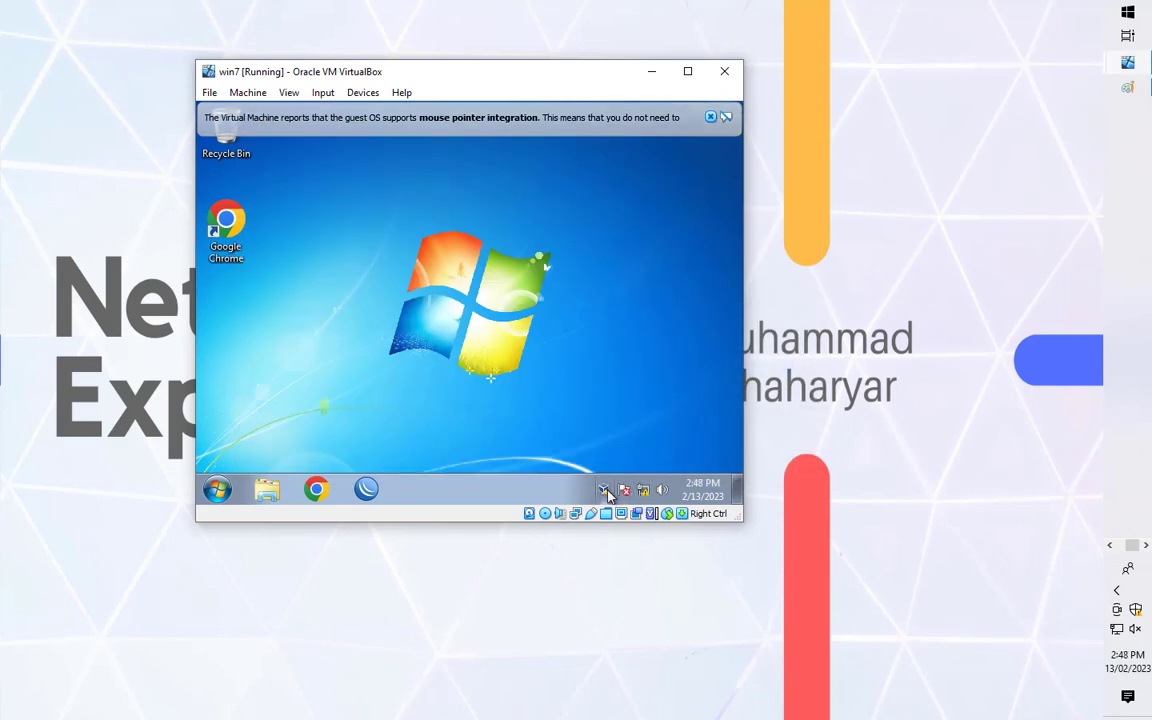
- Examine the Local Area Connection's network details inside win7, dismiss the mouse integration notice and clear the network windows from view
right_click(643, 490)
left_click(580, 476)
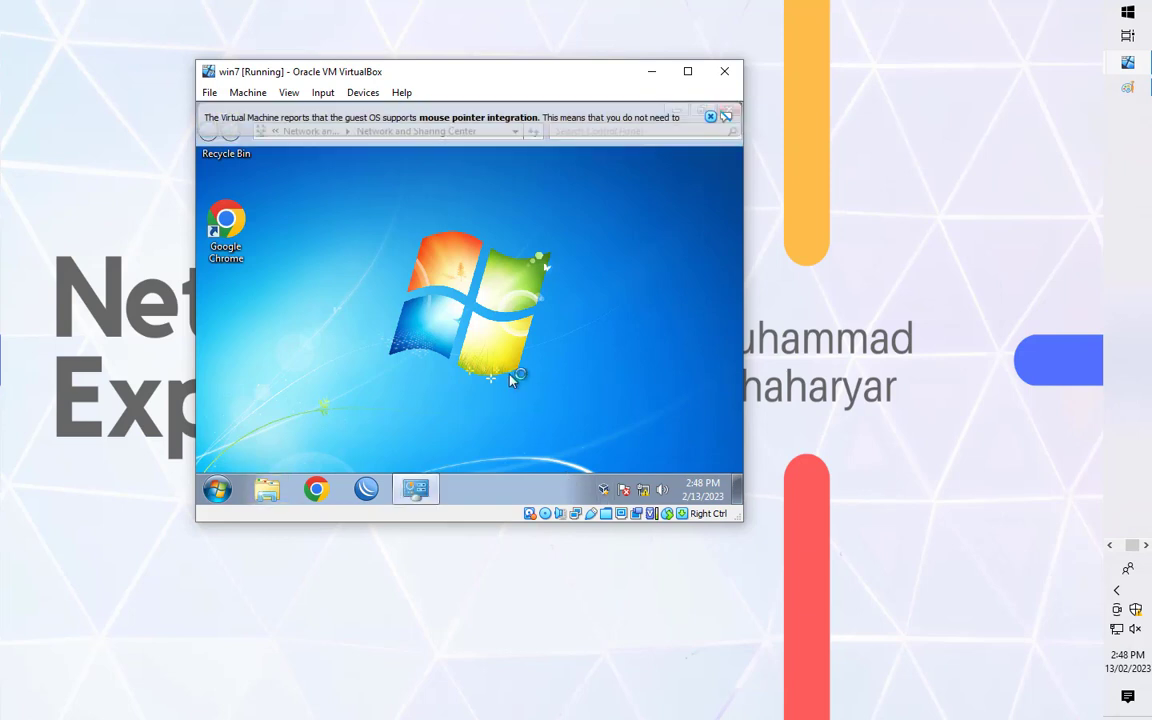
left_click(286, 194)
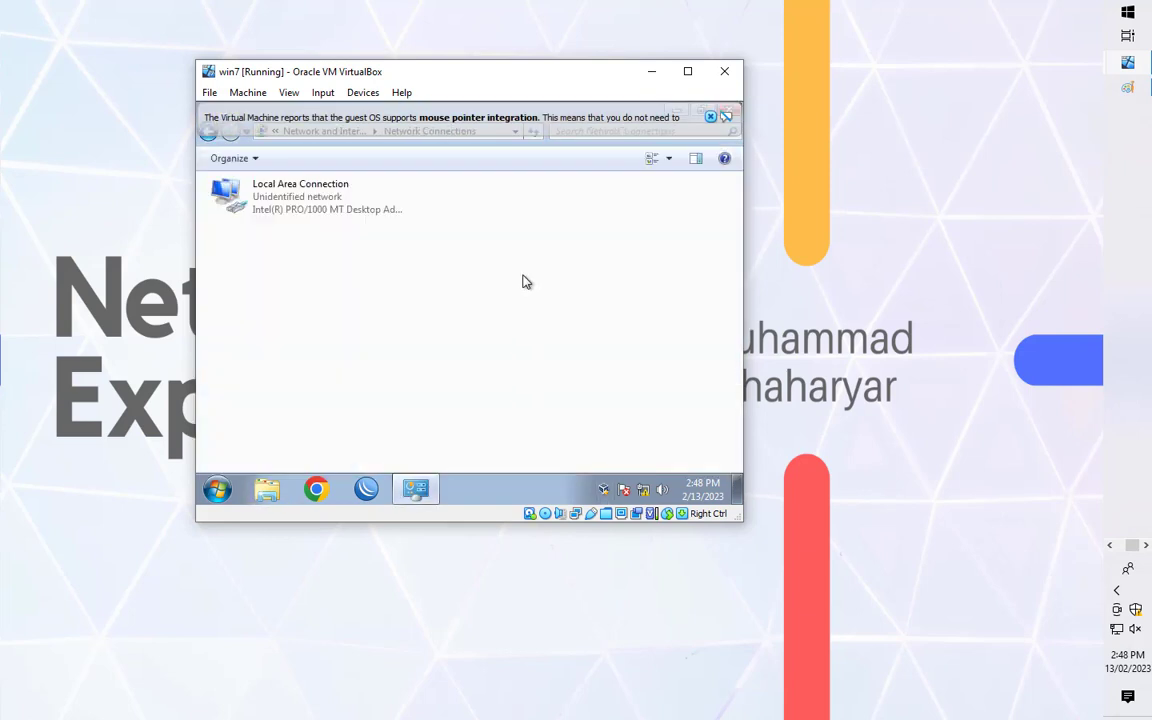
right_click(307, 218)
left_click(340, 236)
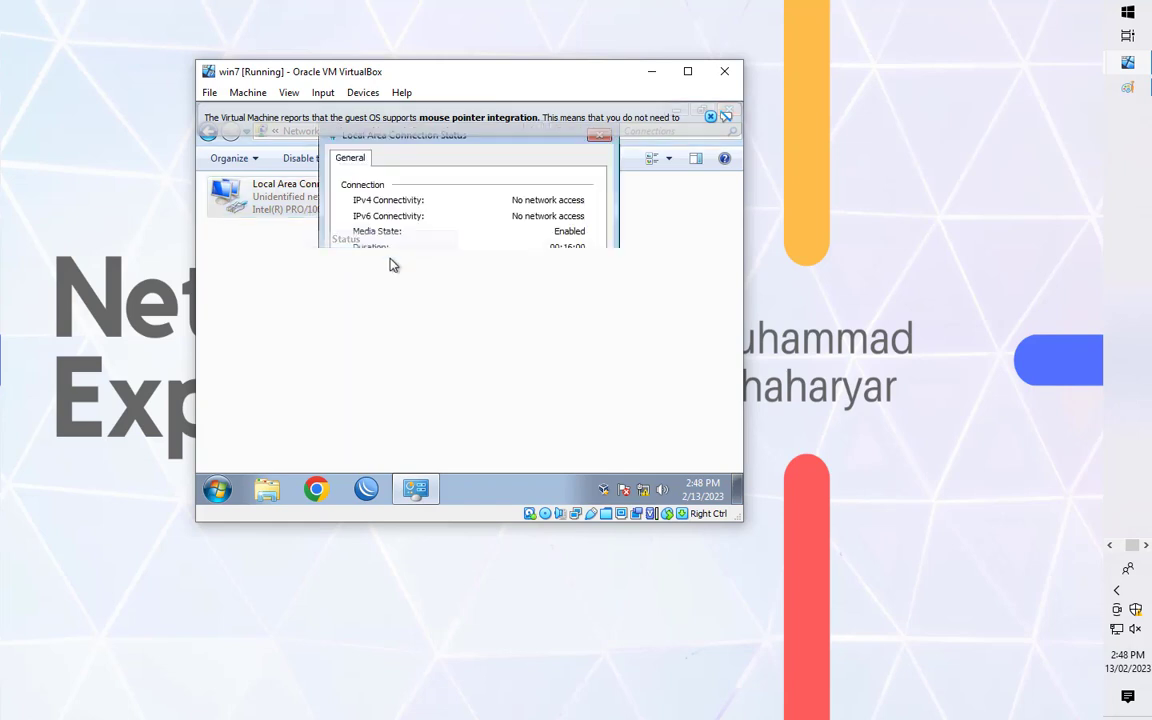
left_click(383, 430)
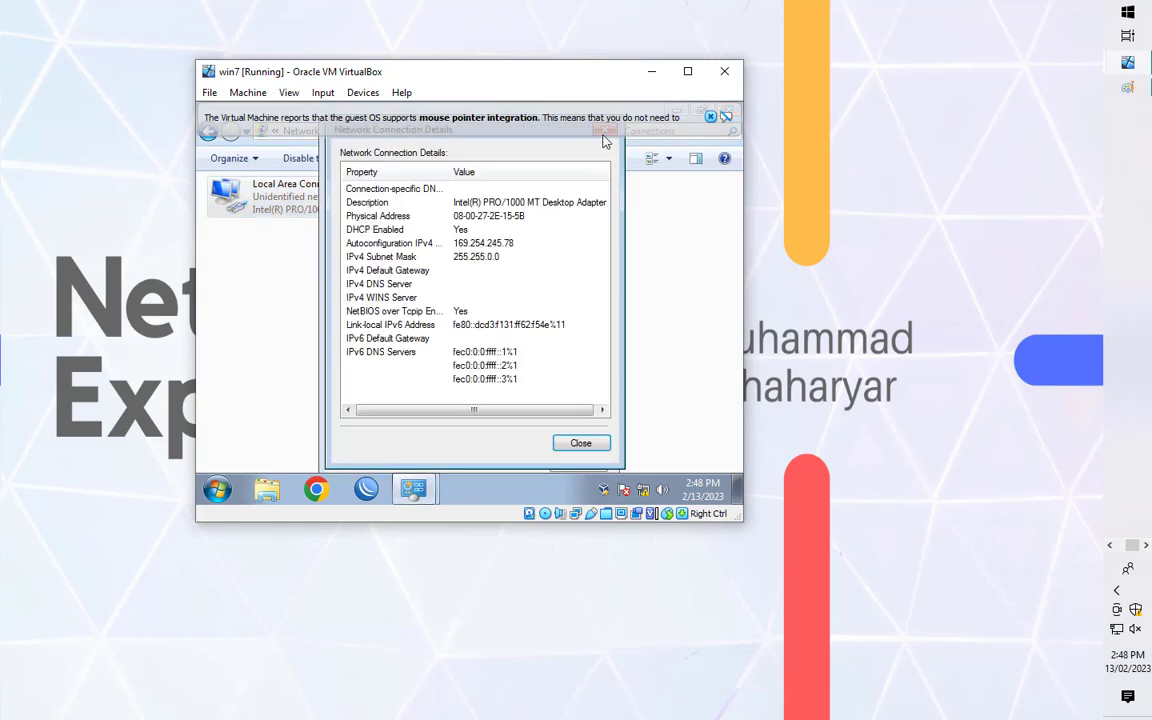
mouse_move(604, 141)
left_click(710, 117)
key("Escape")
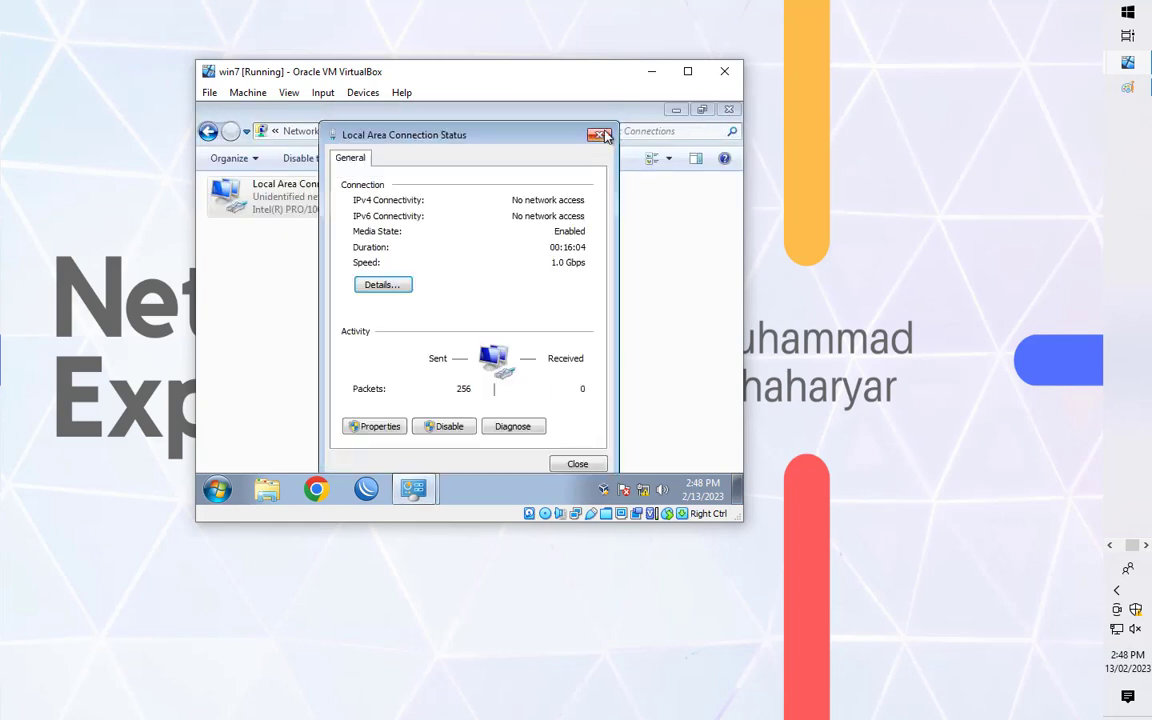
left_click(604, 114)
left_click(676, 110)
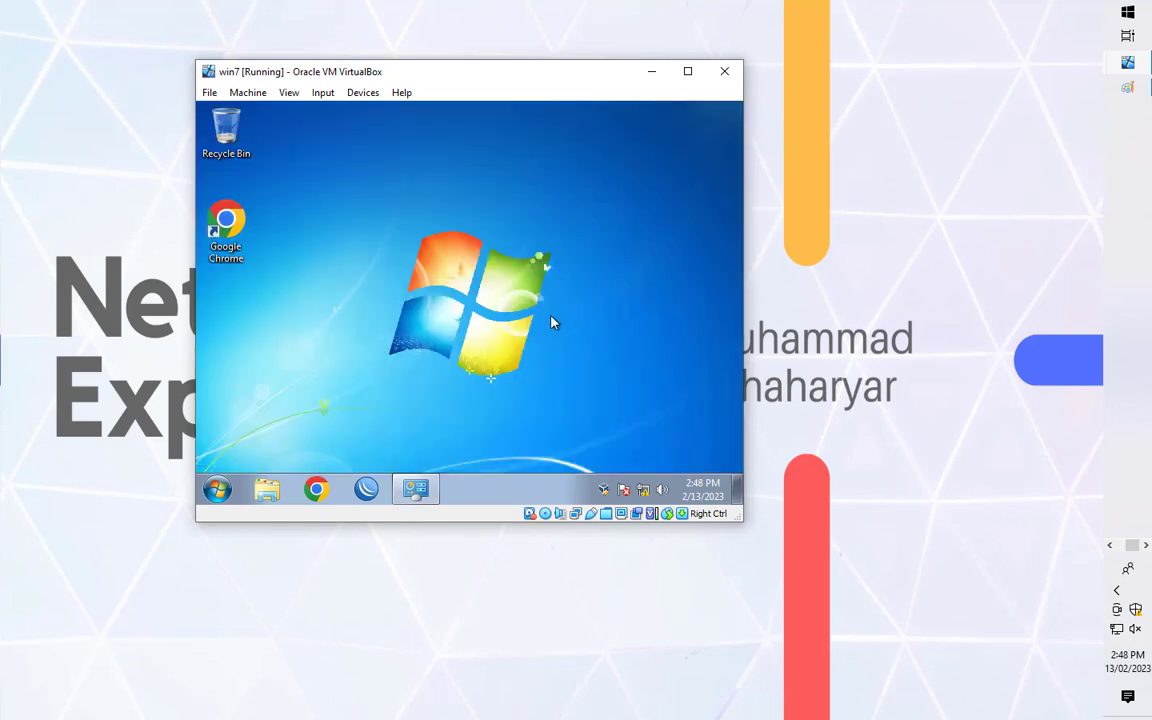
- Start WinBox in win7 and connect as admin to the MikroTik 5.20 neighbor with IP address 0.0.0.0
left_click(365, 488)
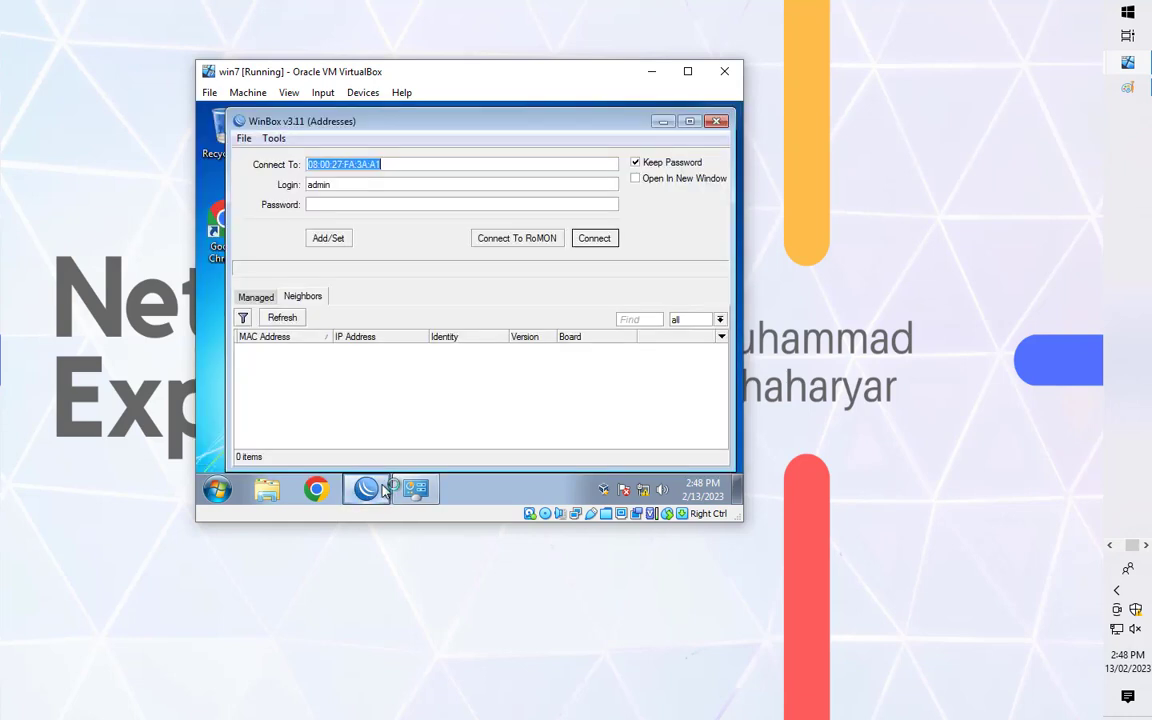
left_click(328, 350)
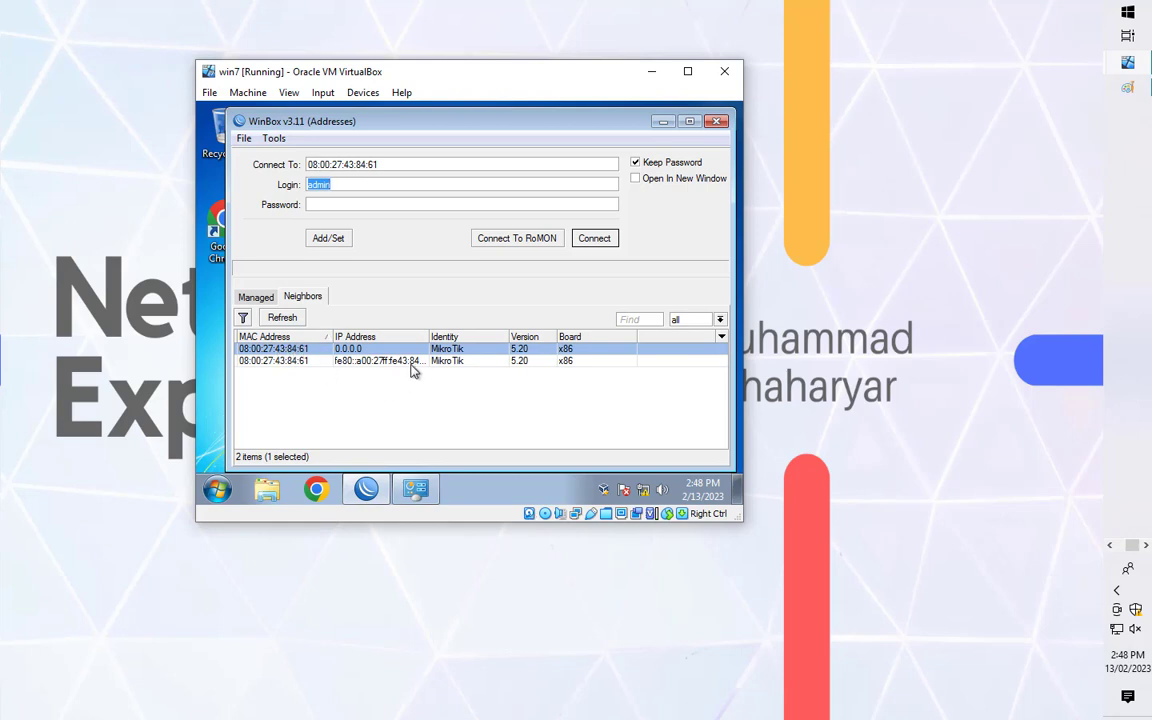
left_click(594, 238)
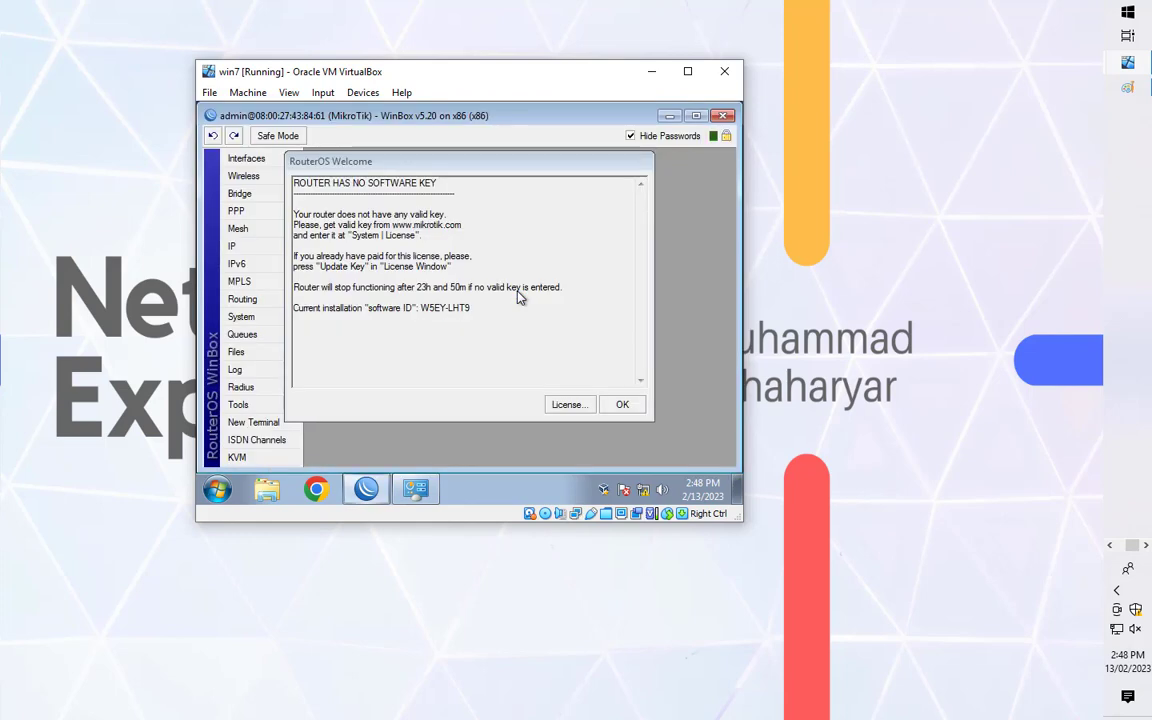
- Open Windows Explorer in win7, check the Desktop and Downloads folders, and open the shared data drive (Z:)
left_click(266, 489)
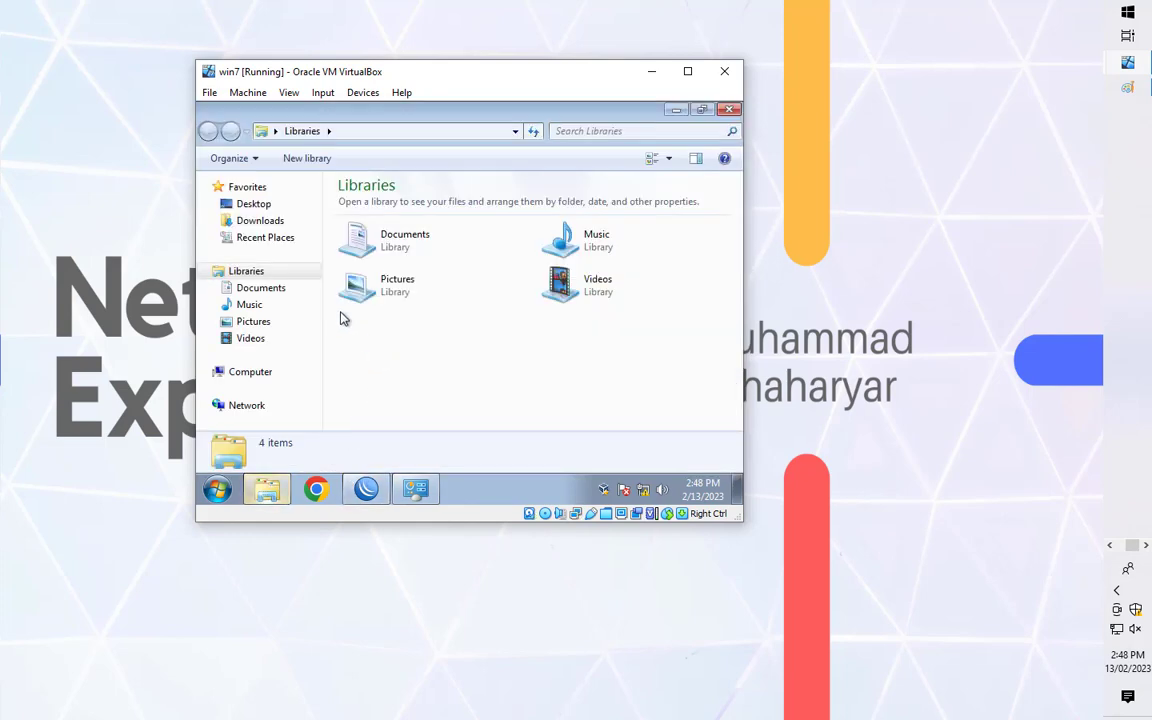
left_click(255, 289)
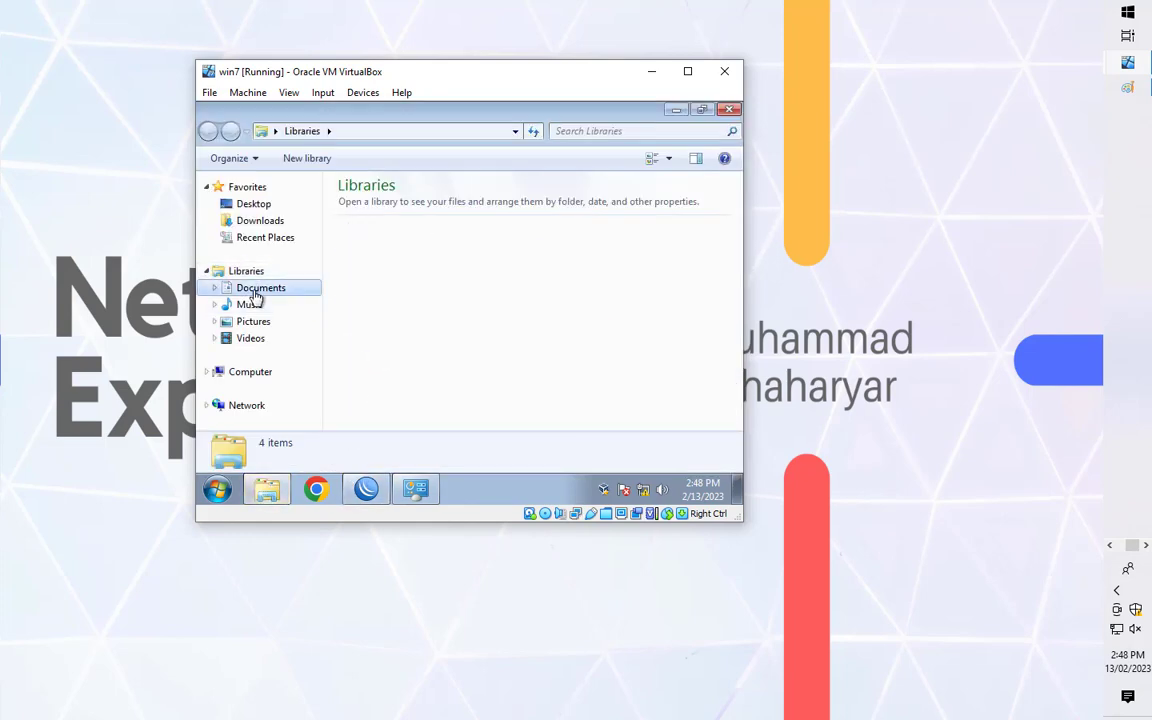
left_click(282, 374)
double_click(407, 362)
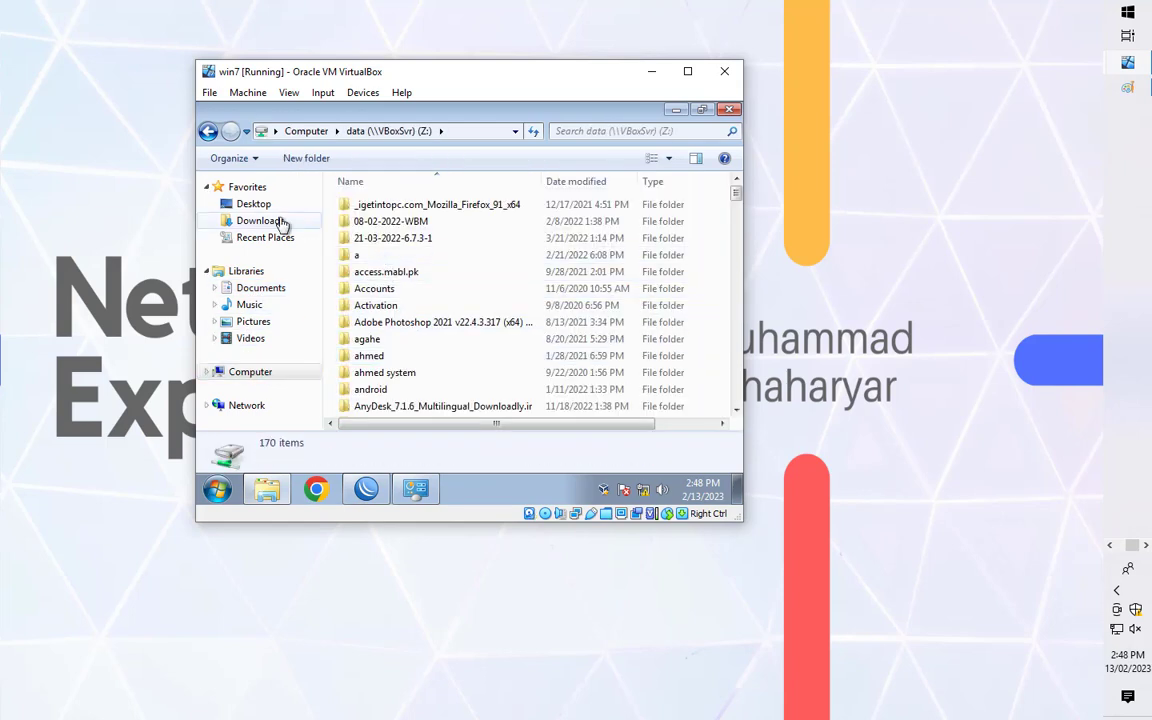
scroll(283, 222, "down", 1)
scroll(283, 222, "up", 1)
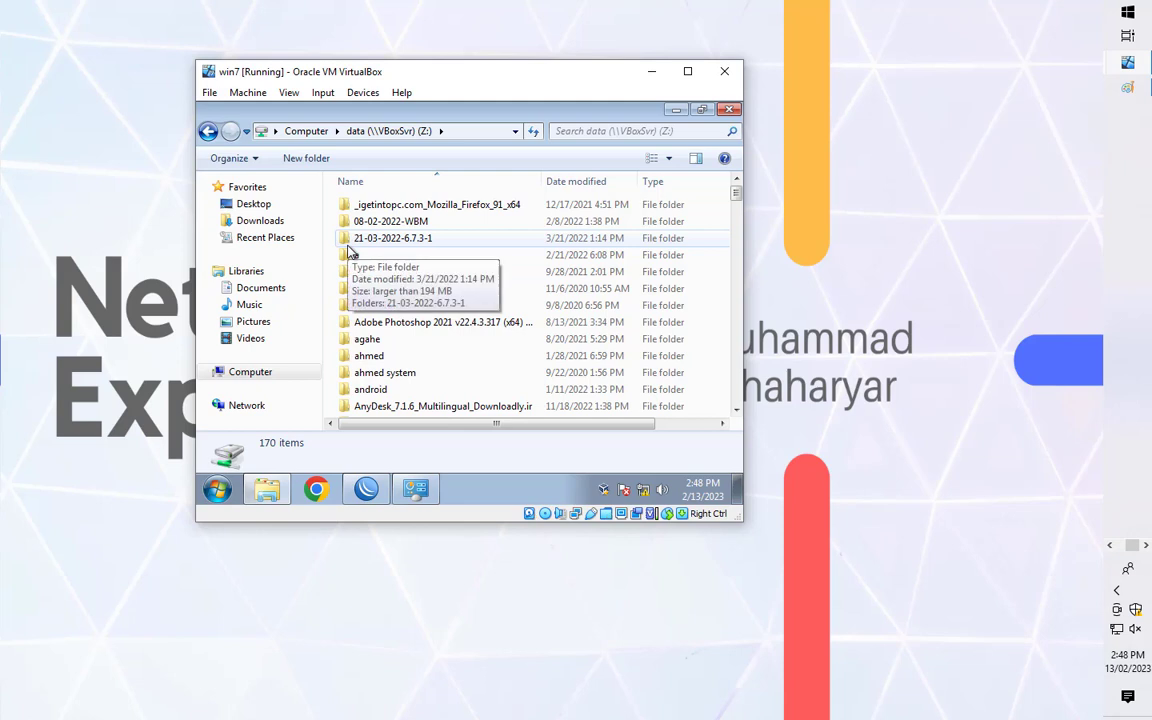
left_click(262, 206)
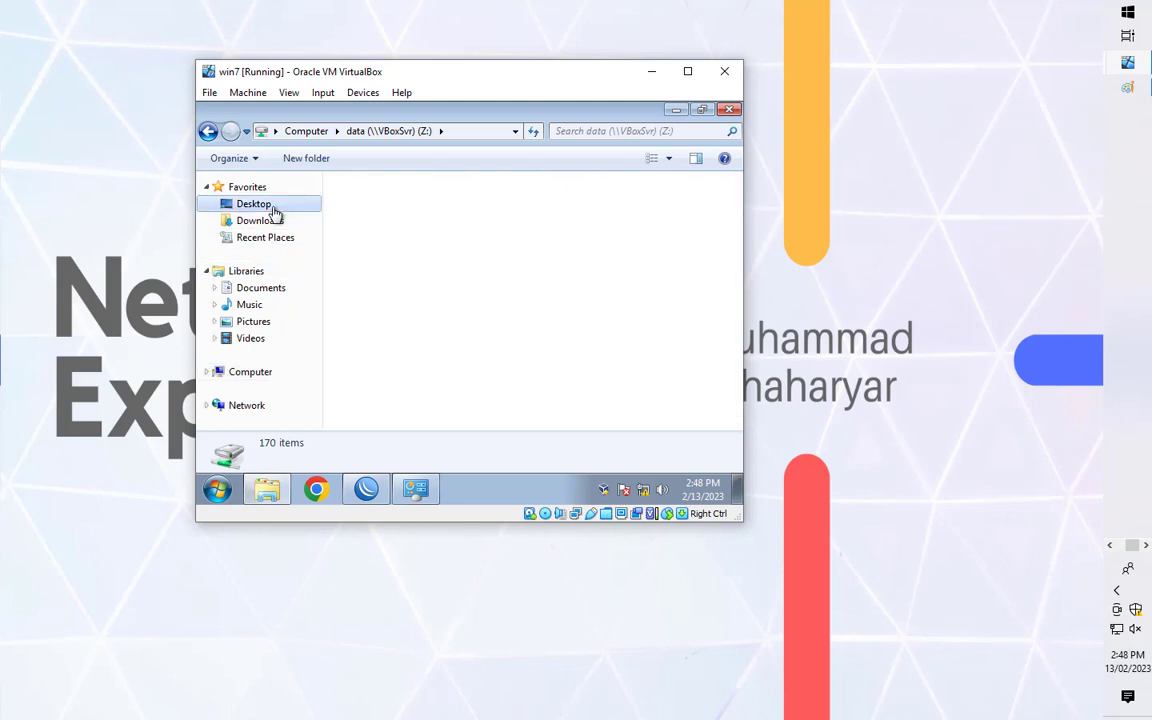
left_click(270, 222)
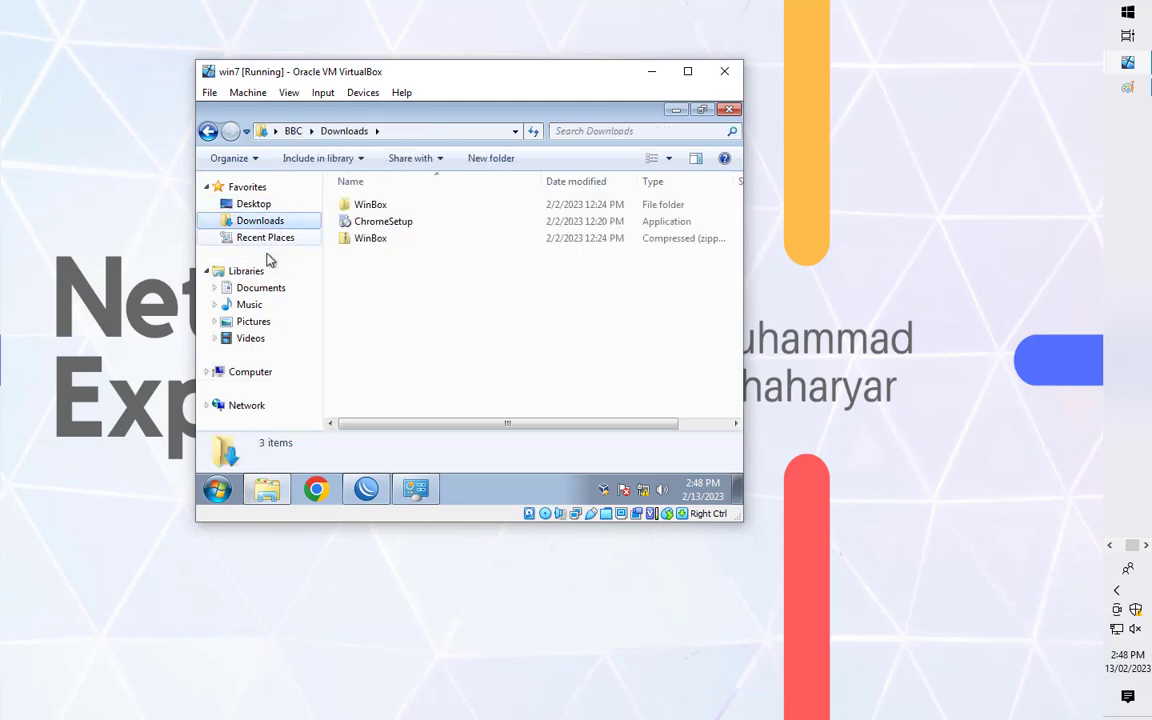
left_click(208, 131)
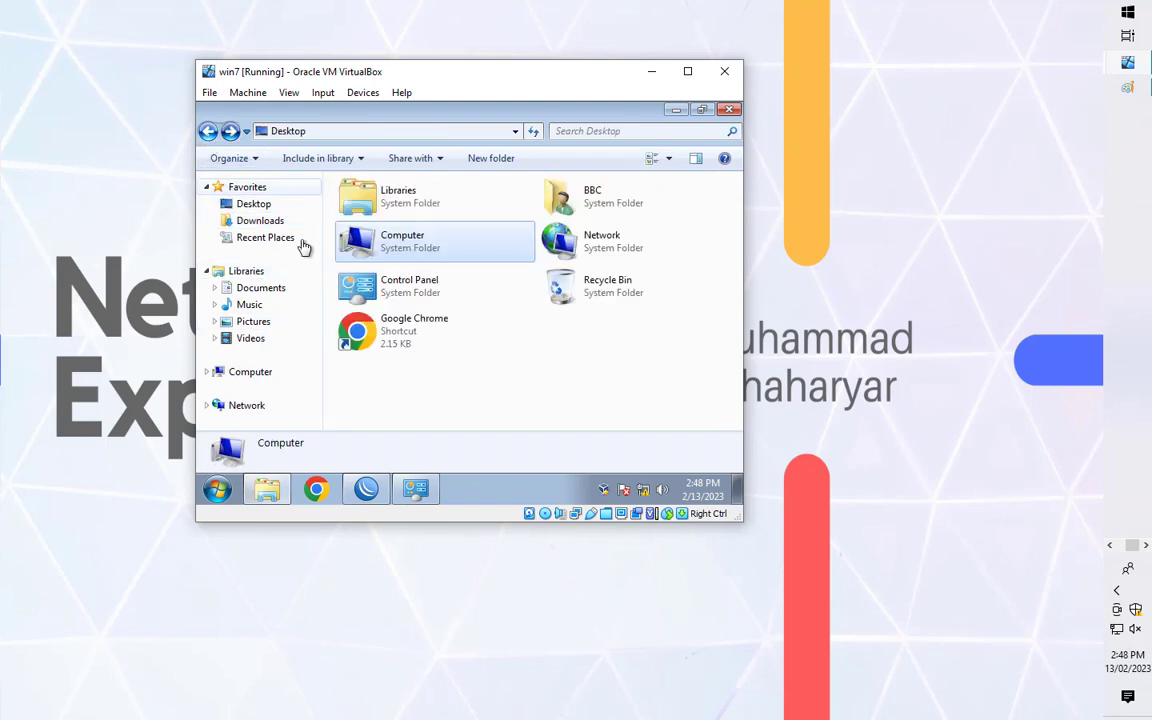
double_click(452, 247)
double_click(455, 290)
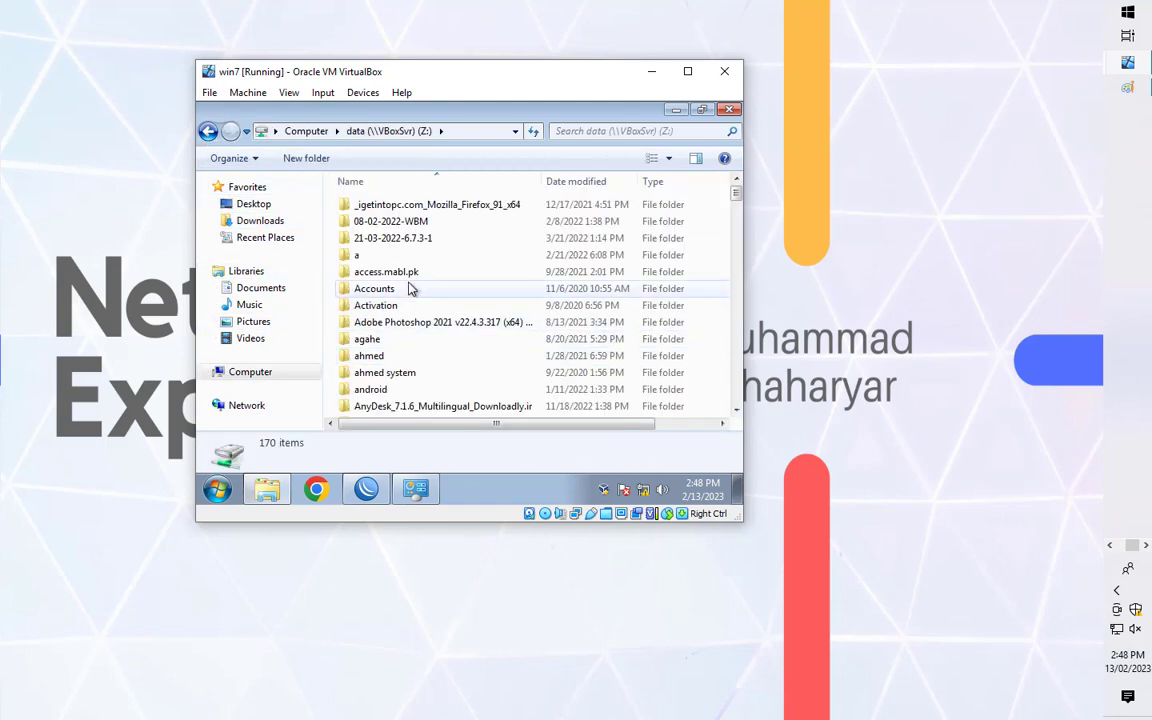
- Look for the license files in the shared drive's Mikrotik folder, its iso, vm and old subfolders, and the volta folder
scroll(408, 270, "down", 3)
scroll(408, 270, "down", 4)
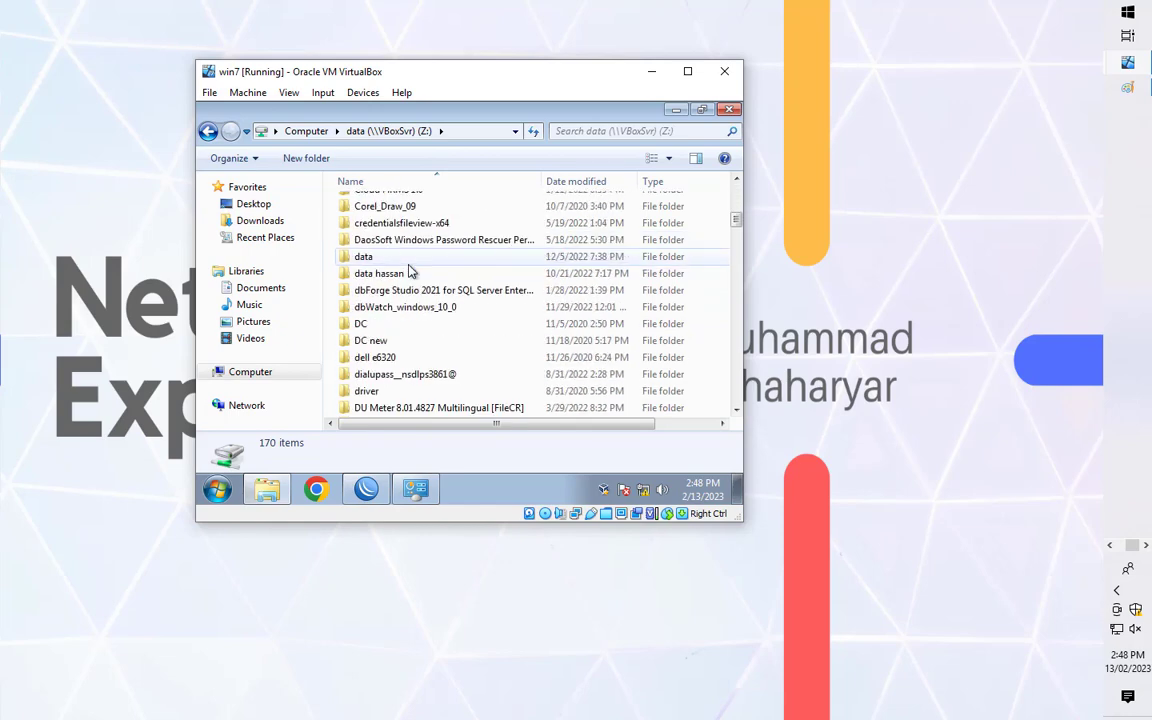
scroll(408, 270, "down", 2)
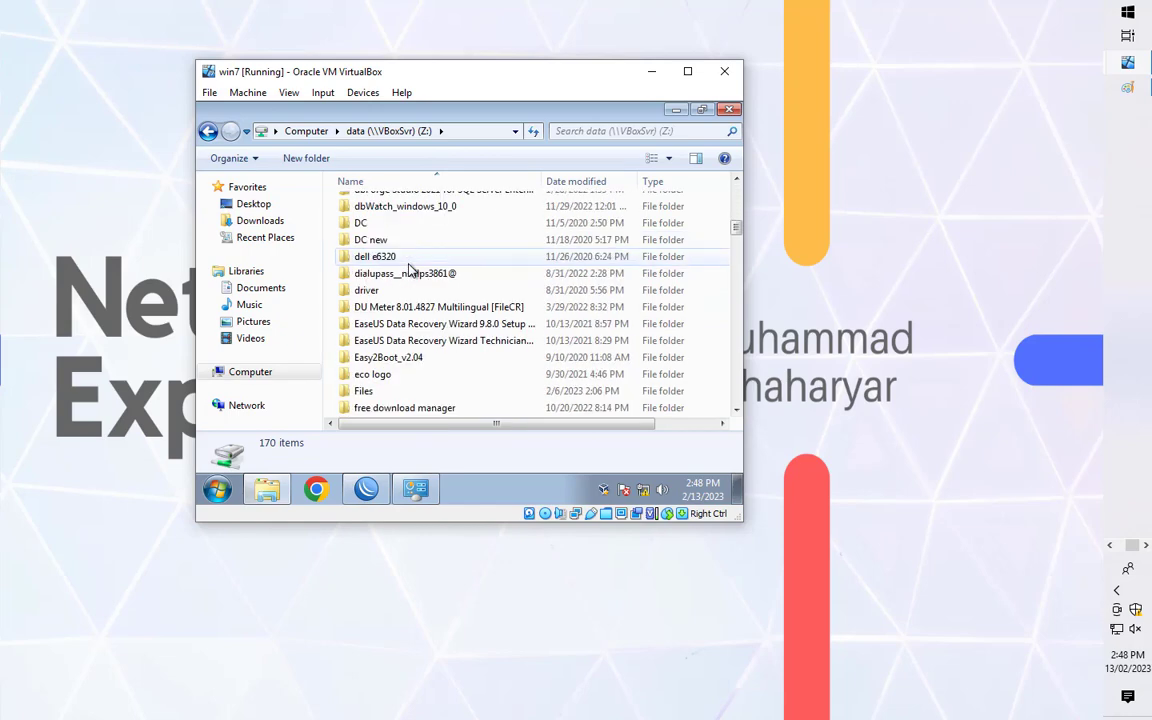
scroll(410, 270, "down", 5)
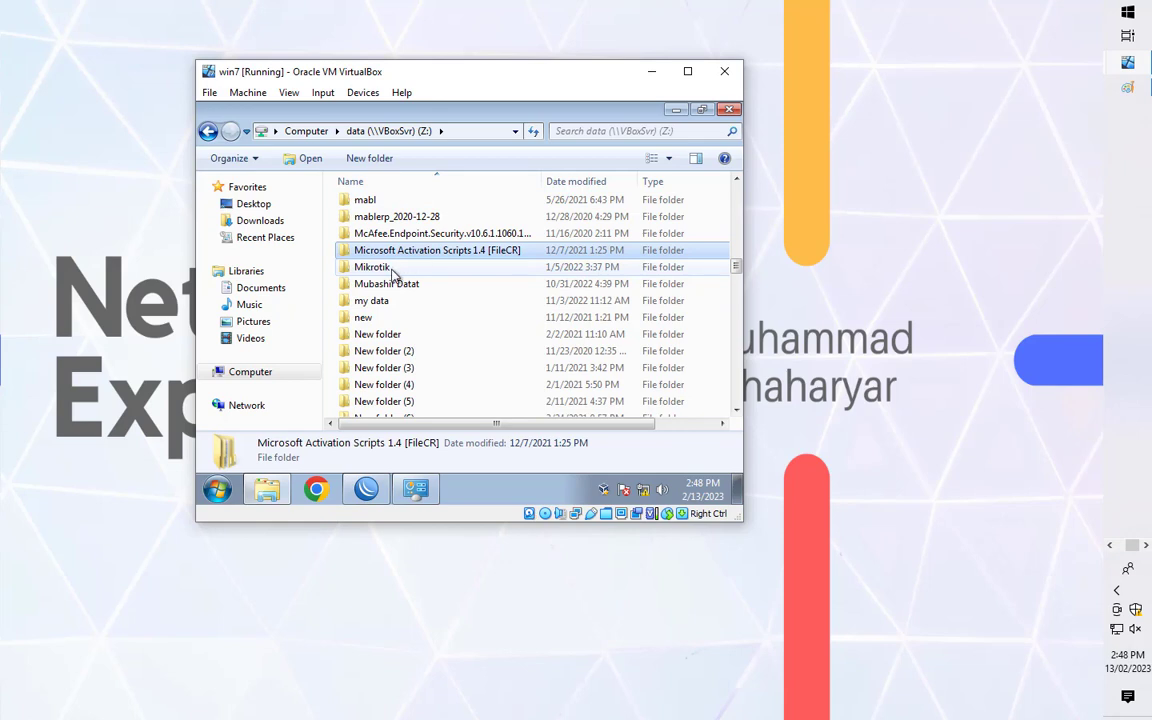
double_click(400, 266)
double_click(370, 207)
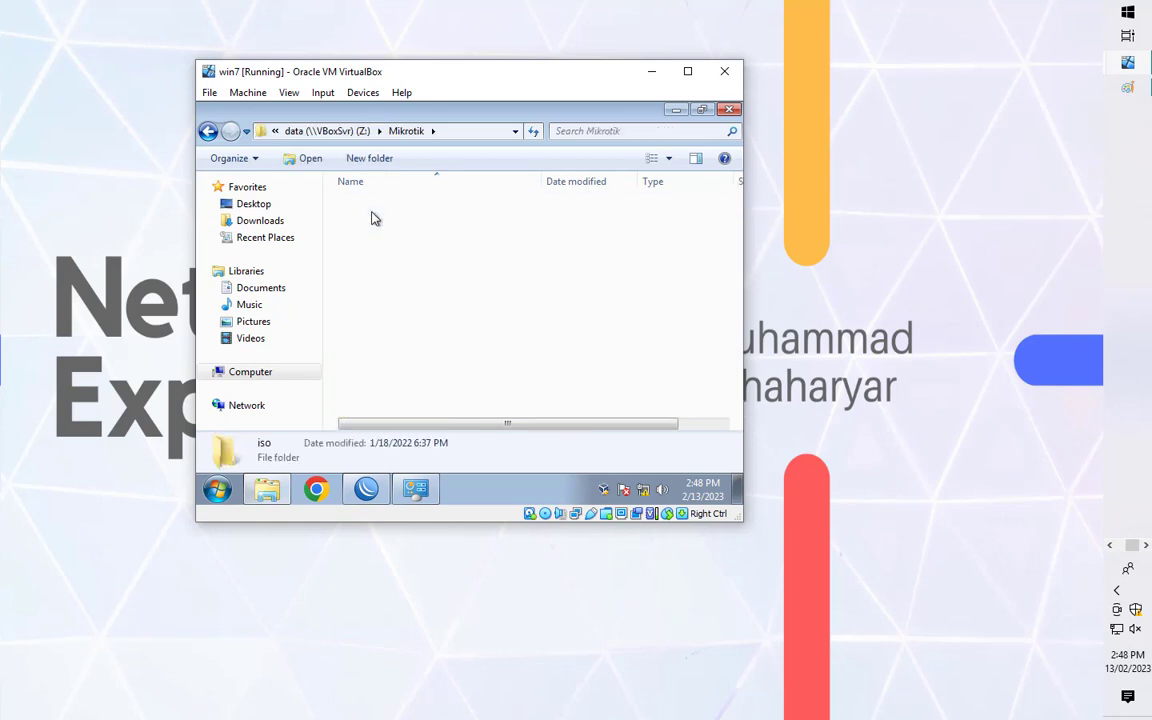
double_click(405, 205)
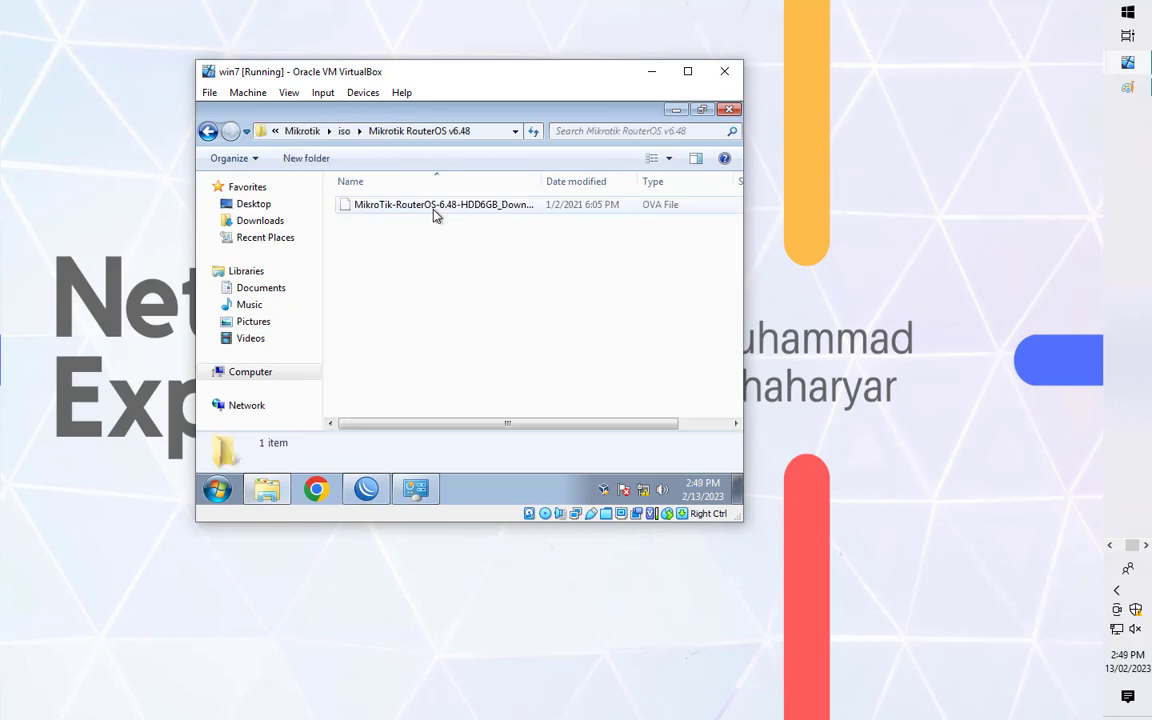
key("BackSpace")
key("BackSpace")
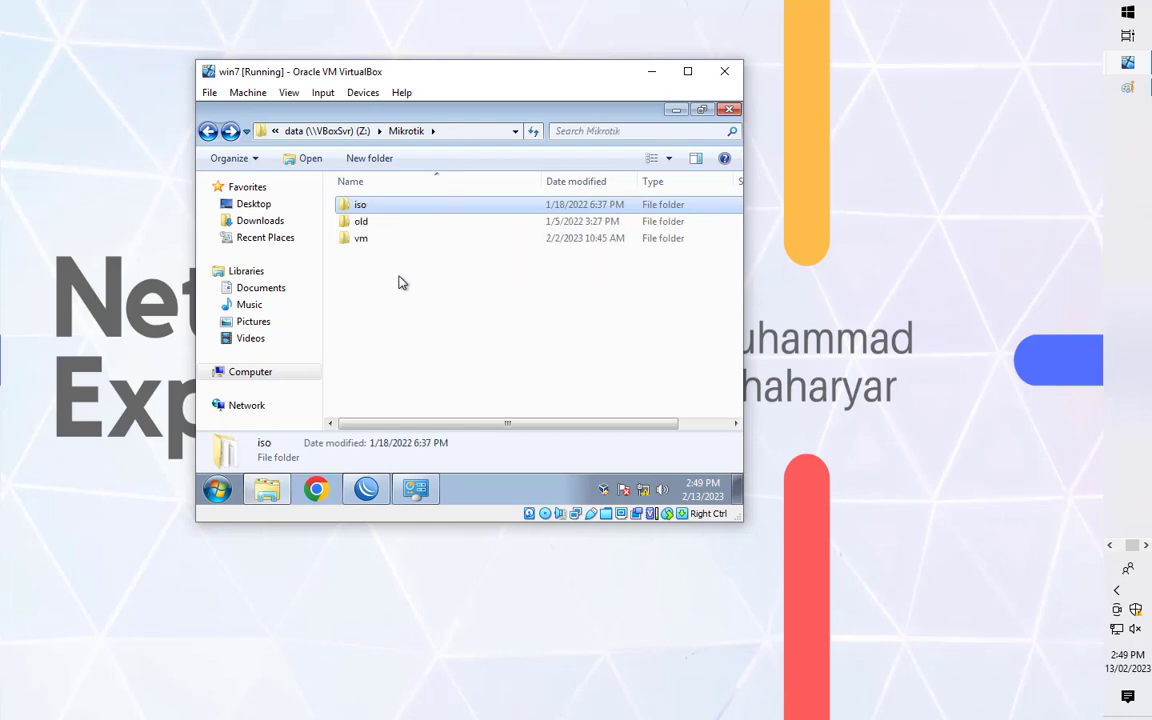
double_click(369, 245)
key("BackSpace")
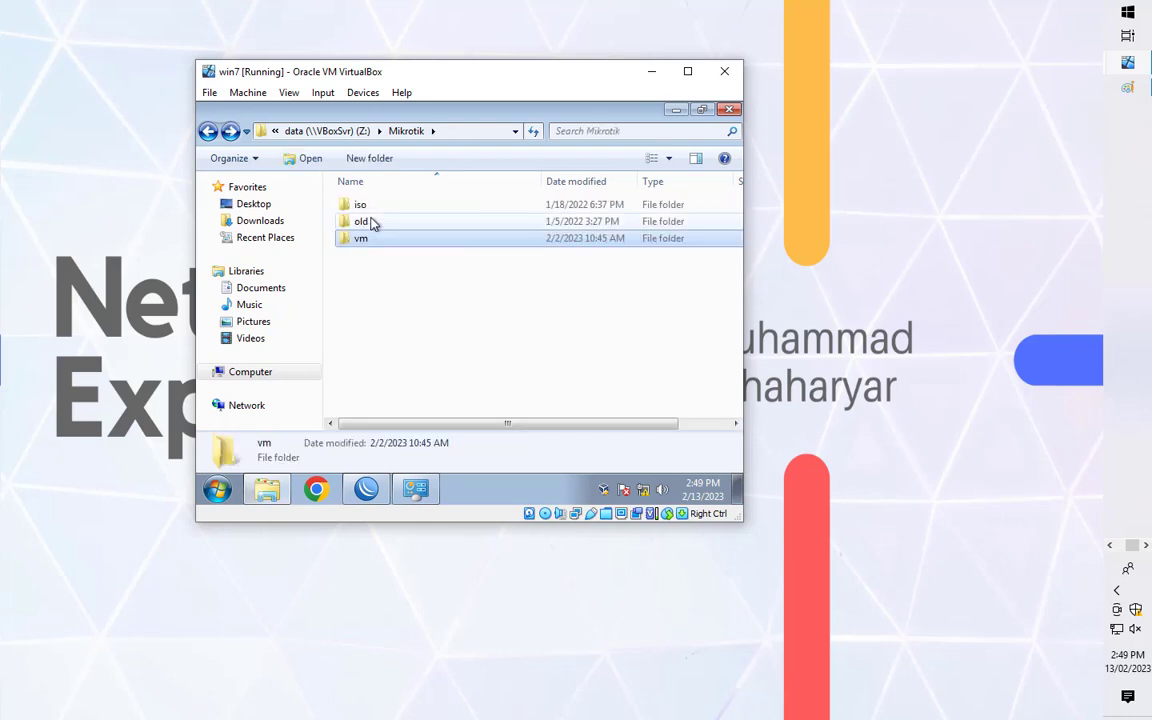
double_click(368, 221)
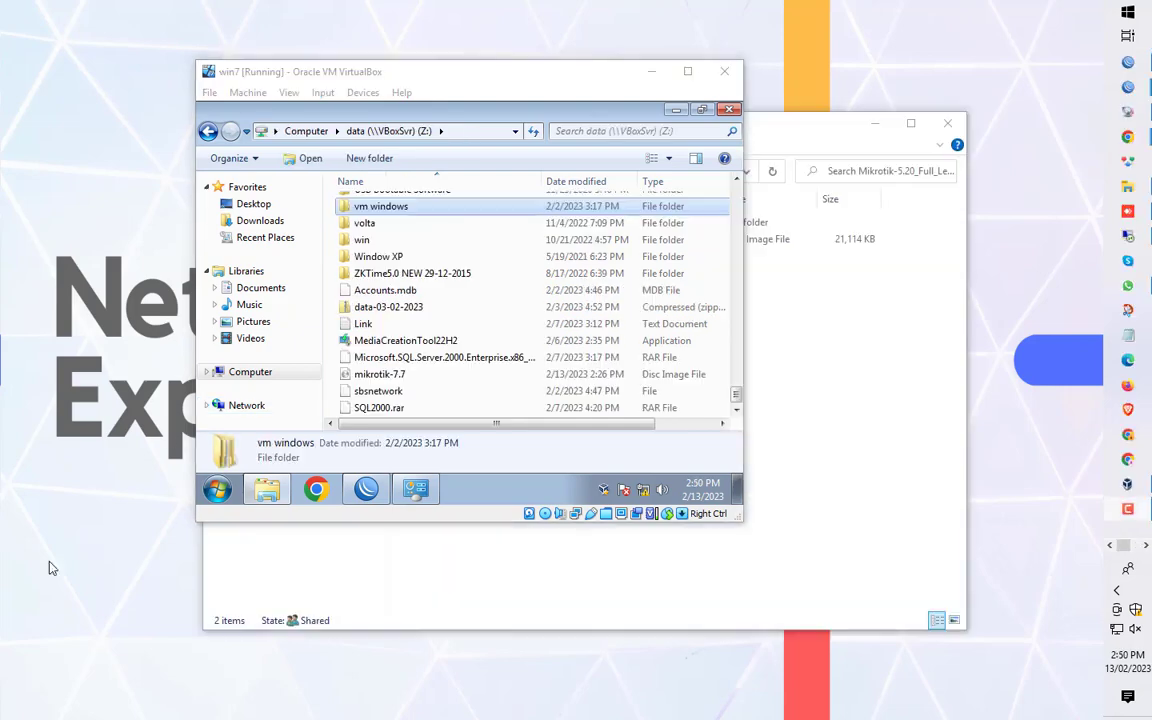
double_click(370, 220)
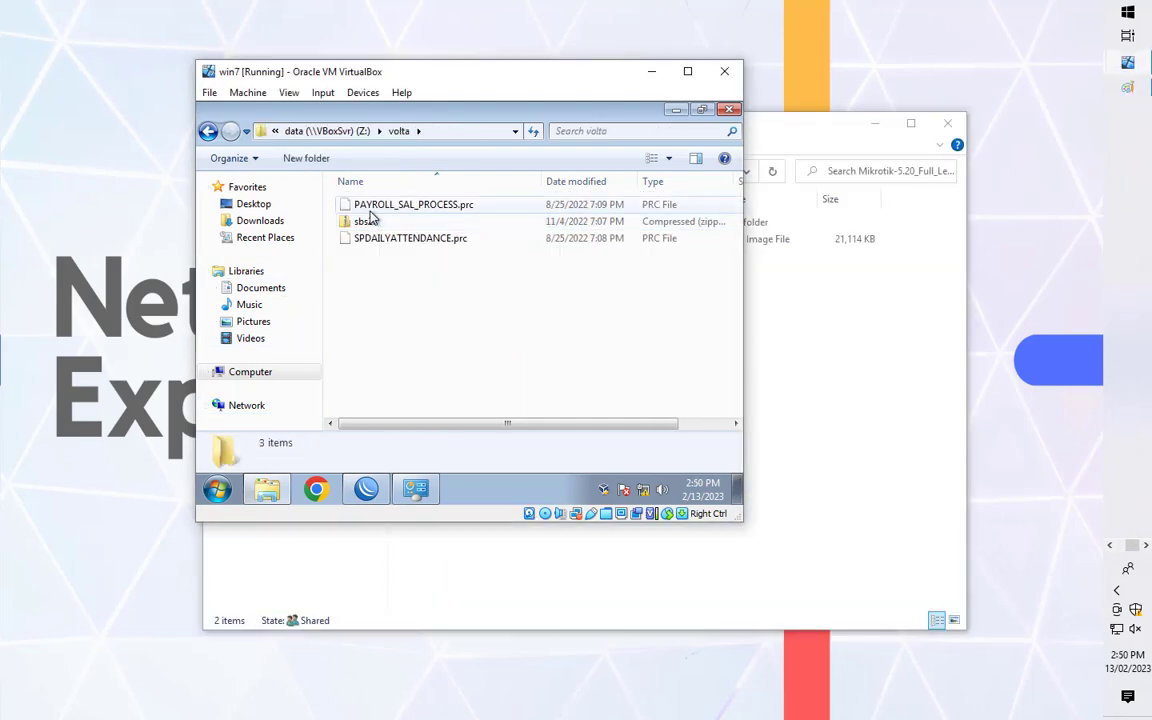
key("BackSpace")
- Open vm windows\mikrotrik\Mikrotik-5.20_Full_Lev6\licença level6, select the license KEY file and copy the folder's path
double_click(386, 396)
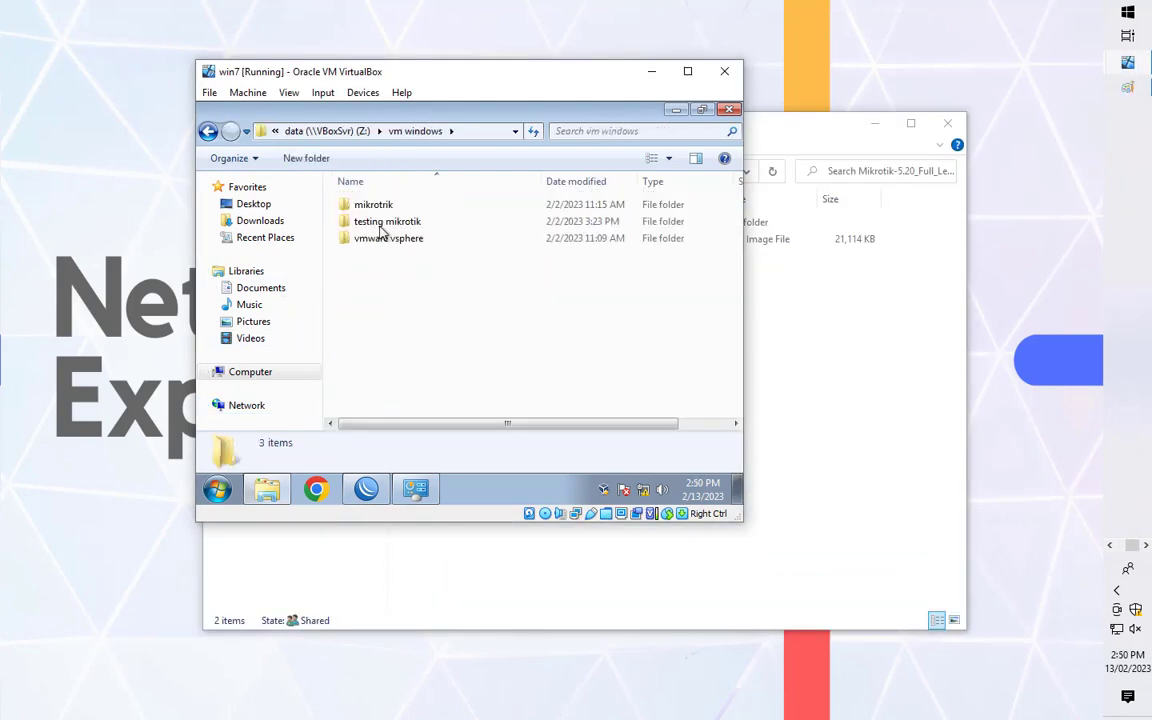
double_click(375, 205)
double_click(425, 206)
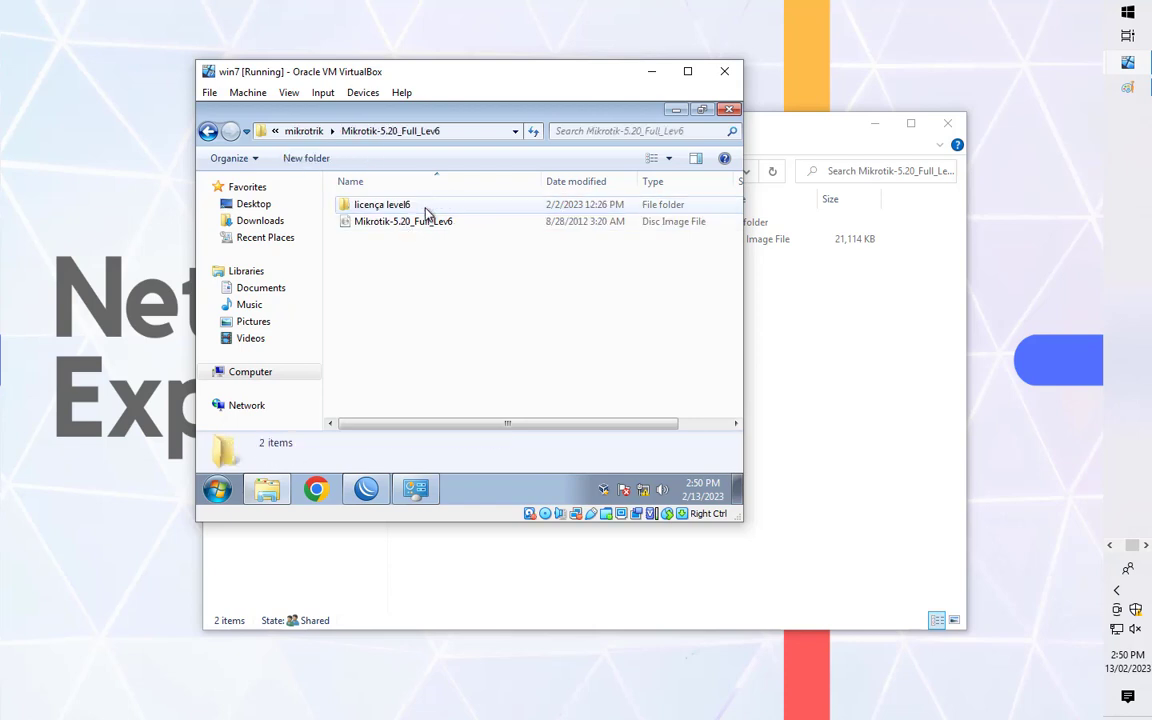
double_click(395, 205)
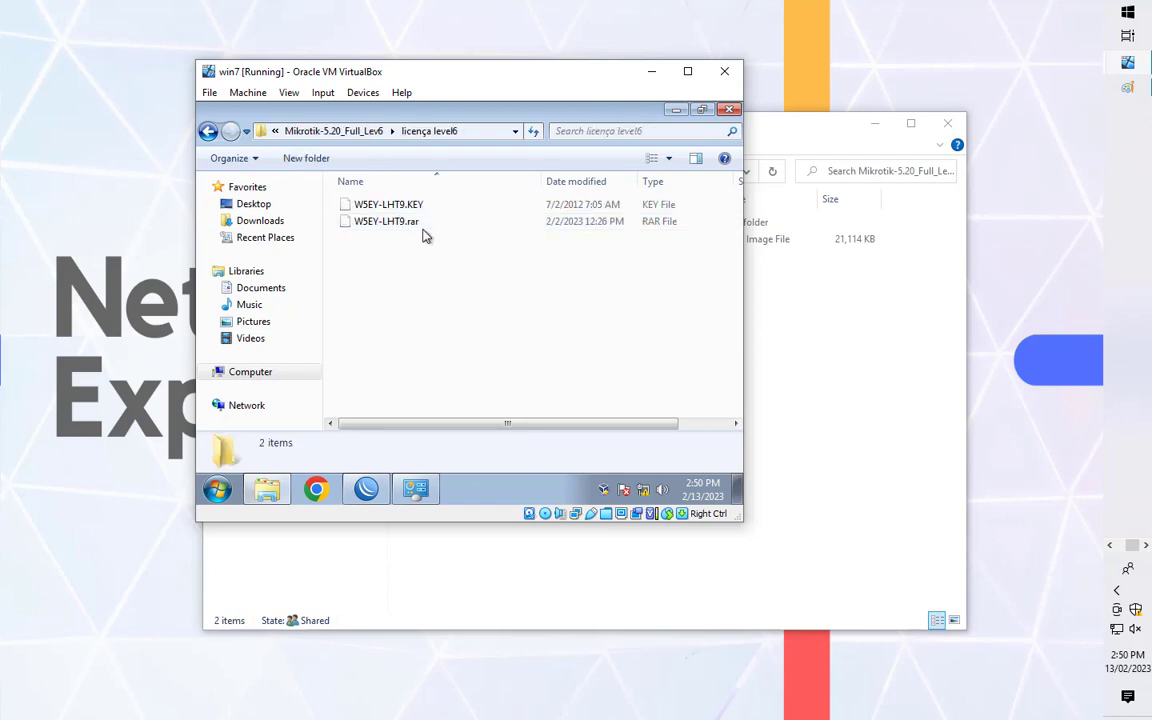
left_click(415, 204)
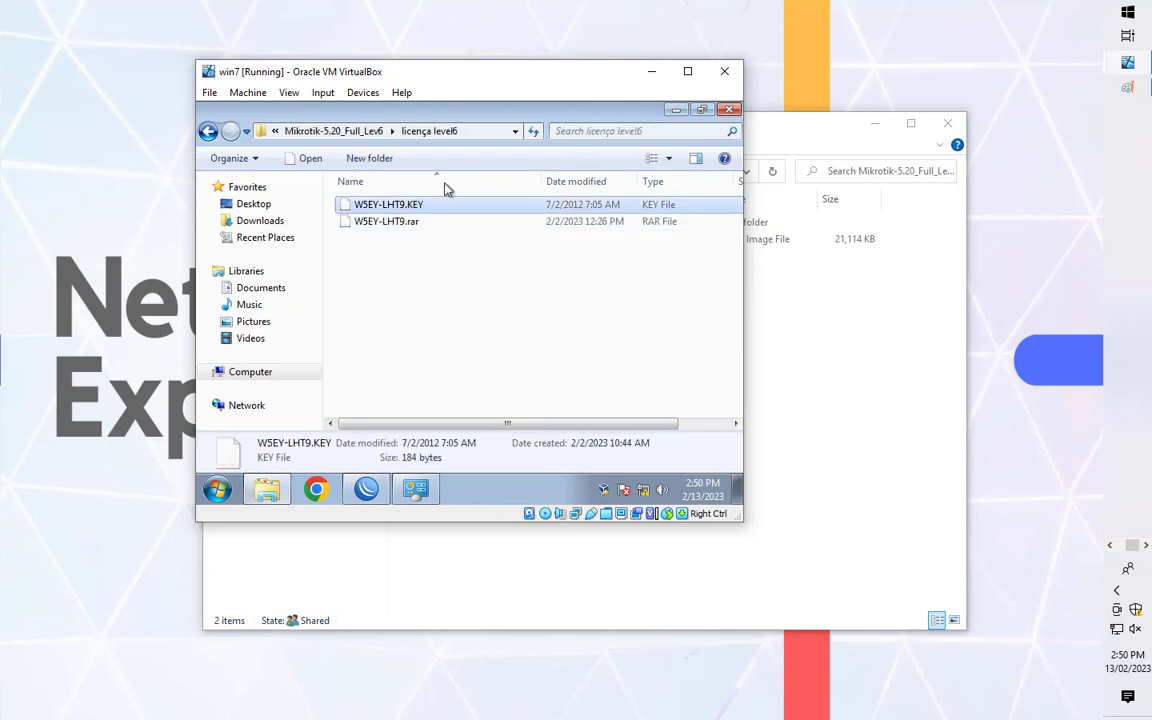
left_click(430, 131)
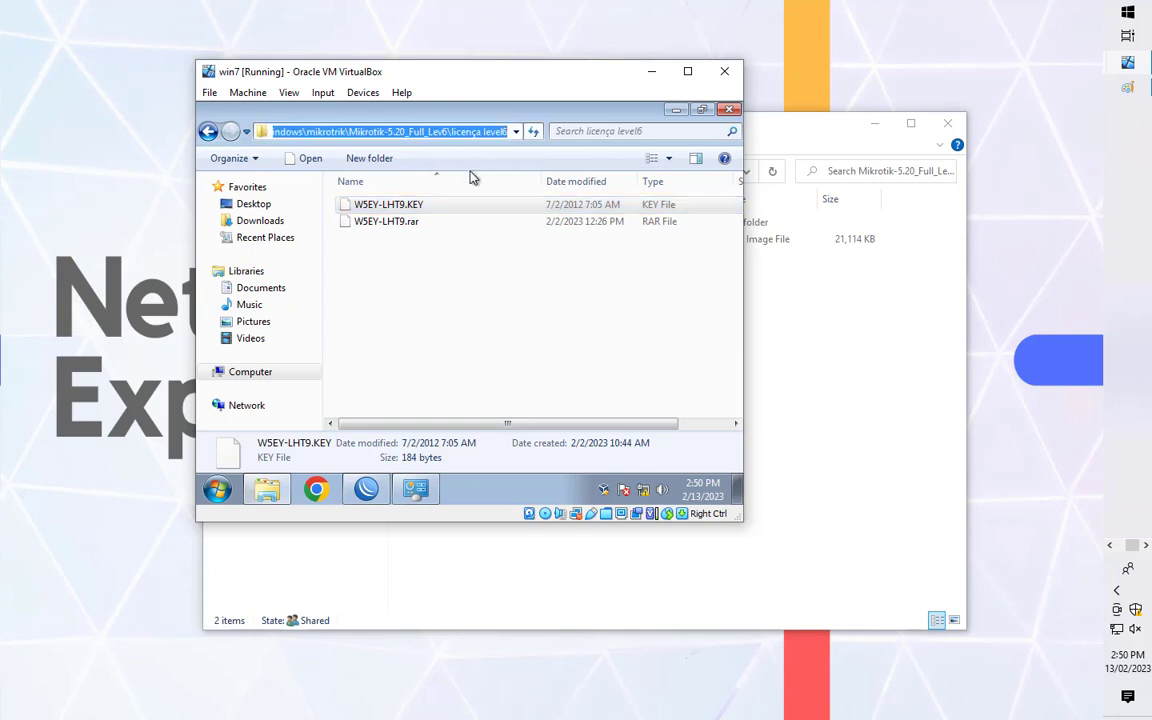
- Minimize Explorer and import the RouterOS license key file from the licença level6 folder through WinBox's License window
left_click(676, 110)
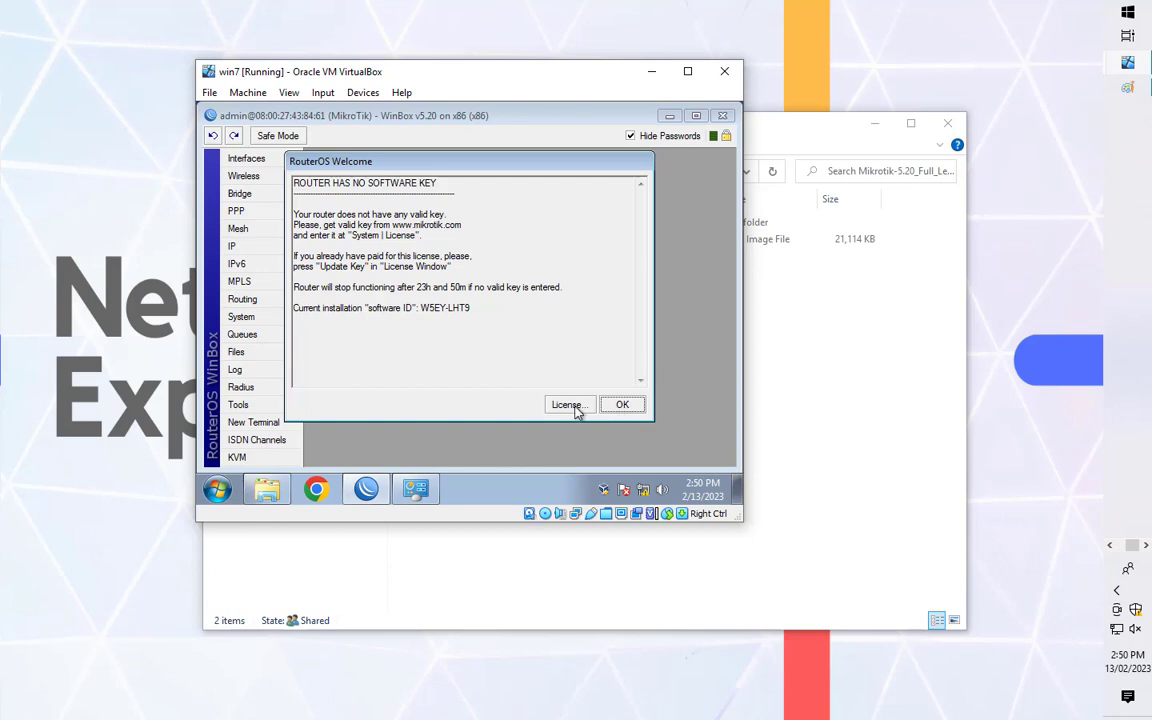
left_click(566, 404)
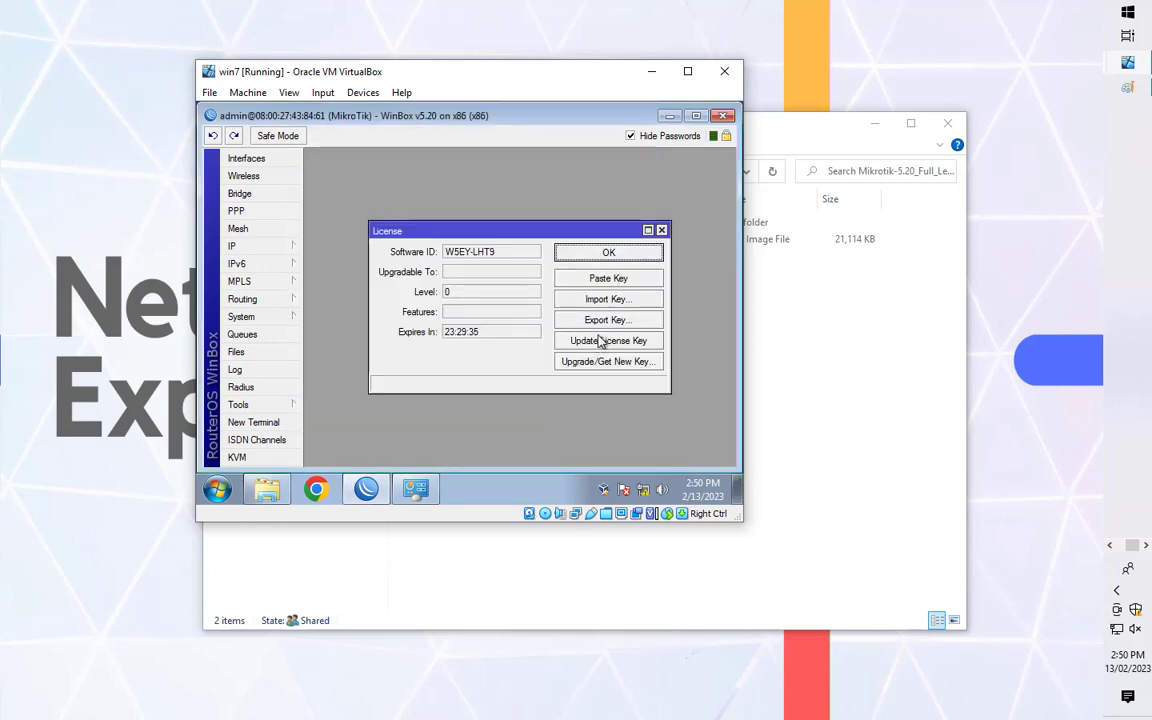
left_click(607, 299)
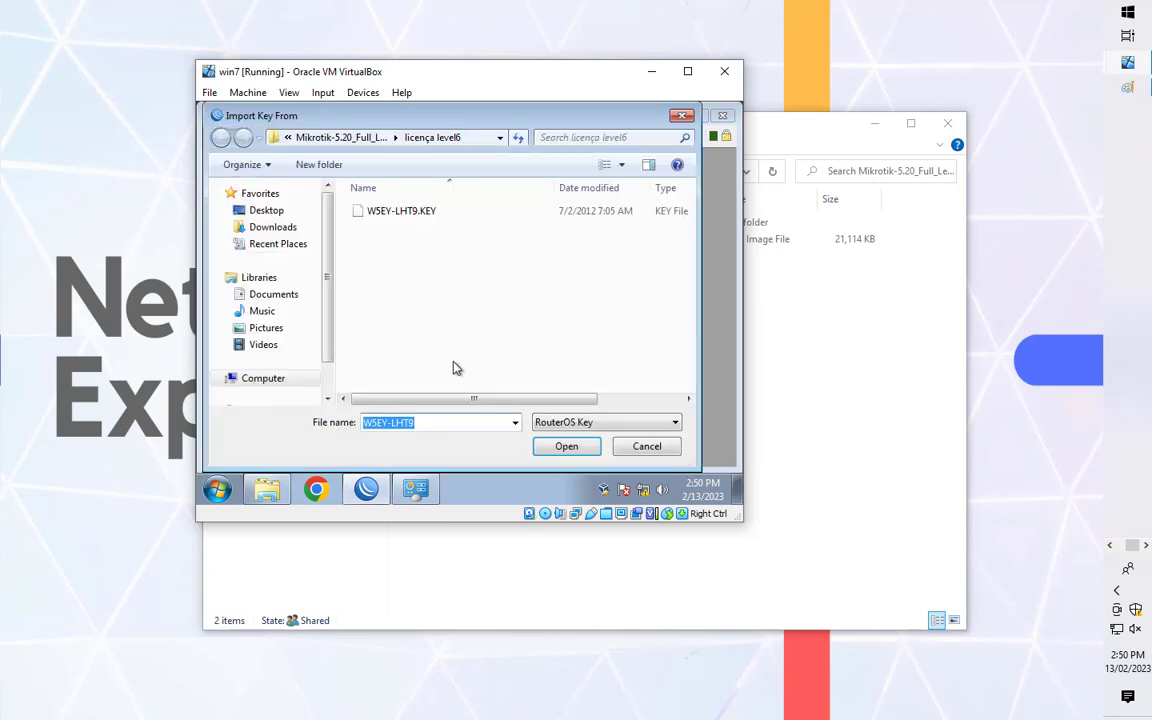
key("ctrl+v")
key("Return")
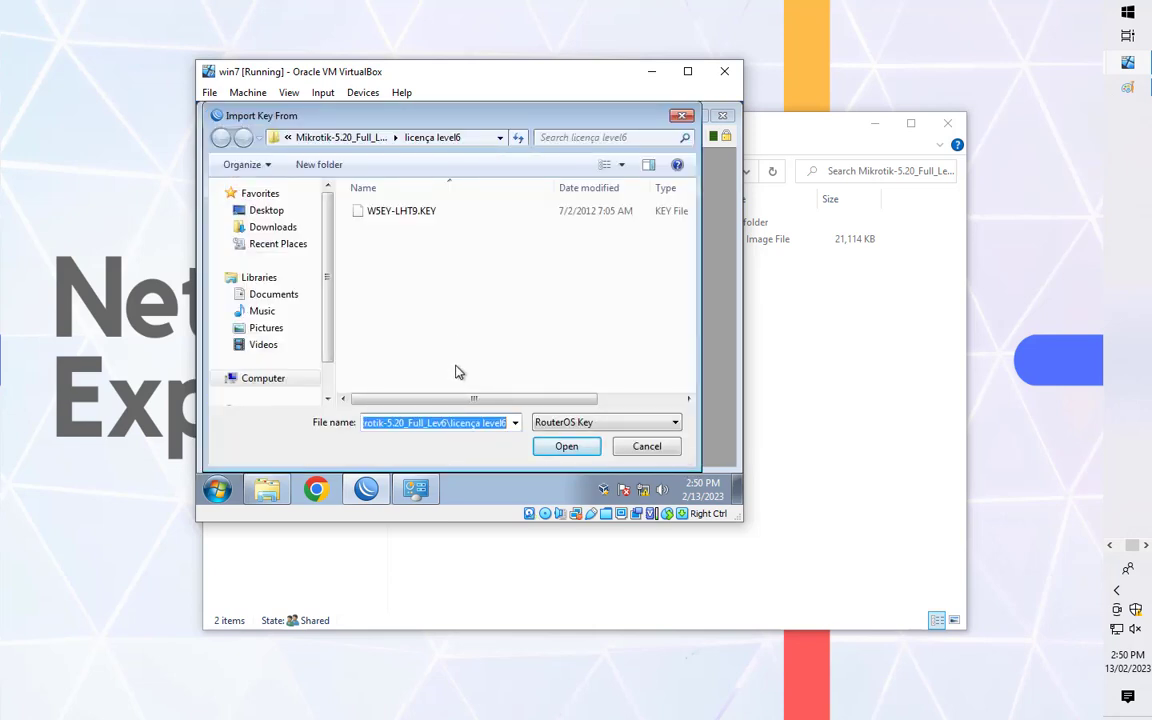
left_click(405, 210)
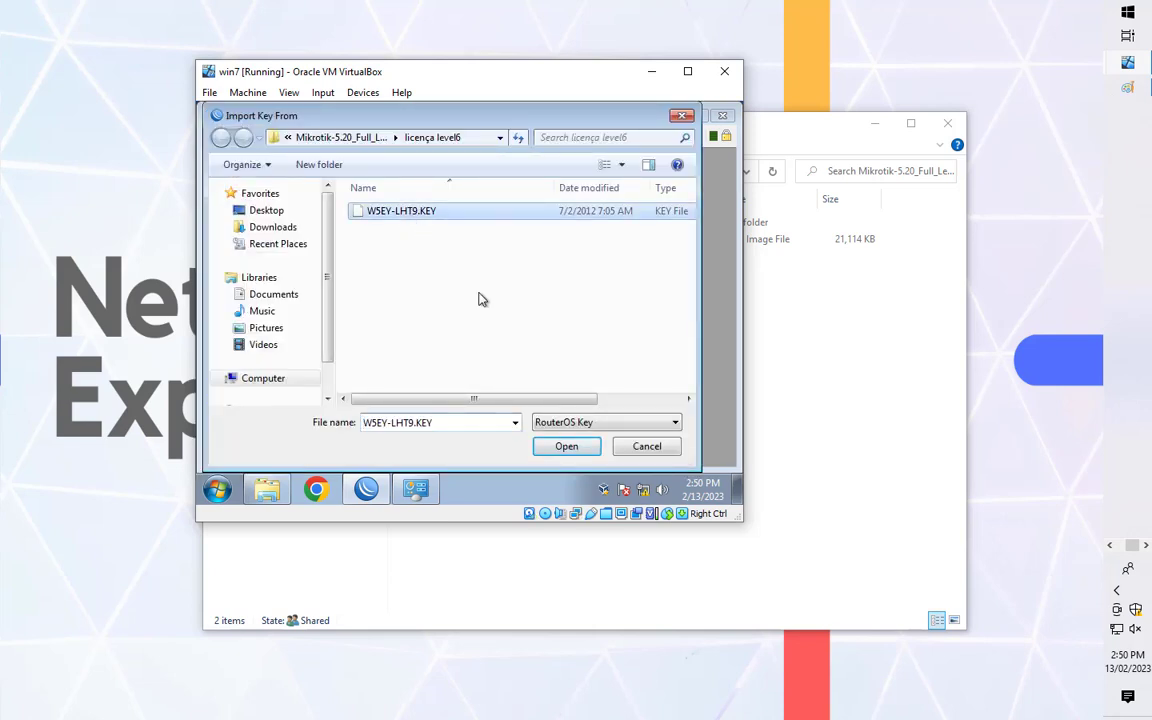
left_click(566, 447)
left_click(545, 309)
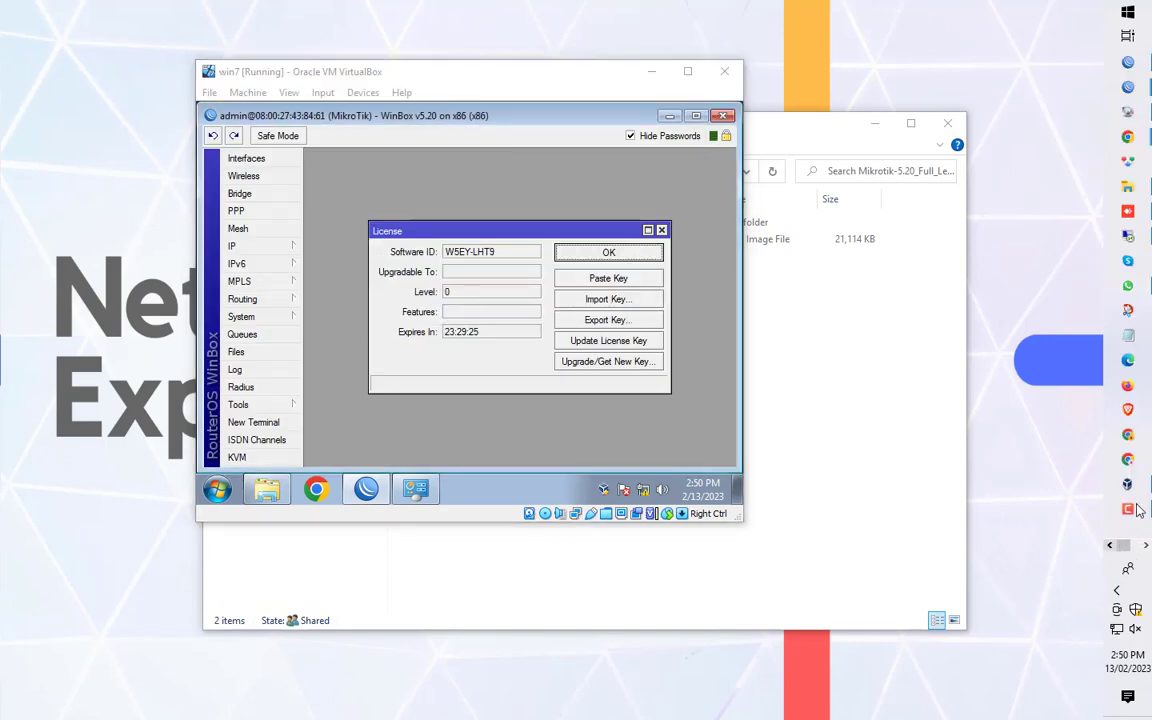
- Show the running mkt machine's console from the VirtualBox Manager and dismiss its mouse pointer integration notices
left_click(1127, 484)
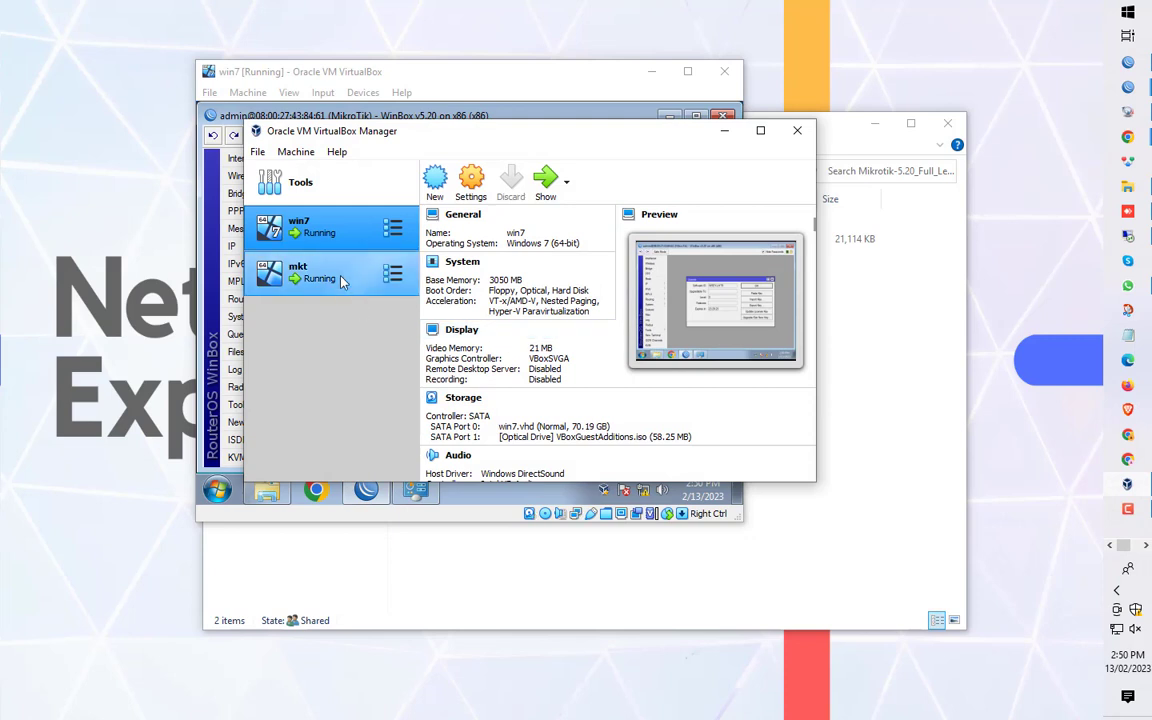
left_click(310, 265)
left_click(540, 185)
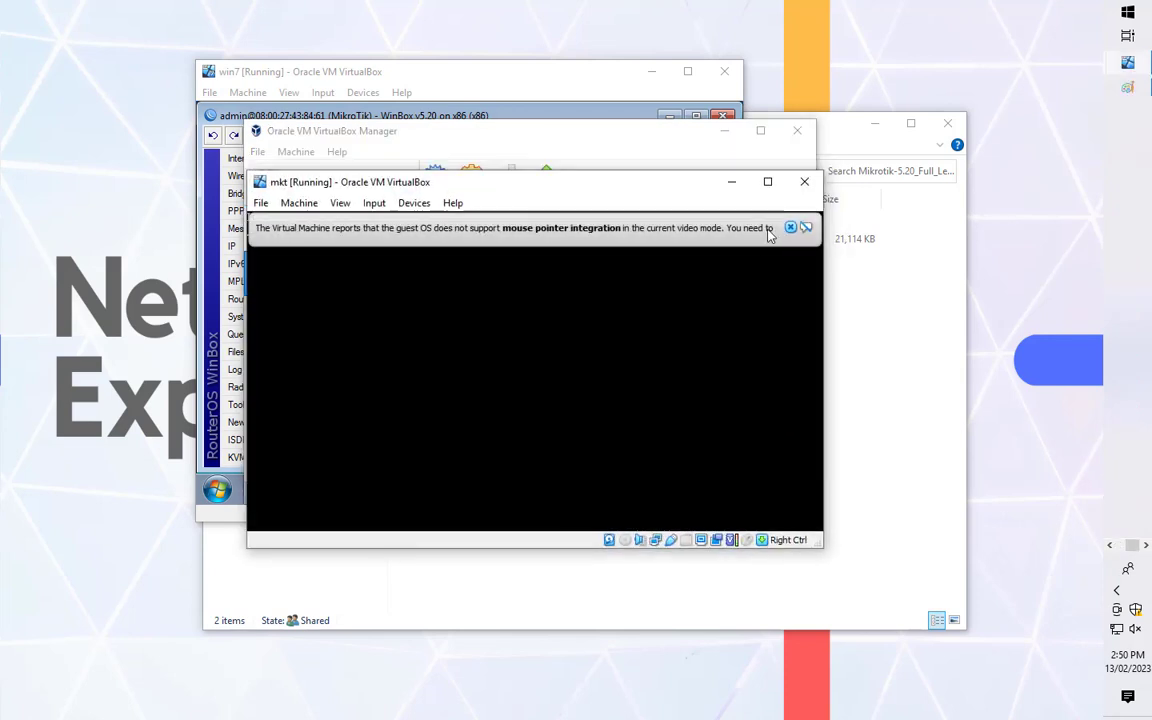
left_click(790, 228)
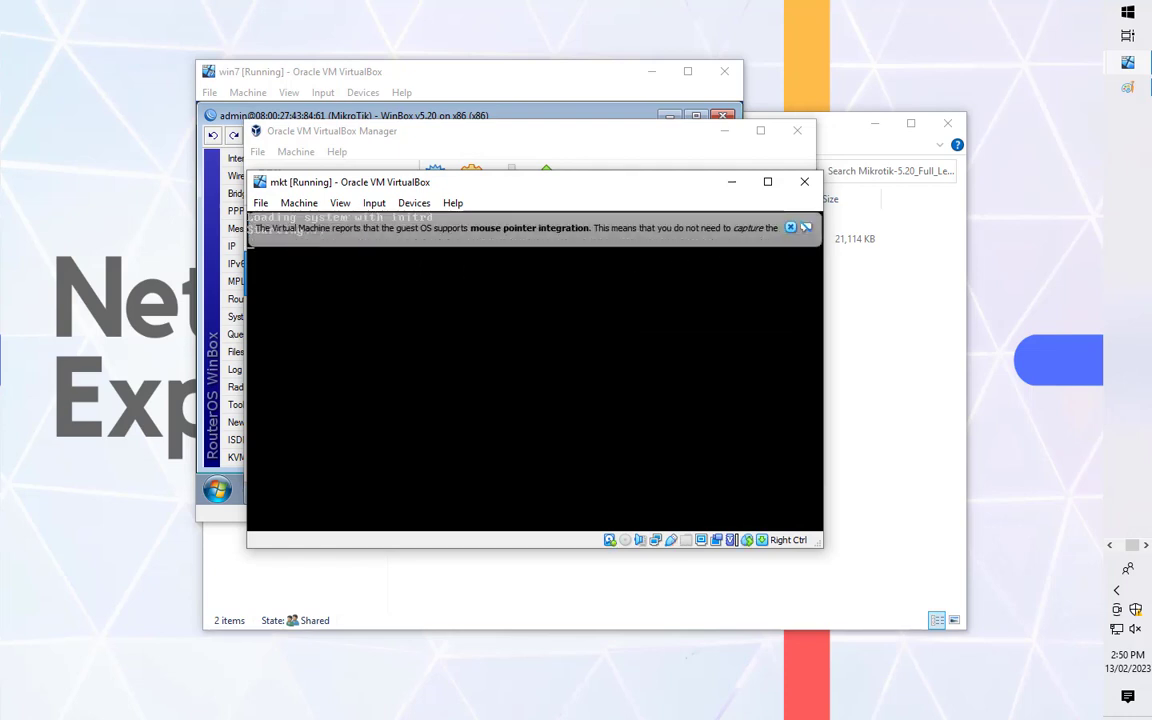
left_click(790, 227)
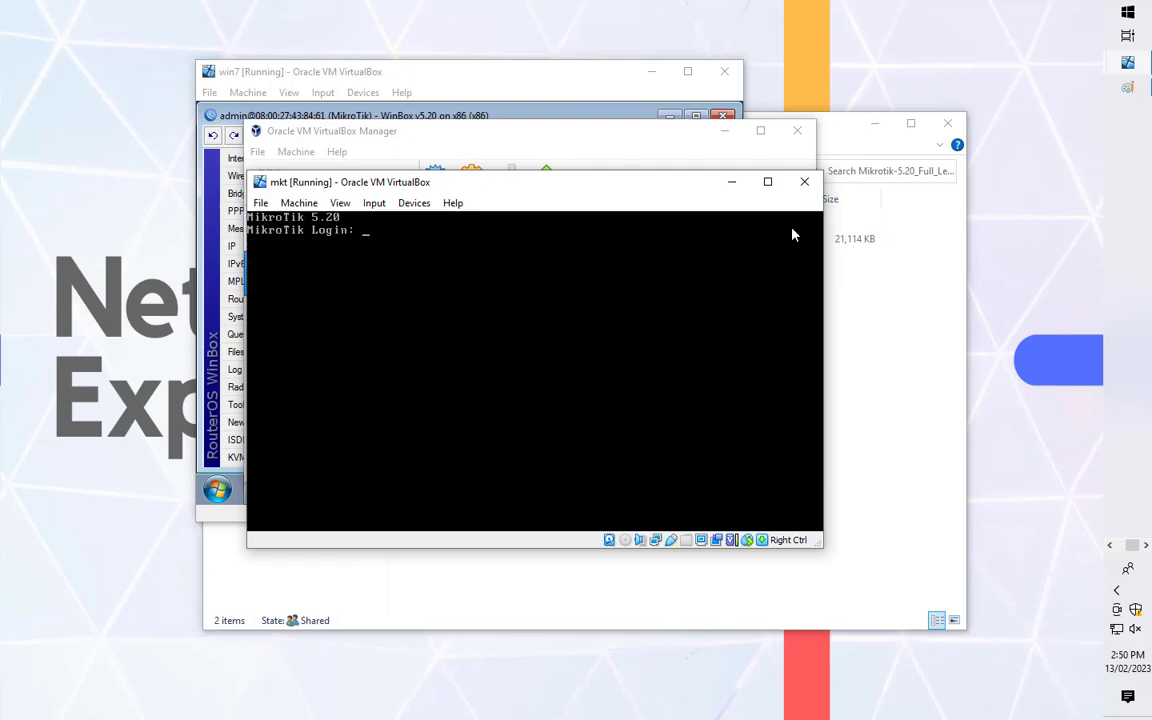
- Minimize the mkt console and the VirtualBox Manager, and close WinBox's License window in win7
left_click(731, 182)
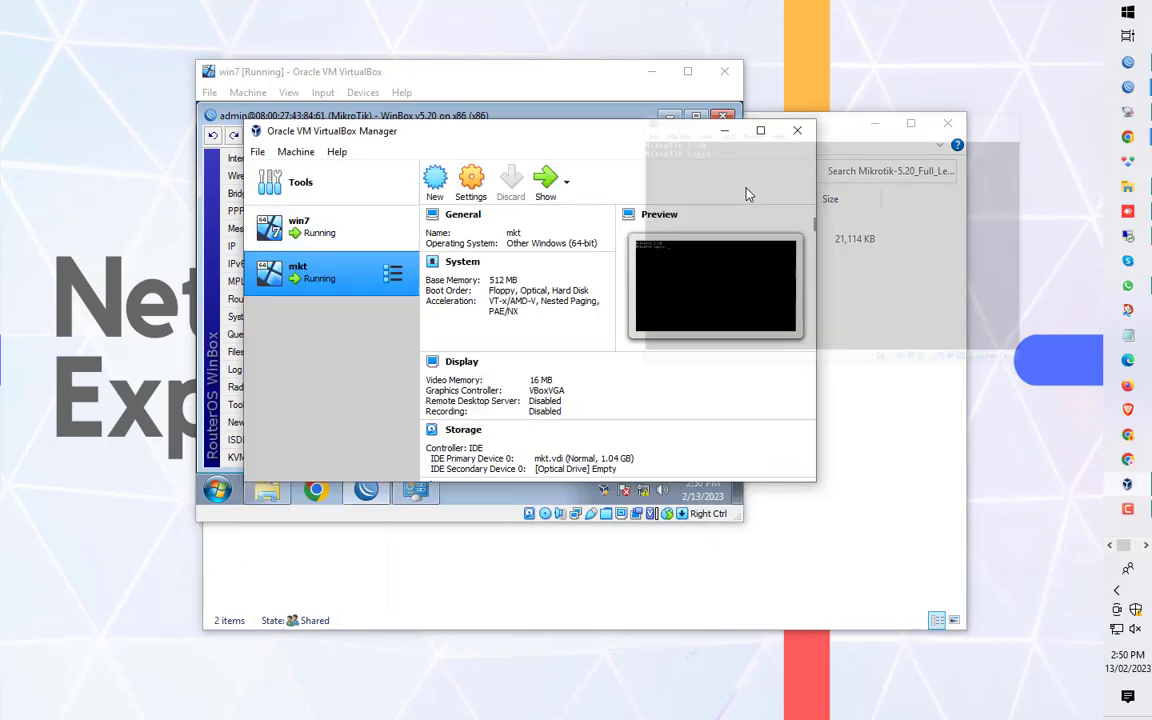
left_click(724, 130)
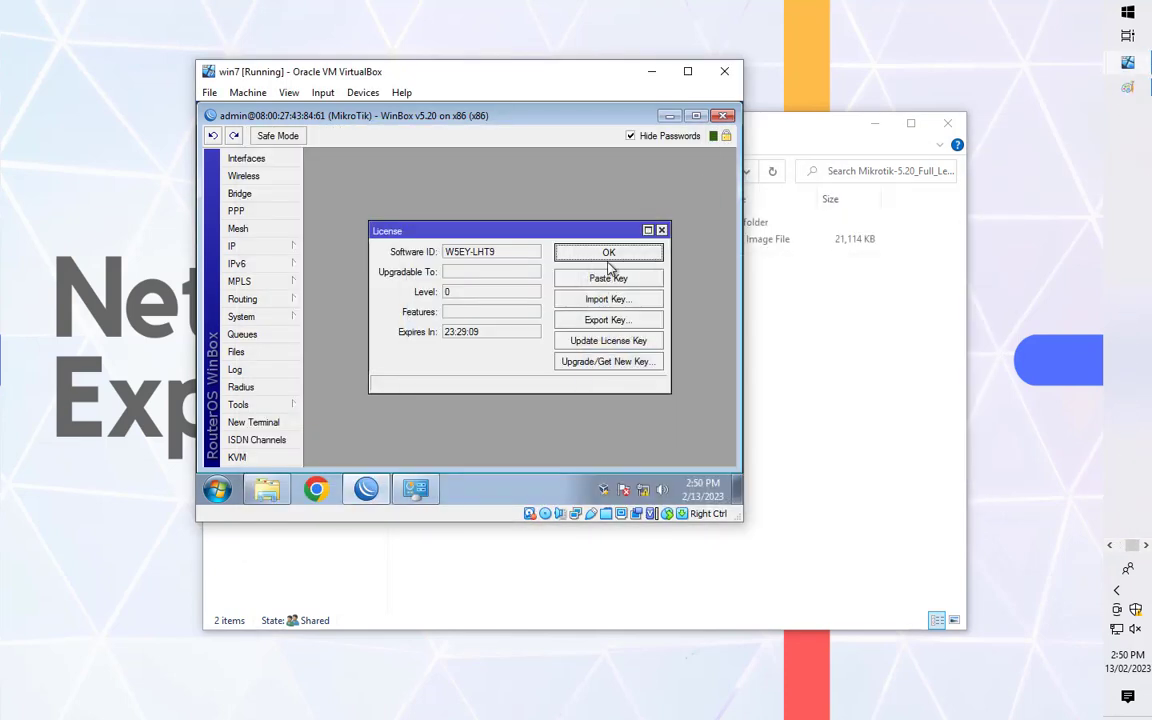
left_click(606, 252)
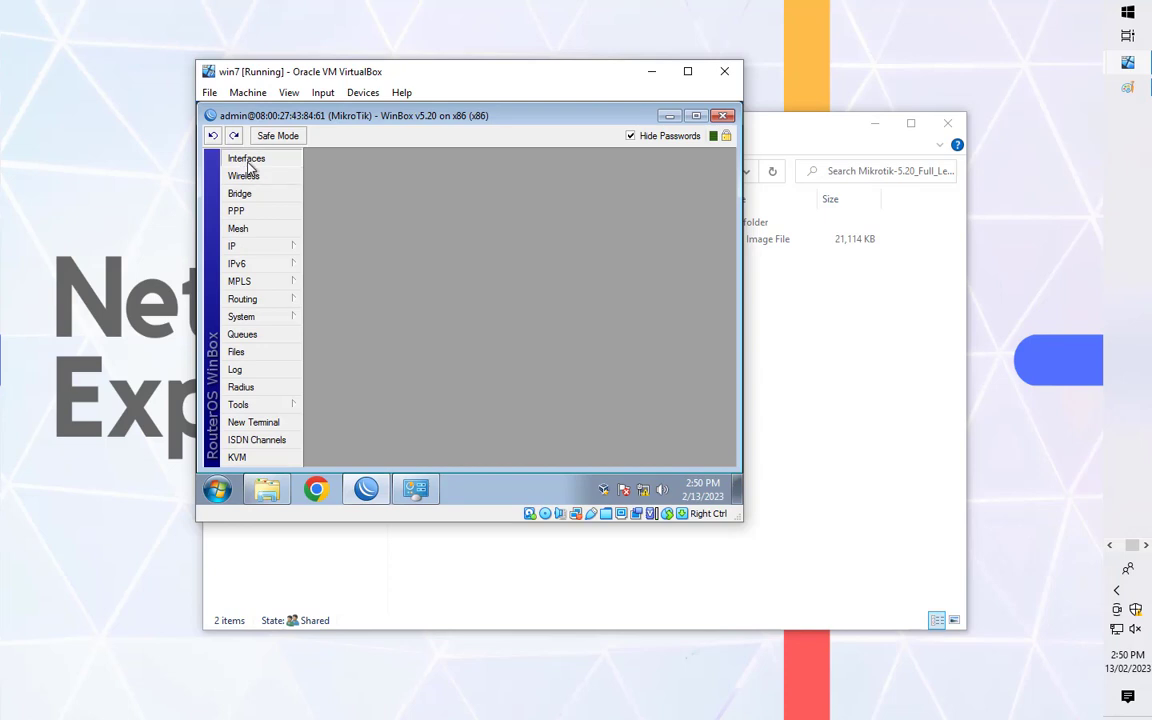
- Open the interface list, close the WinBox session and reconnect to the MikroTik neighbor listed with IP 0.0.0.0
left_click(245, 158)
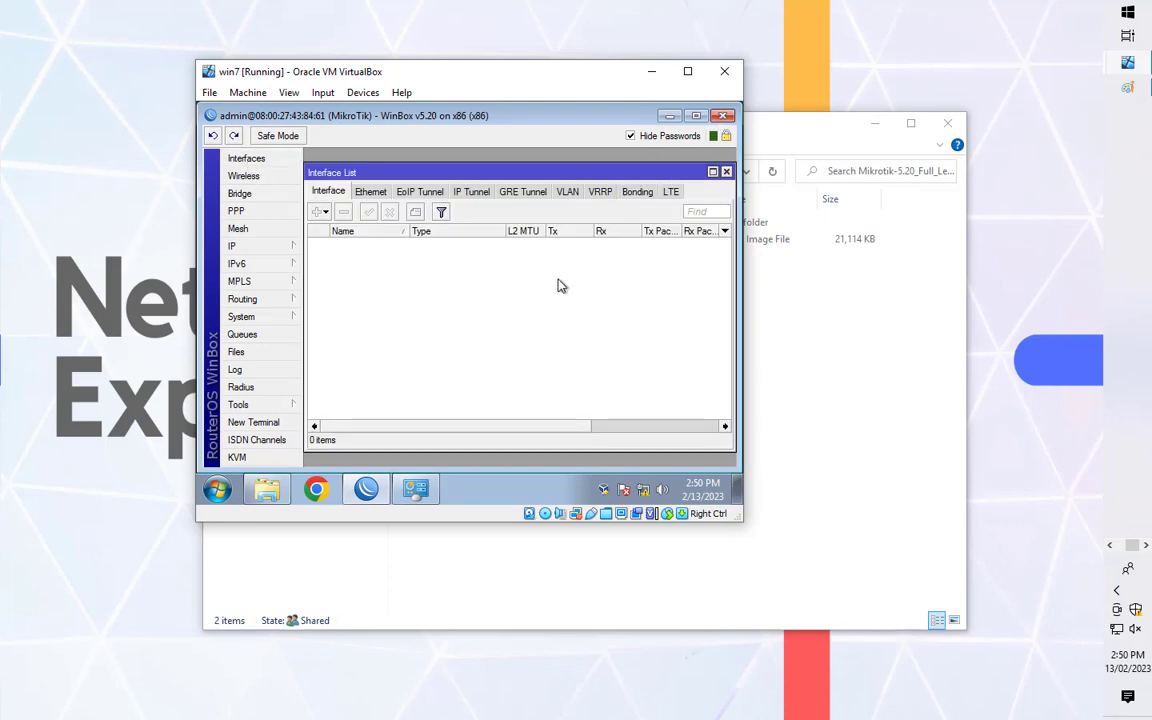
left_click(720, 118)
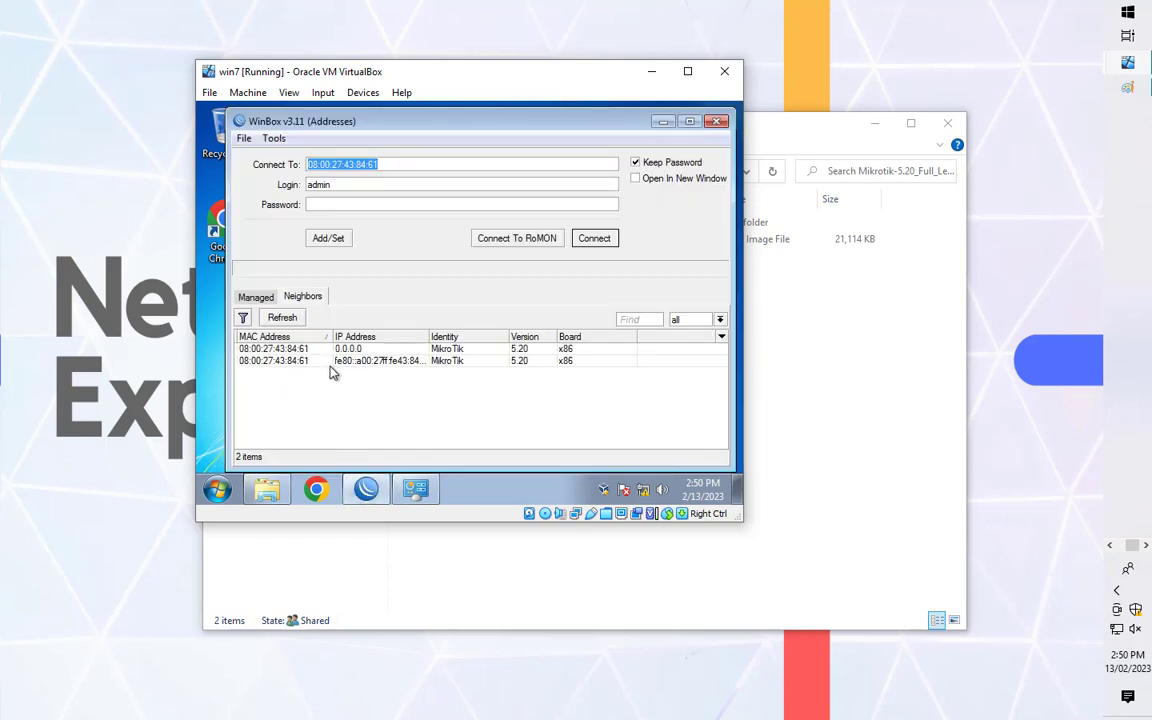
left_click(303, 350)
left_click(596, 239)
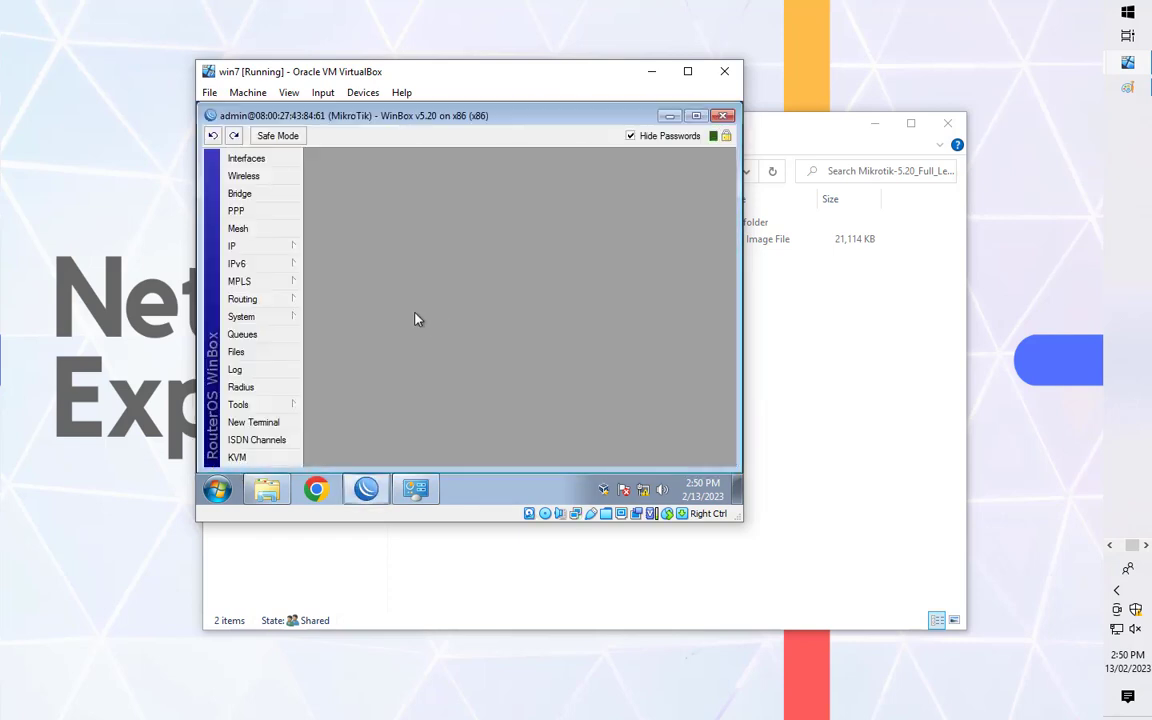
- Check the router's license level in WinBox's License window and close it
mouse_move(300, 317)
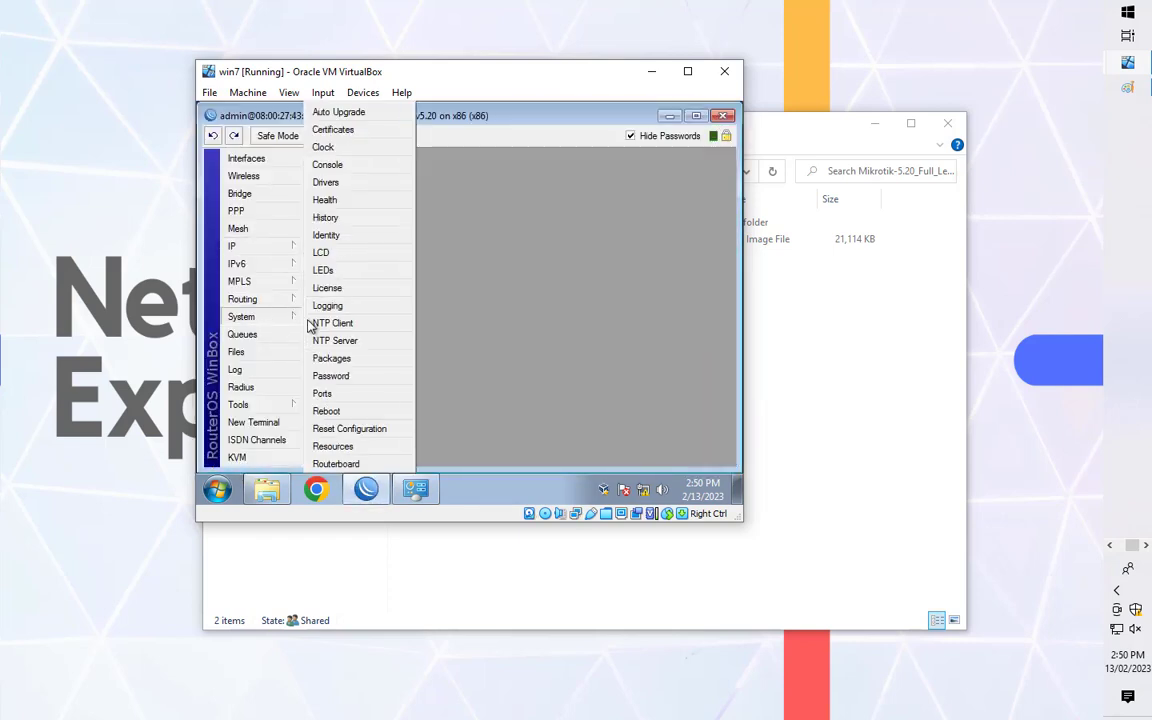
left_click(329, 288)
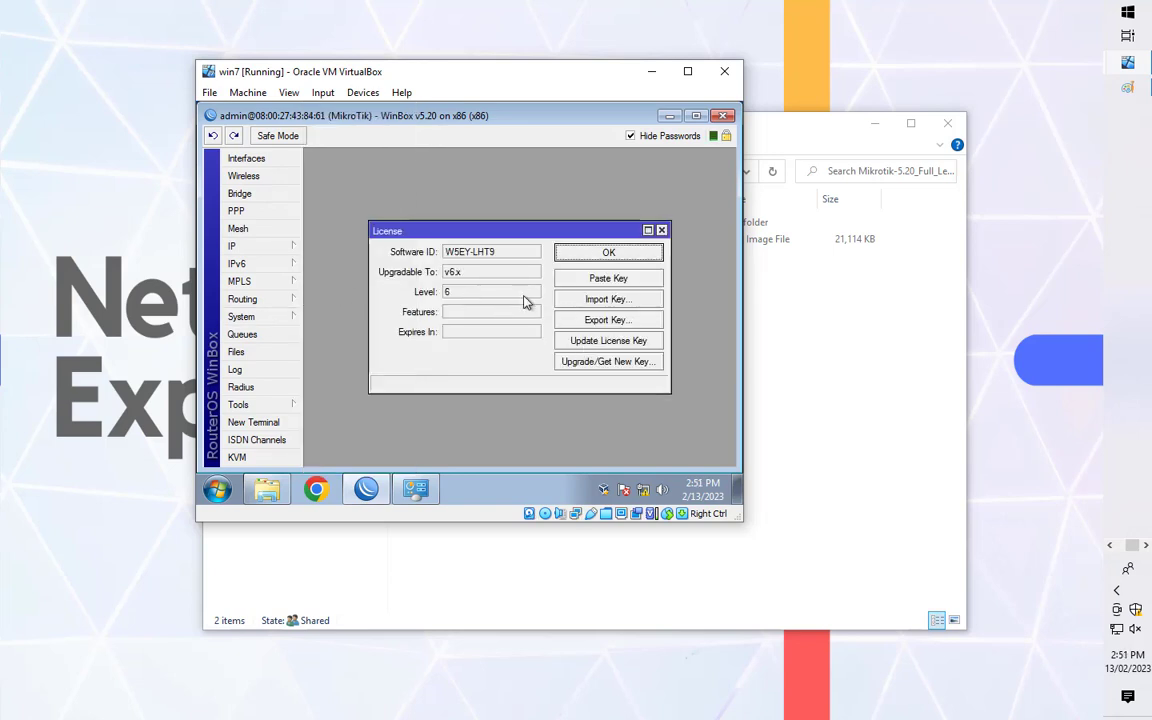
left_click(603, 255)
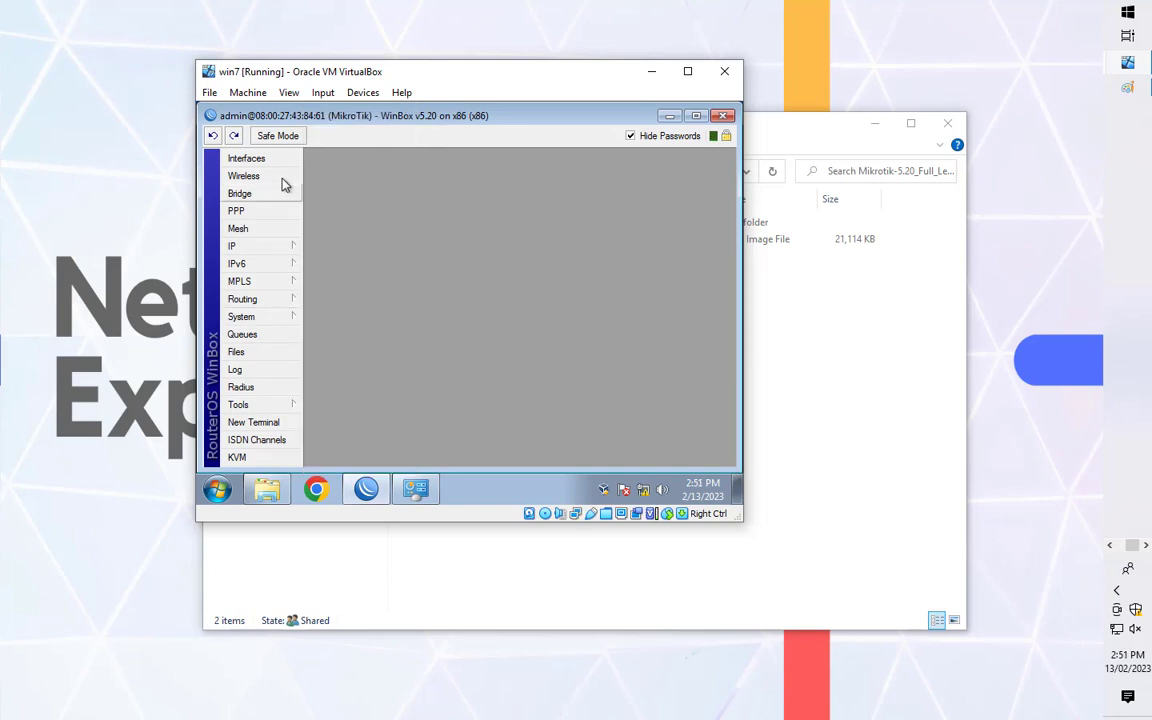
- Open the router's interface list and check the MAC address of ether2 without changing the interface
left_click(255, 159)
left_click(345, 255)
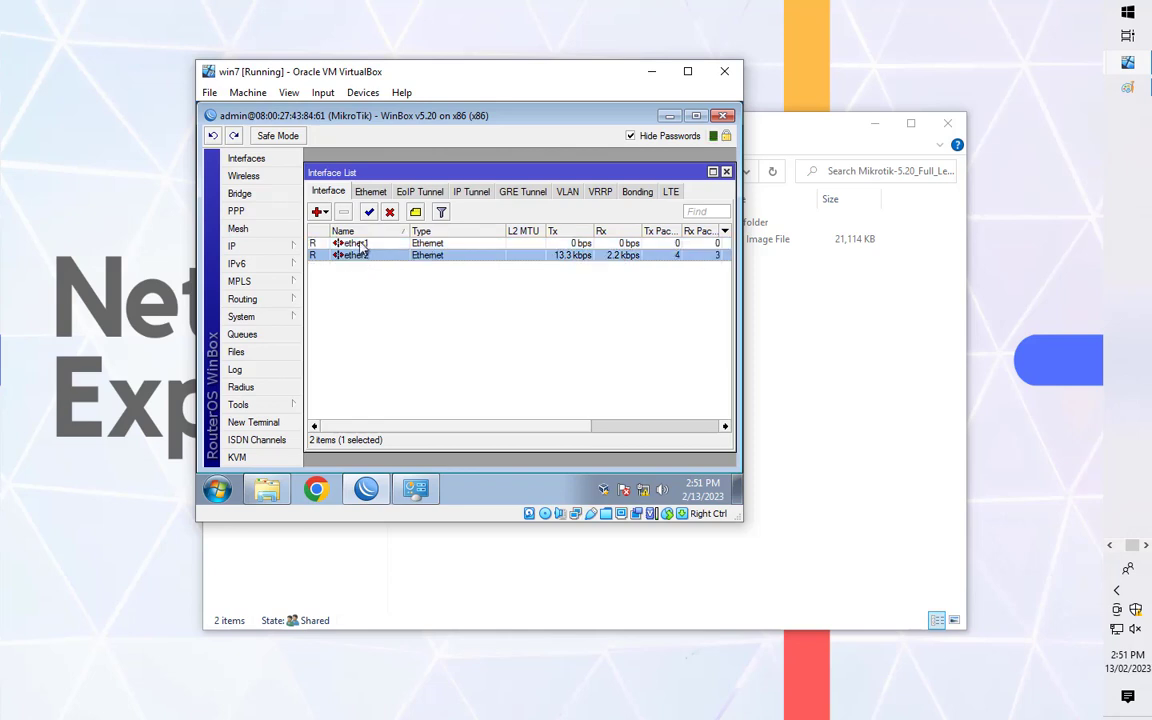
double_click(368, 255)
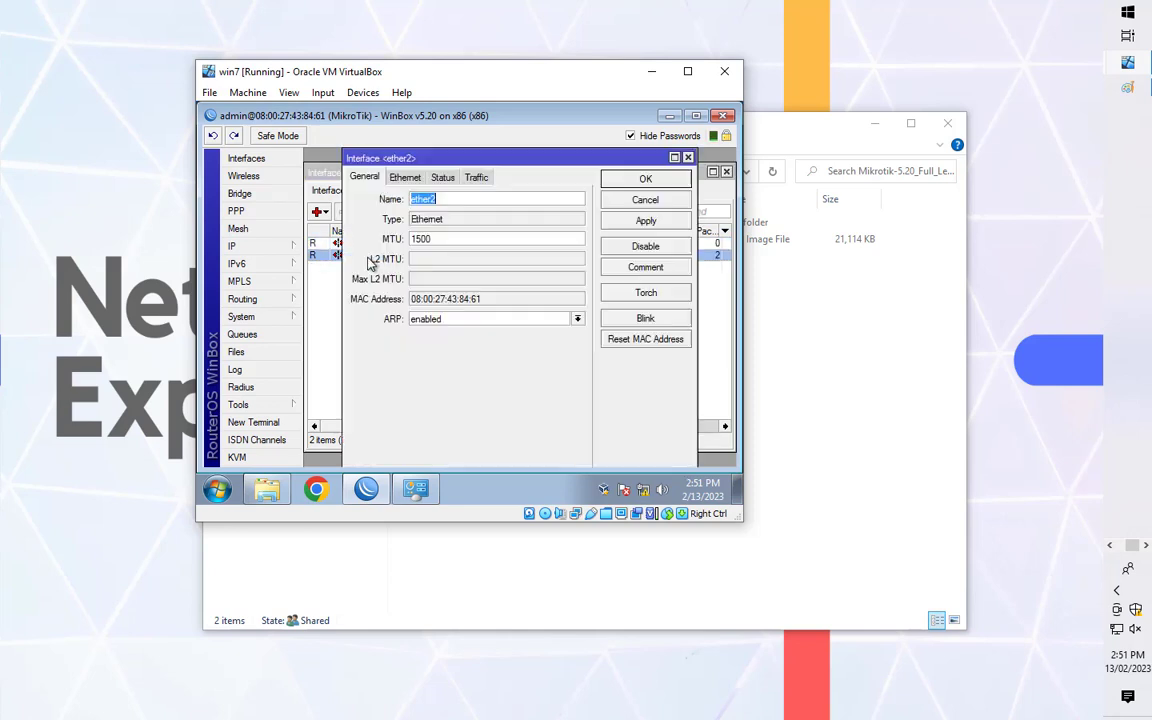
left_click_drag(470, 305, 421, 300)
left_click(645, 200)
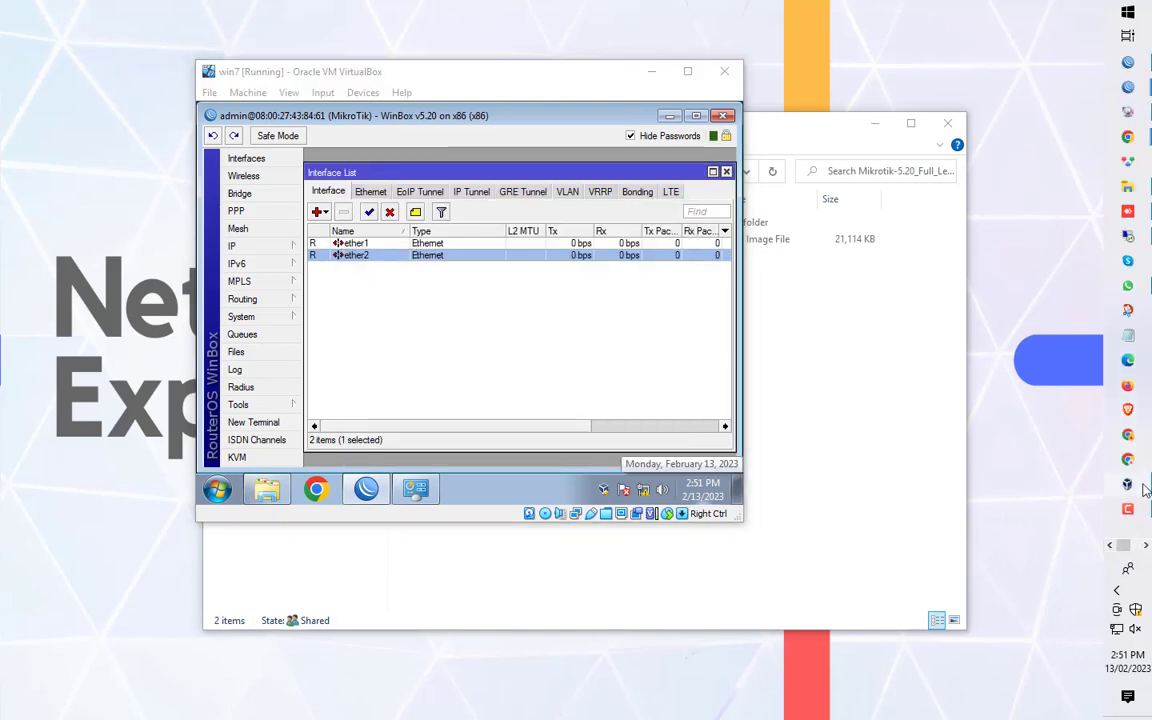
- Examine the attachment type and MAC address of Adapter 1 and Adapter 2 in the mkt machine's VirtualBox network settings
key("alt+Tab")
left_click(350, 228)
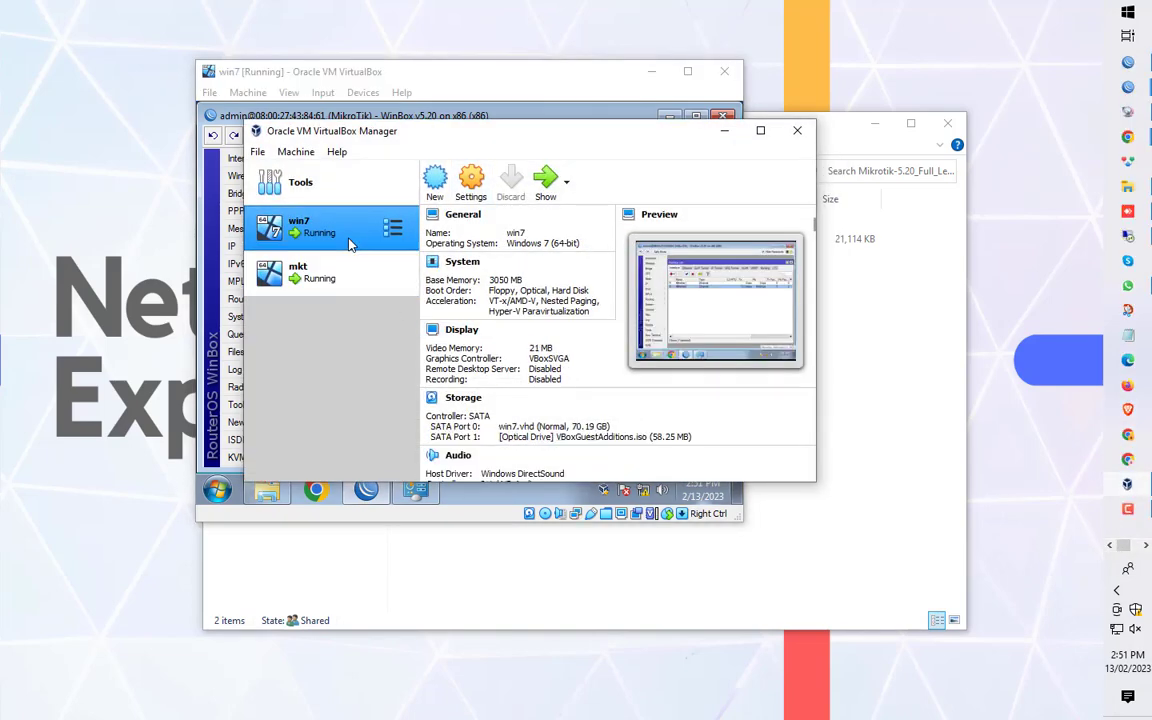
left_click(398, 262)
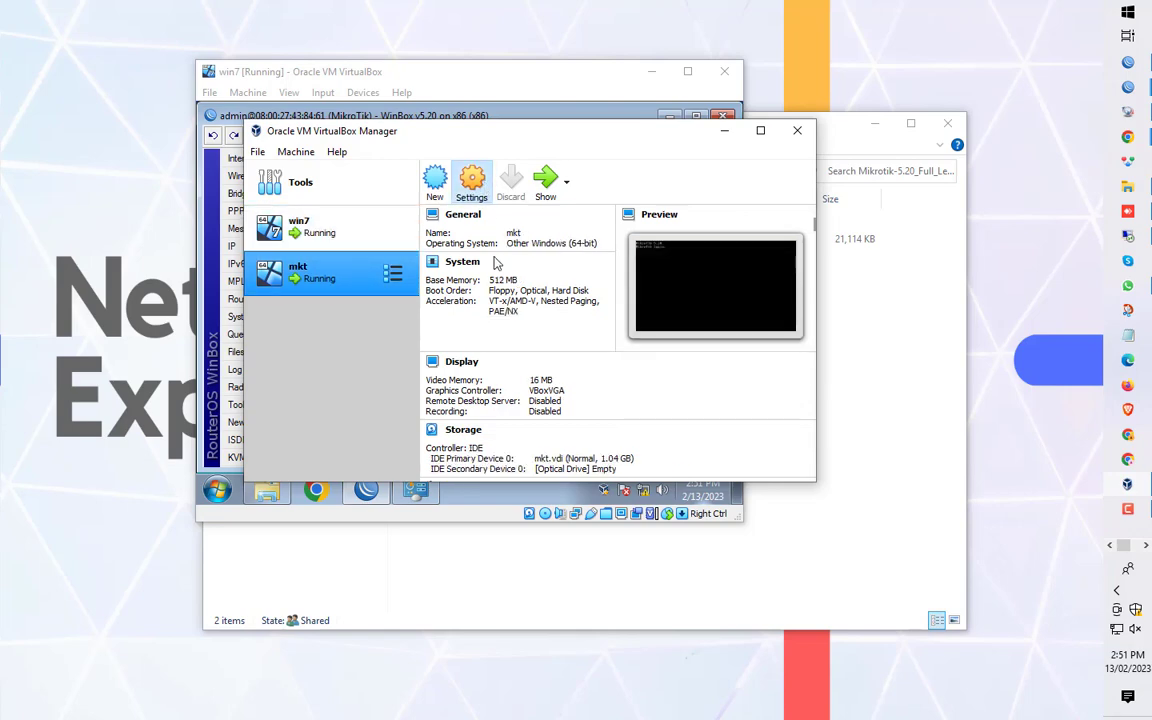
left_click(330, 264)
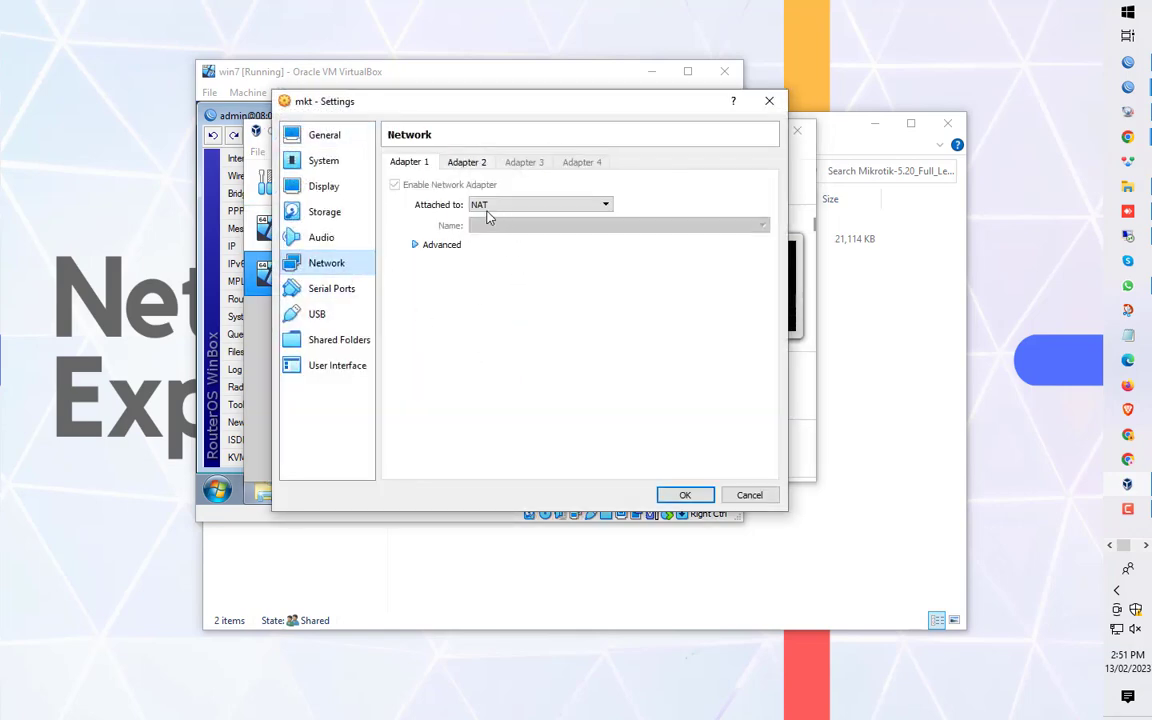
left_click(441, 246)
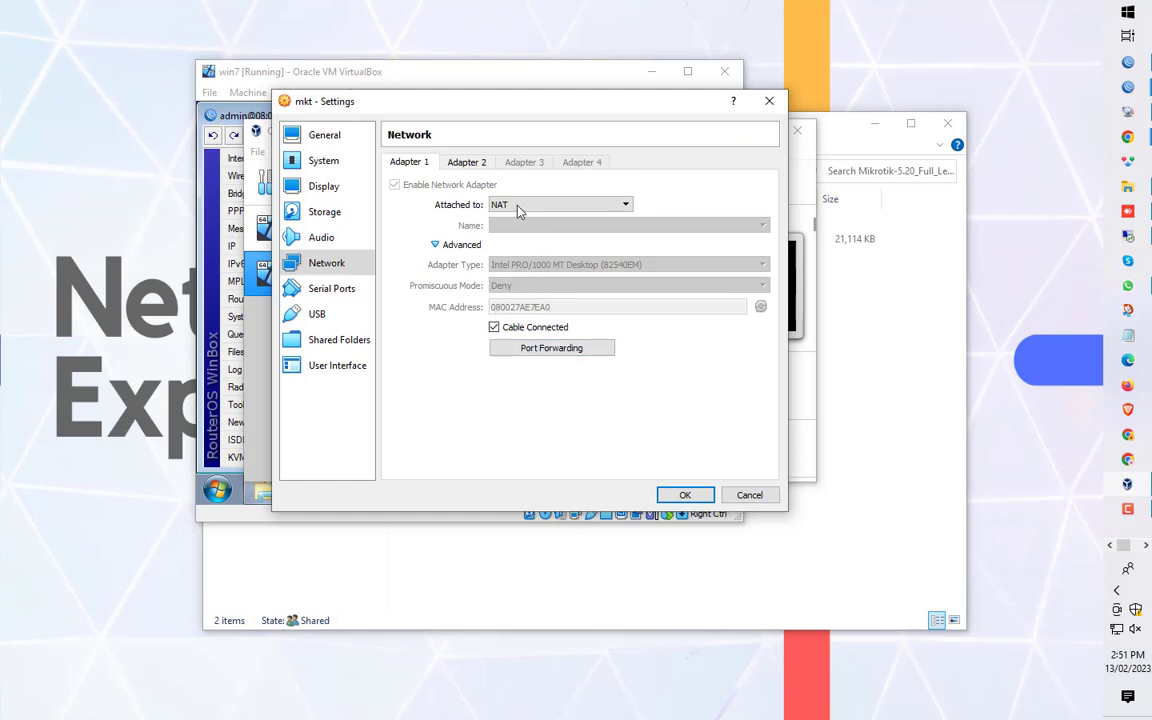
left_click(480, 165)
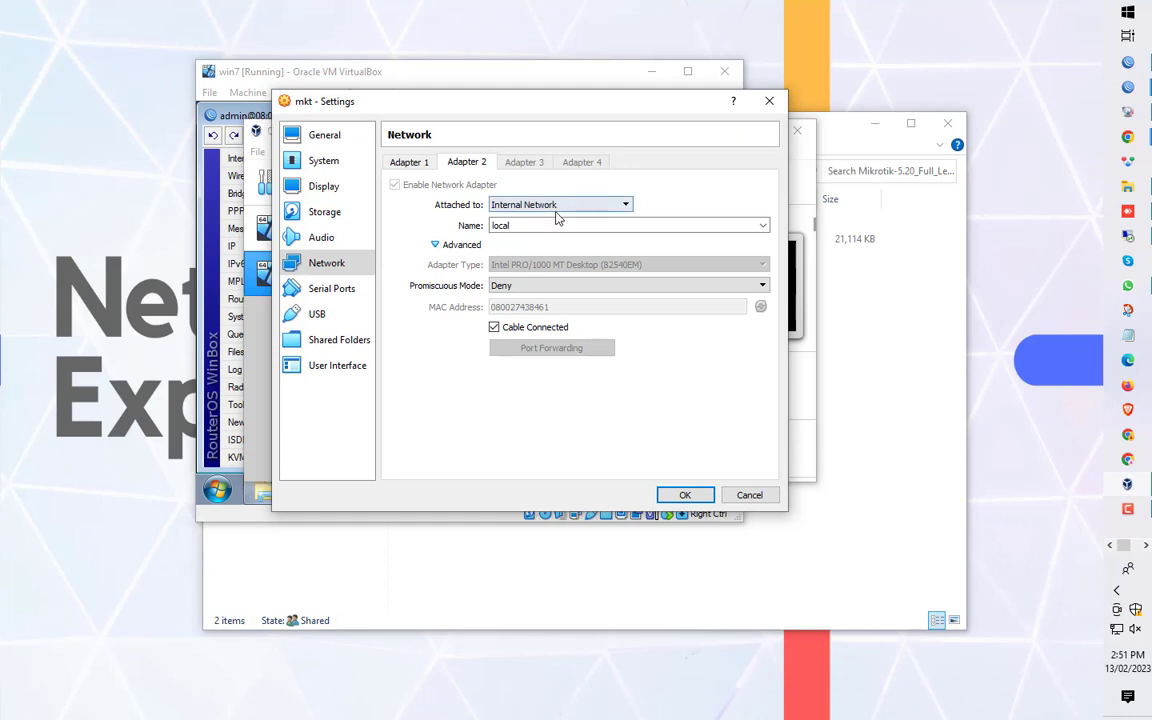
left_click(503, 225)
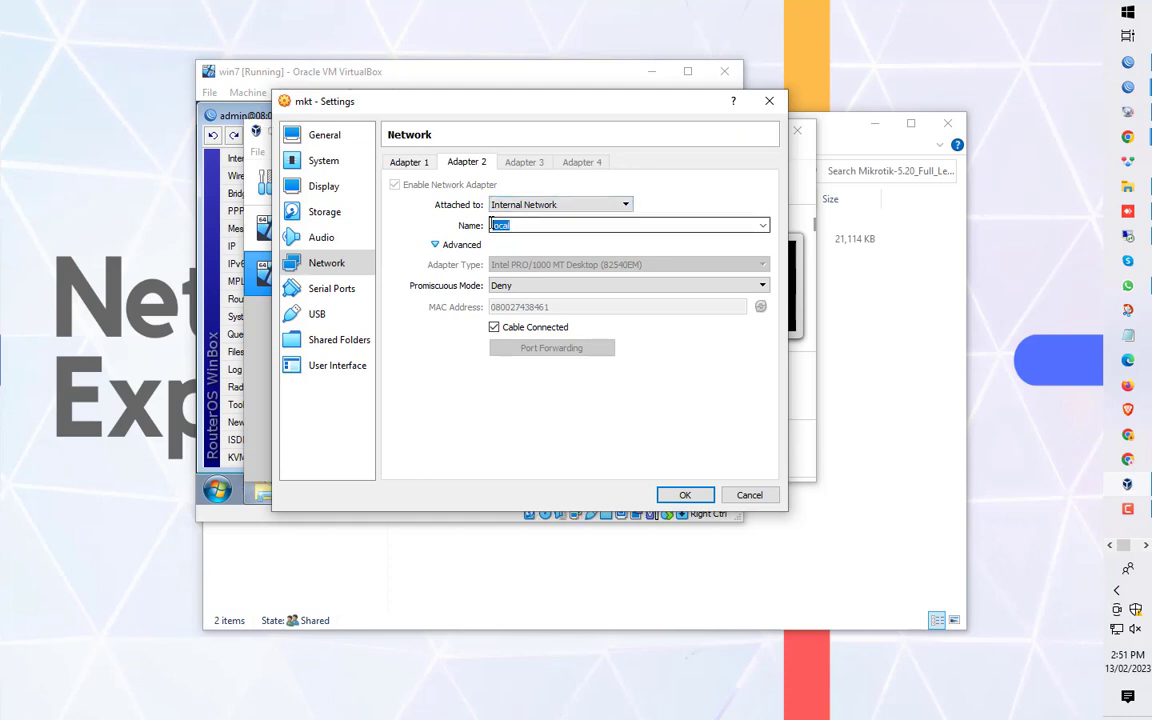
left_click(766, 106)
left_click(679, 100)
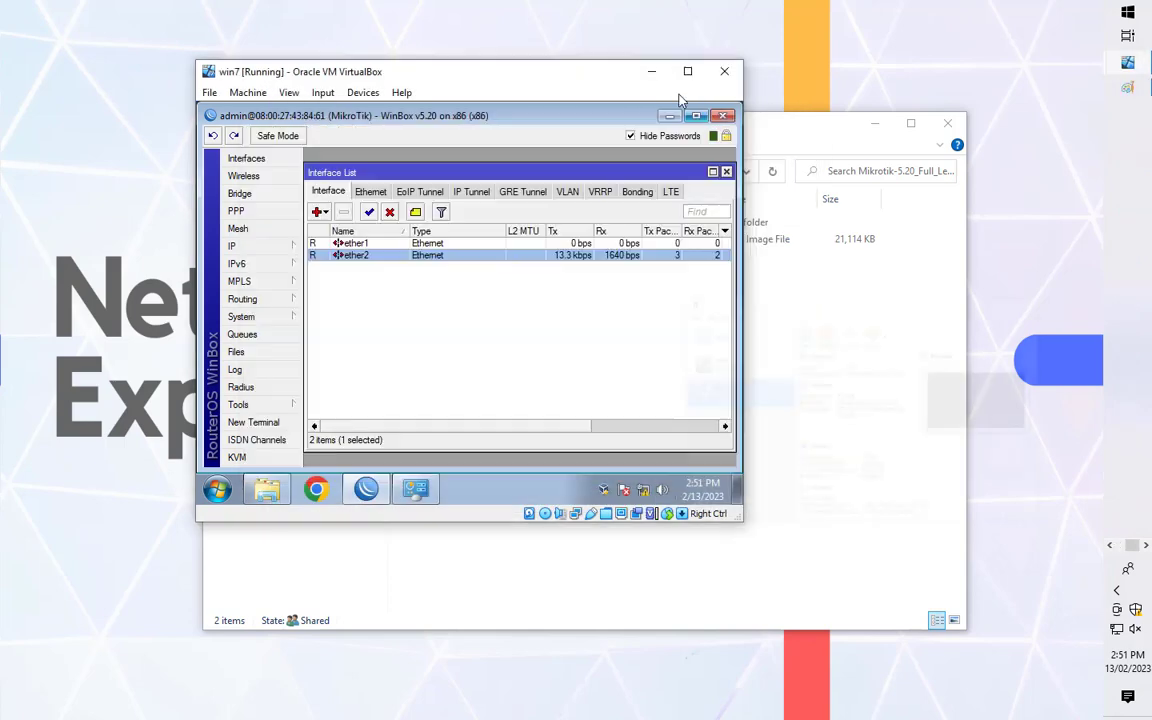
- Minimize the Explorer window and bring the win7 machine's window with WinBox back to the front
left_click(653, 73)
left_click(872, 126)
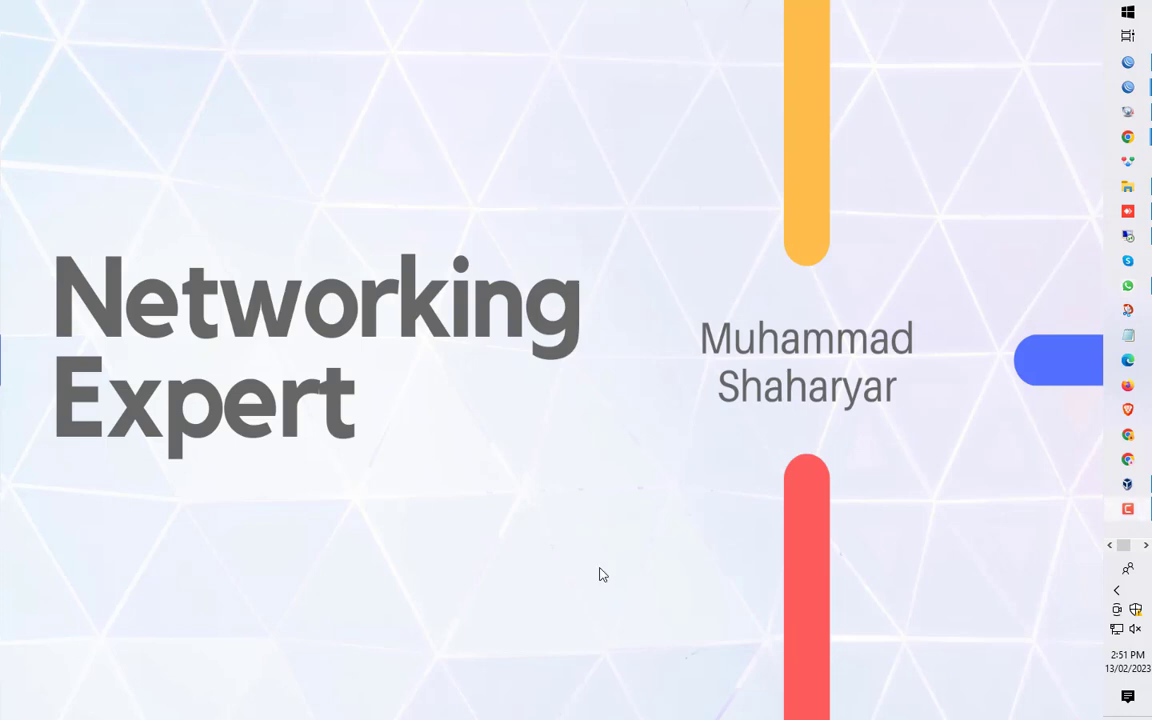
key("alt+Tab")
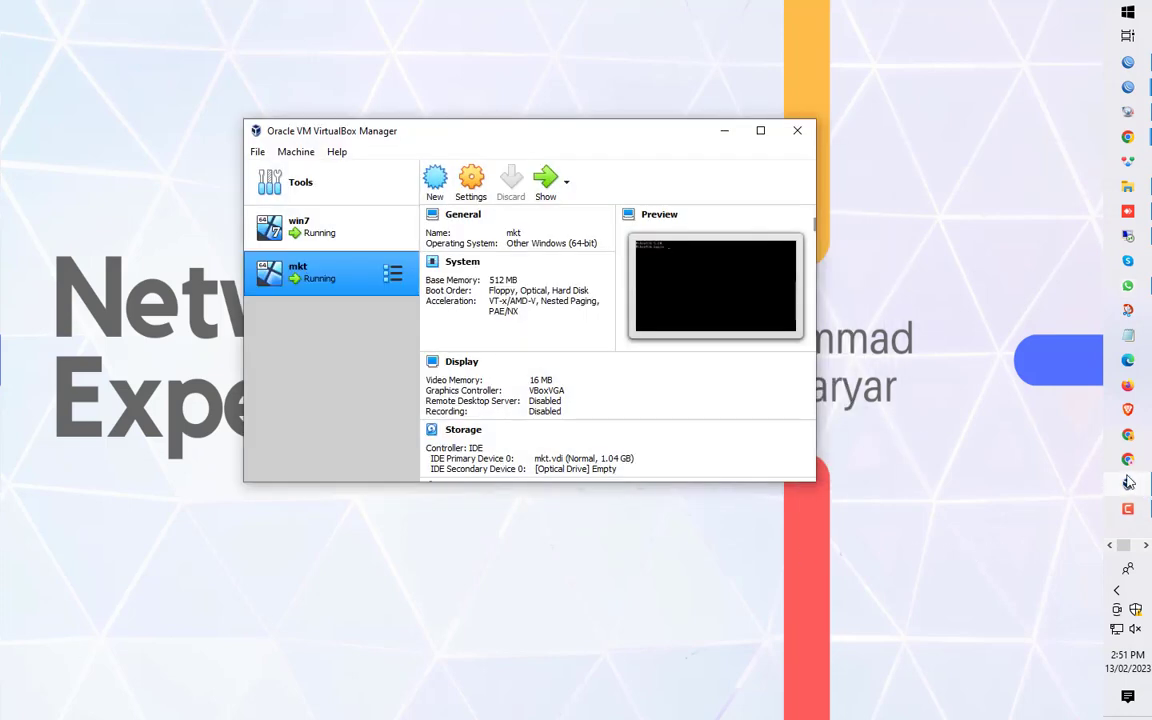
left_click(1128, 482)
left_click(1146, 546)
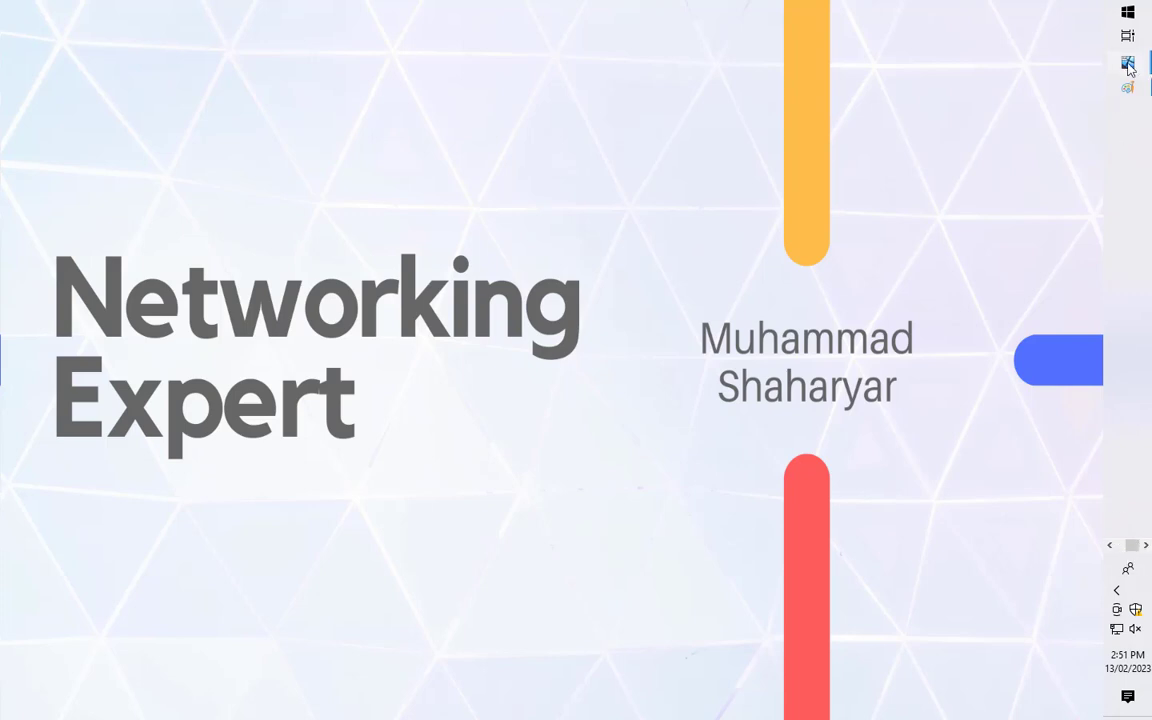
mouse_move(1128, 66)
left_click(1003, 185)
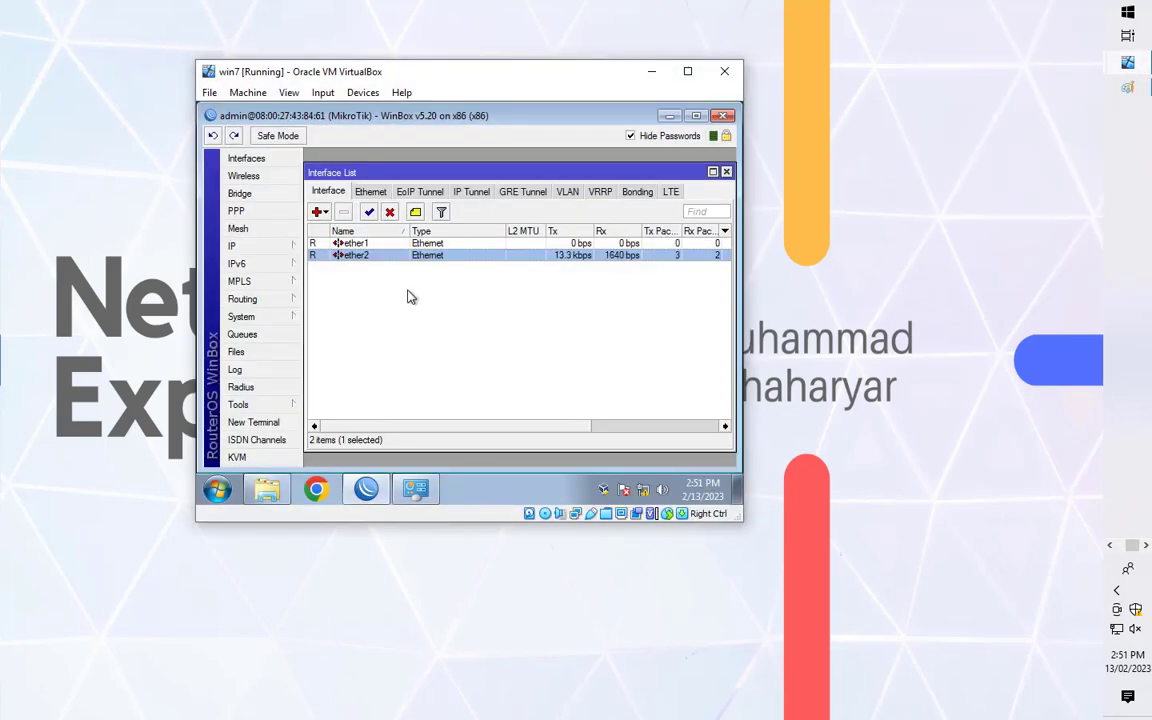
- Check the MAC addresses of ether1 and ether2 in WinBox, leaving both interfaces unedited
double_click(398, 243)
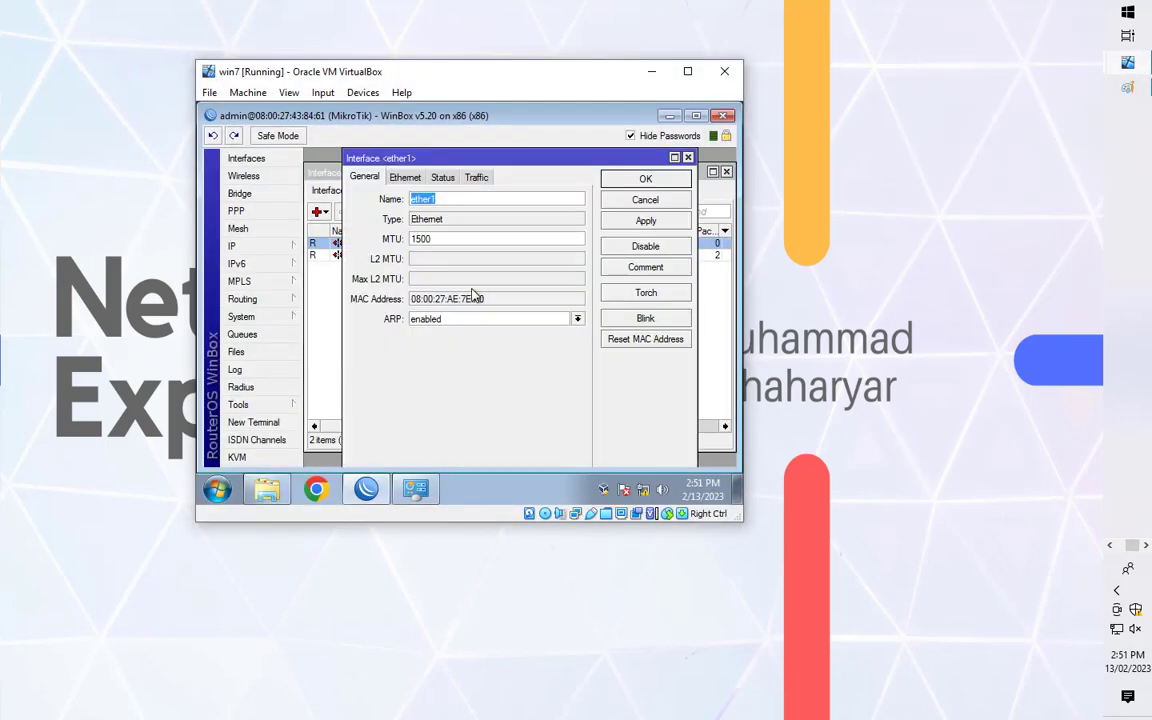
left_click_drag(453, 298, 485, 290)
left_click(643, 199)
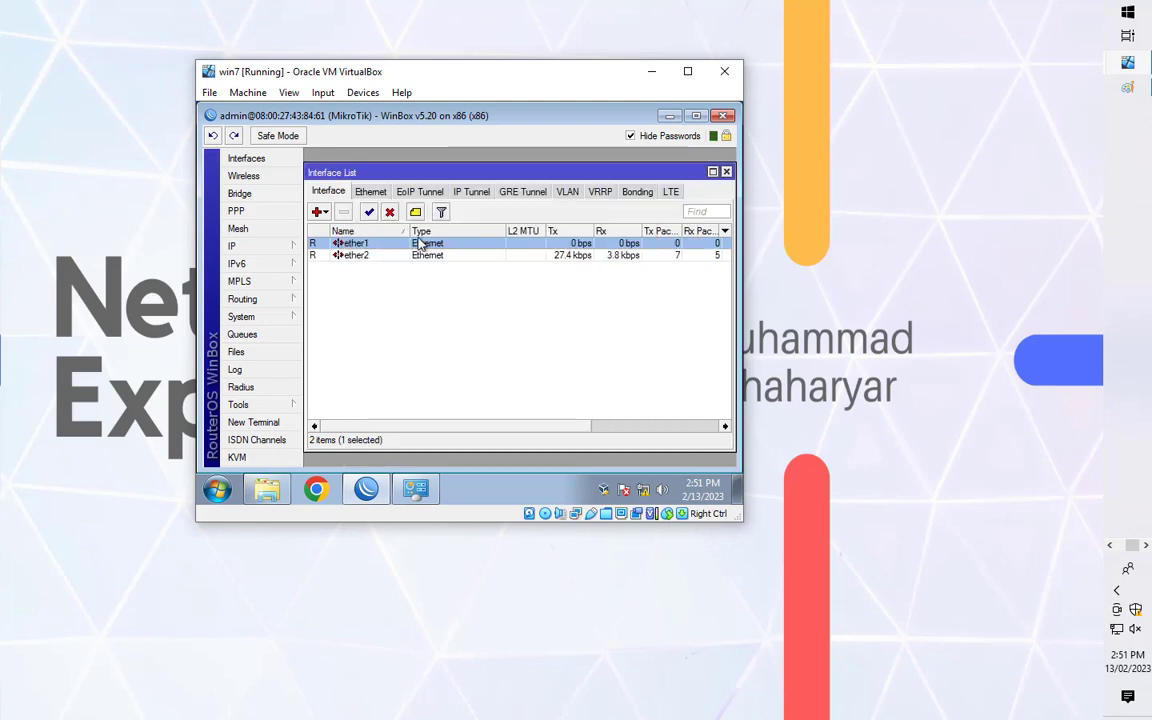
double_click(386, 258)
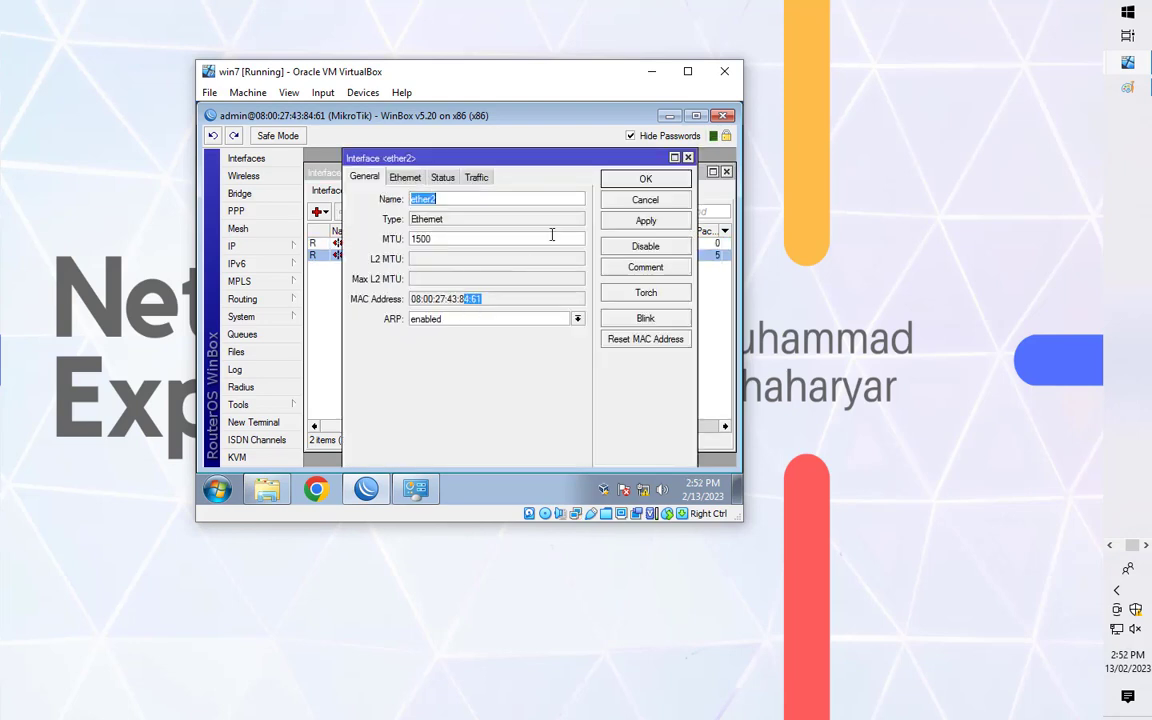
left_click(645, 199)
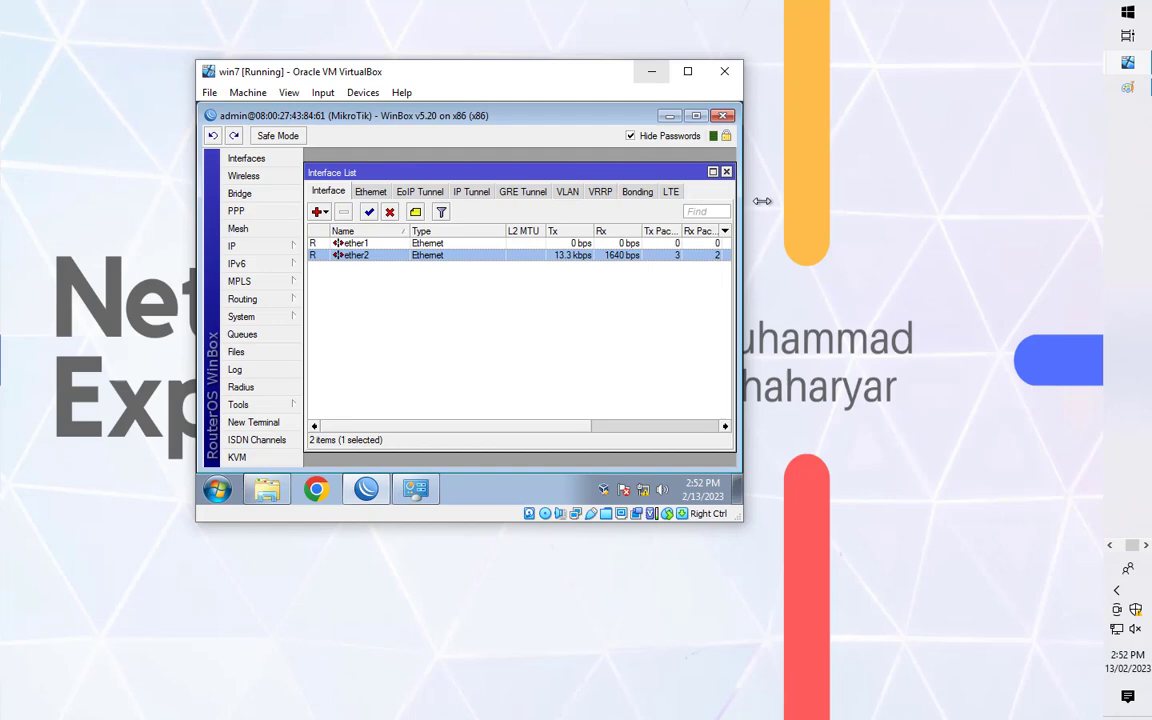
- Compare with Adapter 1's MAC address in the mkt machine's VirtualBox network settings, and return to the win7 machine
left_click(1127, 520)
left_click(1128, 485)
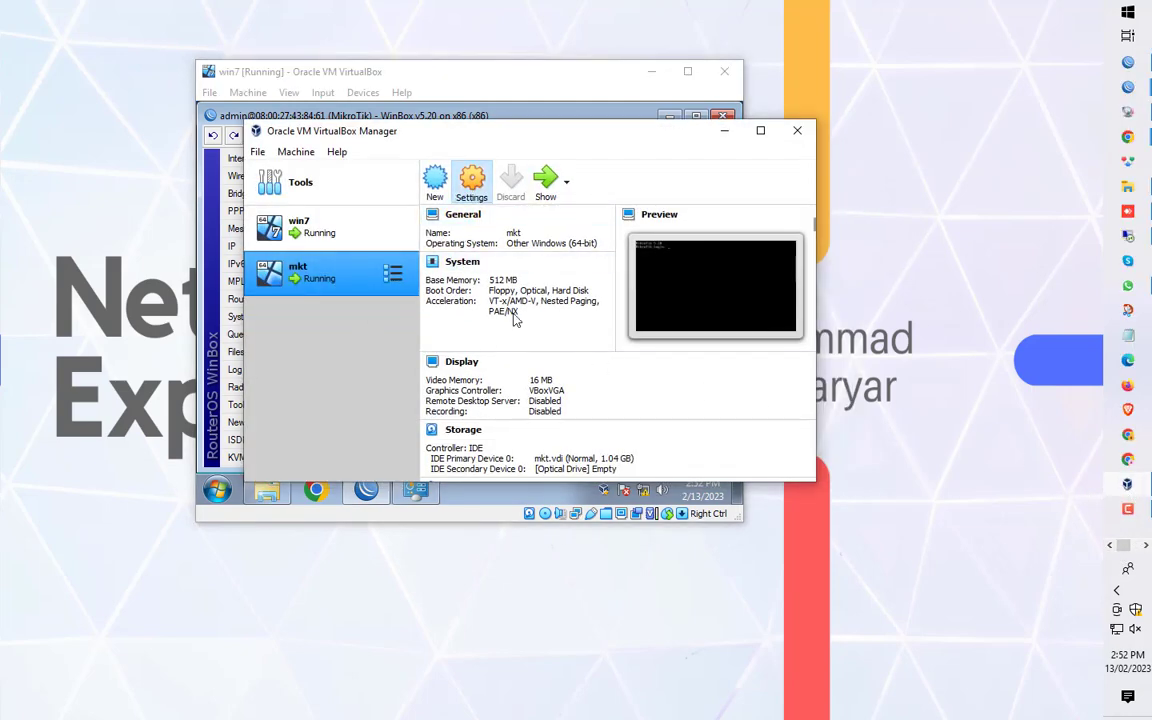
key("ctrl+s")
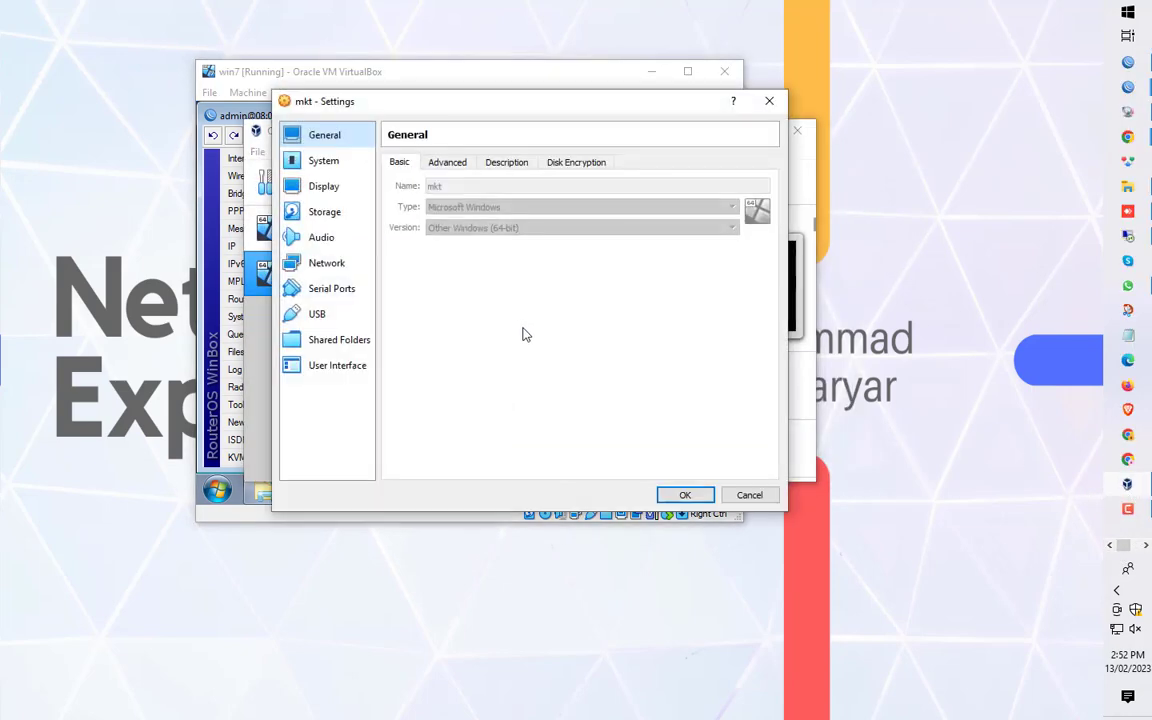
left_click(330, 263)
left_click(440, 246)
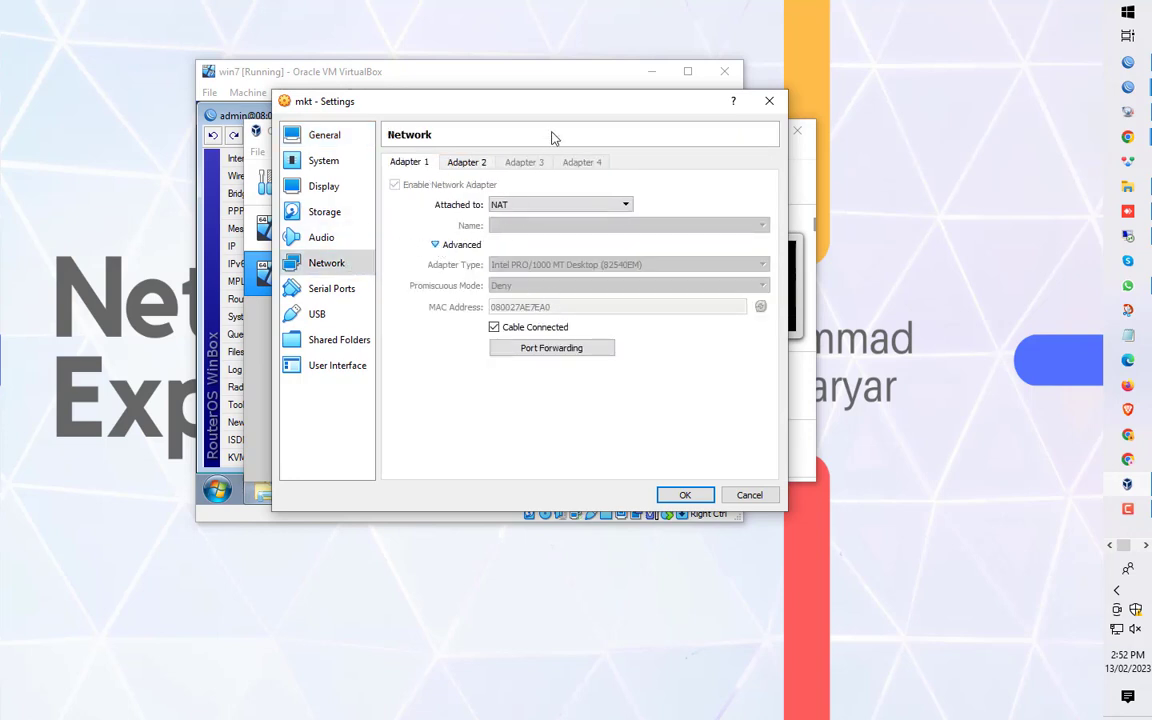
left_click(769, 101)
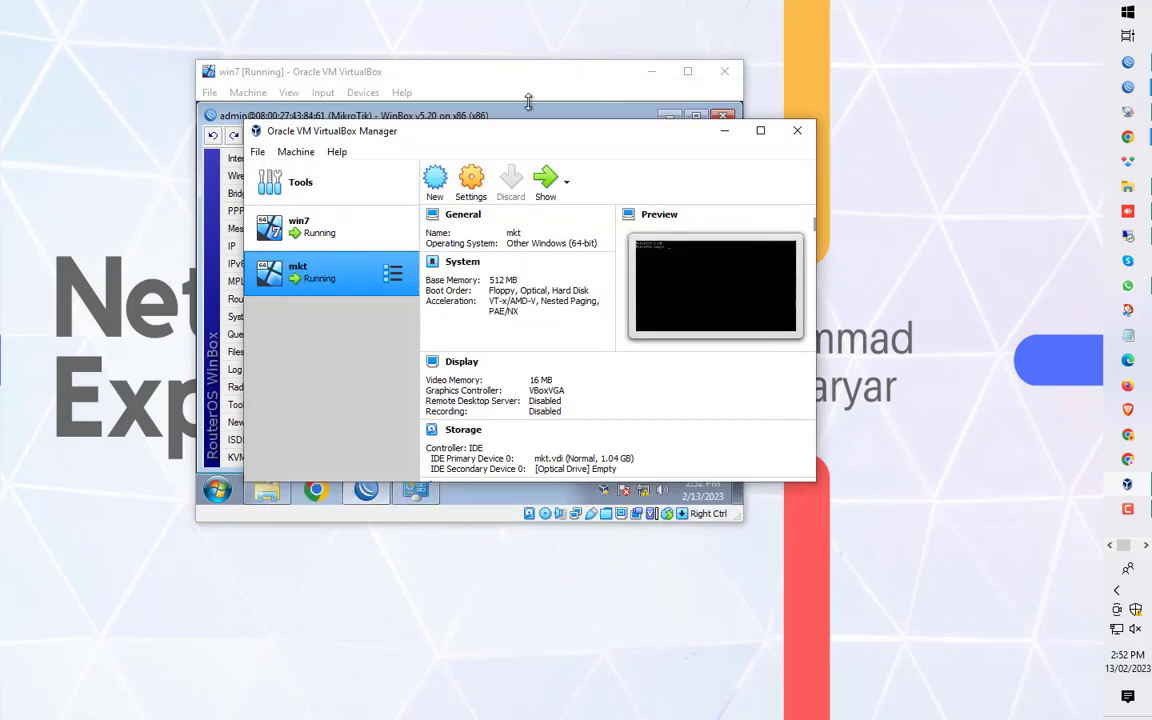
left_click(418, 80)
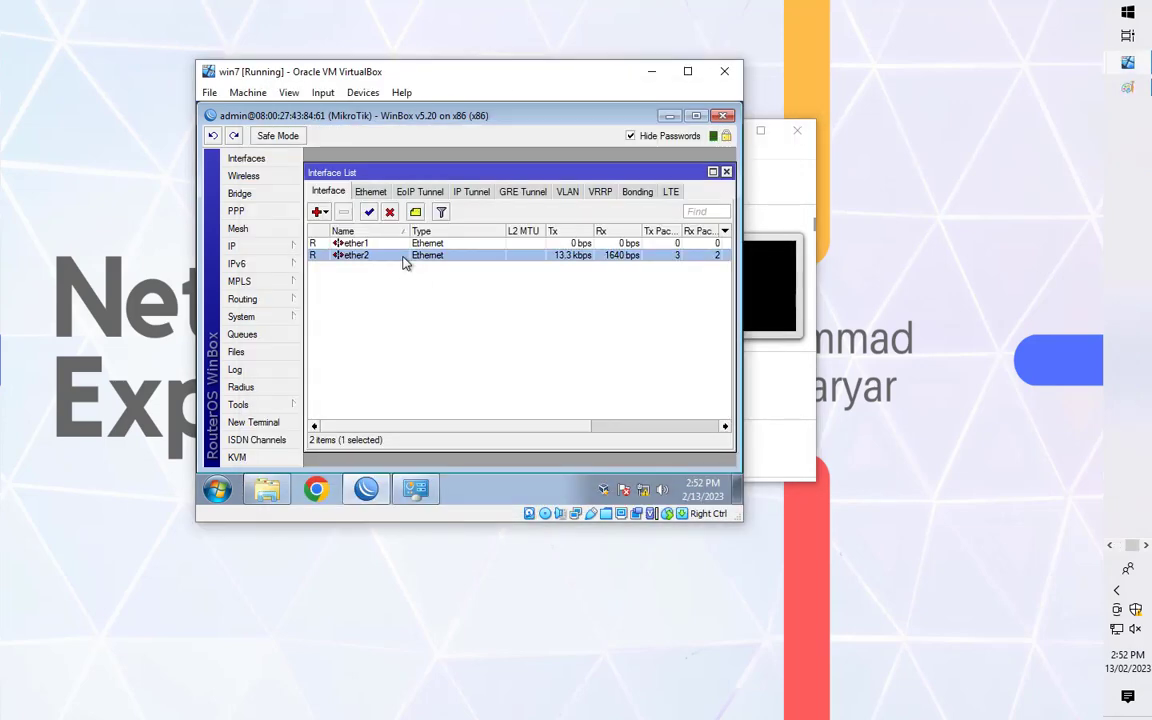
- Rename the ether1 interface as WAN
double_click(402, 258)
left_click(607, 202)
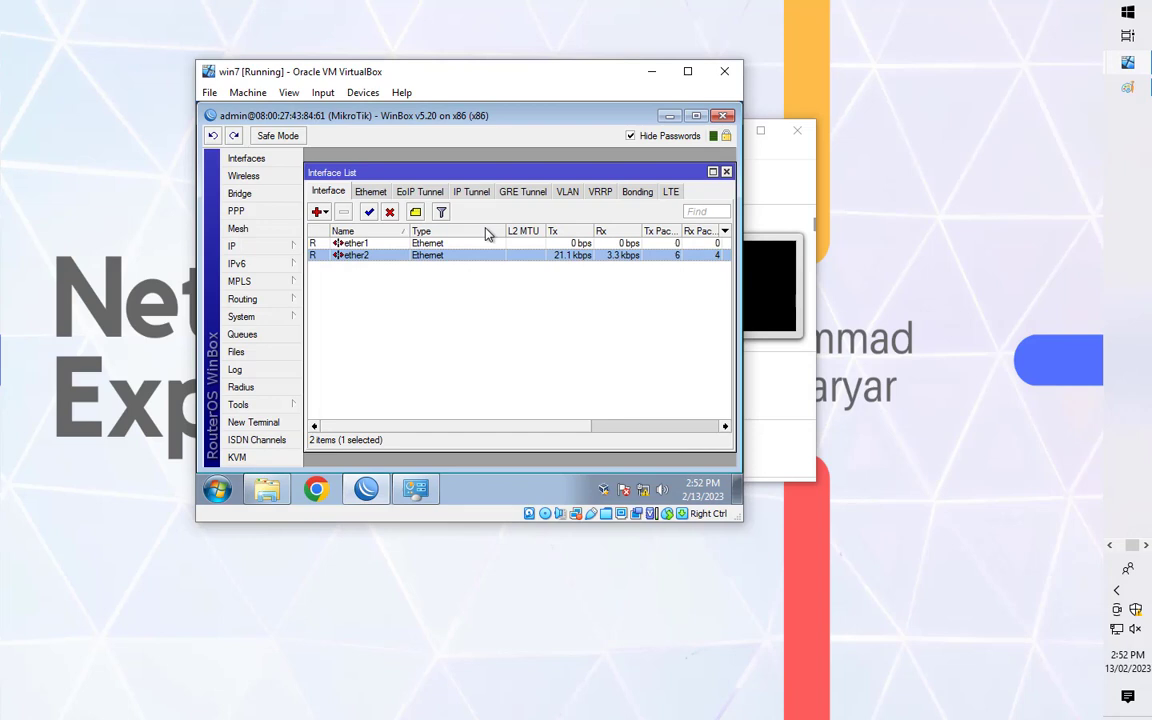
double_click(401, 244)
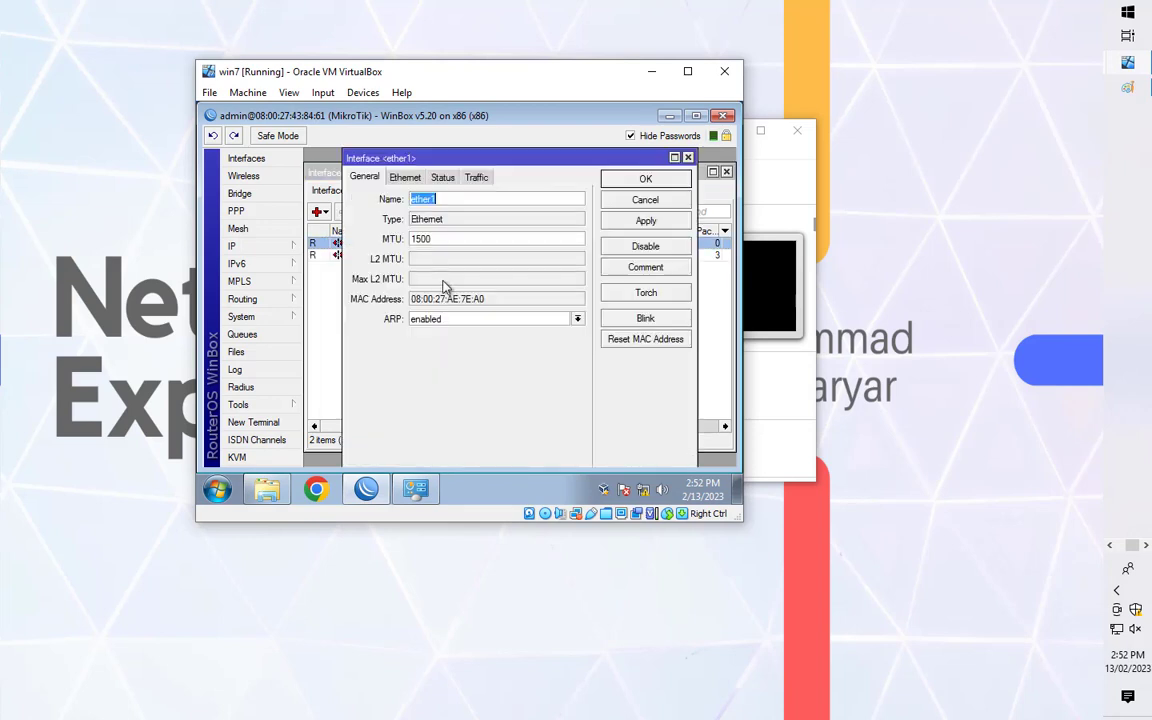
left_click(462, 198)
type("WAN")
left_click(645, 179)
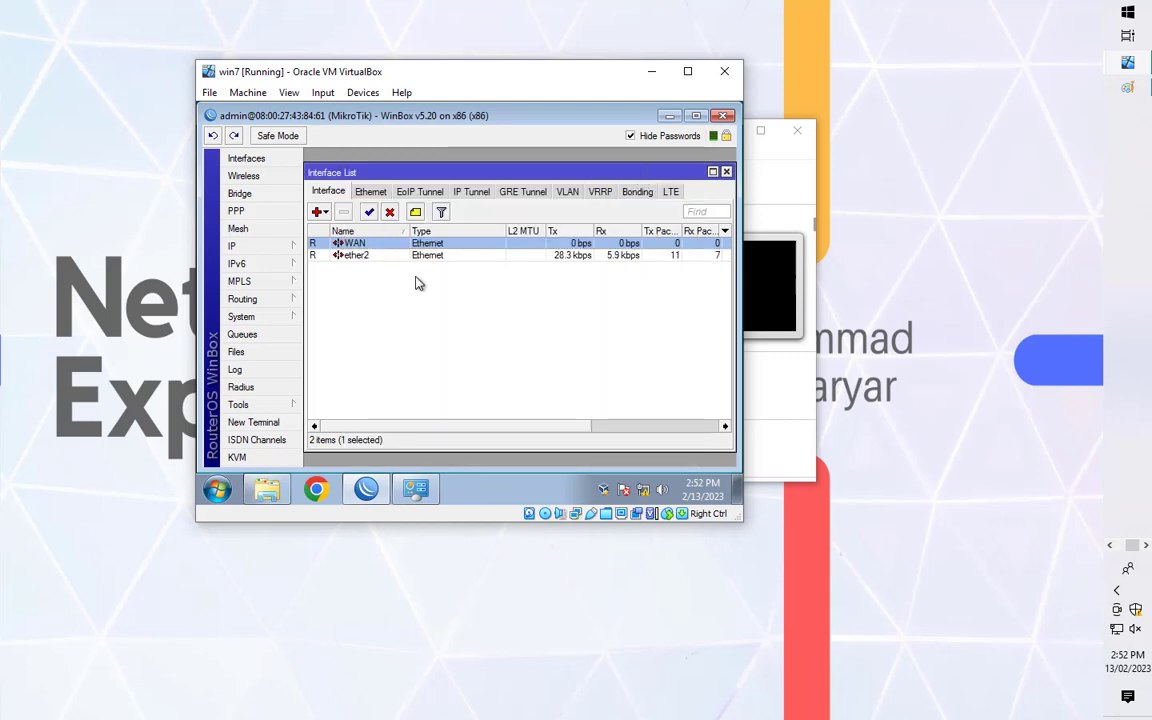
- Rename the ether2 interface as Local
double_click(360, 256)
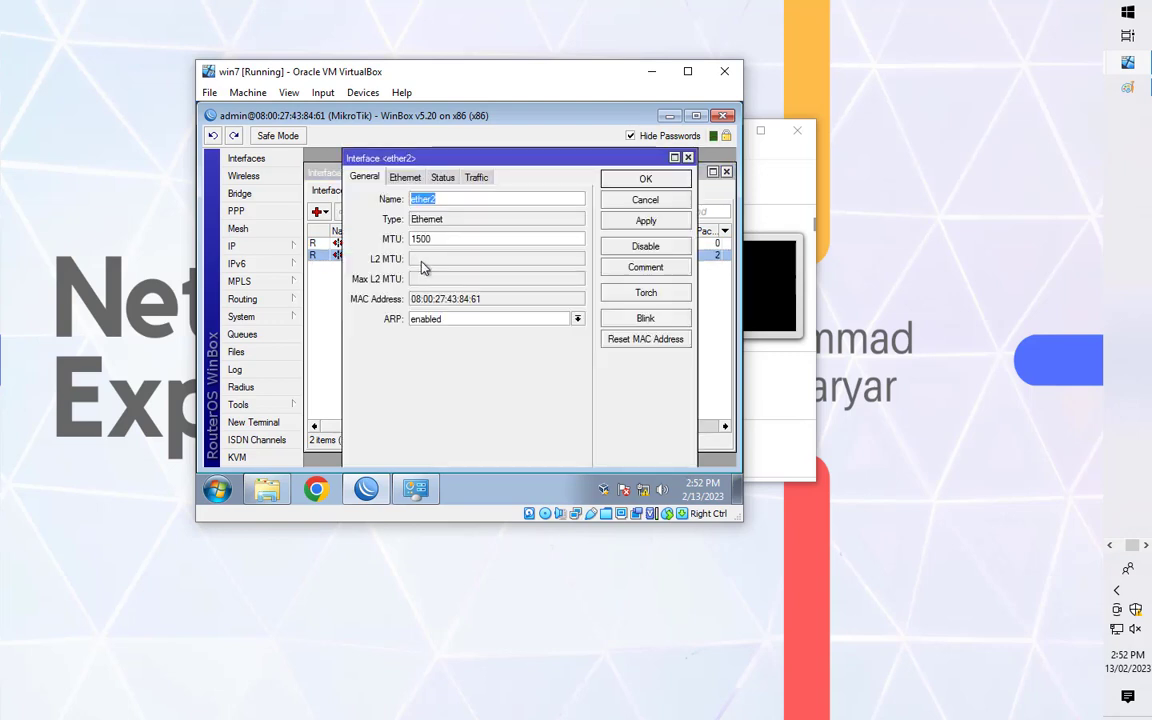
type("Local")
left_click(650, 180)
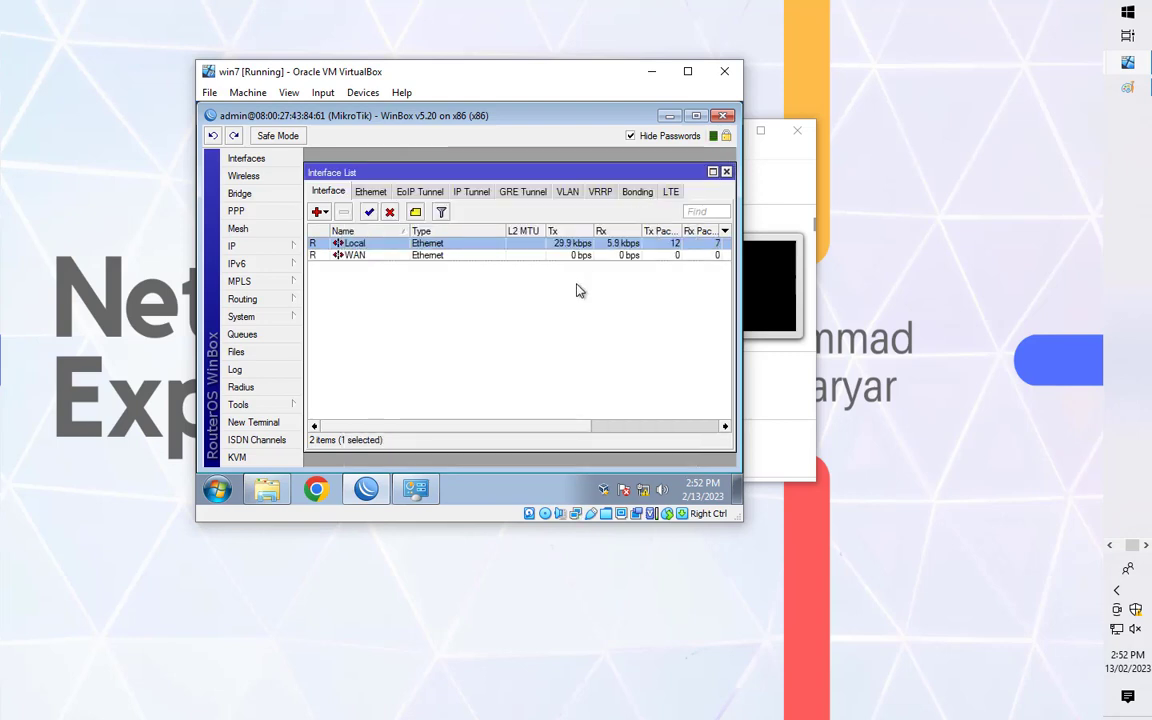
left_click(360, 255)
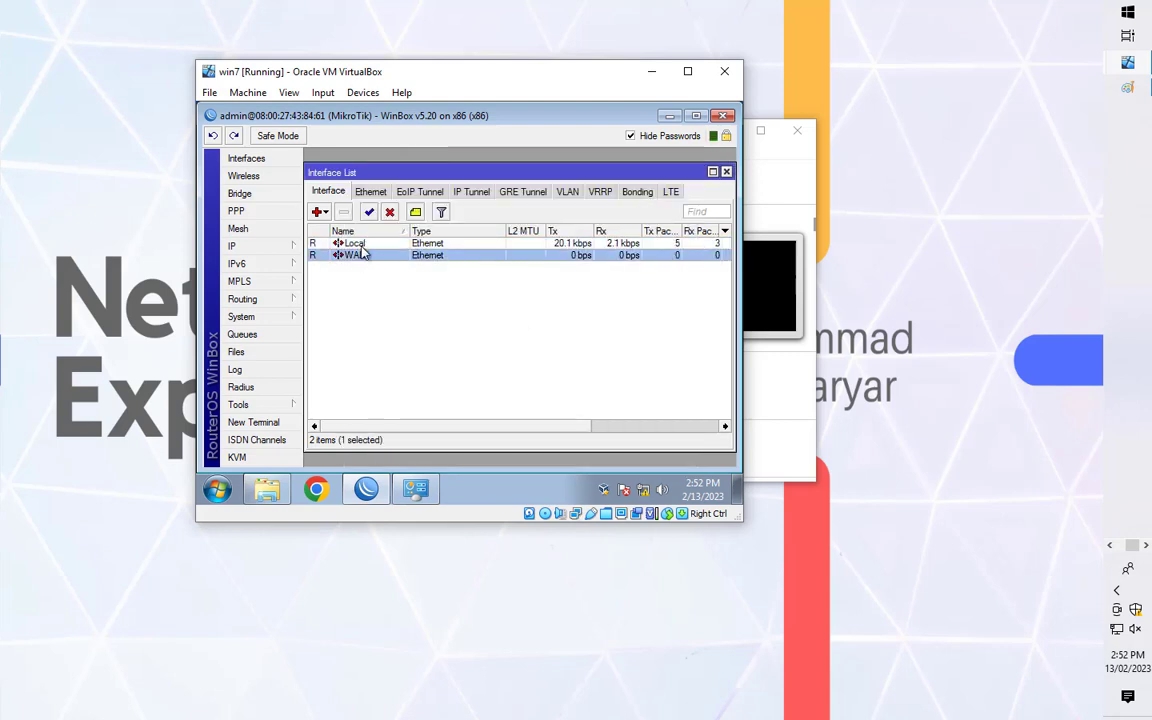
left_click(212, 330)
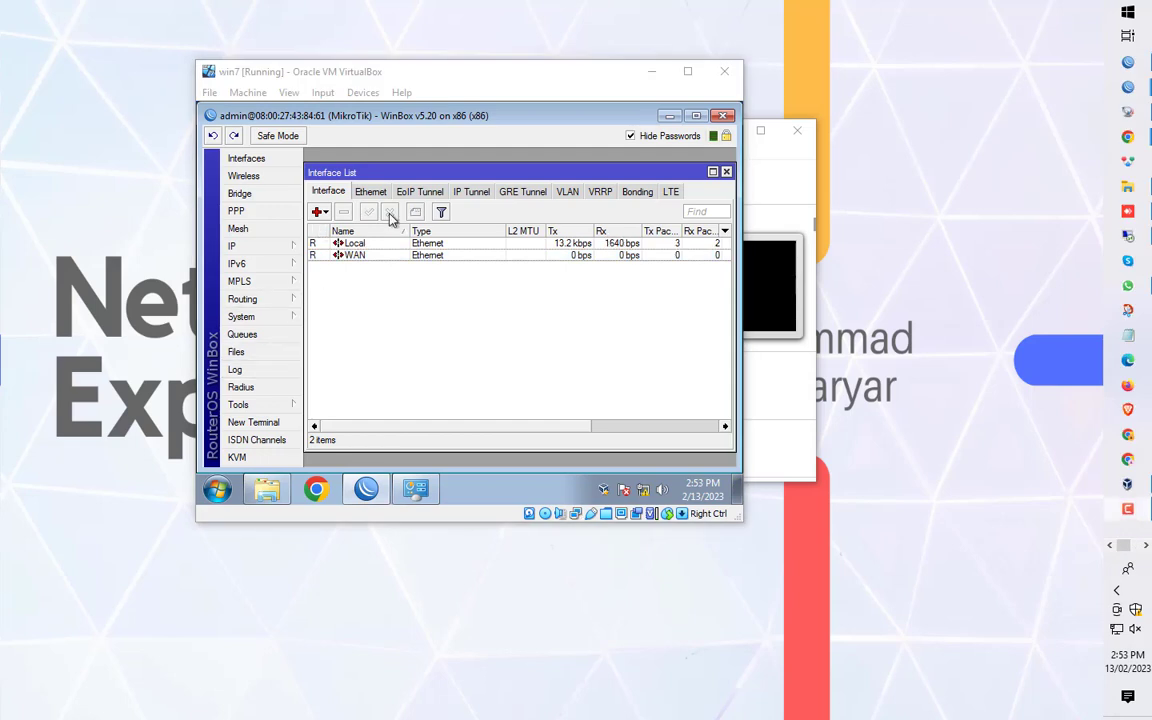
- Add the IP address 192.168.10.1/24 to the Local interface, using a forward slash before the prefix length
left_click(240, 246)
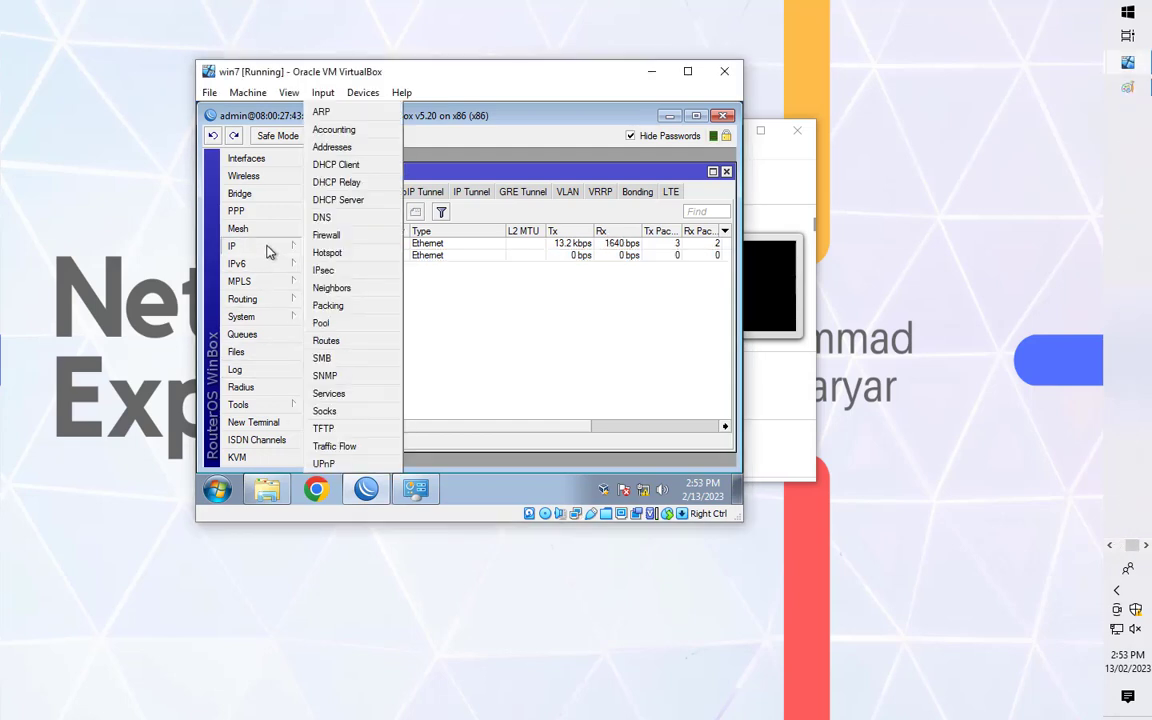
left_click(350, 152)
left_click(397, 202)
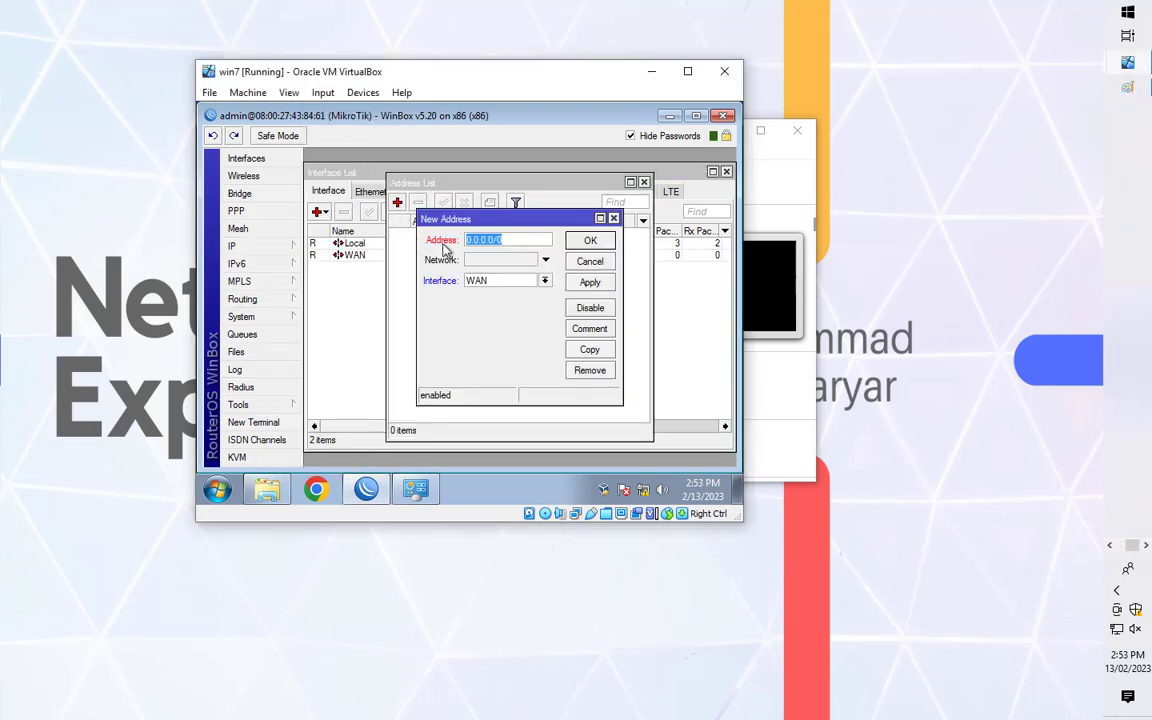
type("192.168.10.1/24")
left_click(500, 280)
left_click(485, 293)
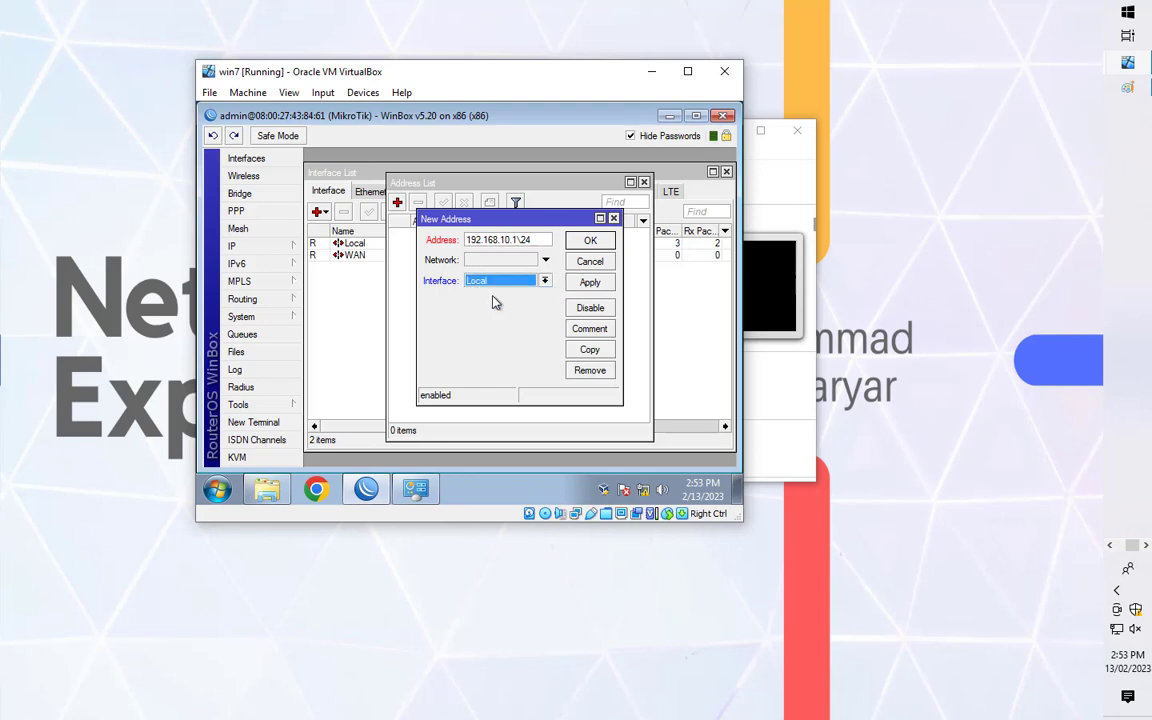
left_click(594, 289)
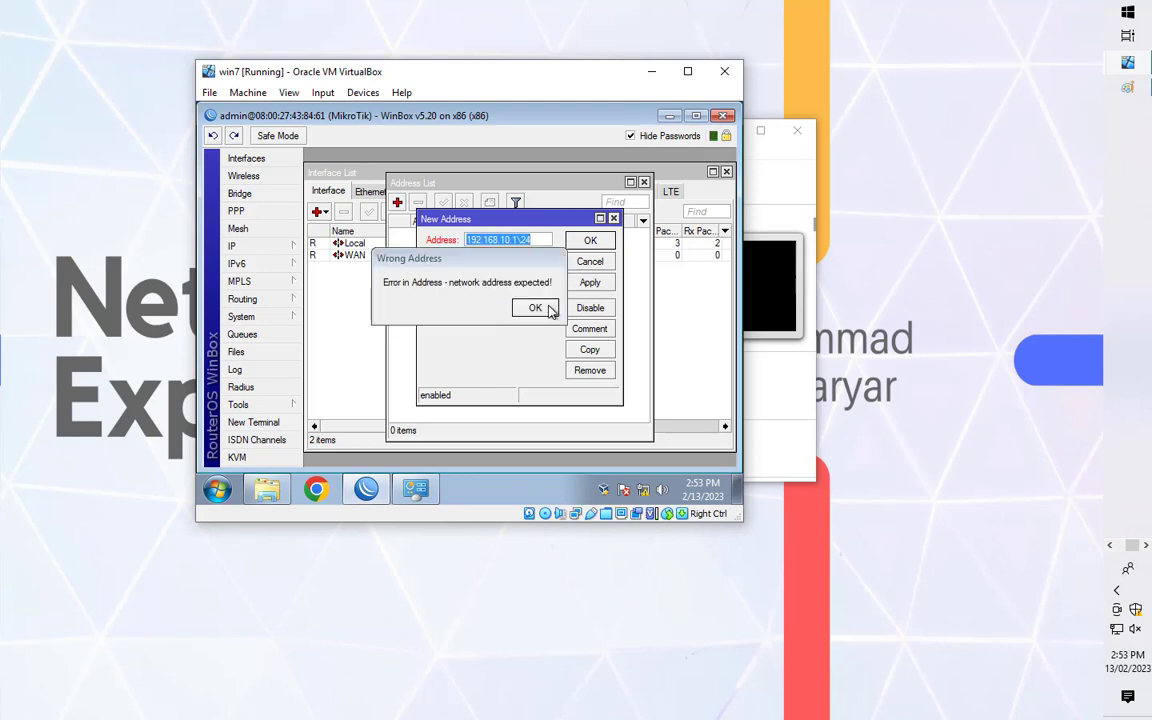
left_click(535, 307)
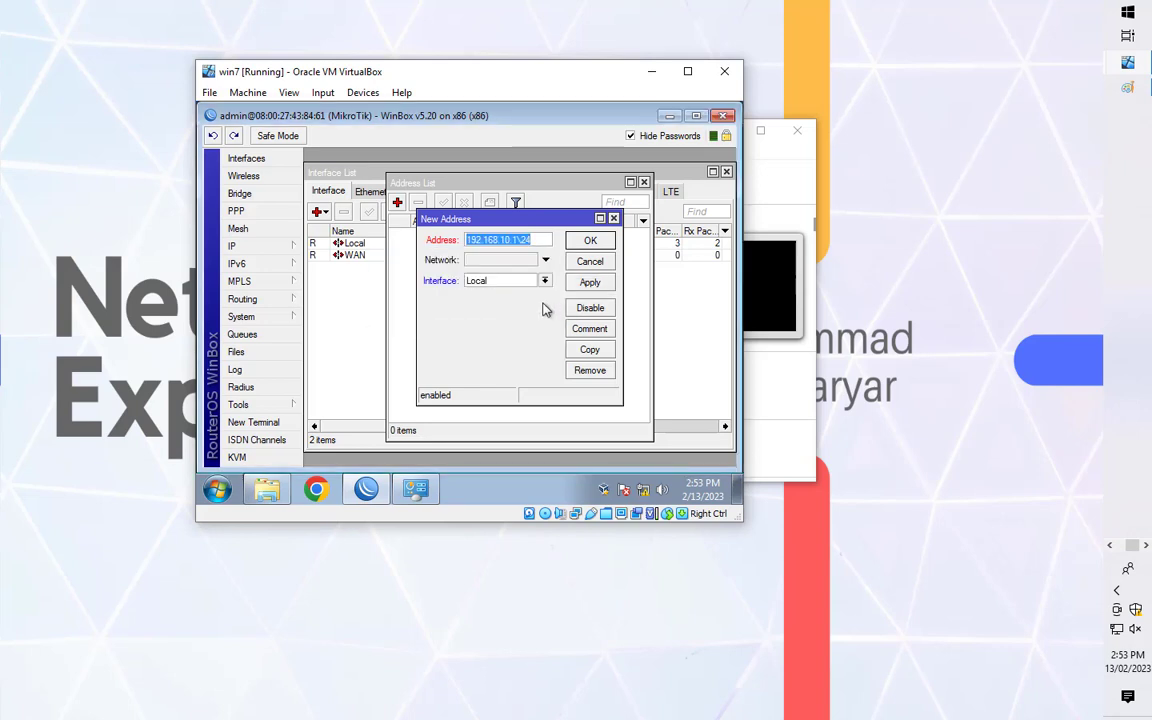
left_click(514, 240)
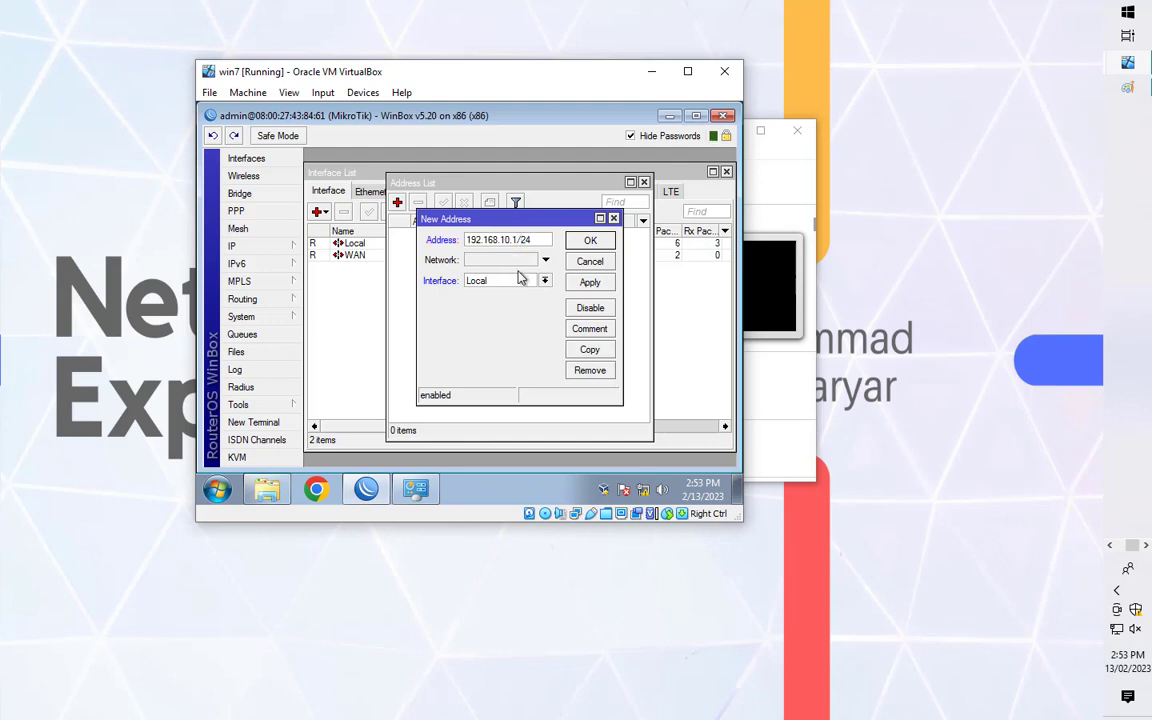
left_click(589, 283)
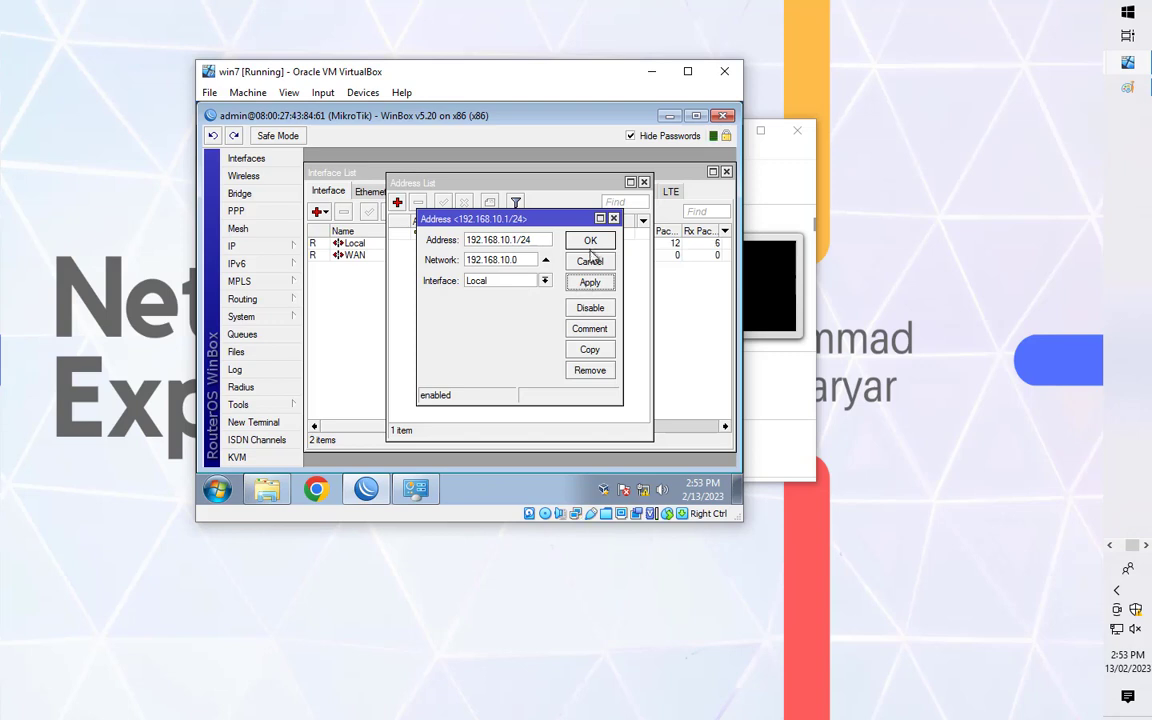
left_click(590, 241)
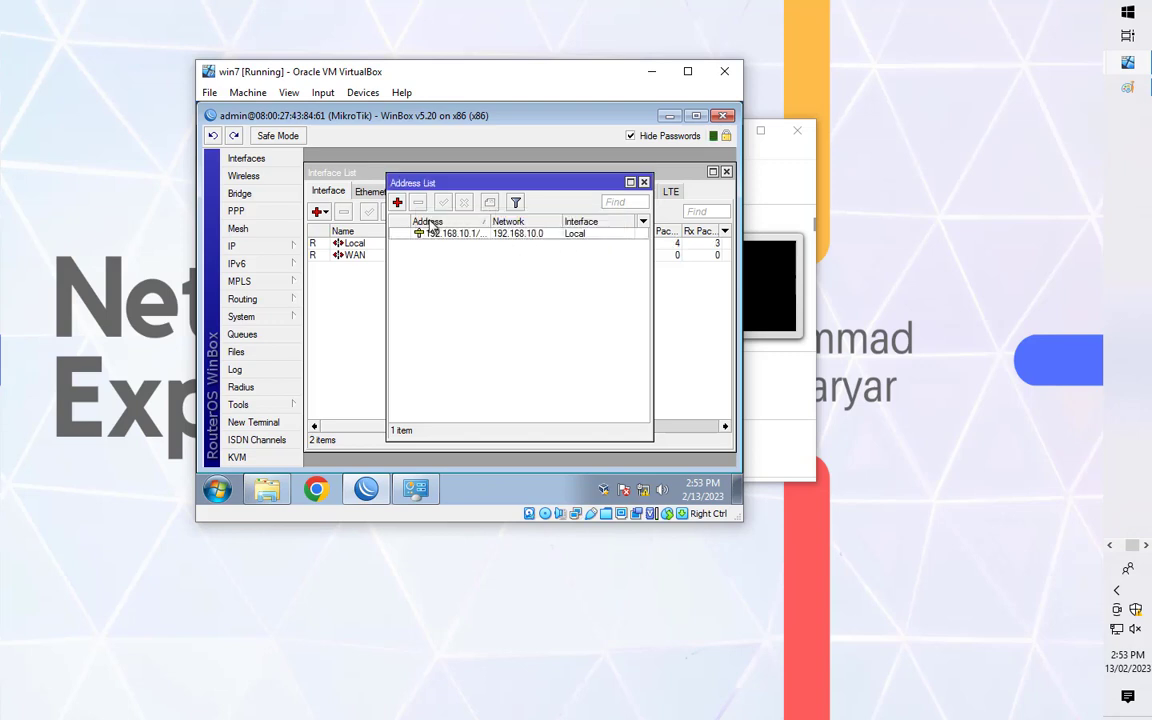
- Add a DHCP client on the WAN interface, keeping peer DNS, peer NTP and the default route enabled
left_click(262, 245)
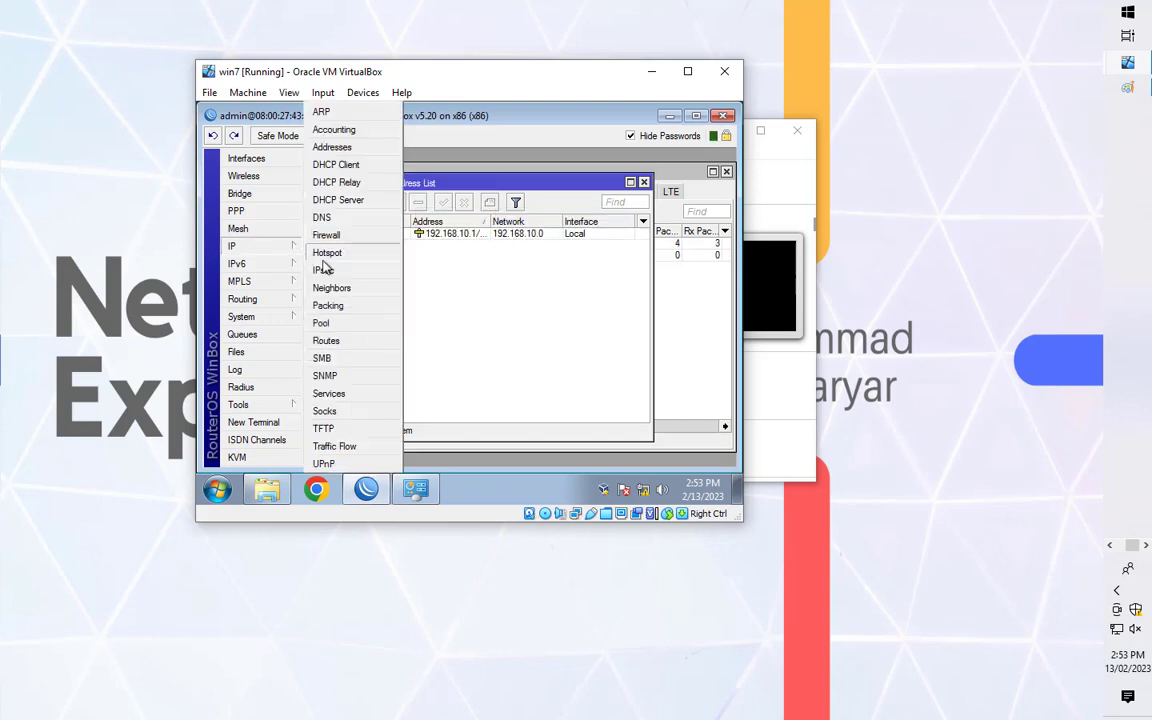
left_click(355, 168)
left_click(338, 200)
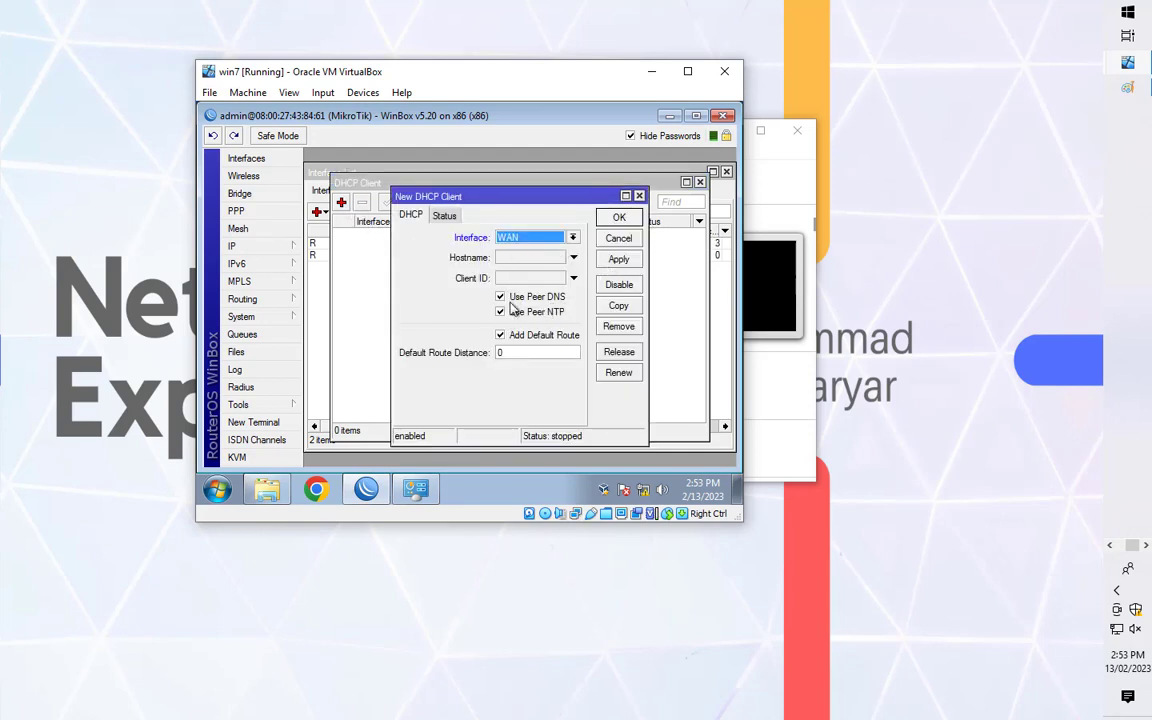
left_click(619, 258)
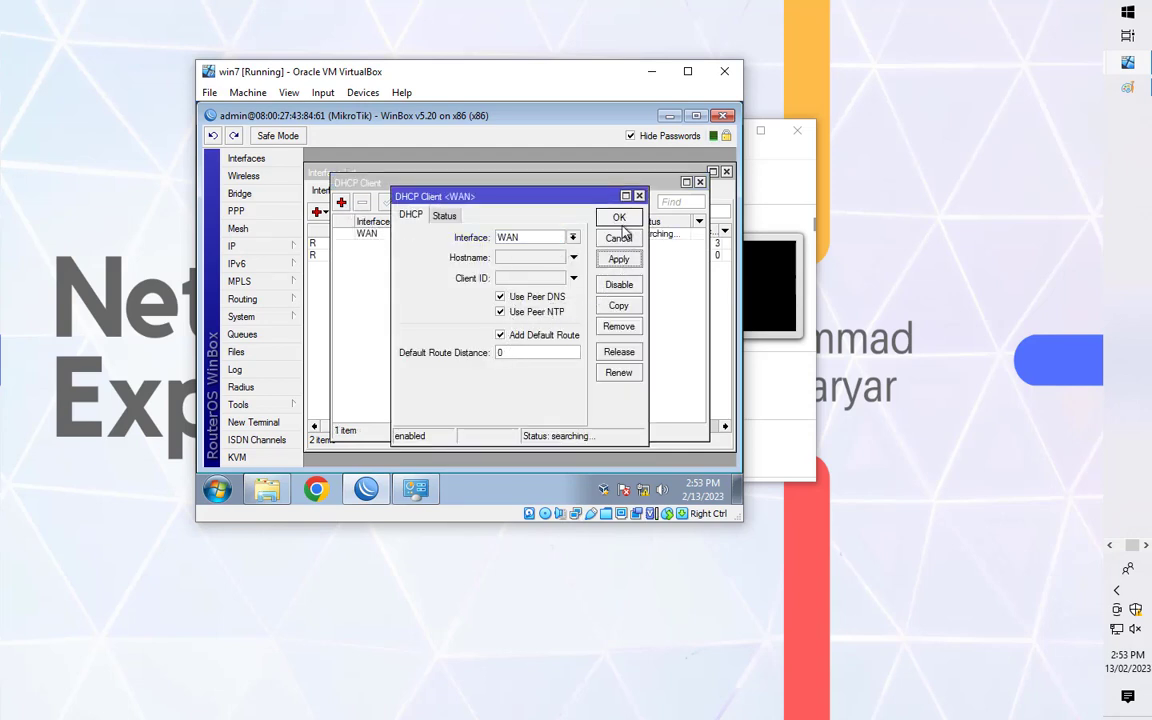
left_click(619, 217)
left_click(537, 237)
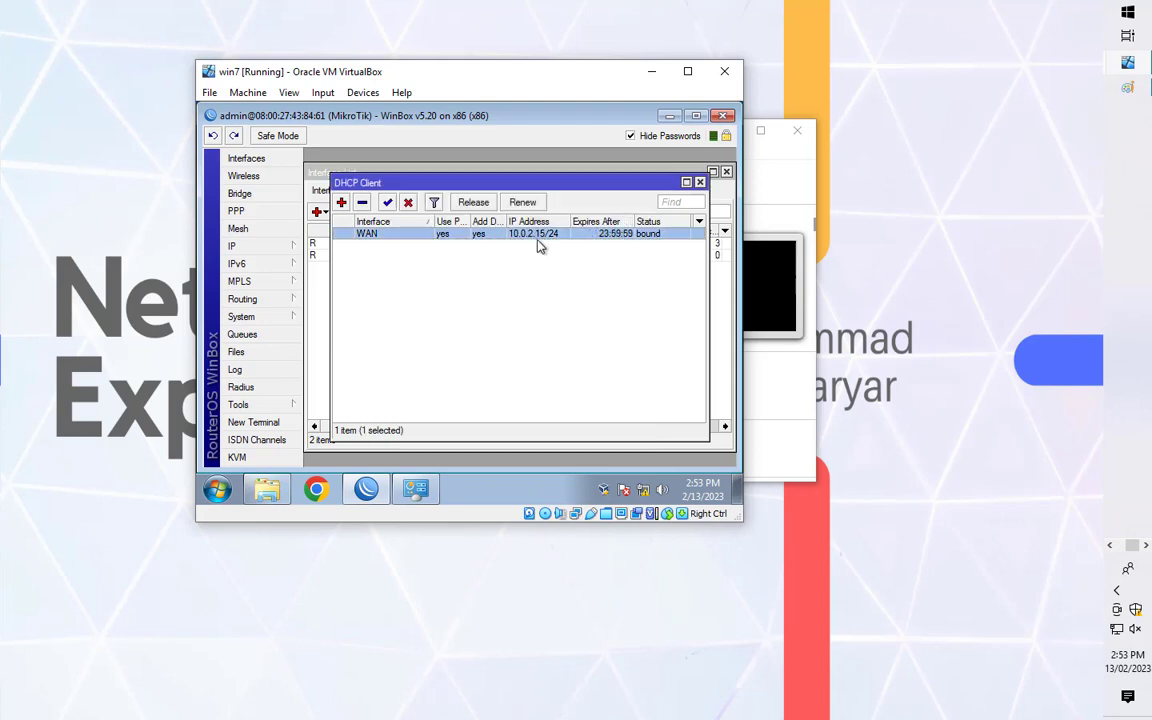
- Close the DHCP client list and check the WAN and Local entries in the address list
left_click(700, 182)
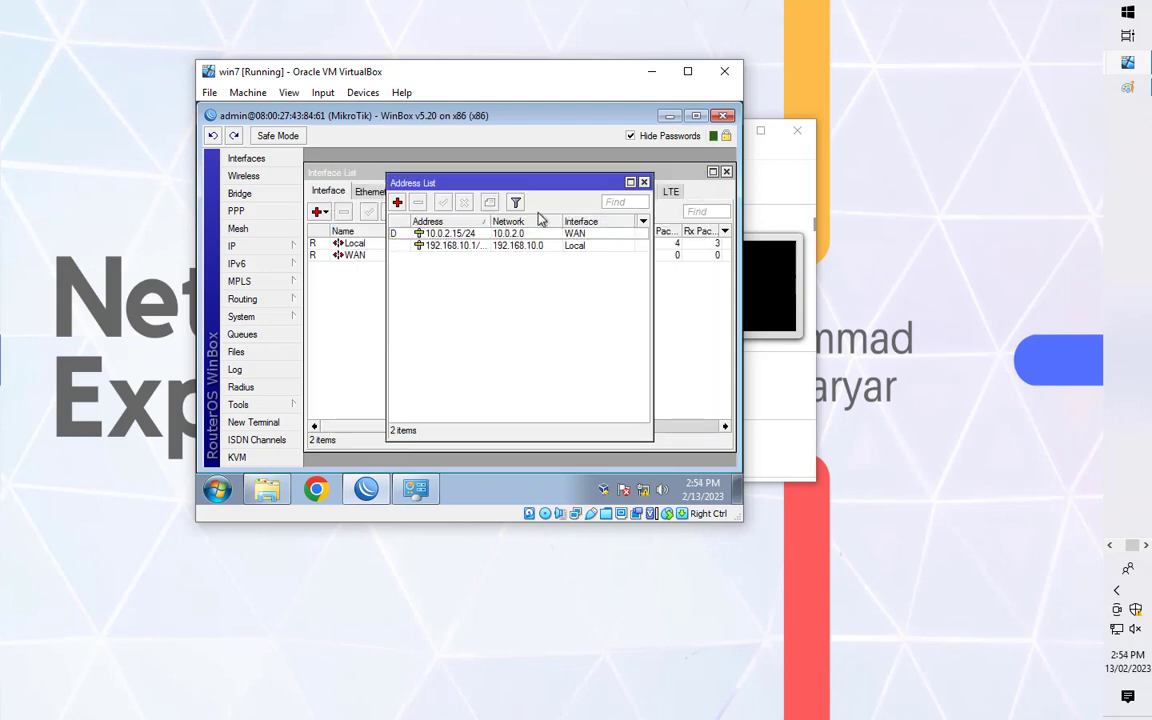
left_click(489, 248)
left_click(457, 234)
left_click(463, 246)
left_click(463, 236)
left_click(463, 248)
left_click(465, 275)
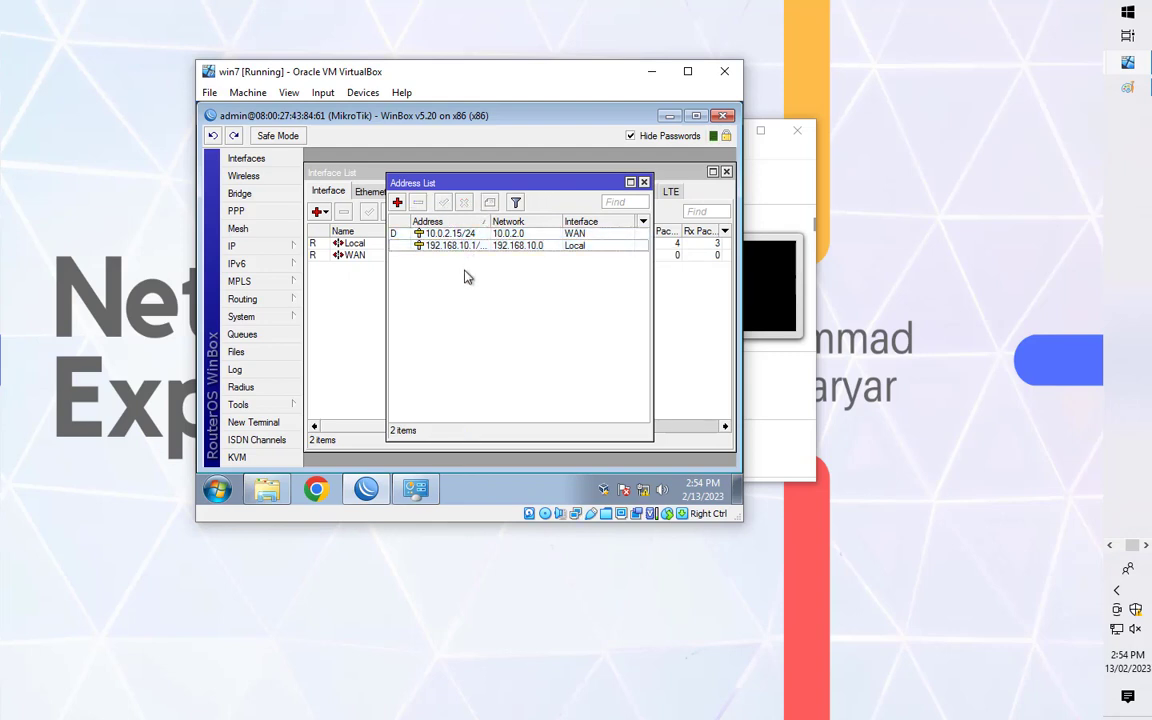
- Start the DHCP server setup wizard and choose Local as the DHCP server interface
left_click(279, 251)
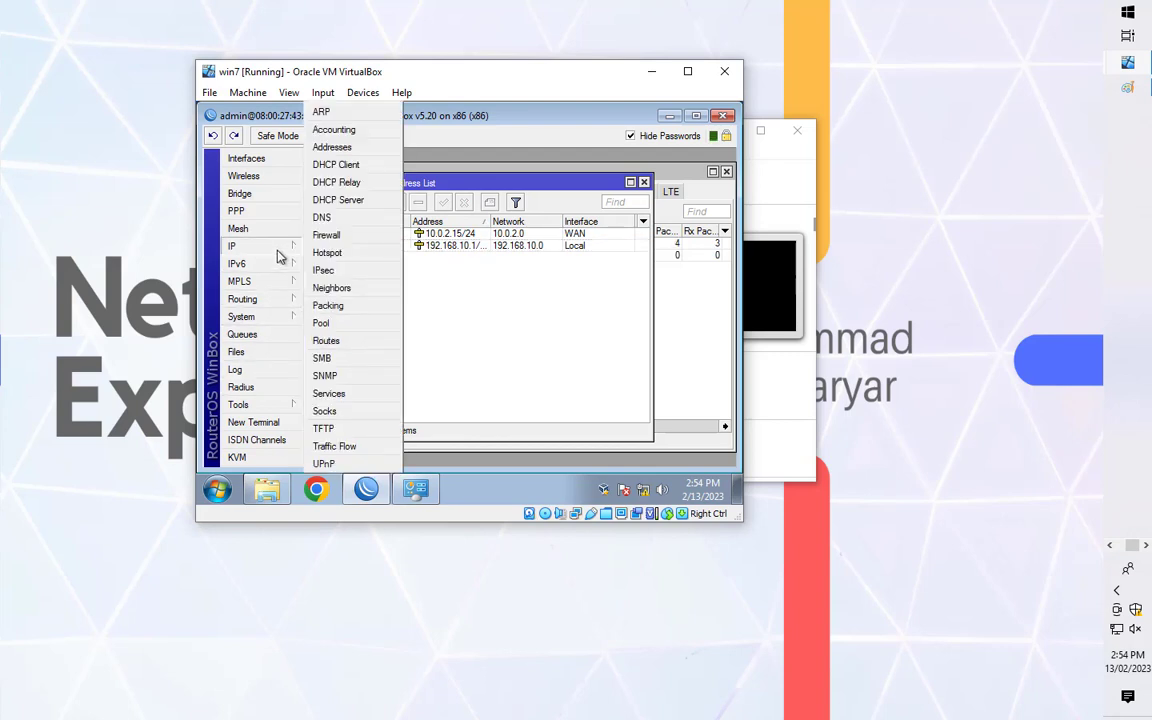
left_click(338, 200)
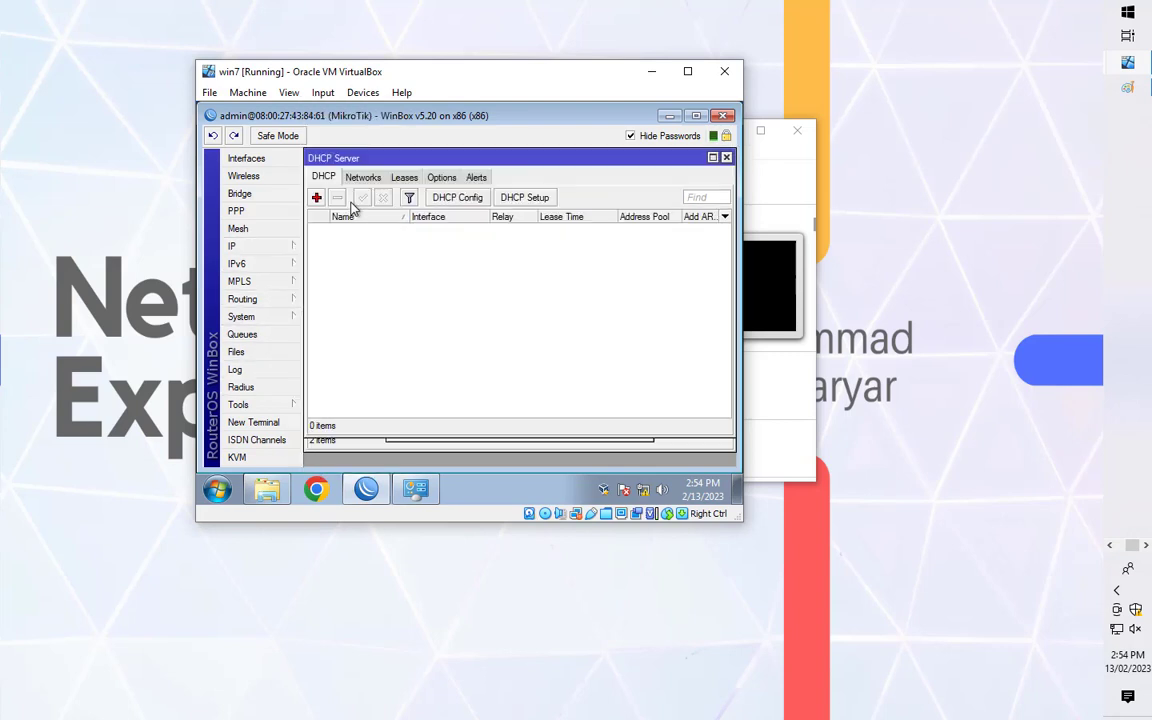
left_click(525, 197)
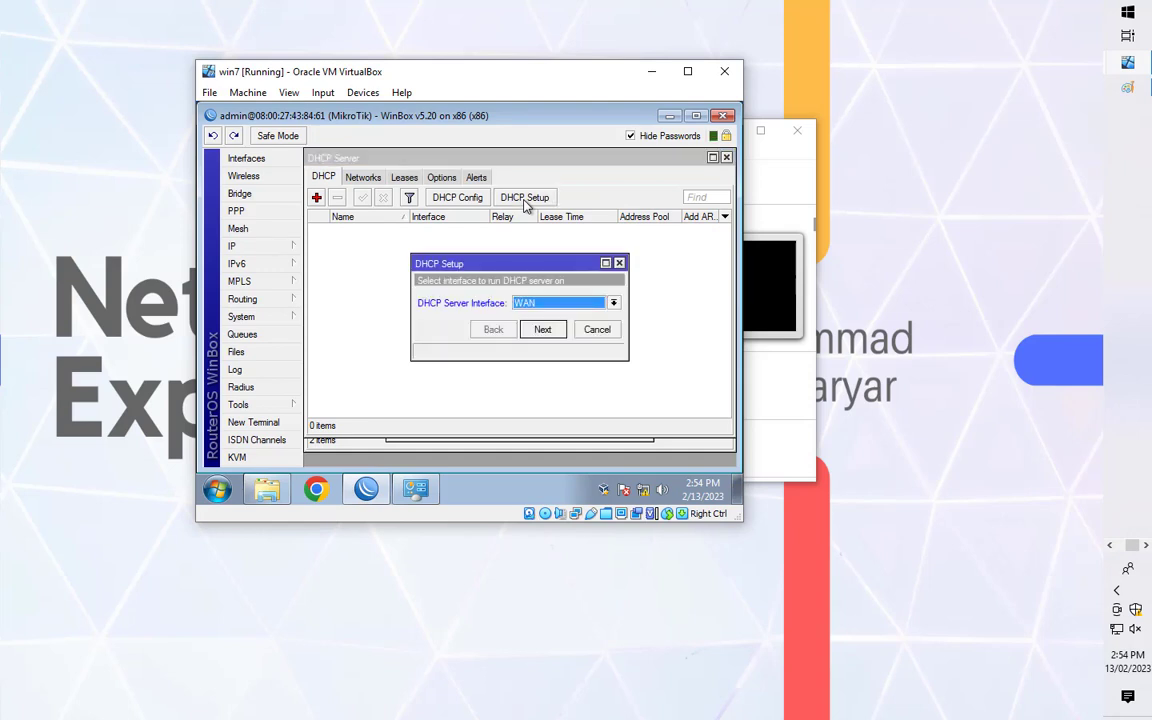
left_click(612, 302)
left_click(541, 320)
left_click(542, 329)
- Complete the DHCP setup with address space 192.168.10.0/24, pool 192.168.10.2-192.168.10.254 and a lease time of 3d 00:00:00
left_click(553, 305)
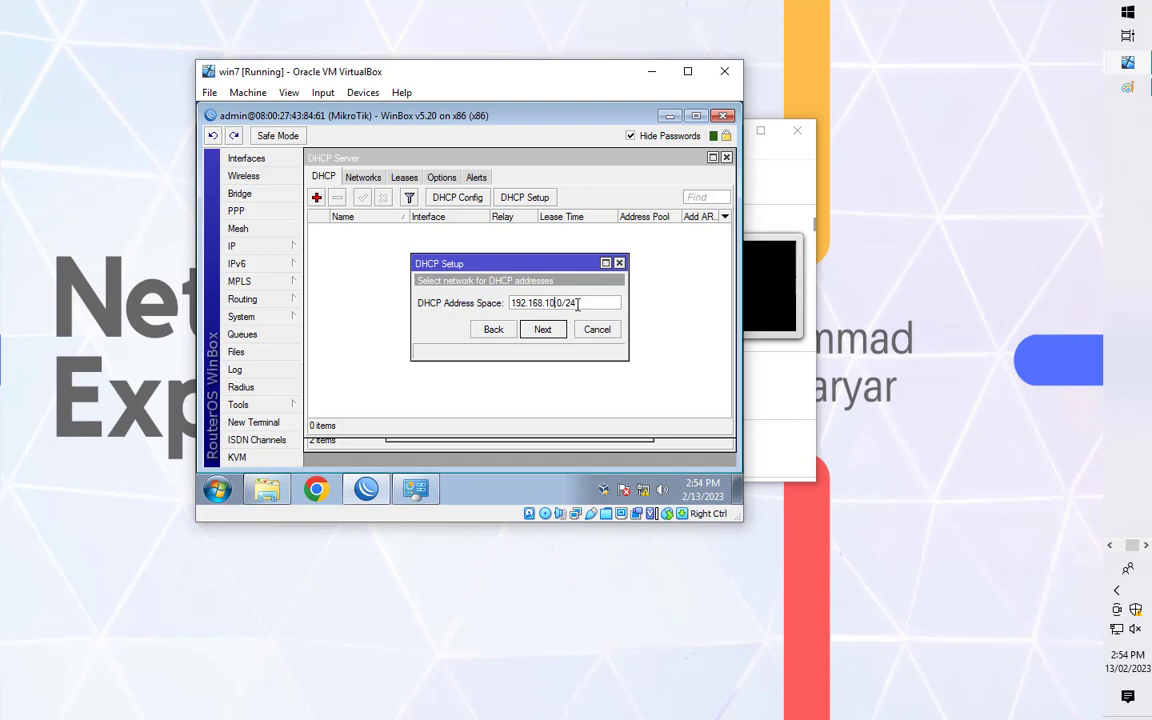
left_click(550, 330)
left_click(552, 330)
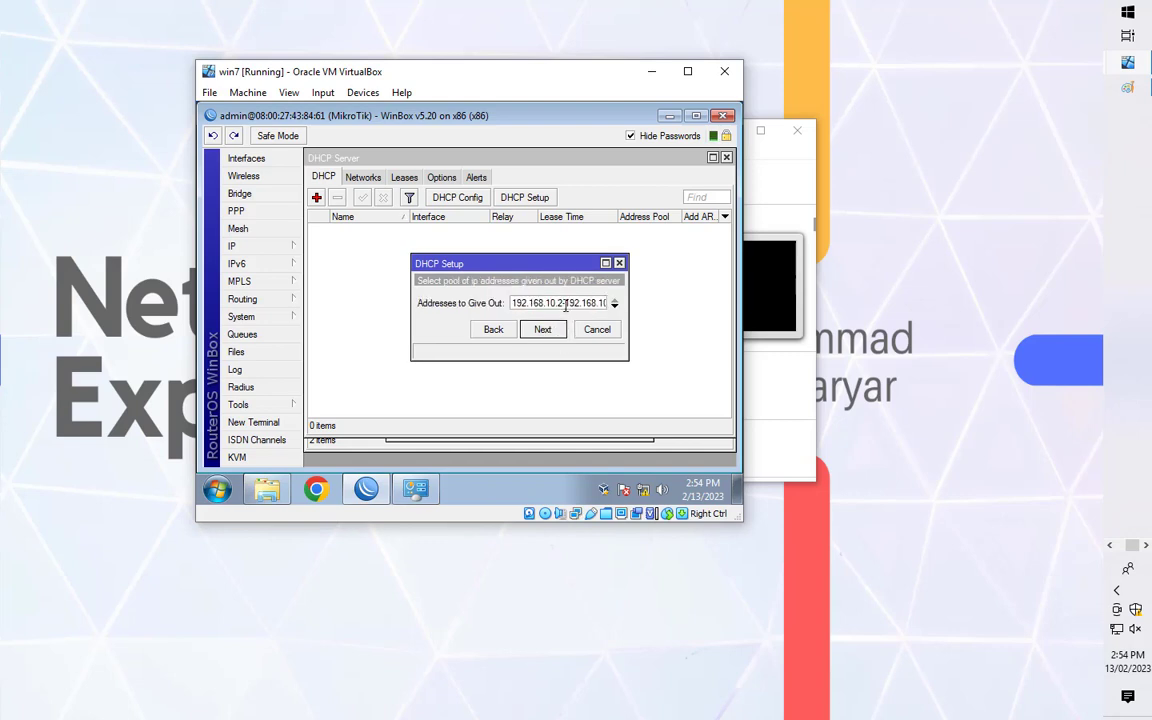
left_click_drag(584, 303, 603, 302)
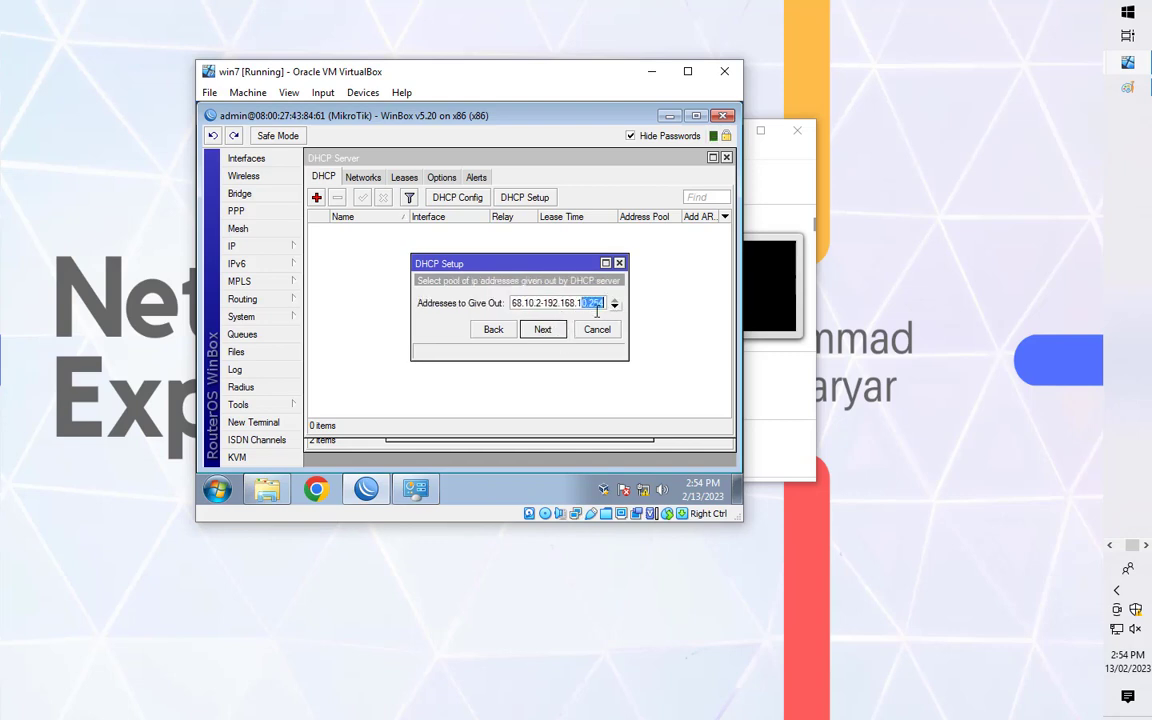
left_click(545, 330)
left_click(544, 351)
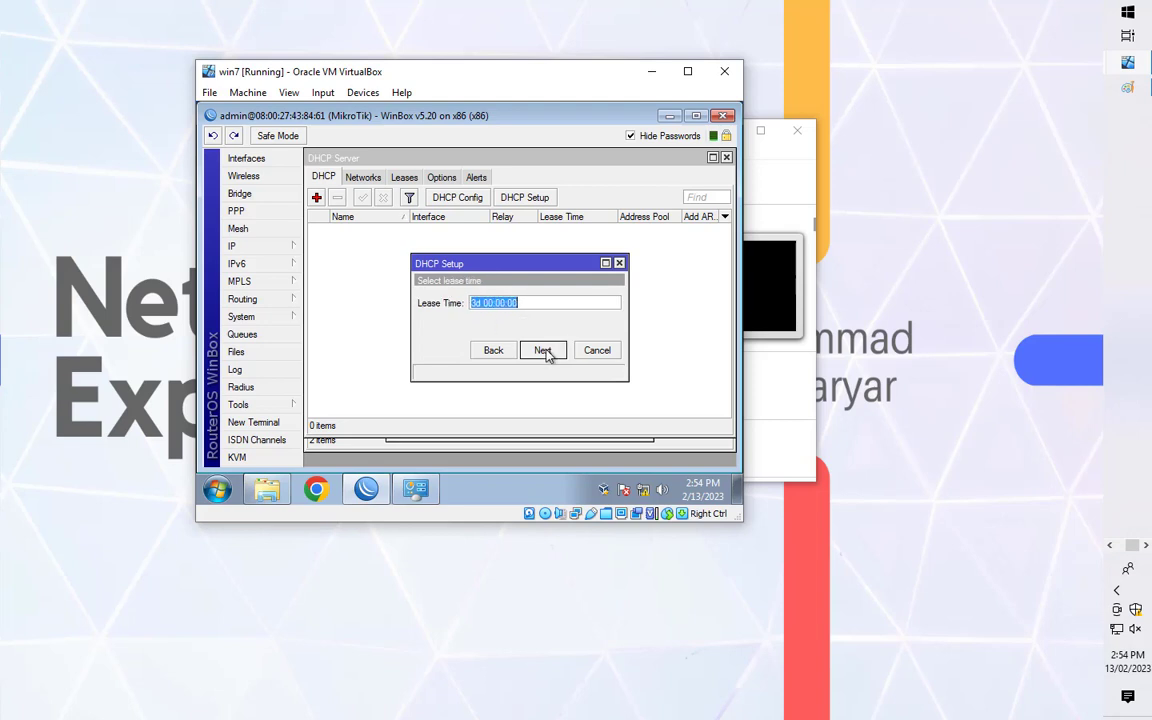
left_click(546, 355)
left_click(517, 308)
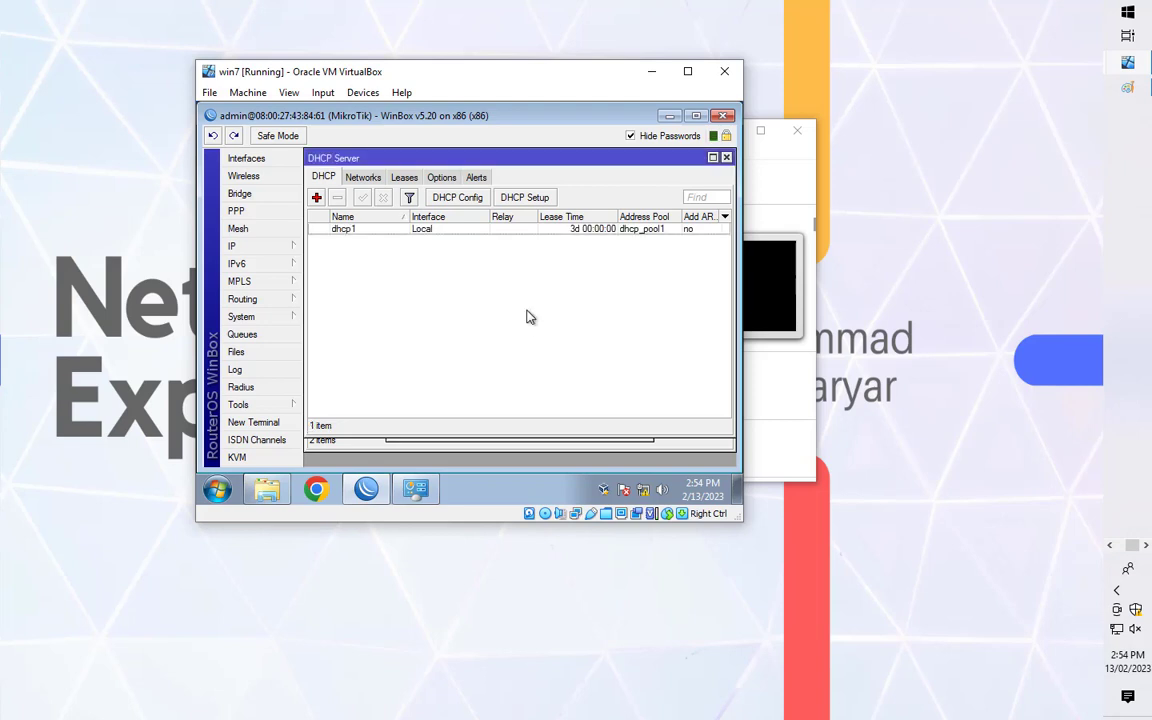
- Set the router's DNS servers to 8.8.8.8 and 8.8.4.4 and allow remote requests
left_click(238, 246)
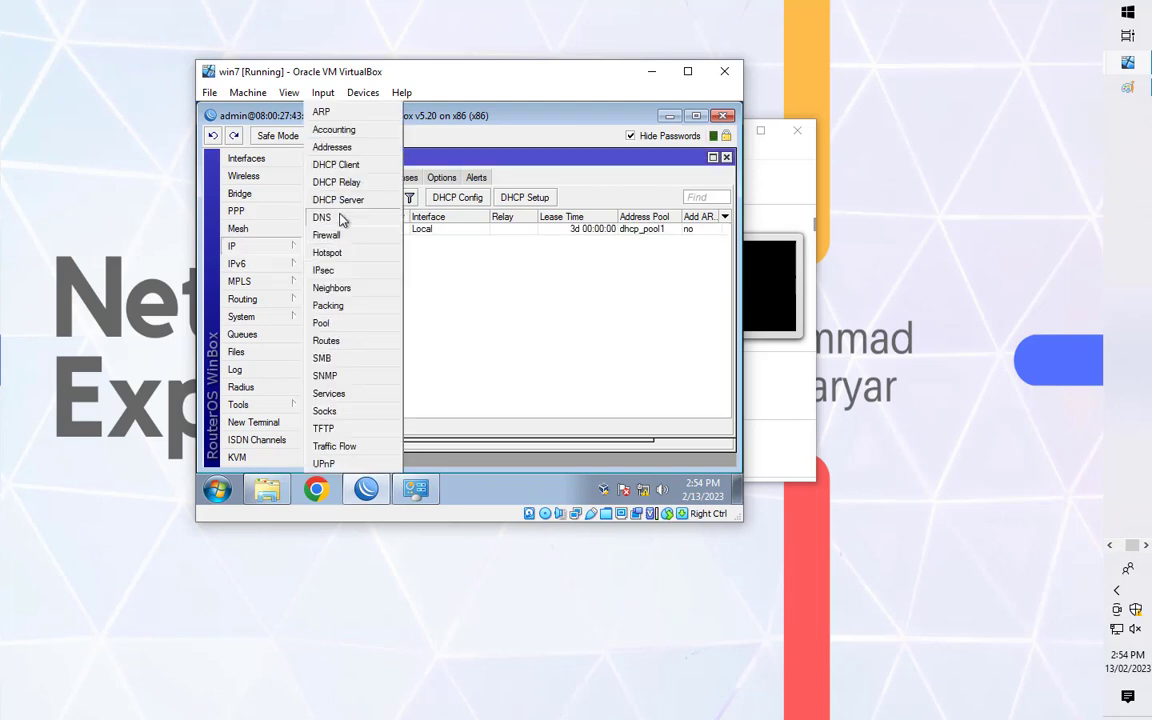
left_click(325, 216)
left_click(497, 262)
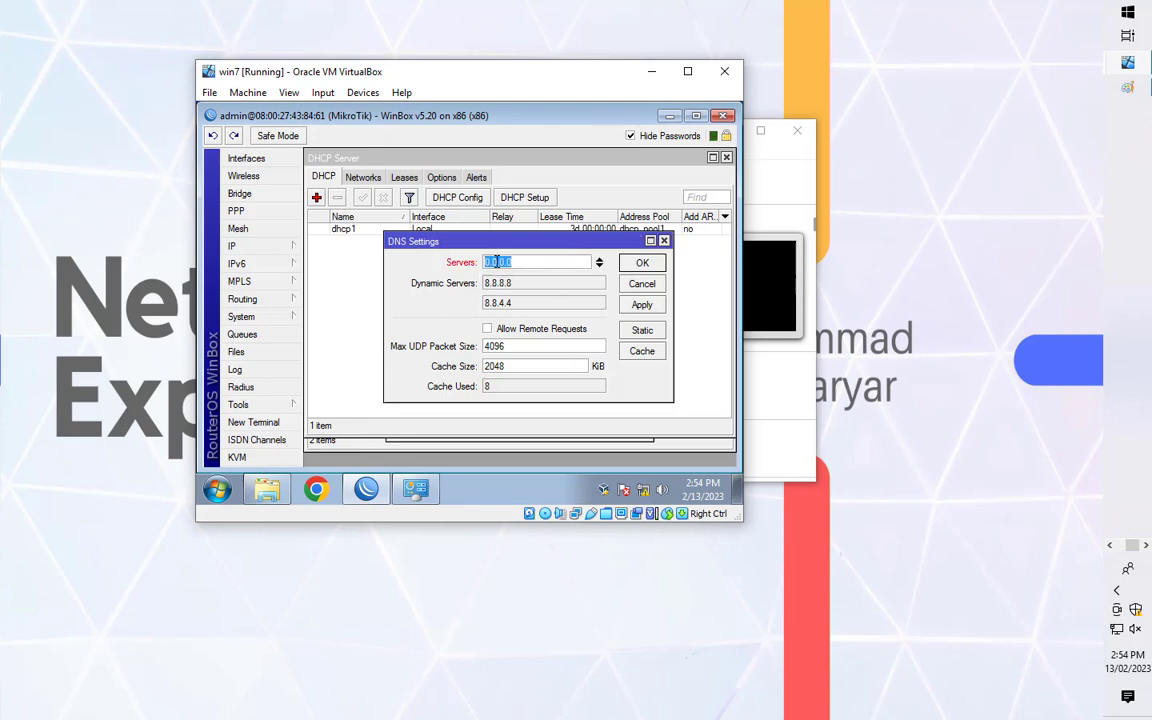
type("8.8.8.8")
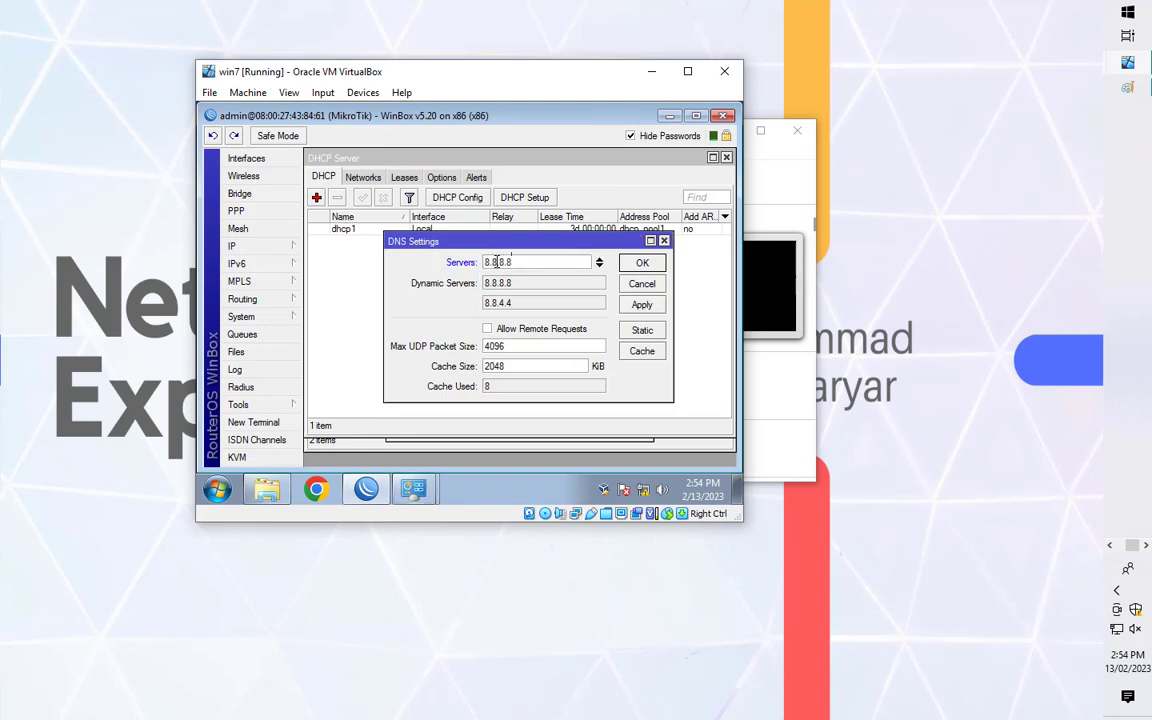
left_click(600, 267)
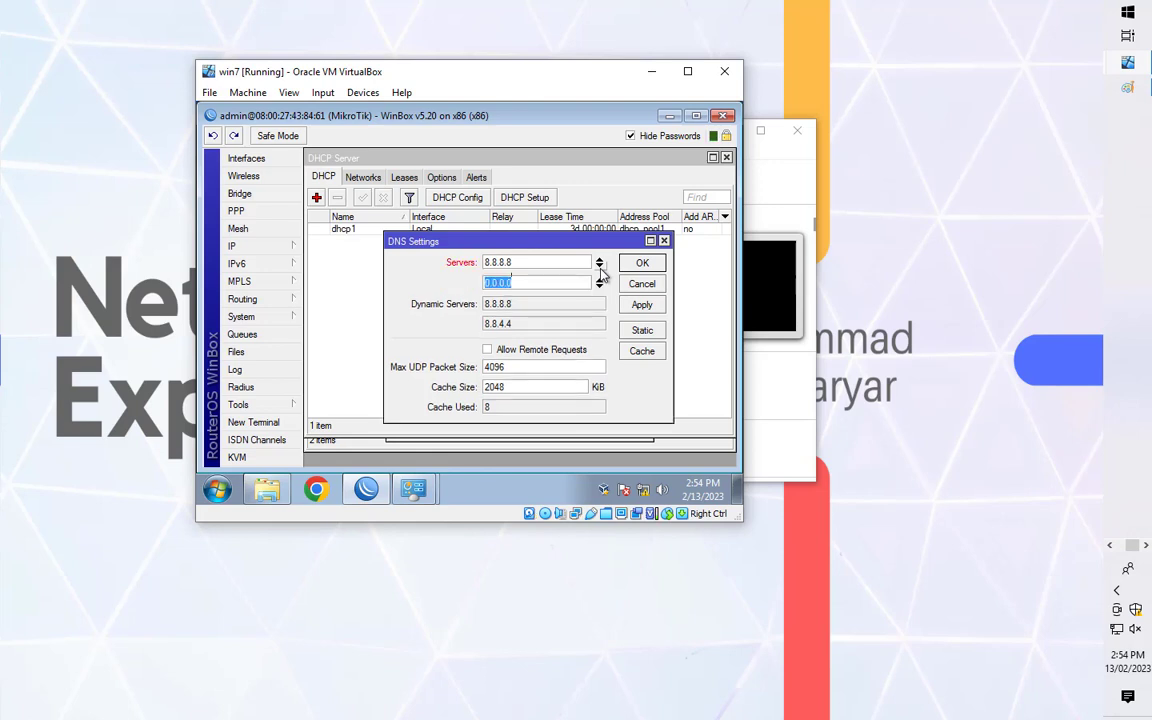
type("8.8.4.4")
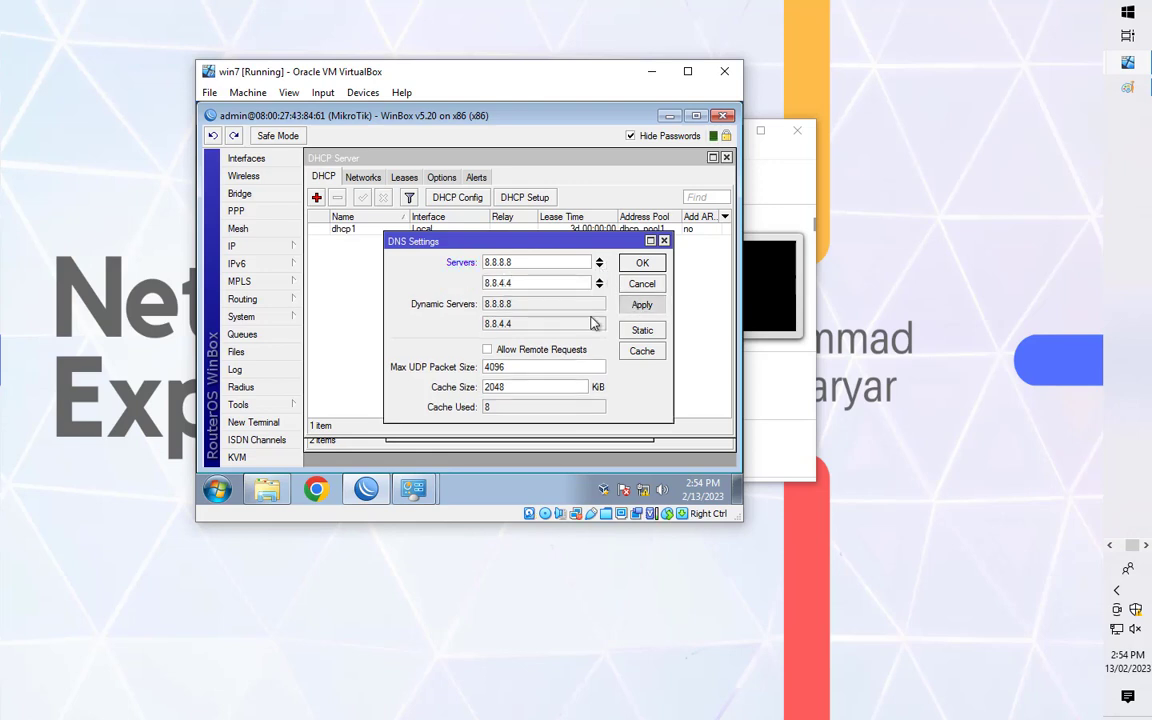
left_click(488, 350)
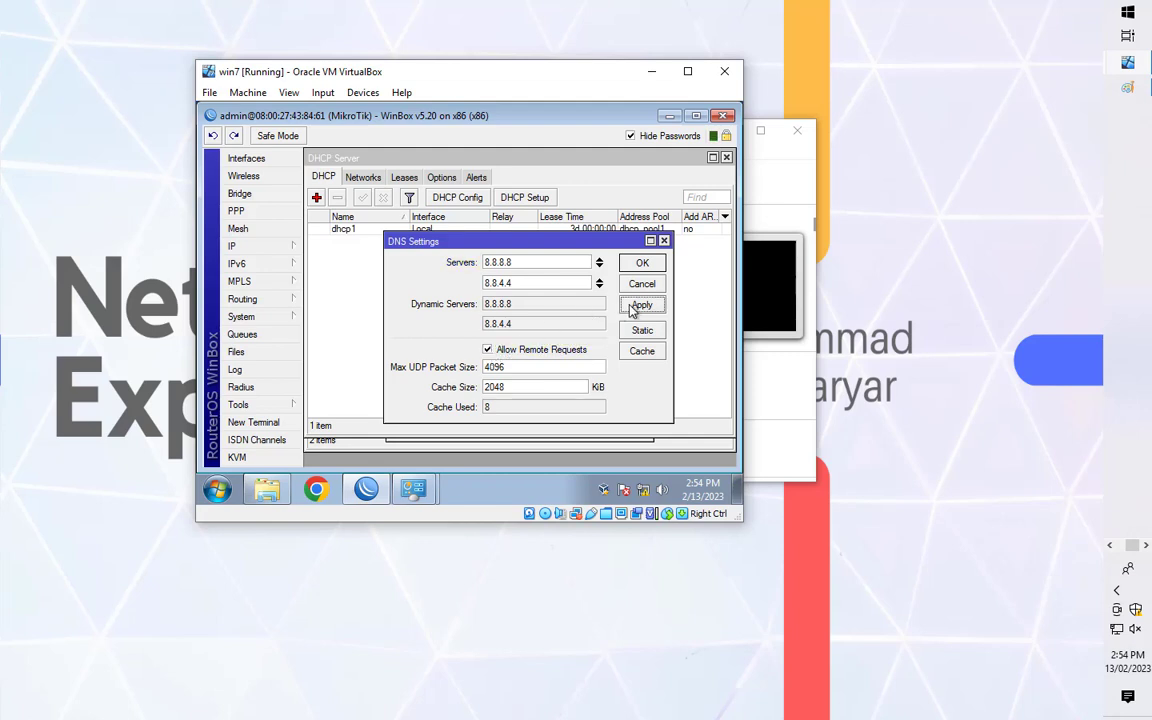
left_click(643, 264)
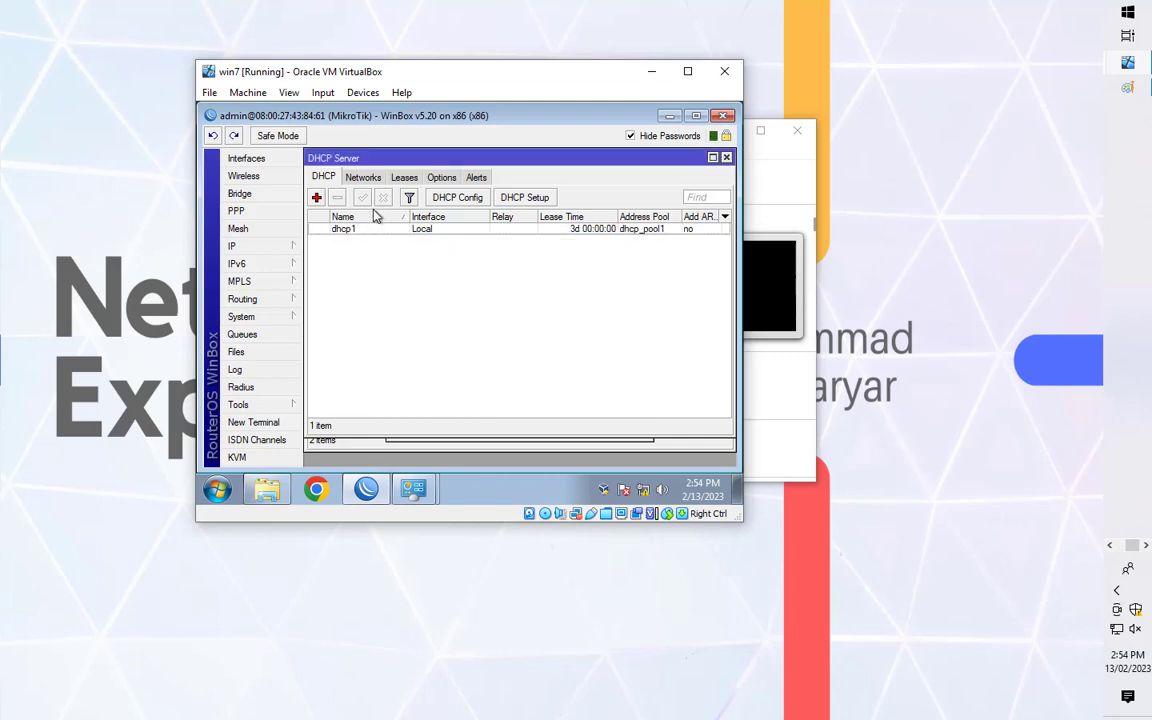
- Set the DNS servers of the 192.168.10.0/24 DHCP network to 8.8.8.8 and 8.8.4.4
left_click(366, 178)
left_click(378, 231)
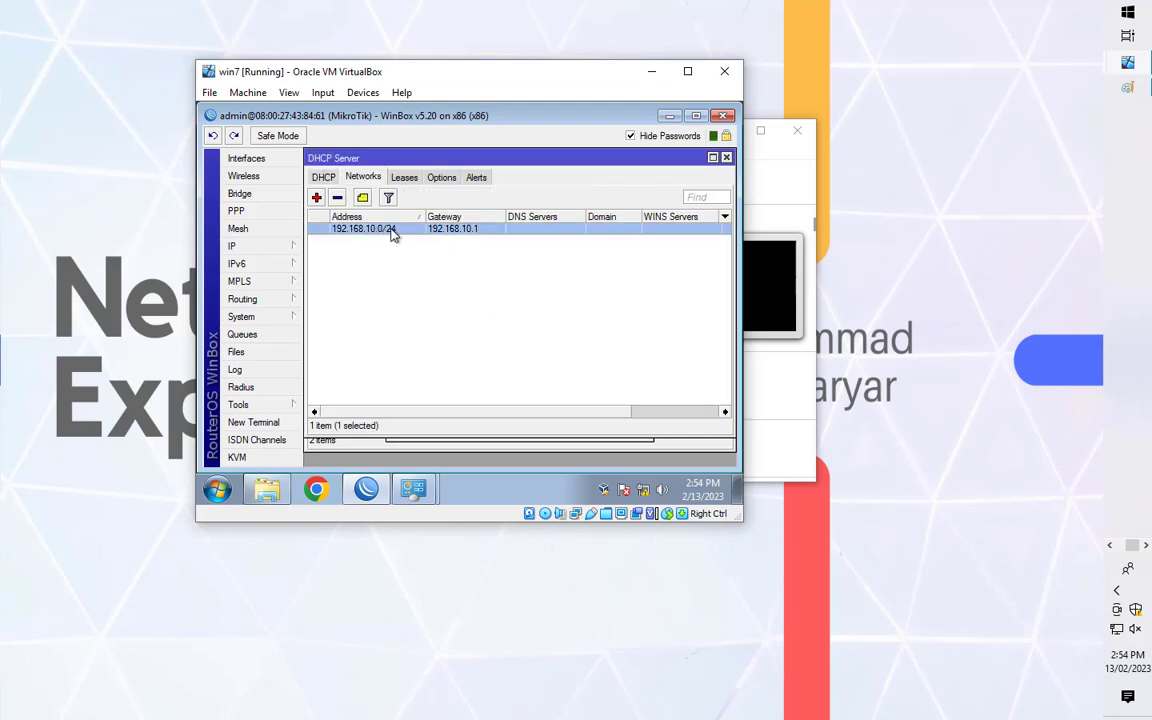
double_click(378, 230)
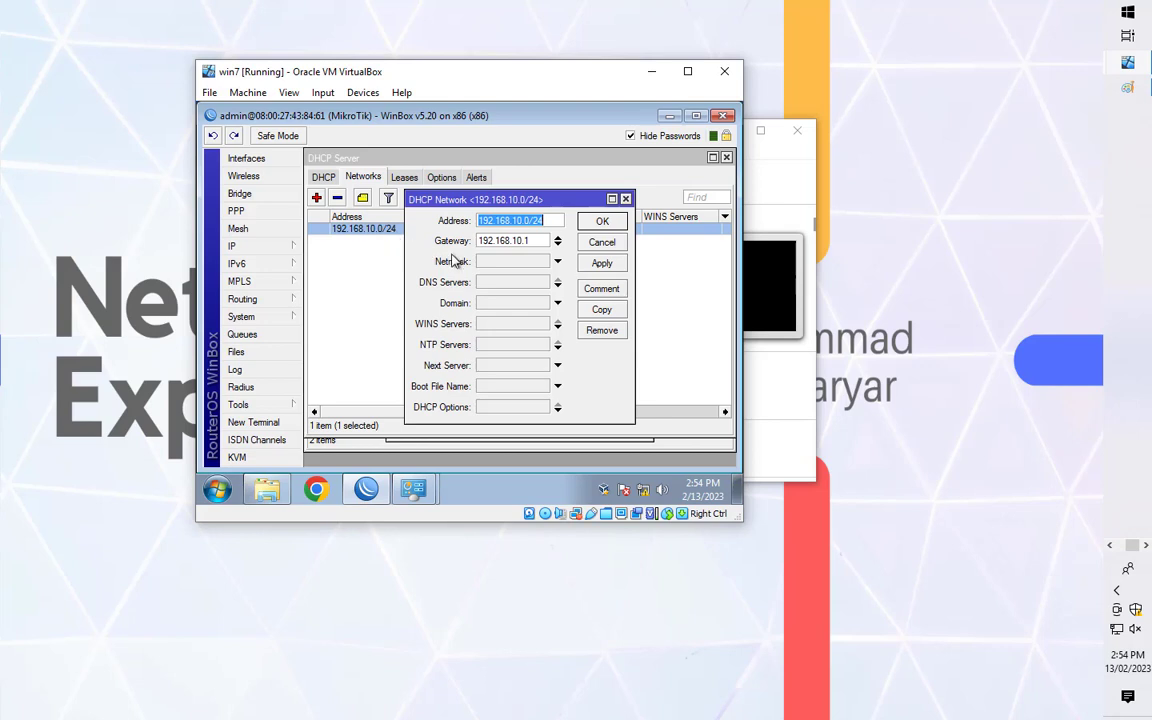
left_click(518, 284)
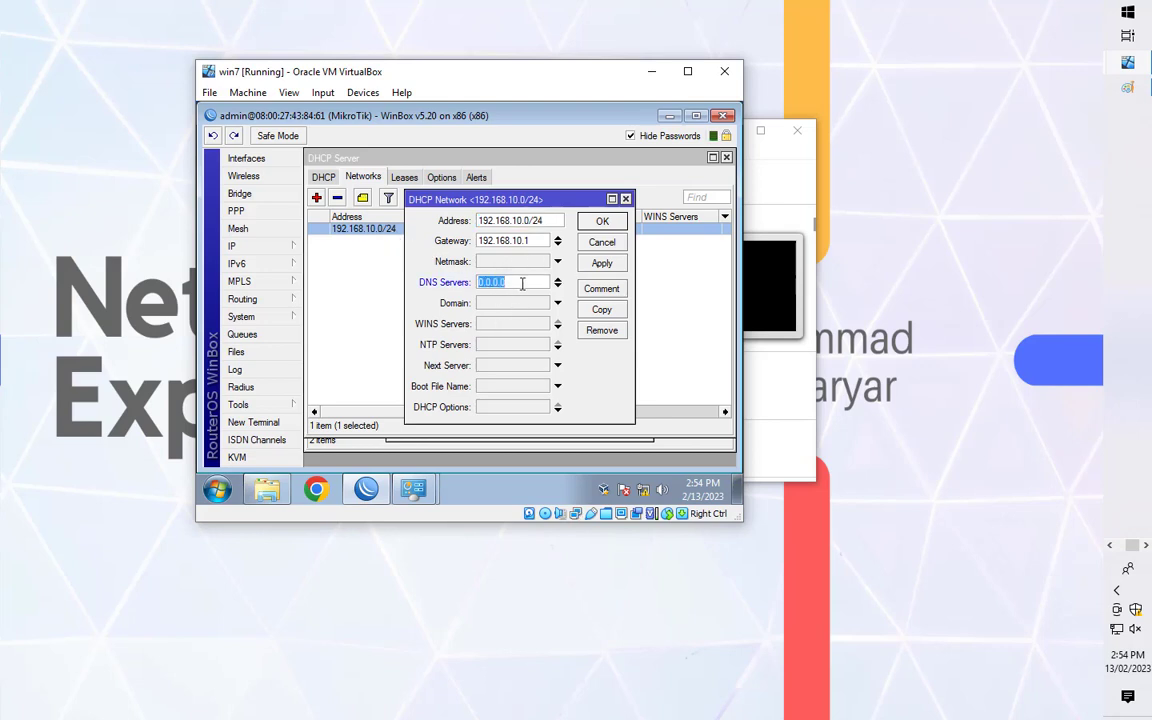
type("8.8.8.8")
left_click(557, 286)
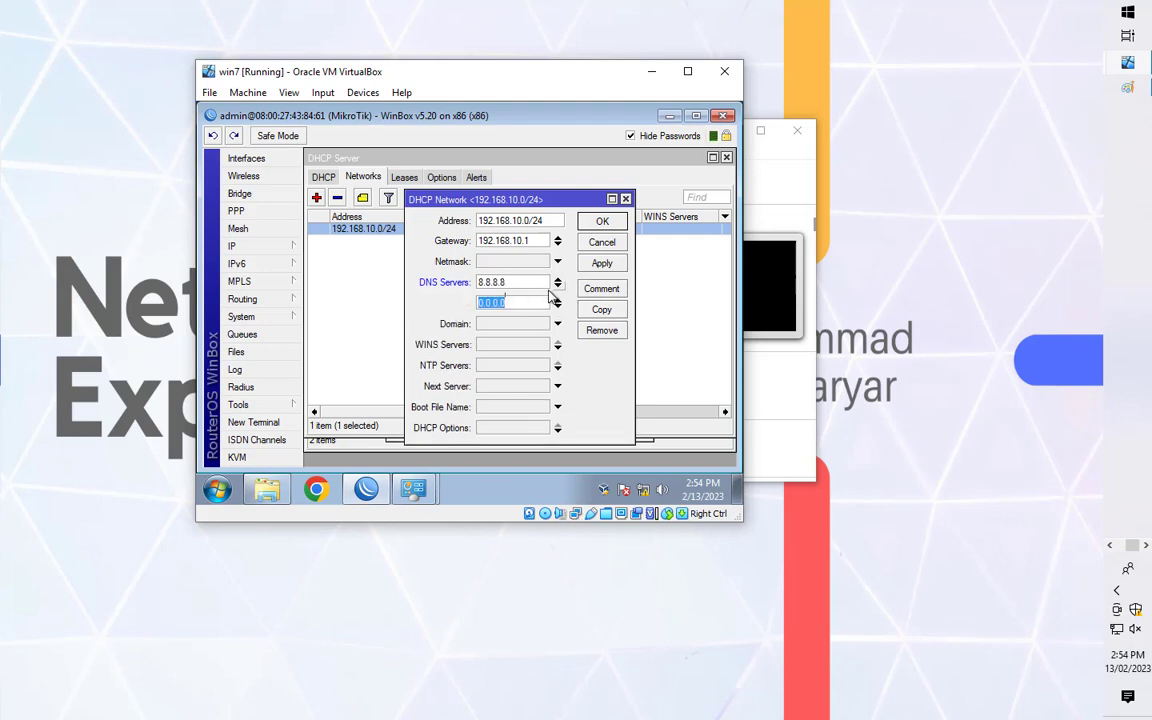
type("8.8.4.4")
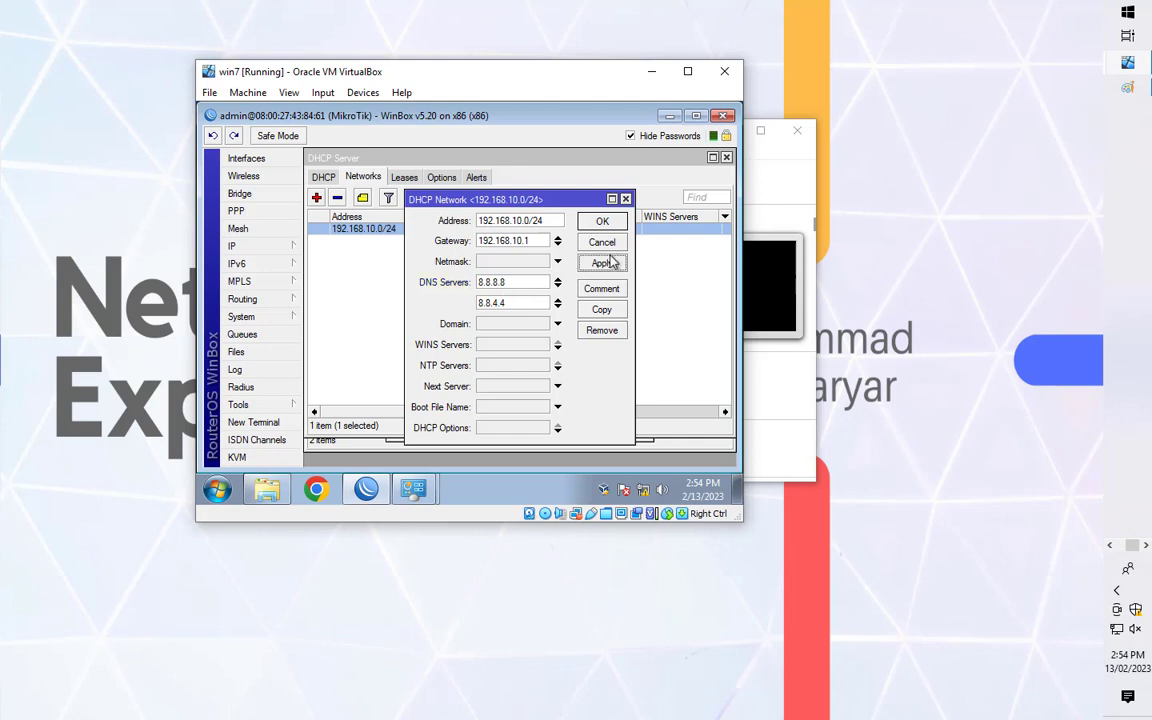
left_click(603, 221)
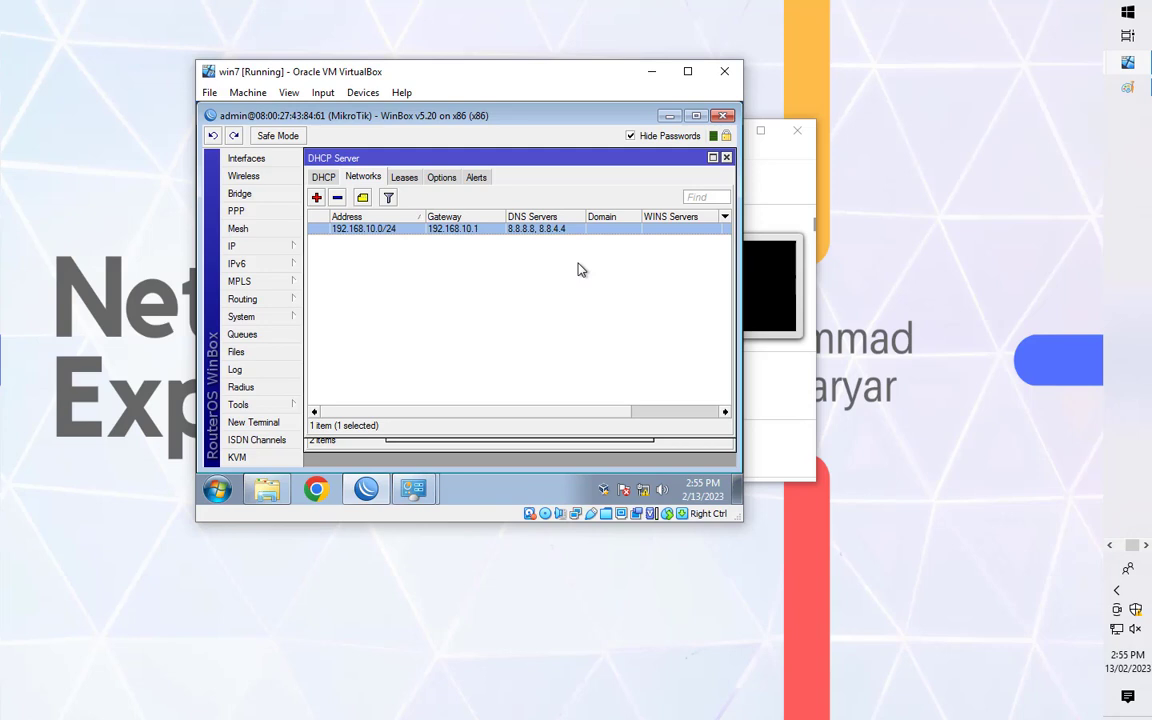
- Close the DHCP server and address list windows
left_click(323, 177)
left_click(726, 157)
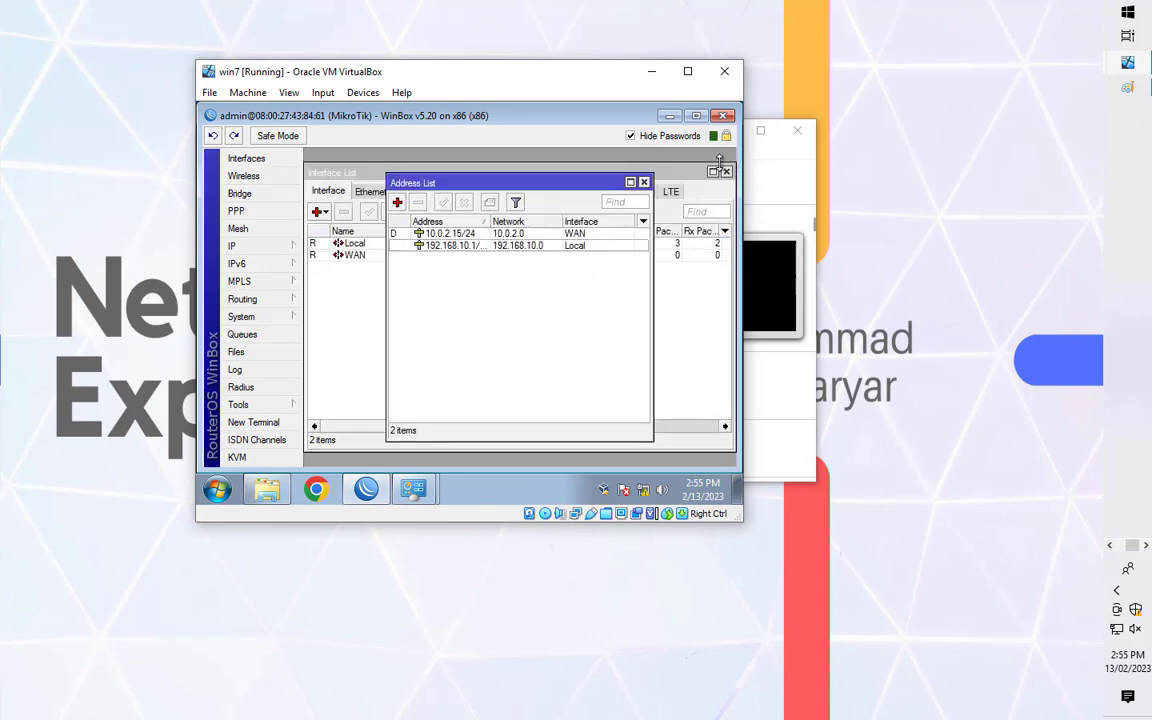
left_click(645, 183)
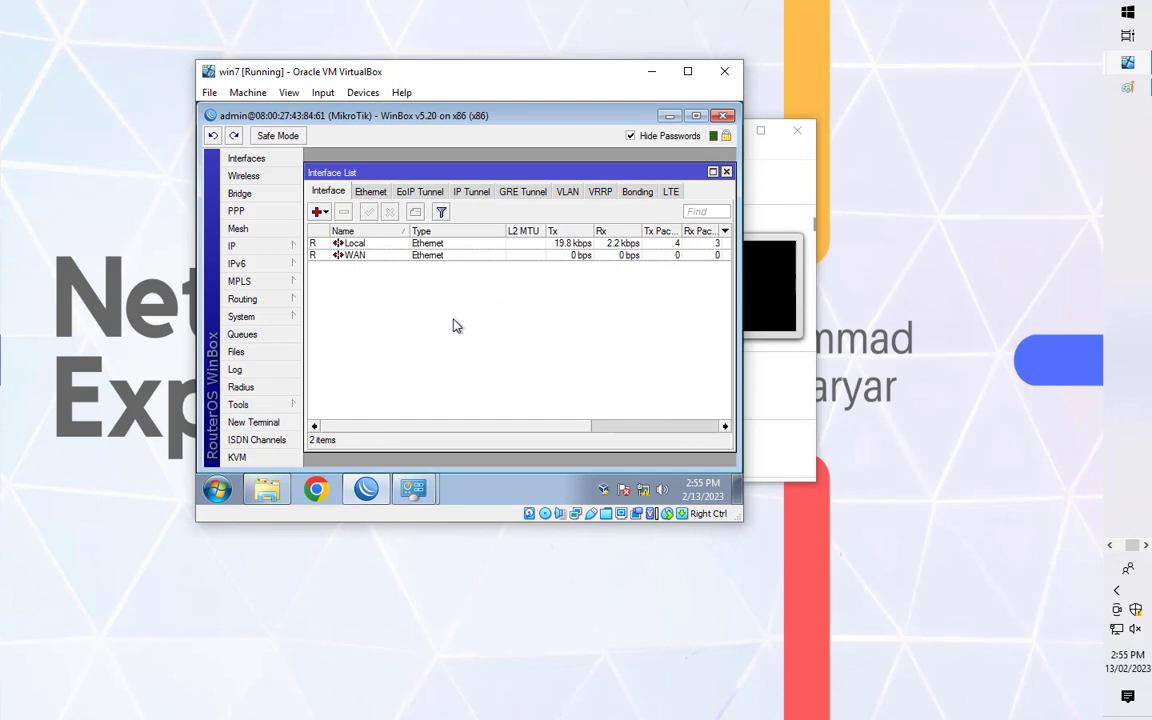
left_click(266, 406)
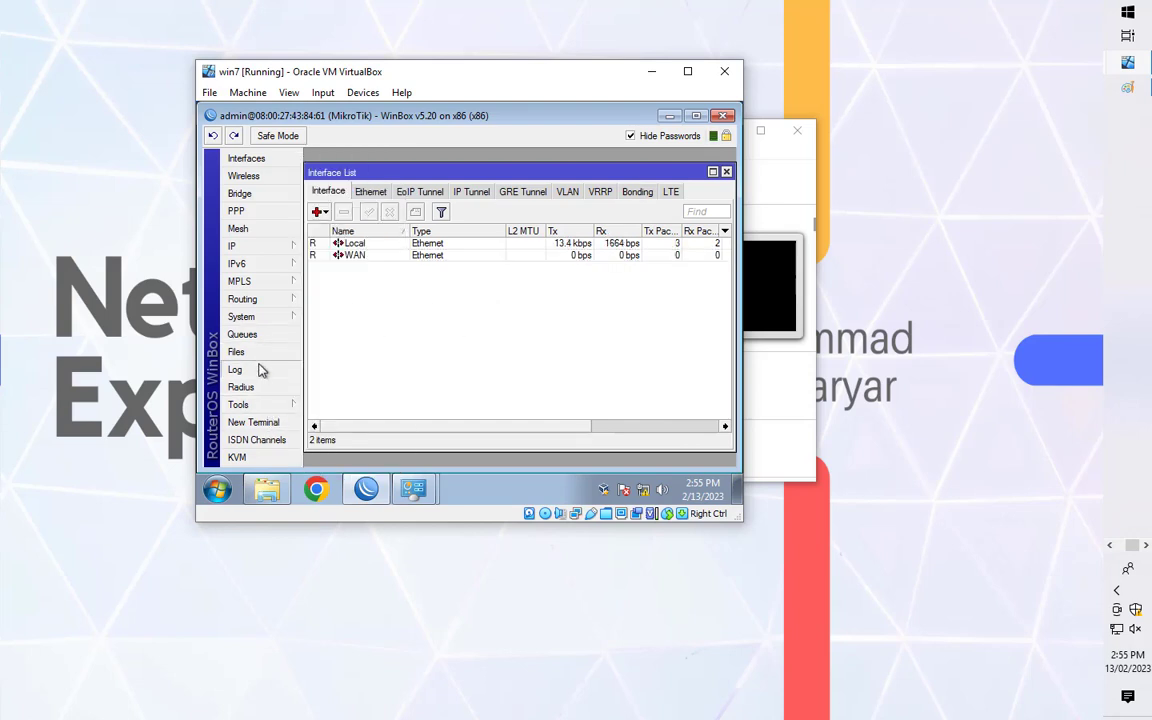
left_click(262, 316)
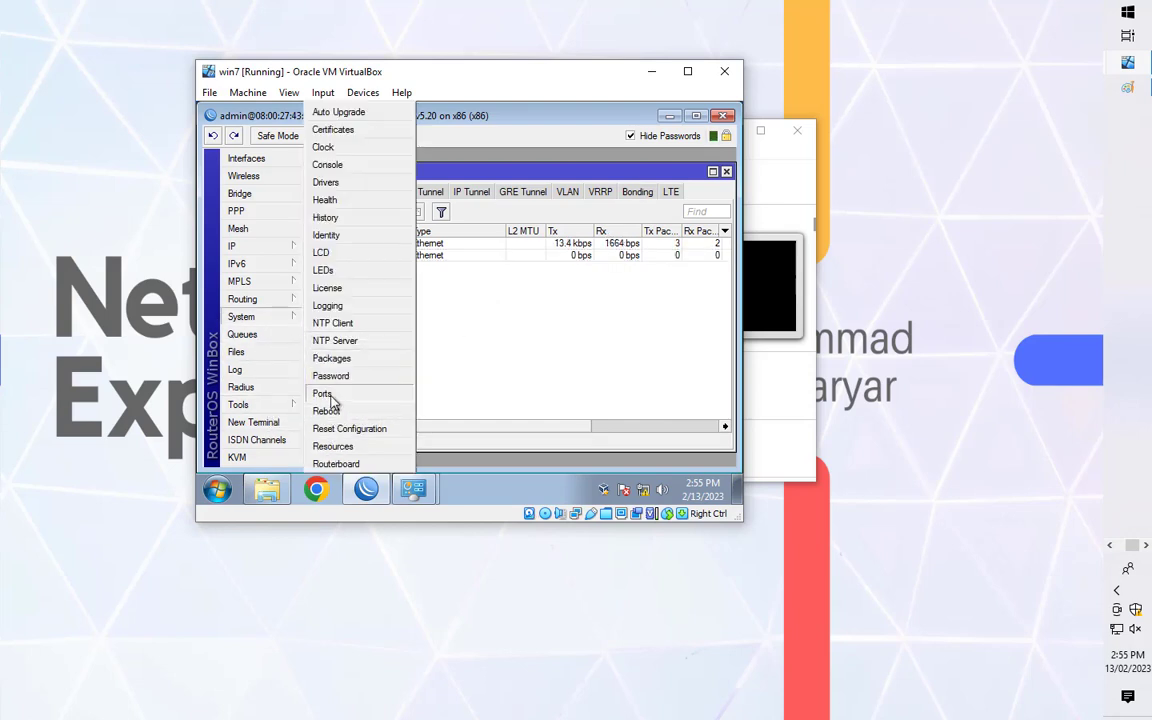
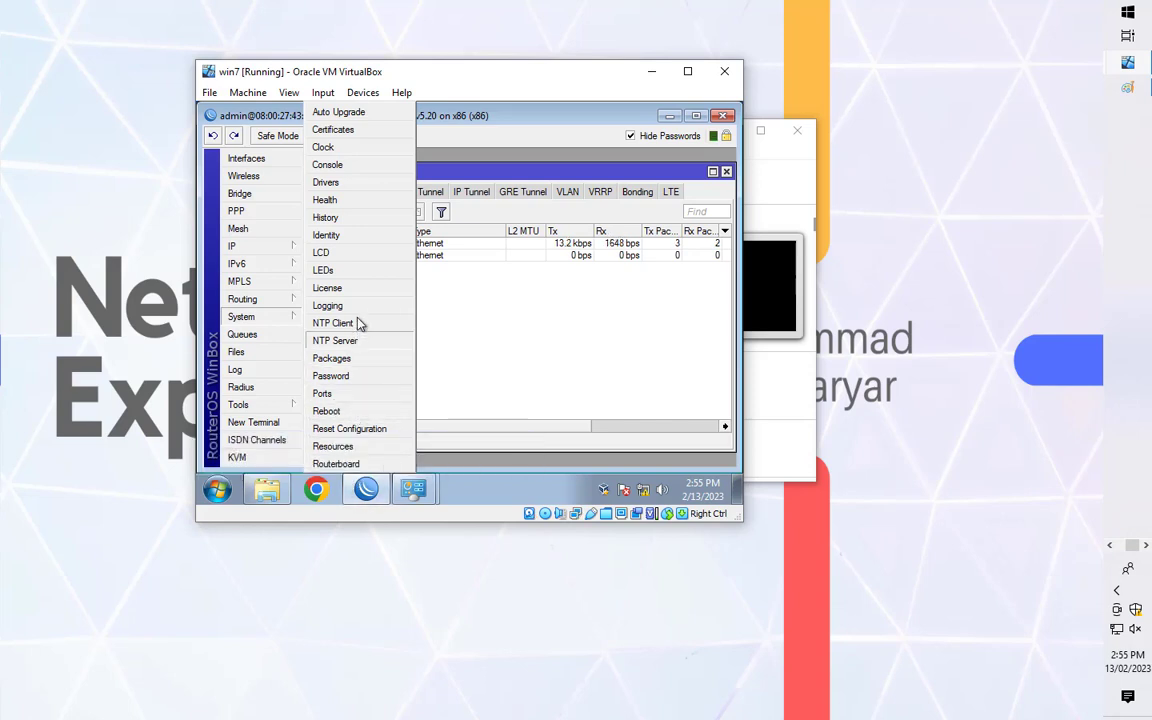
left_click(266, 353)
mouse_move(290, 325)
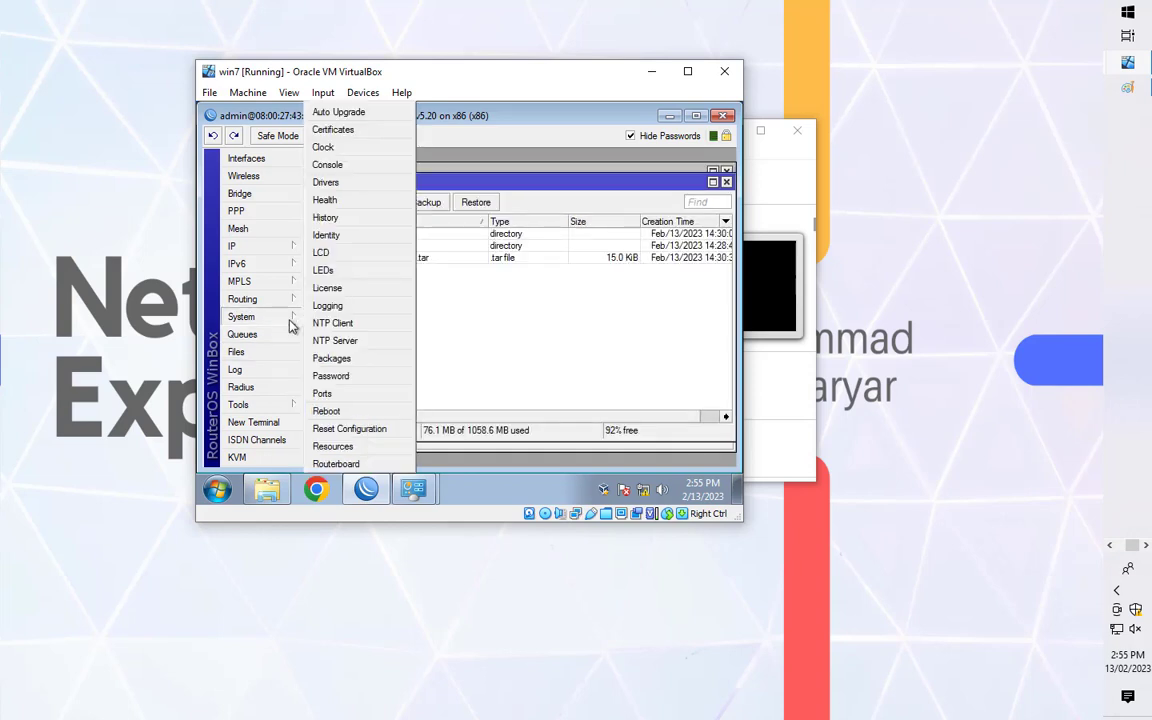
- Open a router terminal and test connectivity to 8.8.8.8 with the Ping tool, closing the tool when done
left_click(262, 422)
mouse_move(268, 402)
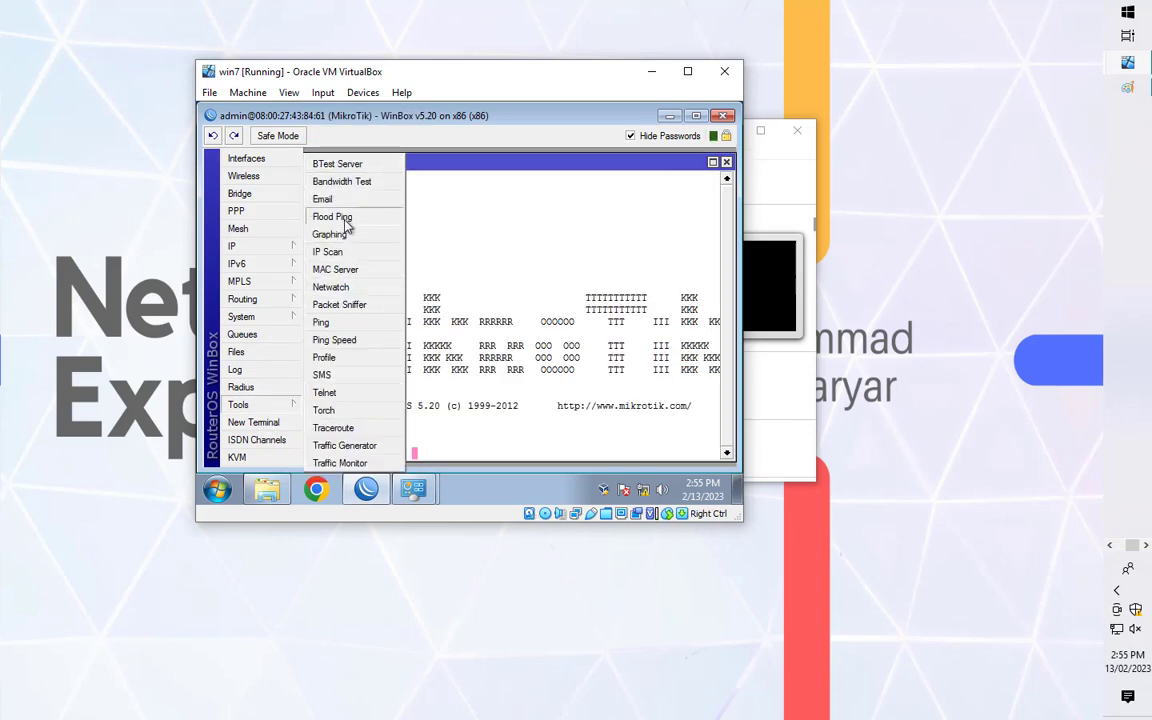
left_click(321, 322)
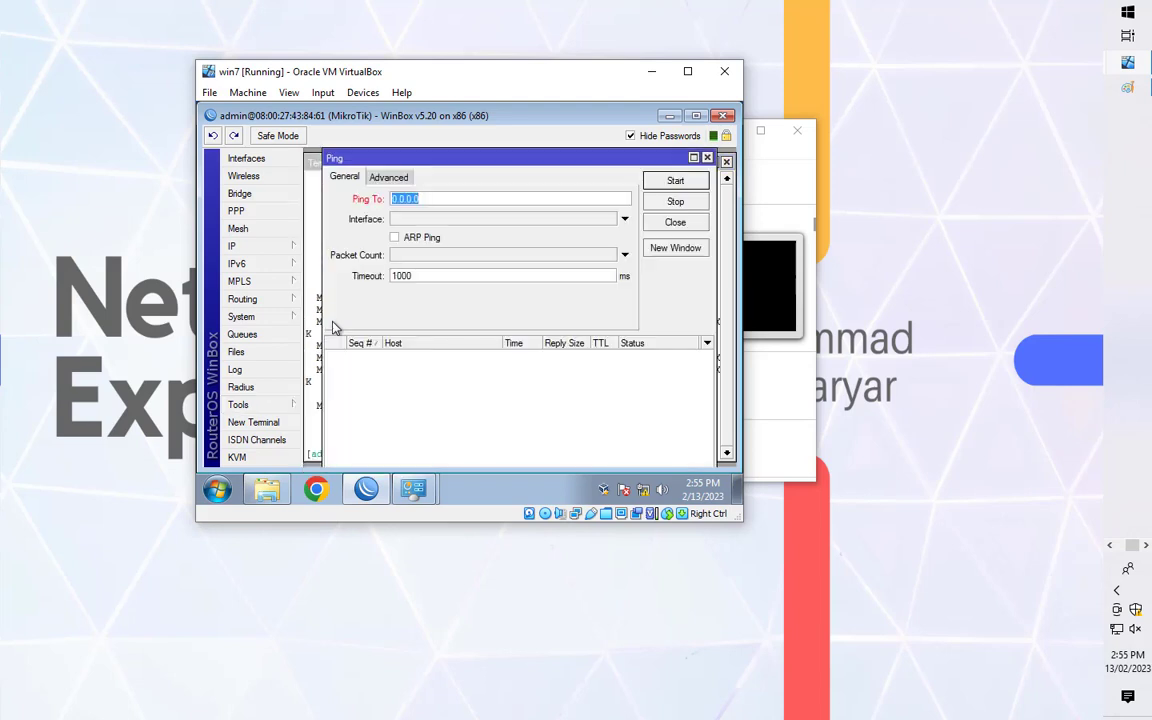
type("8.8.8.8")
left_click(675, 180)
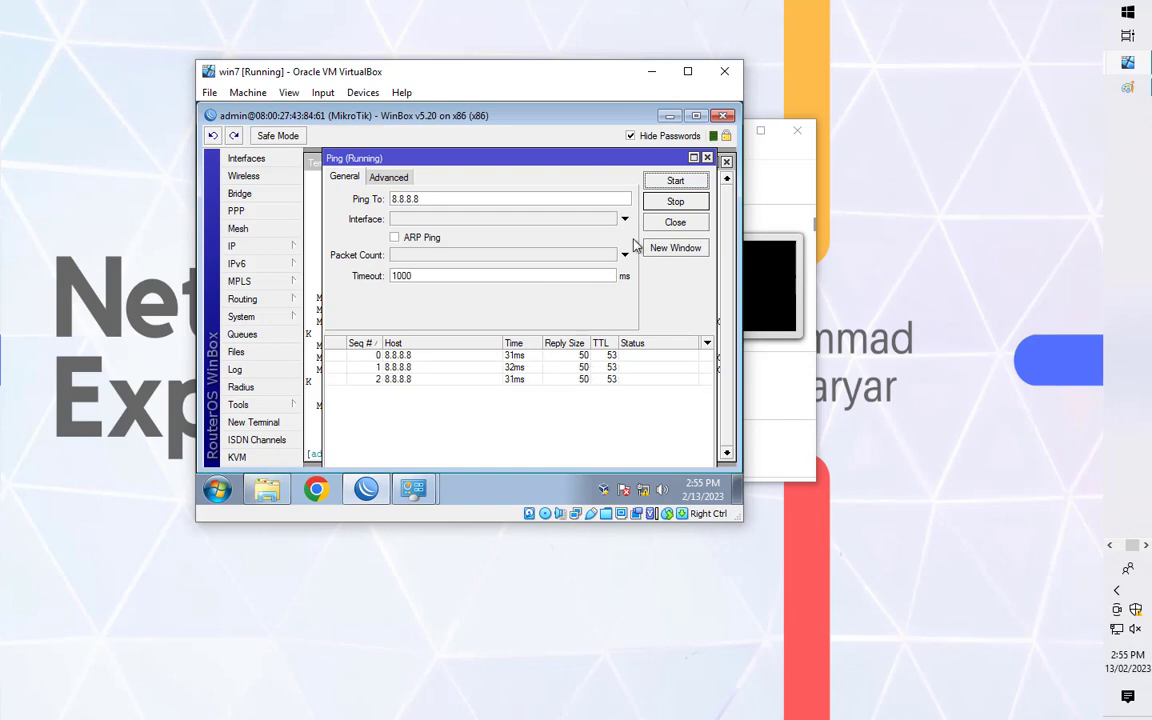
left_click(676, 223)
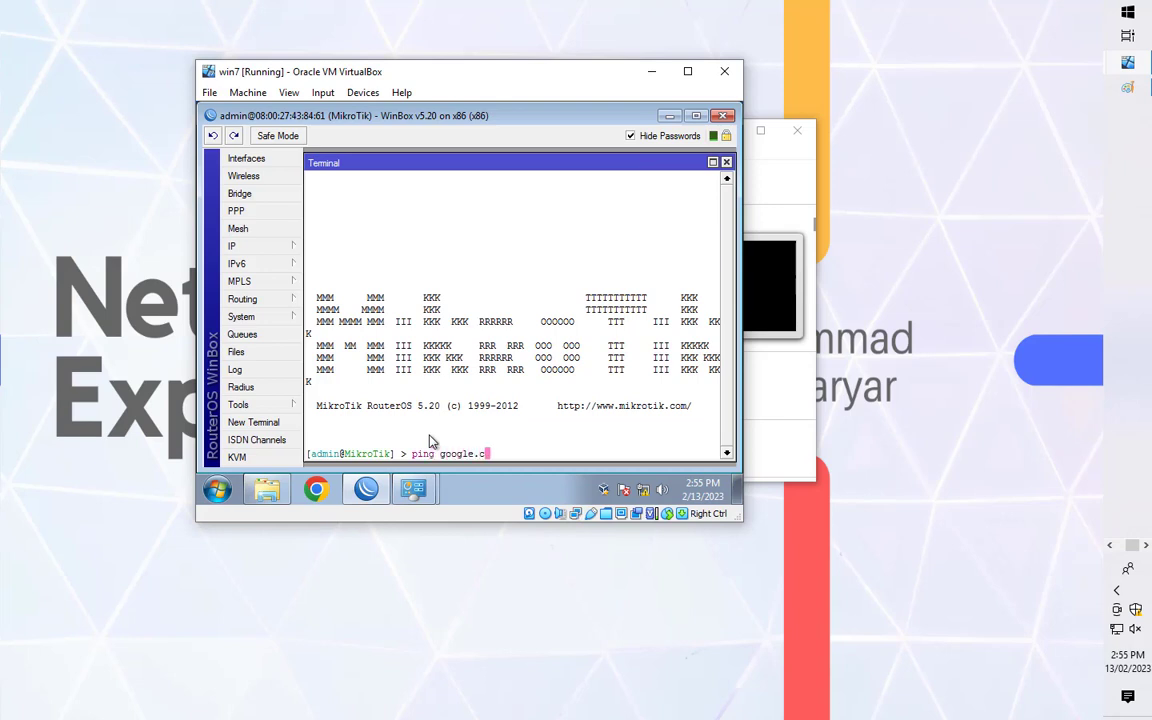
- Ping google.com from the router terminal and close the terminal and file list
key("Return")
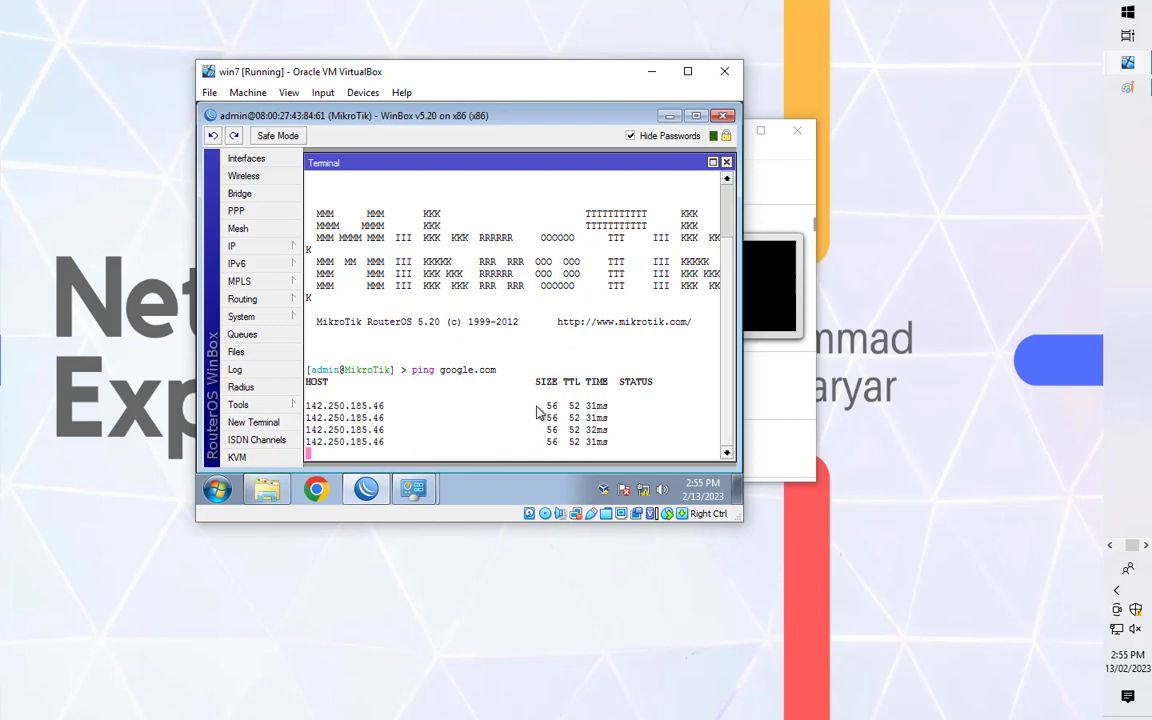
left_click(727, 163)
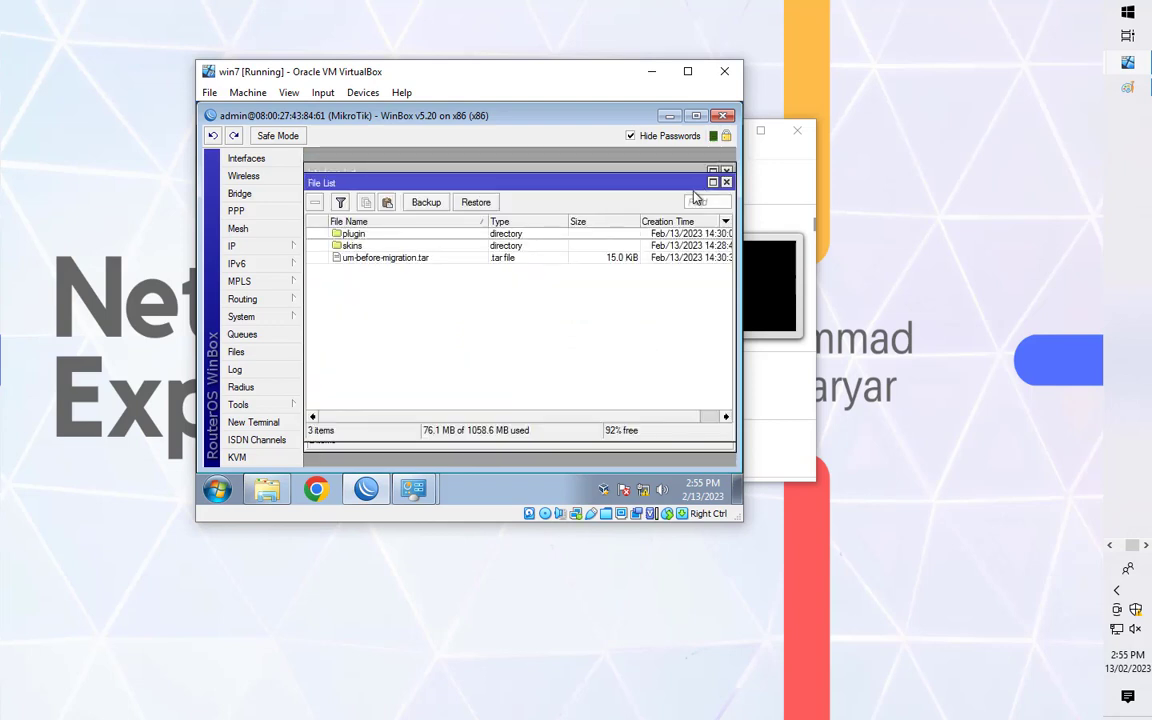
left_click(727, 184)
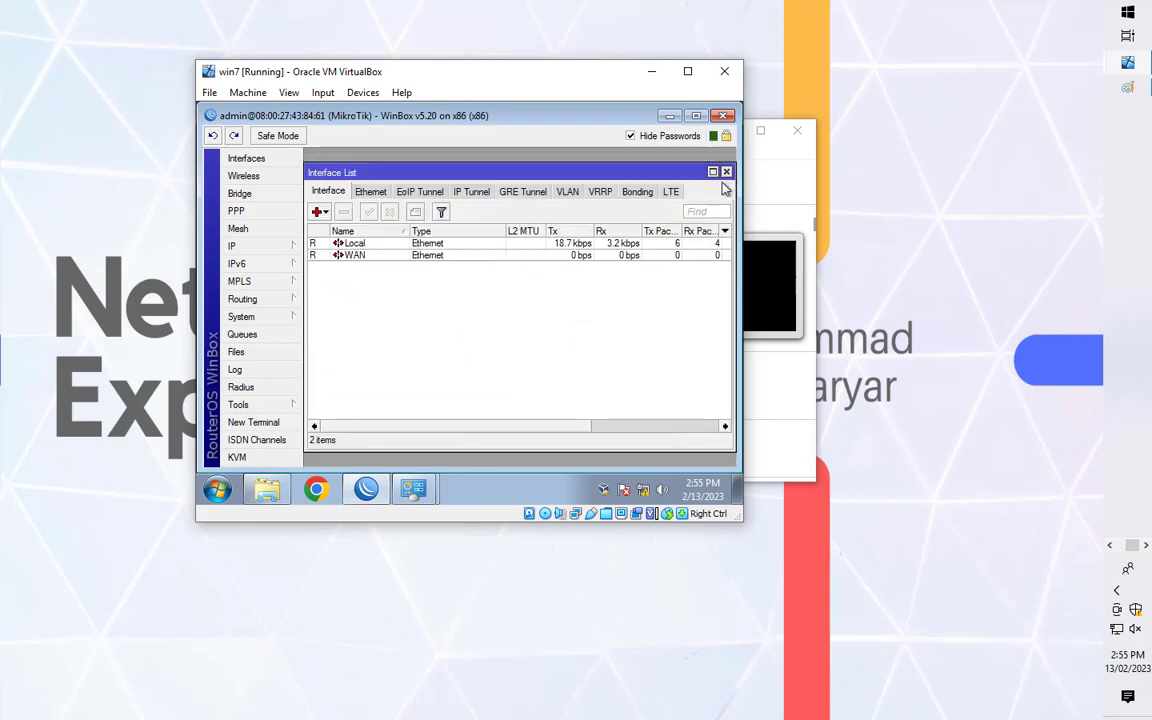
left_click(651, 72)
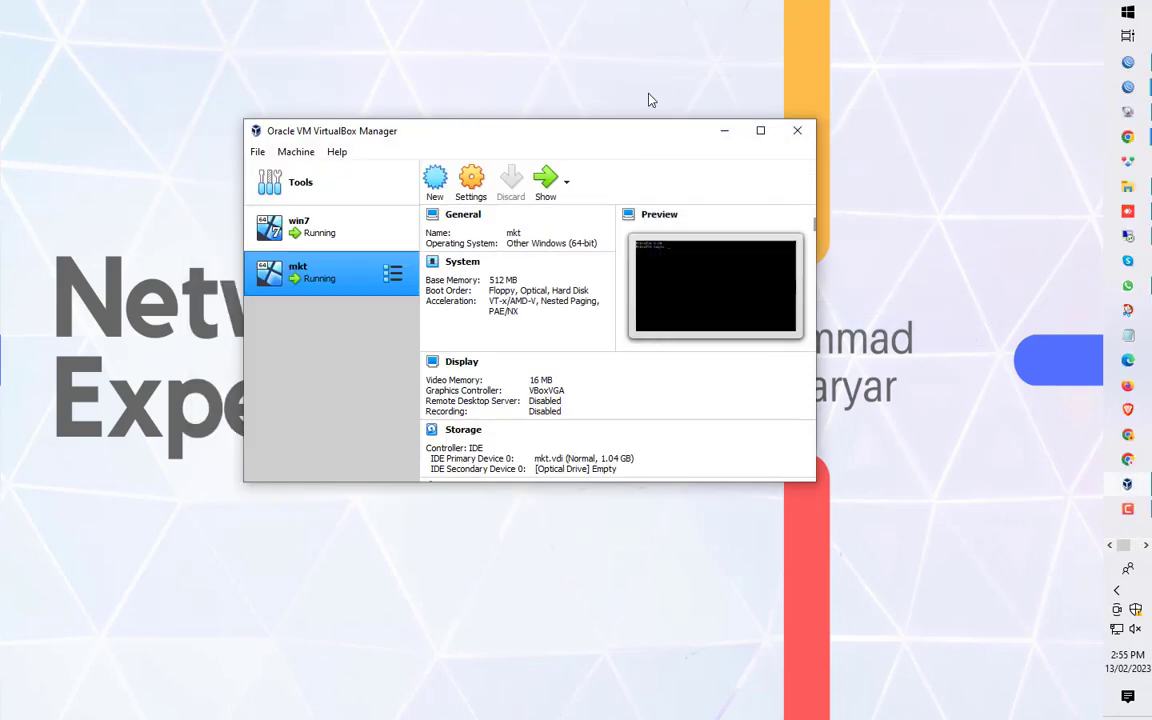
left_click(405, 232)
left_click(546, 185)
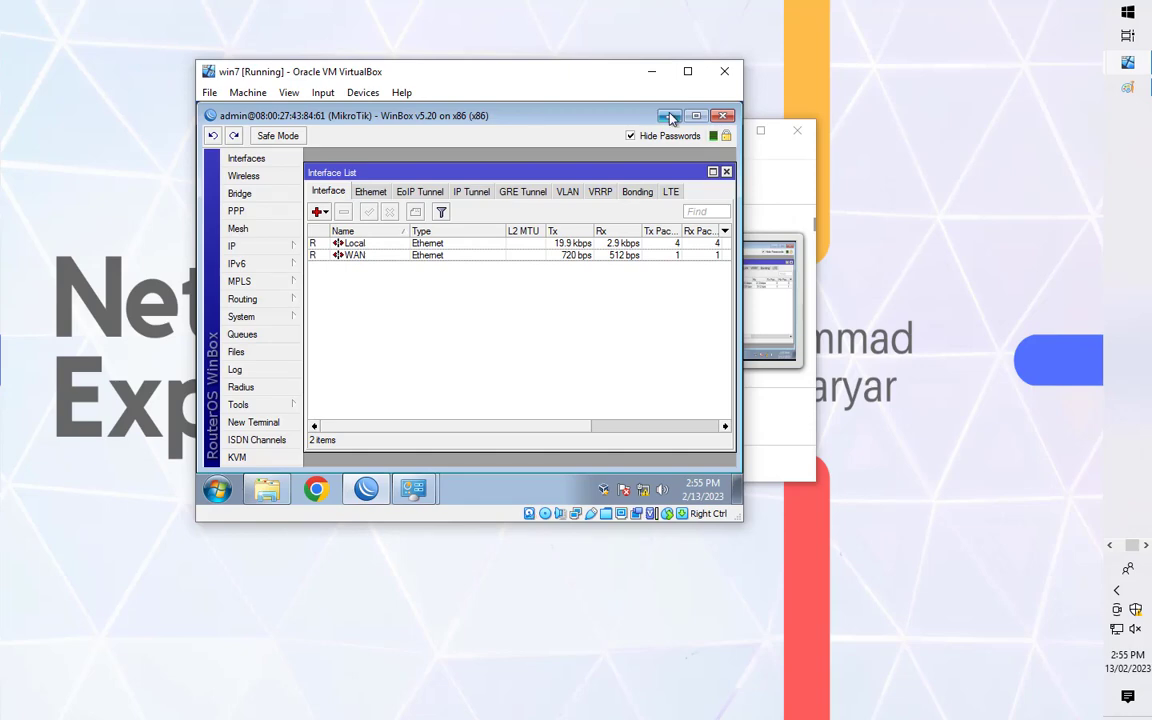
- Minimise WinBox, set the location of Network 5 to Work network and refresh the desktop
left_click(669, 115)
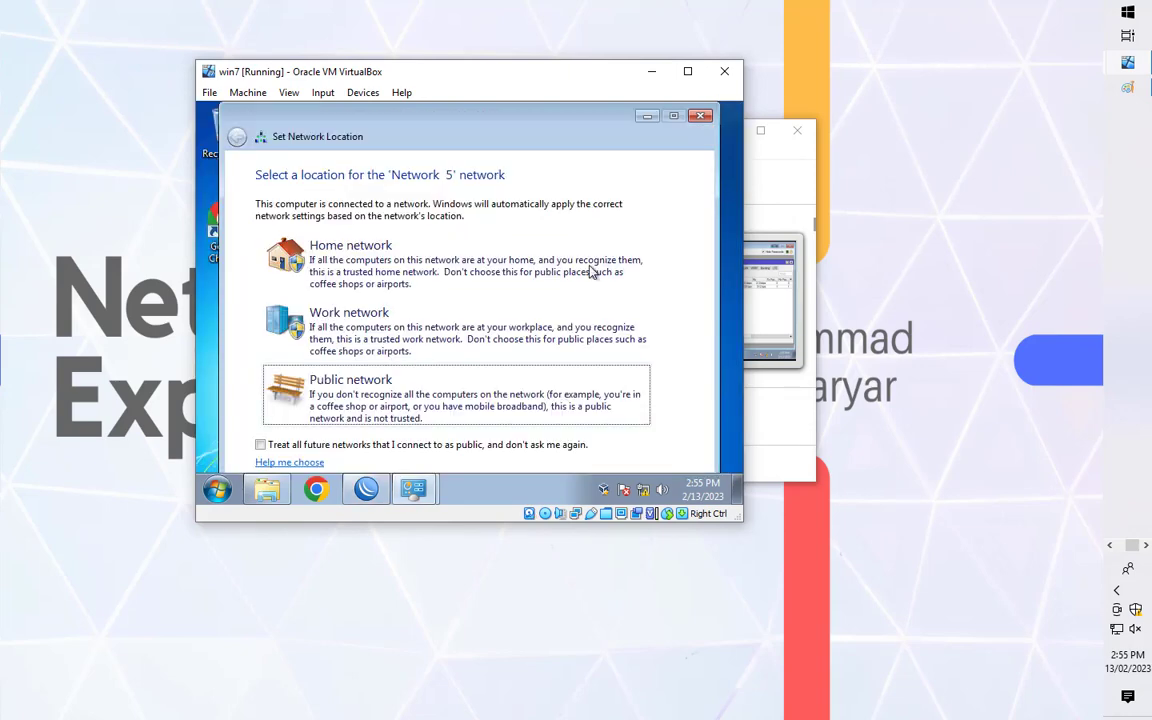
left_click(343, 342)
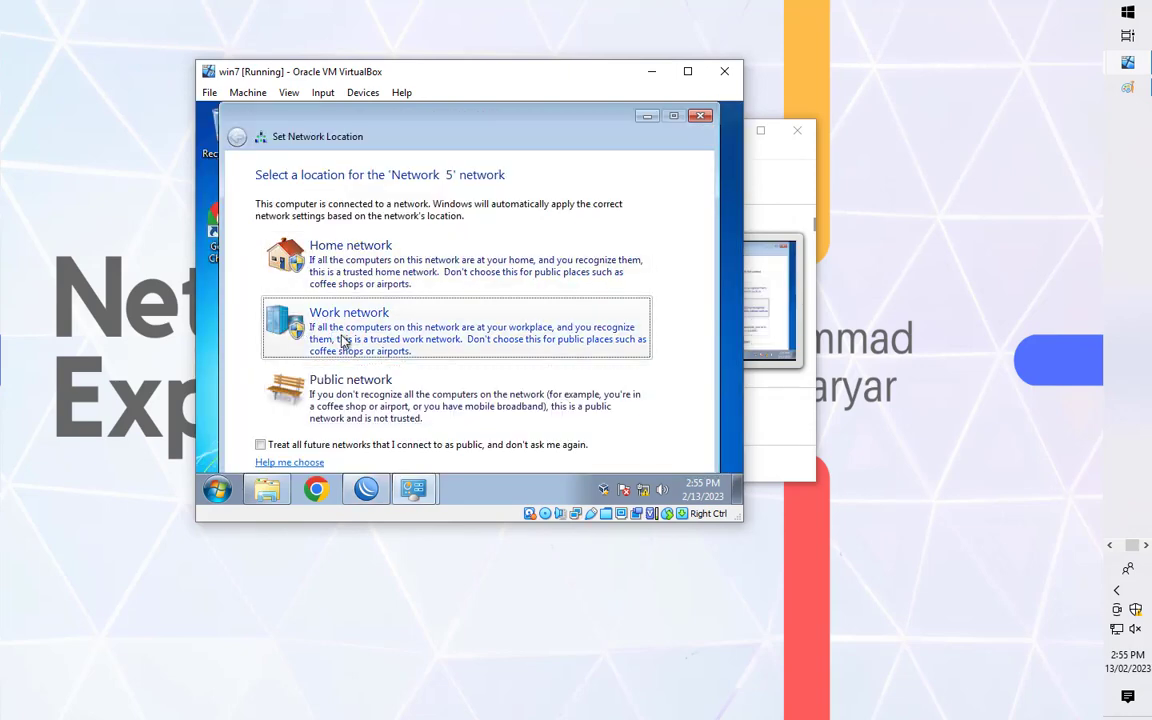
left_click(700, 116)
right_click(506, 226)
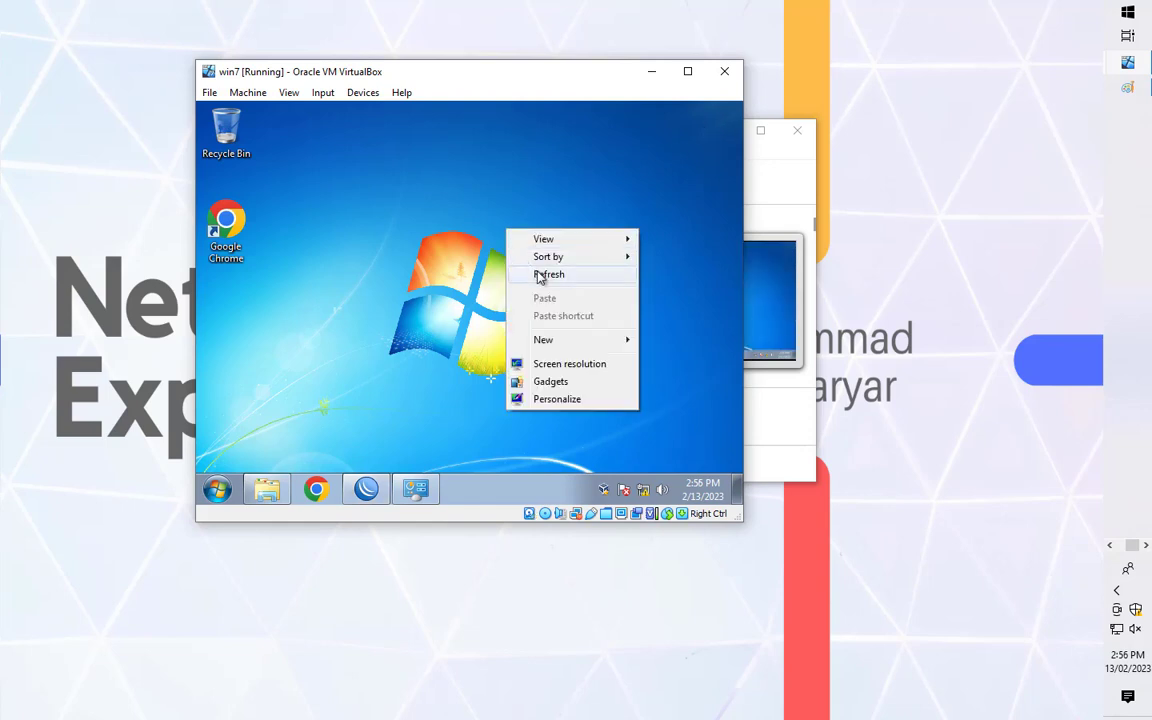
left_click(545, 272)
- Open the network connection details of the Local Area Connection from the Network and Sharing Center
right_click(643, 489)
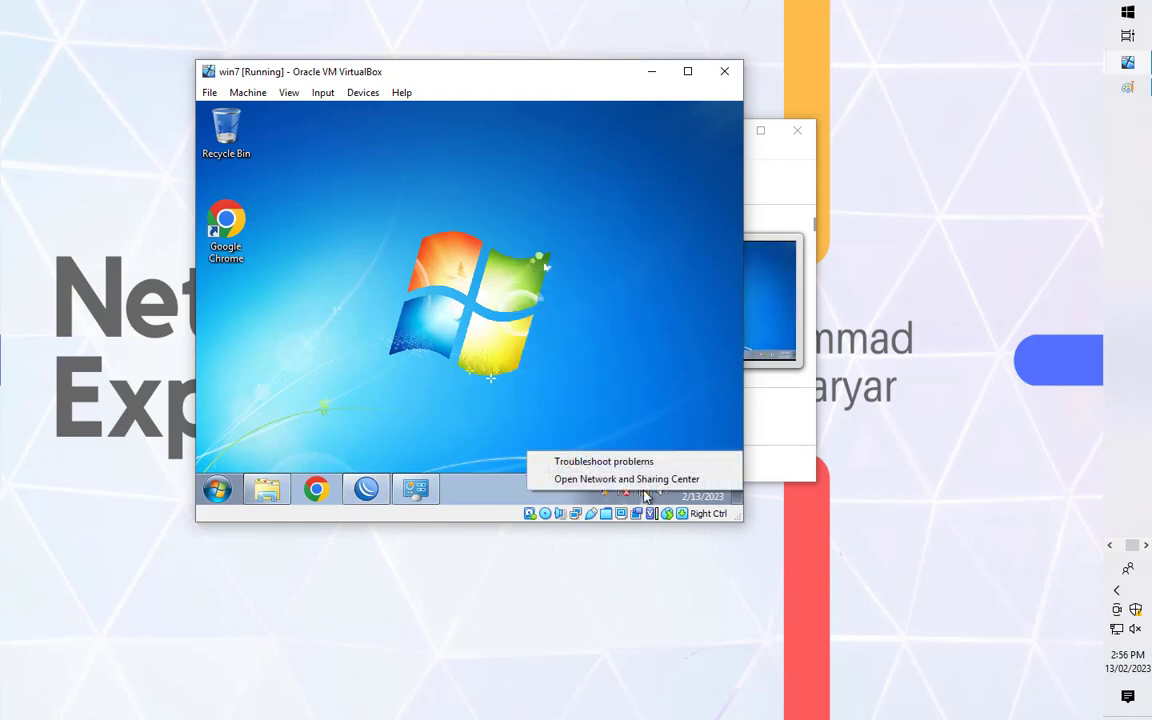
left_click(640, 477)
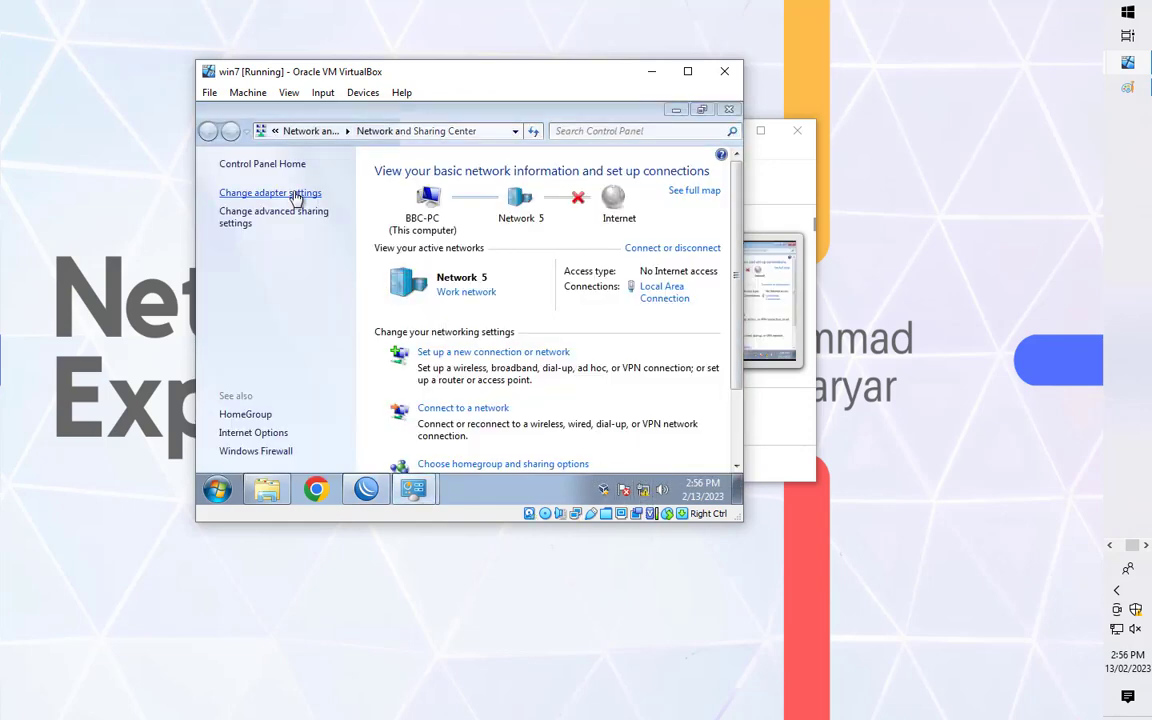
left_click(297, 193)
right_click(313, 197)
left_click(350, 225)
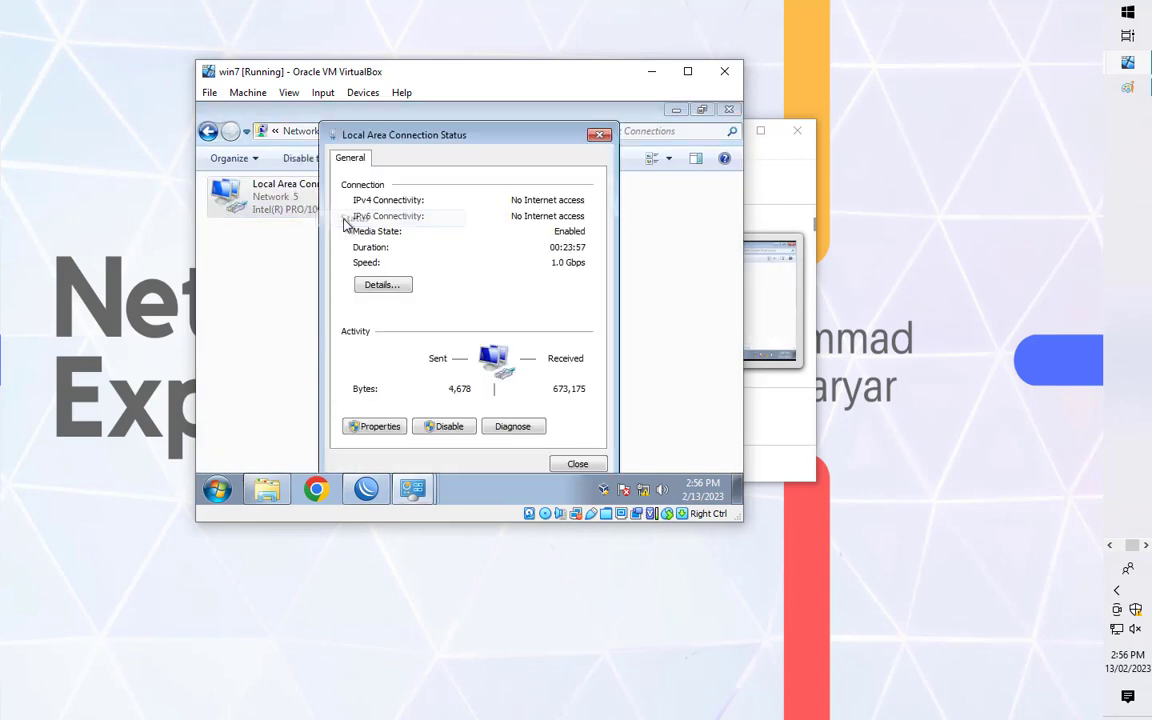
left_click(379, 288)
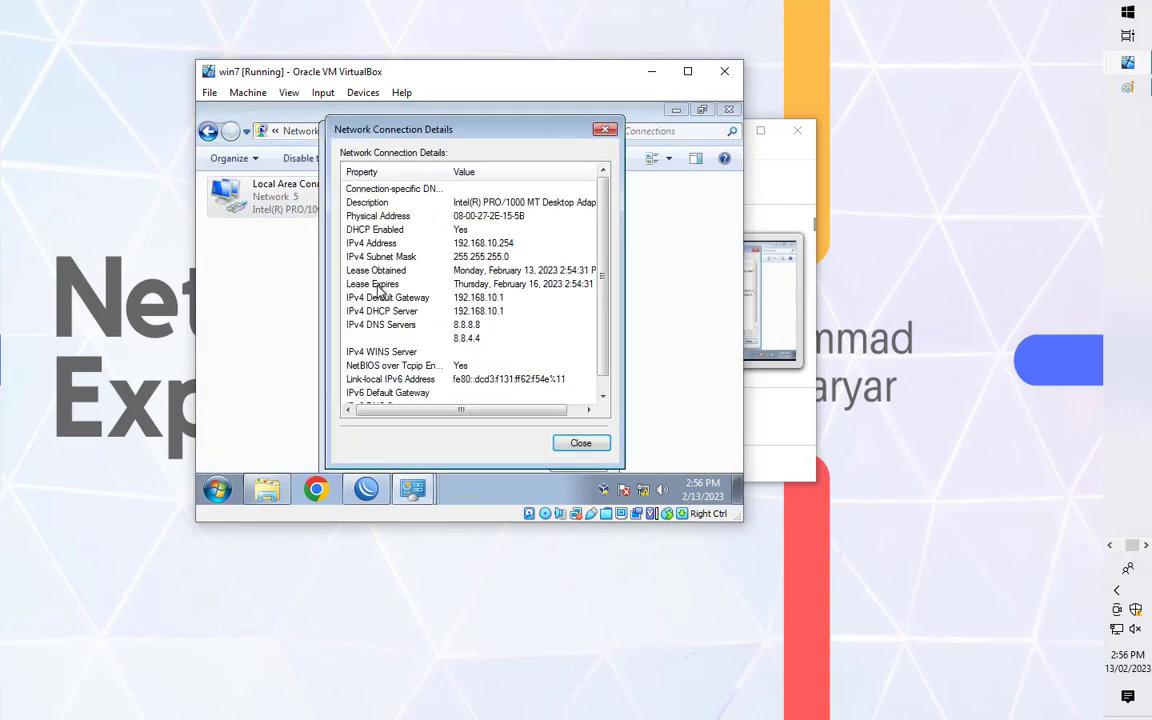
- Check the connection's IPv4 address, default gateway, DHCP server and DNS server entries and close the details and status dialogs
left_click(457, 243)
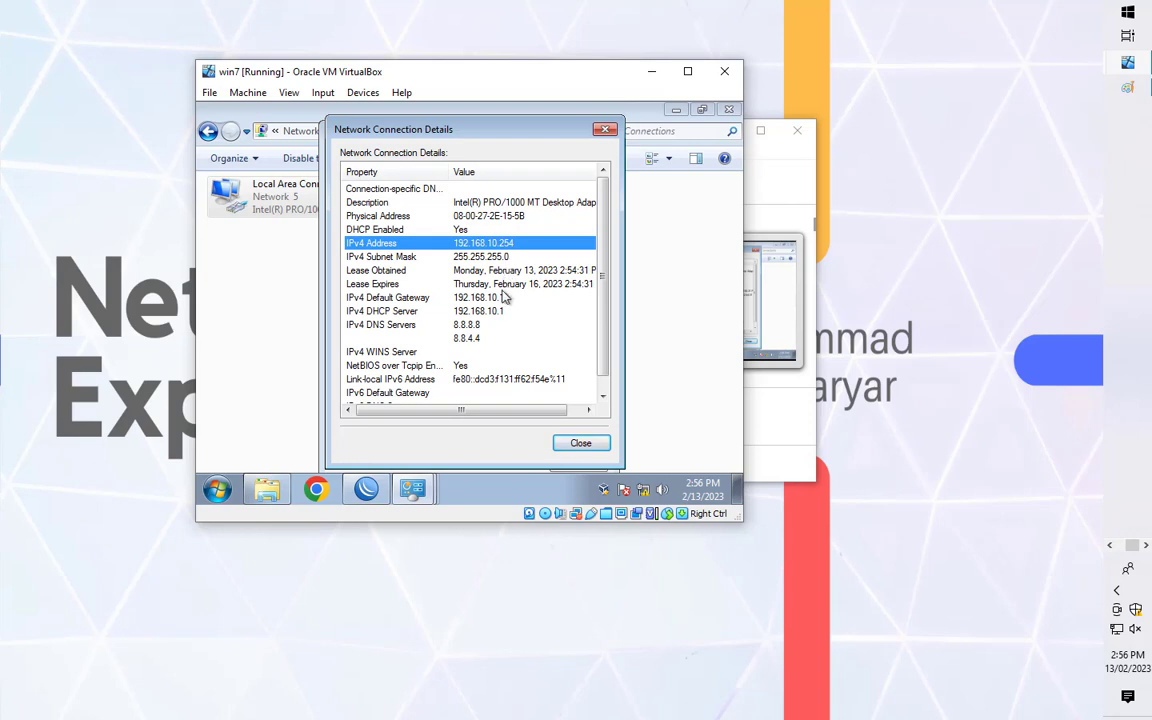
left_click(475, 297)
left_click(503, 313)
left_click(476, 325)
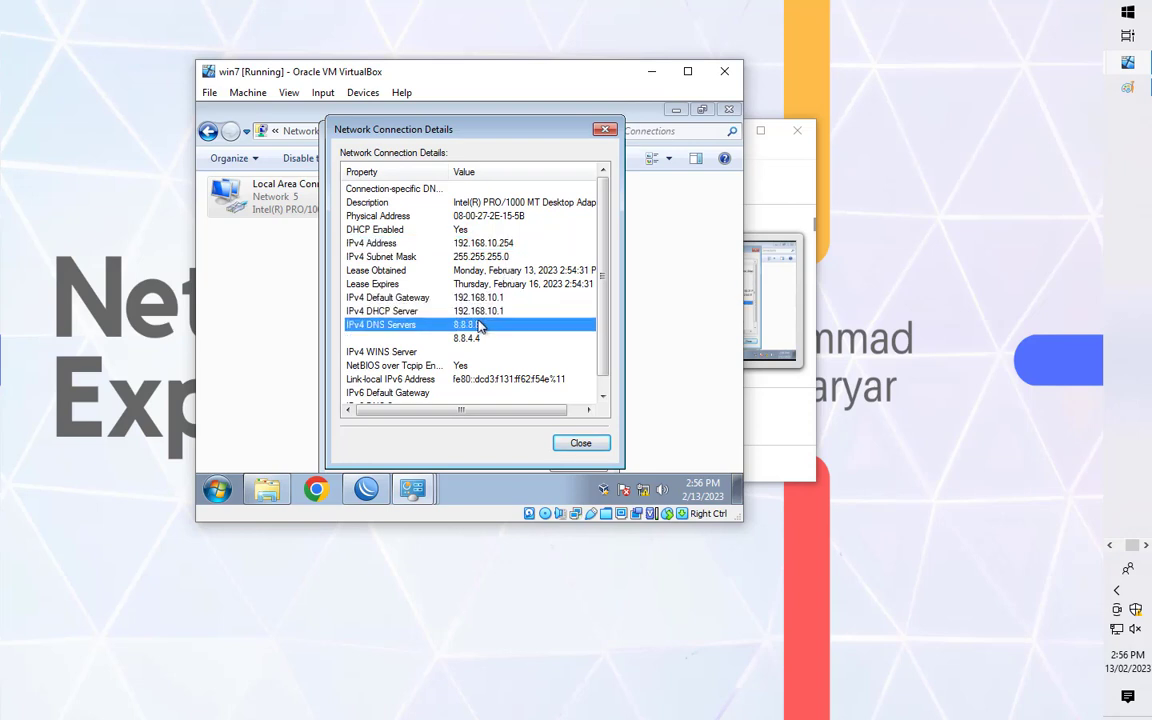
left_click(475, 340)
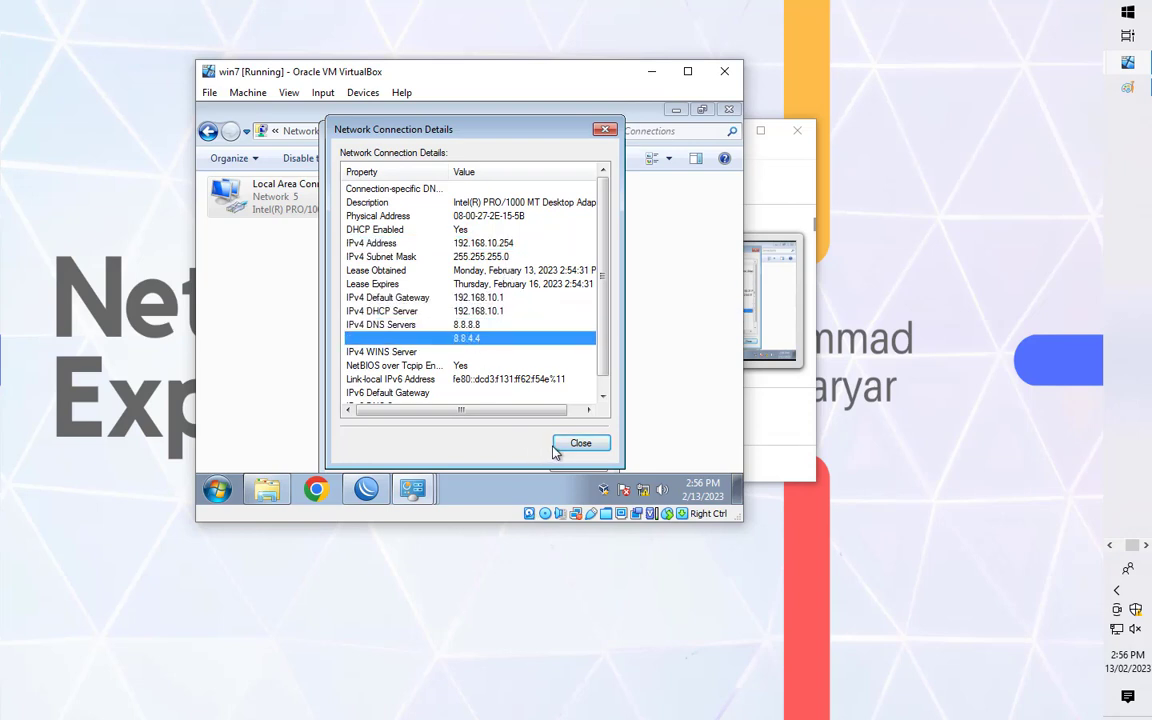
left_click(581, 444)
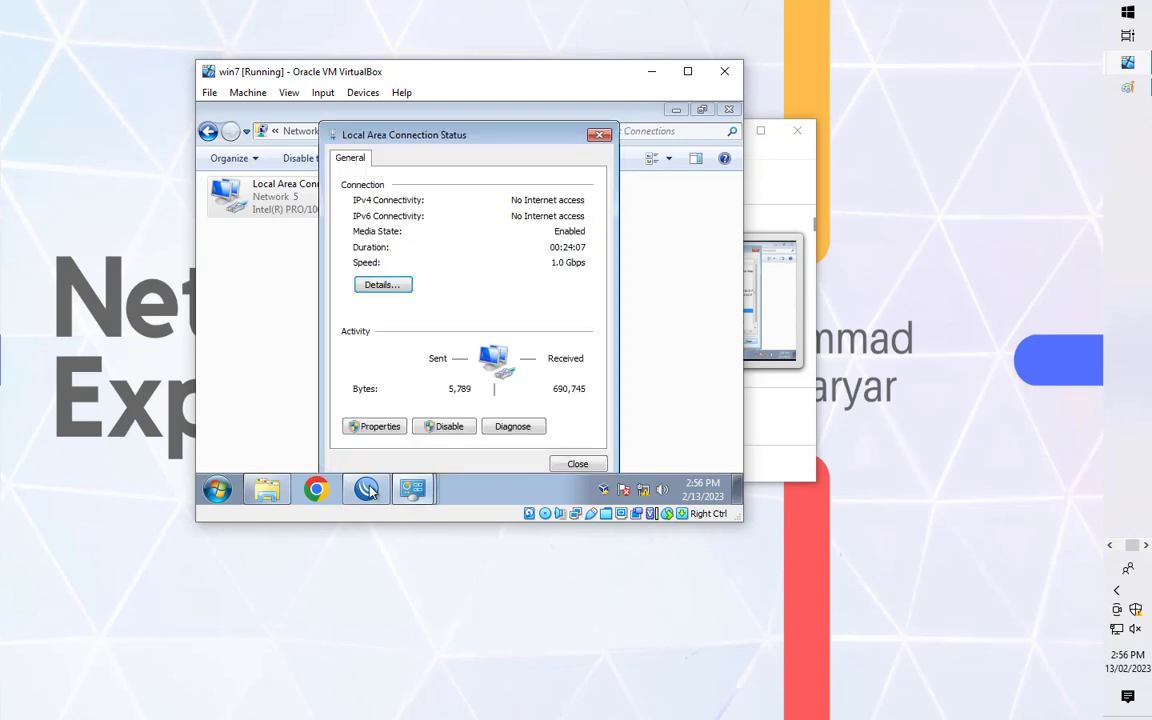
left_click(578, 464)
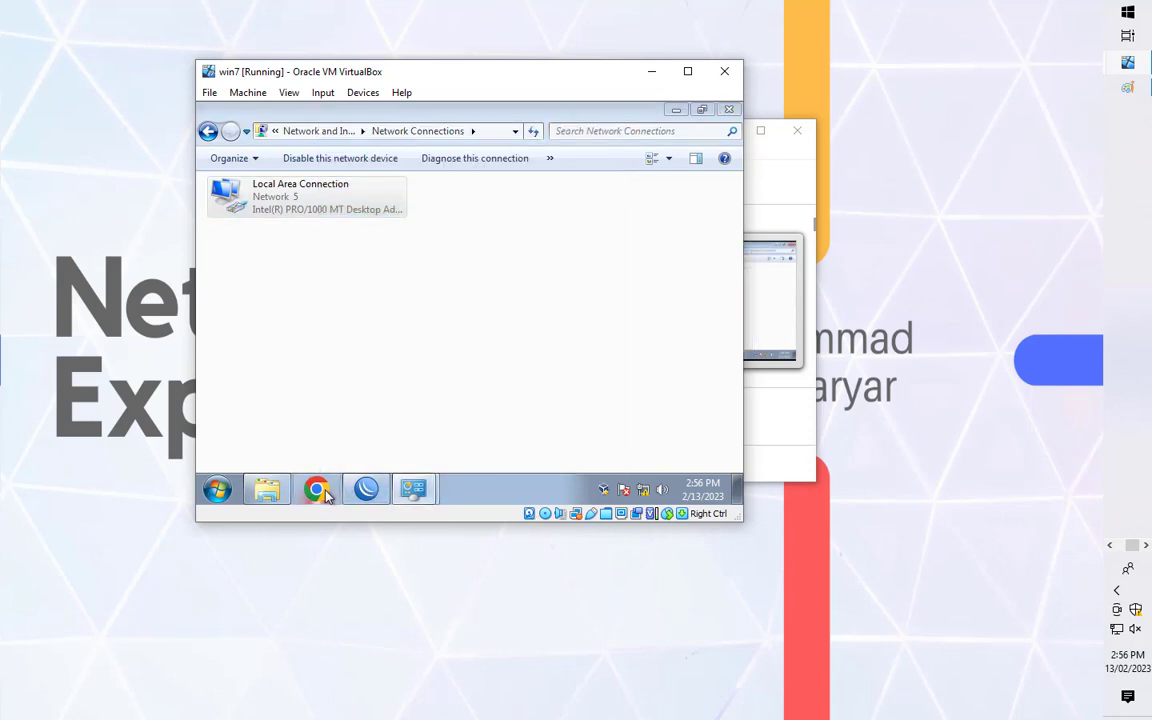
- Minimise the Network Connections window and refresh the desktop
left_click(675, 110)
right_click(447, 122)
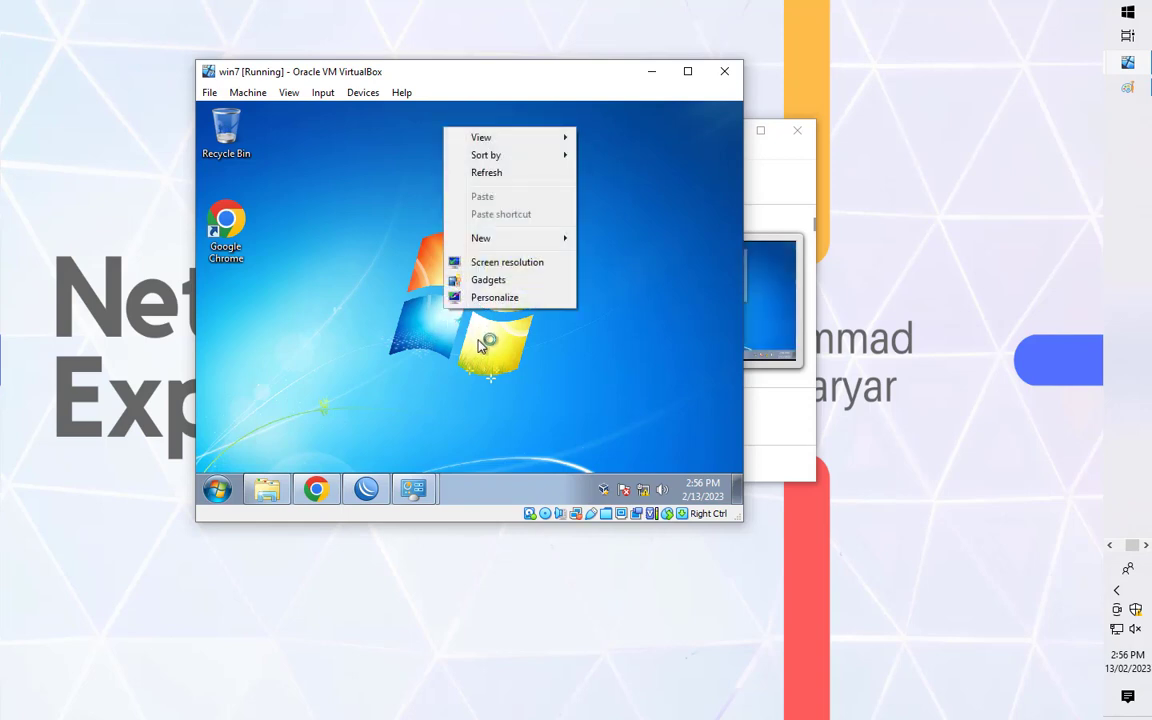
left_click(500, 178)
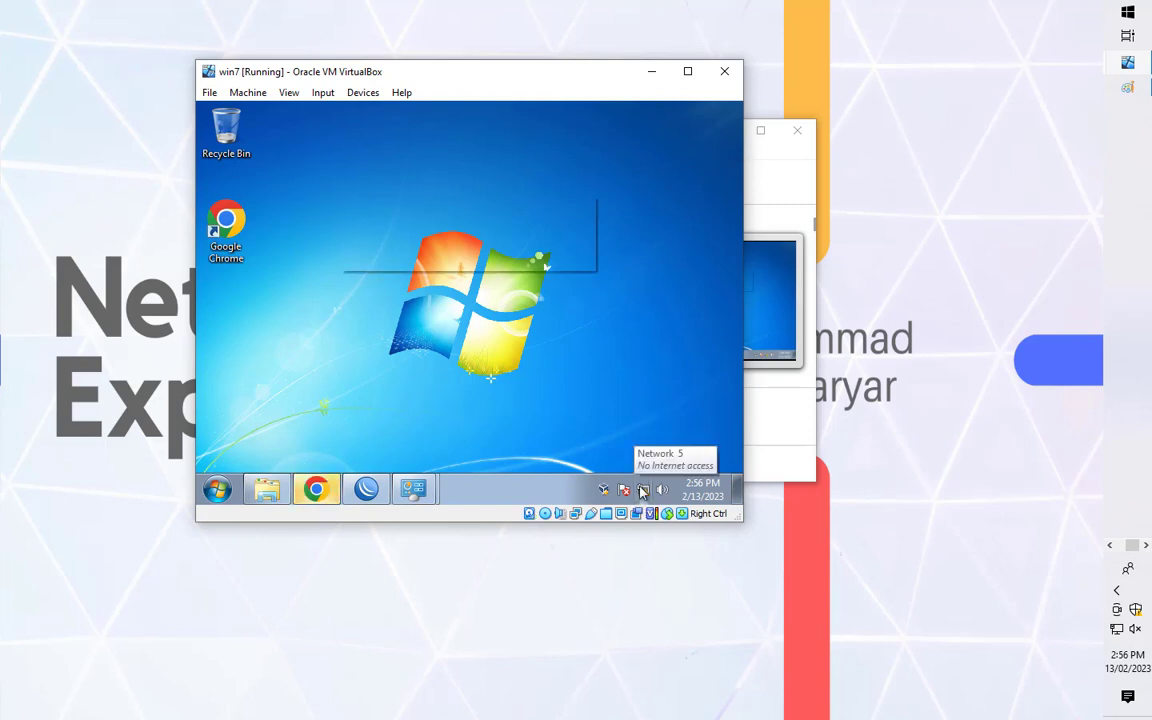
- Refresh the desktop and load google.com in Chrome to test the client's internet access
right_click(566, 150)
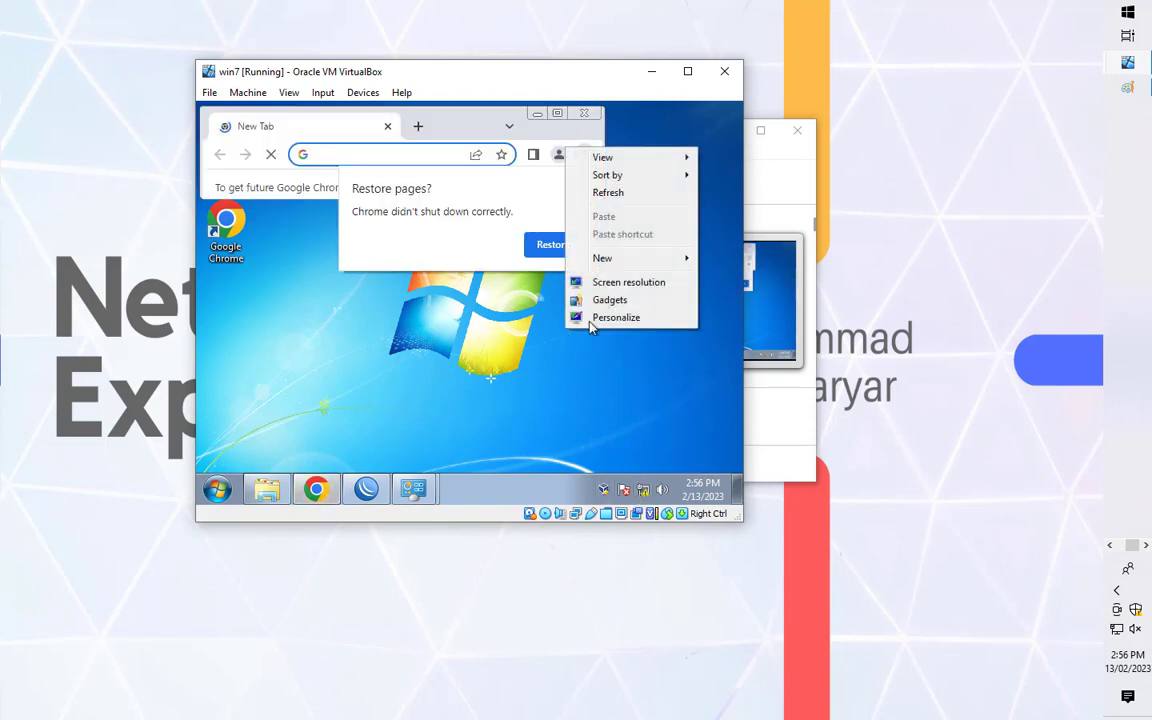
left_click(607, 193)
left_click(376, 150)
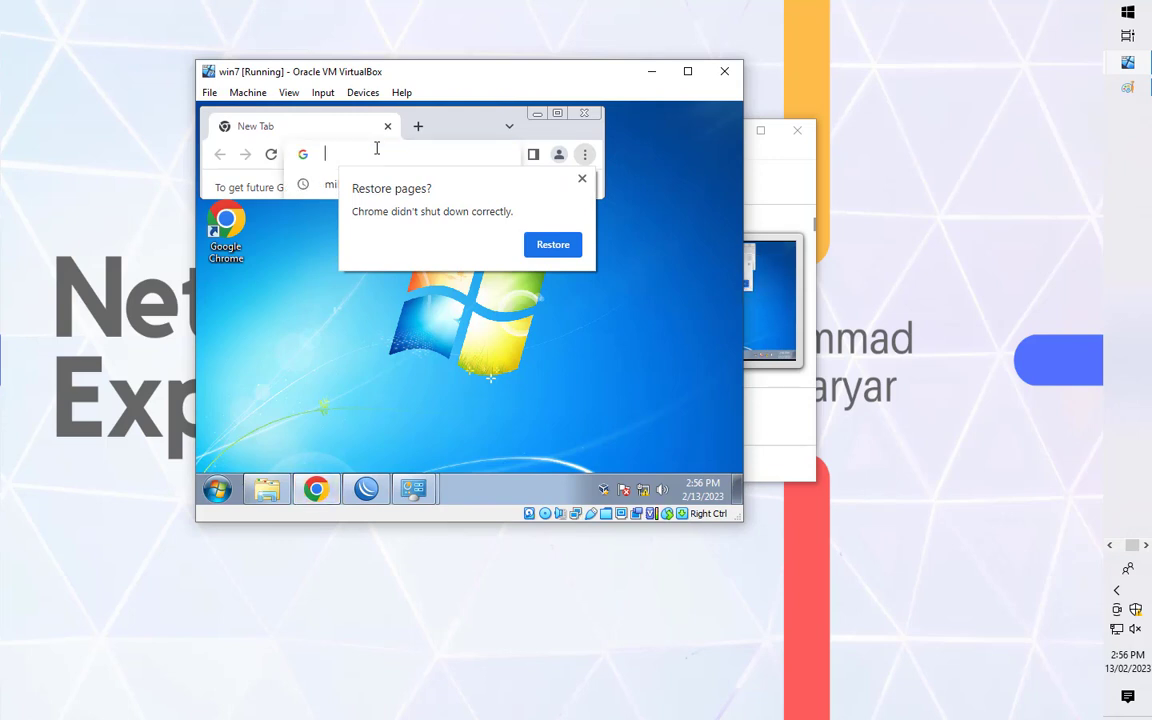
type("google.")
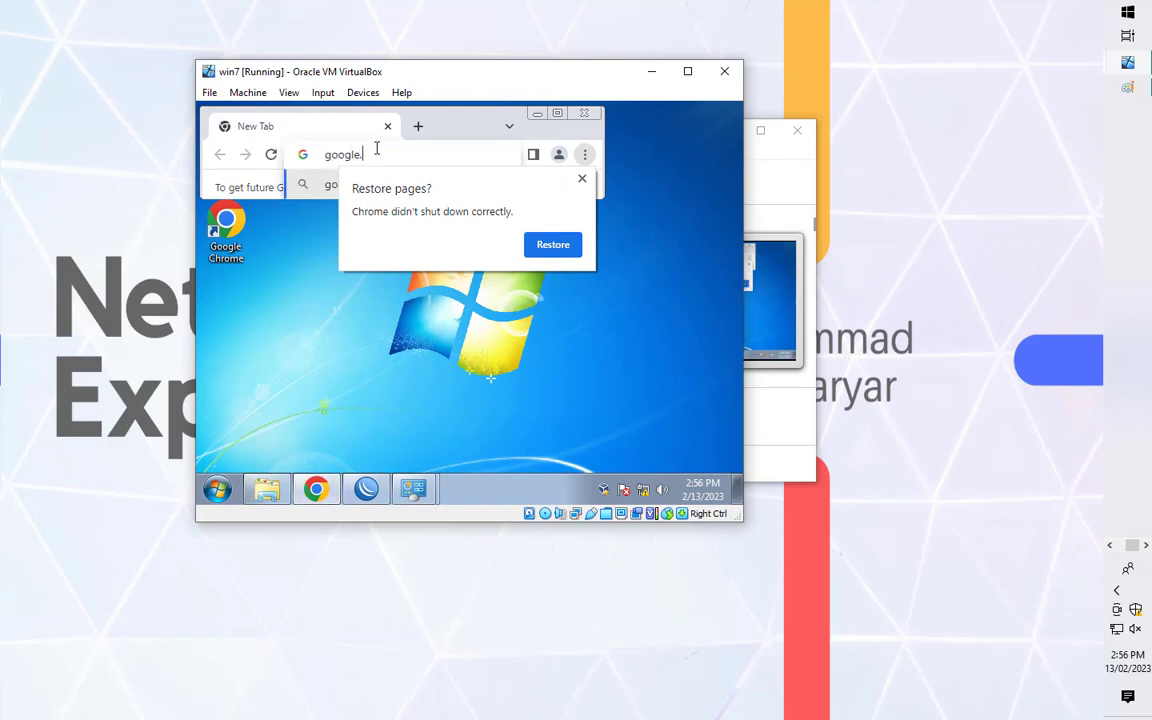
type("com")
key("Return")
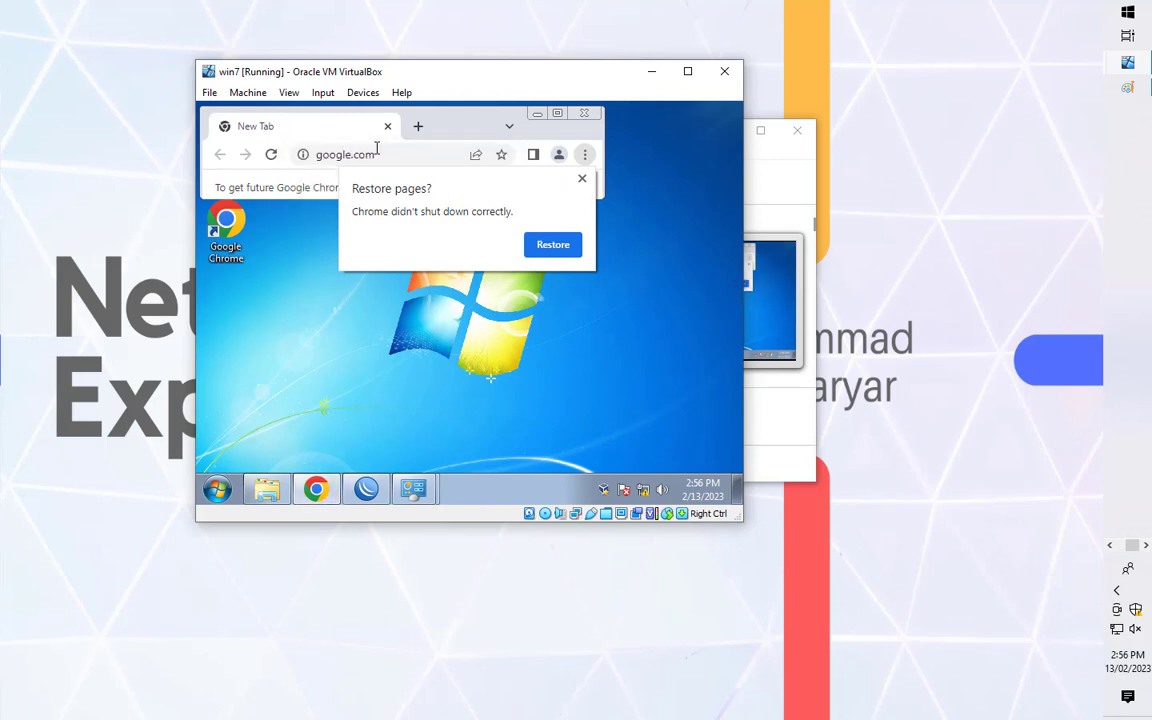
- Dismiss the page restore prompt, then enlarge and minimise the Chrome window
left_click(582, 178)
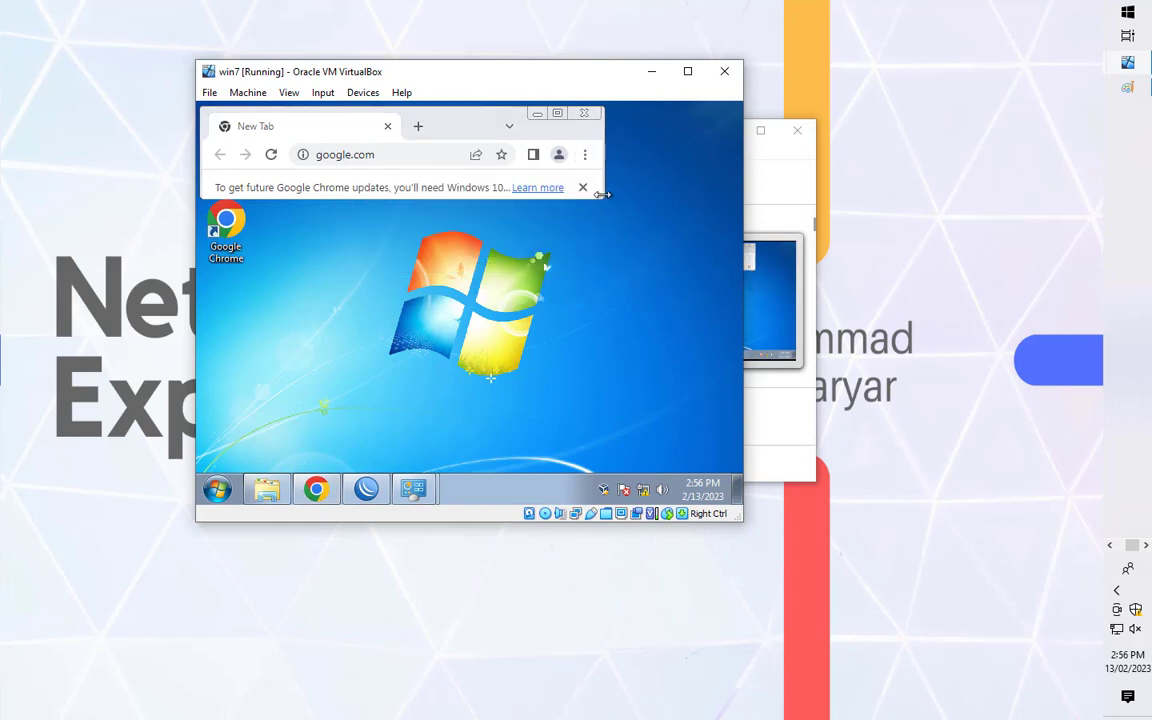
left_click_drag(603, 194, 650, 418)
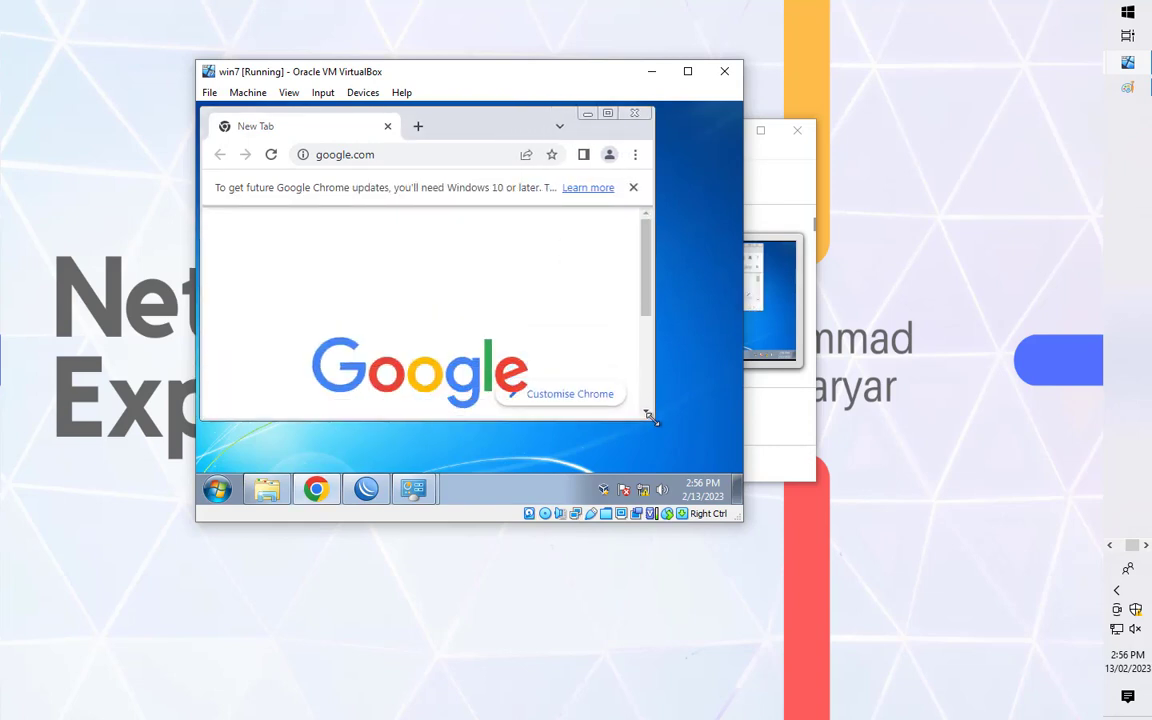
left_click(588, 113)
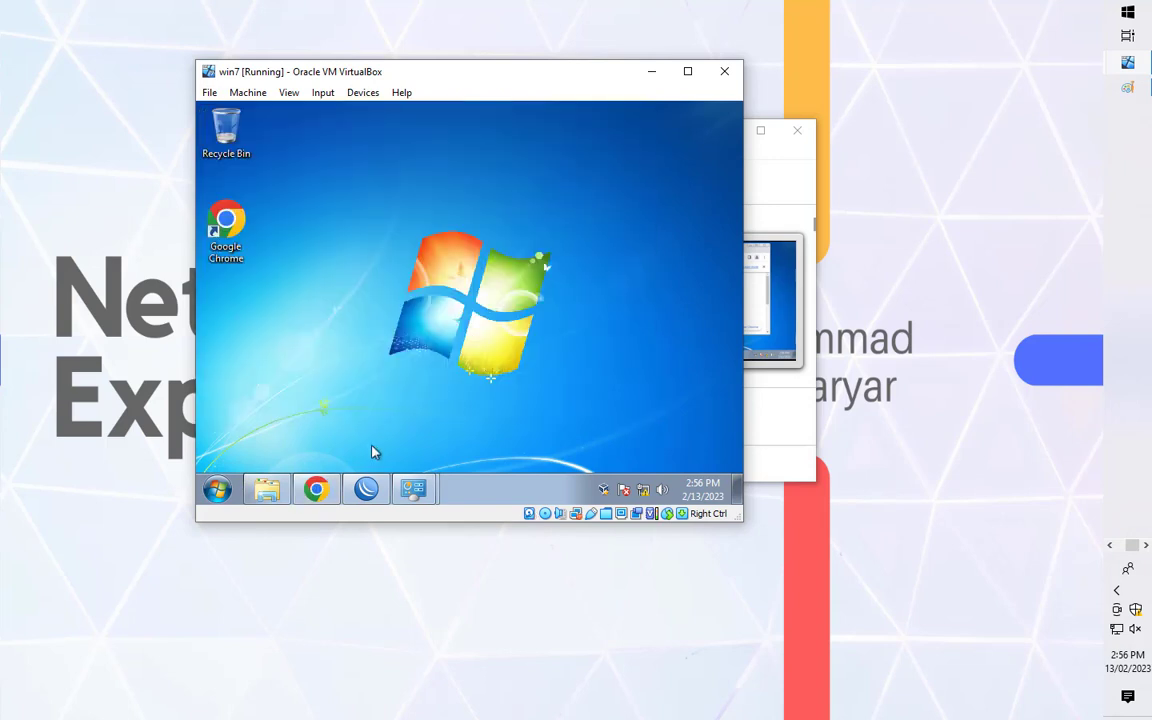
- Switch to WinBox and display the NAT rules of the IP firewall
left_click(368, 488)
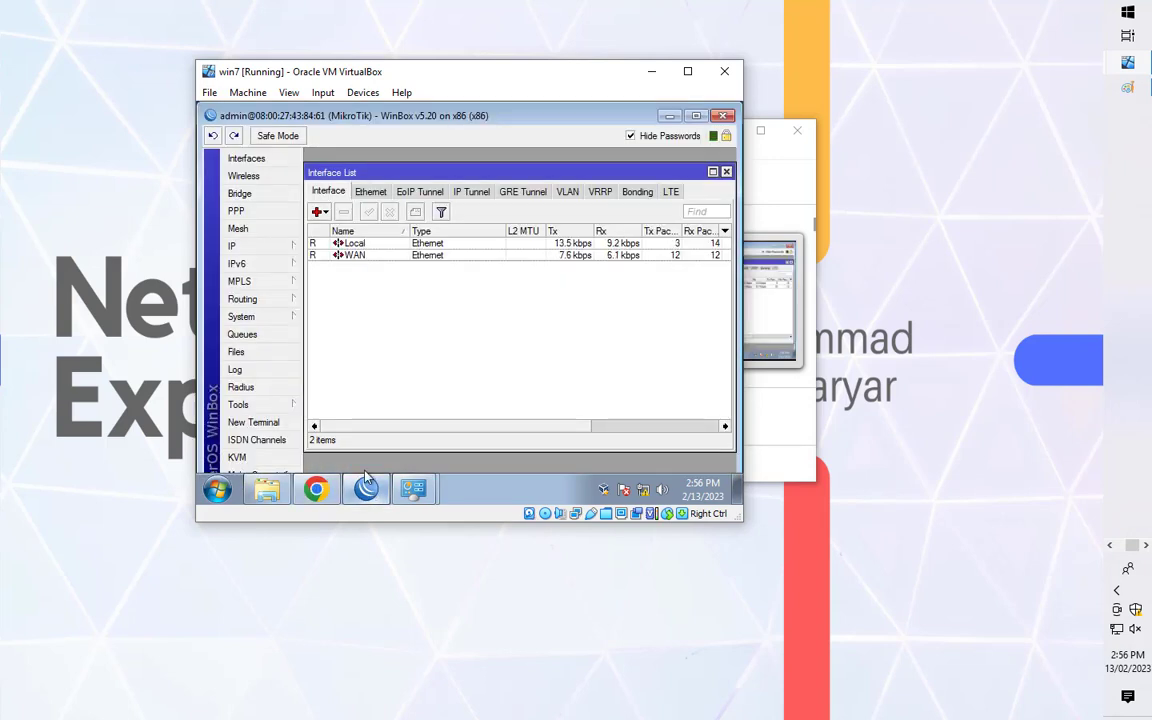
left_click(236, 227)
left_click(726, 199)
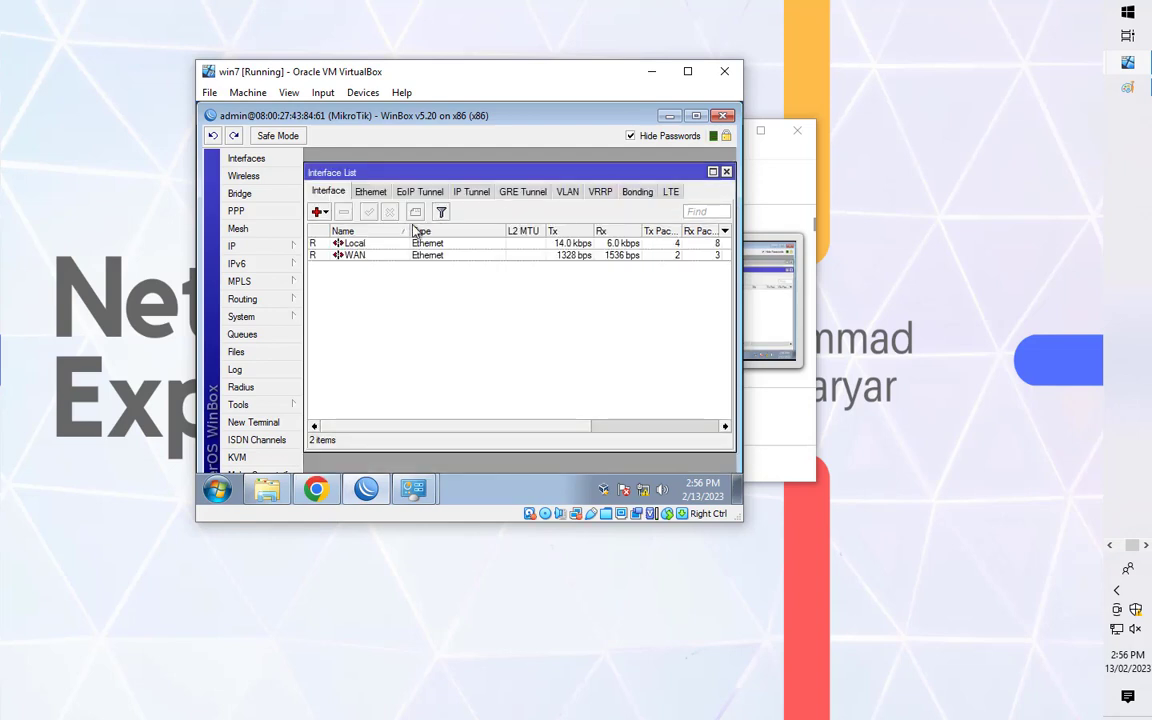
left_click(250, 245)
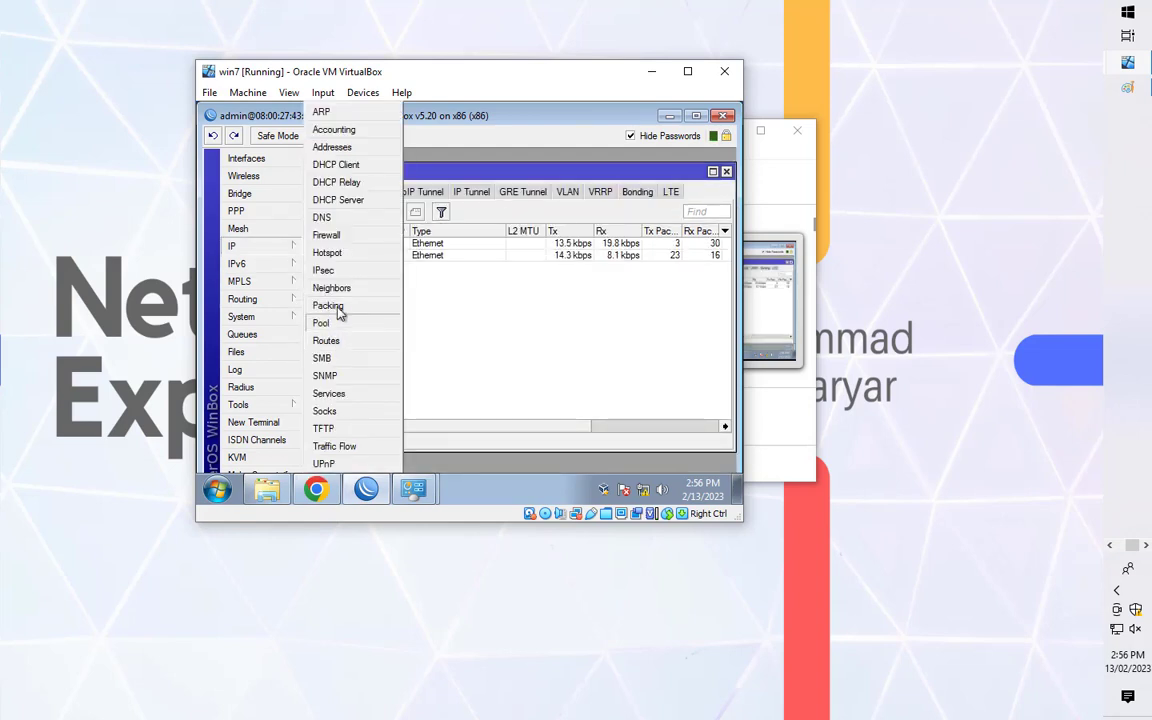
left_click(330, 234)
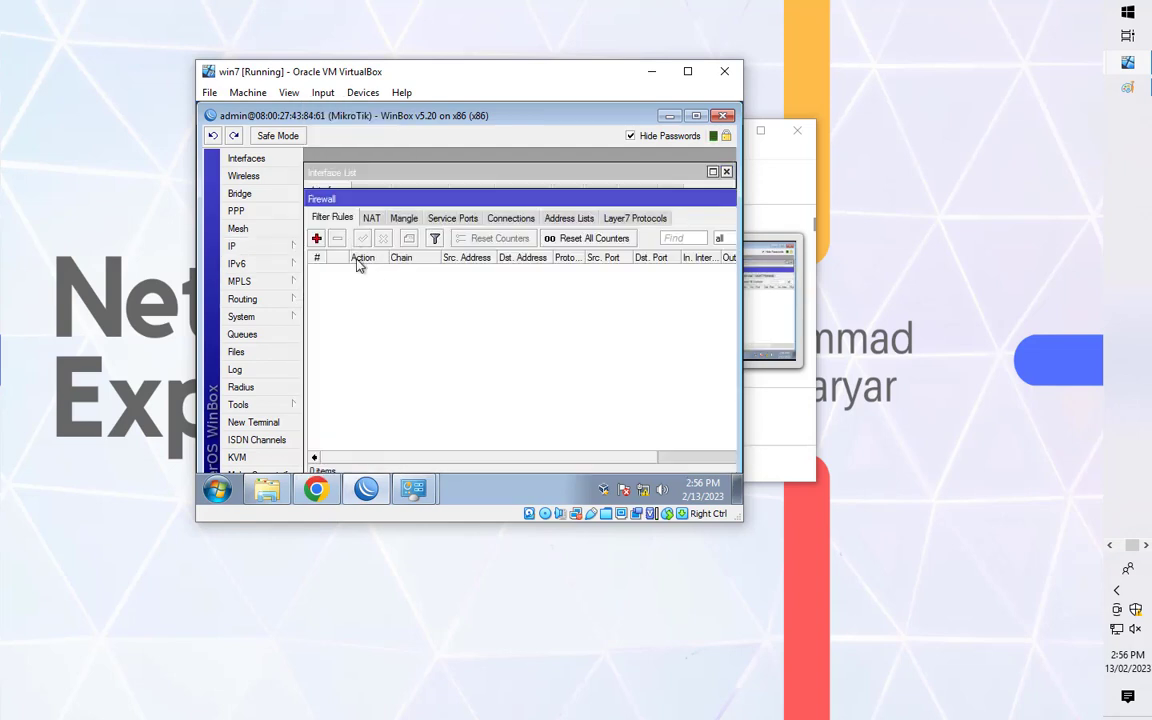
left_click(376, 221)
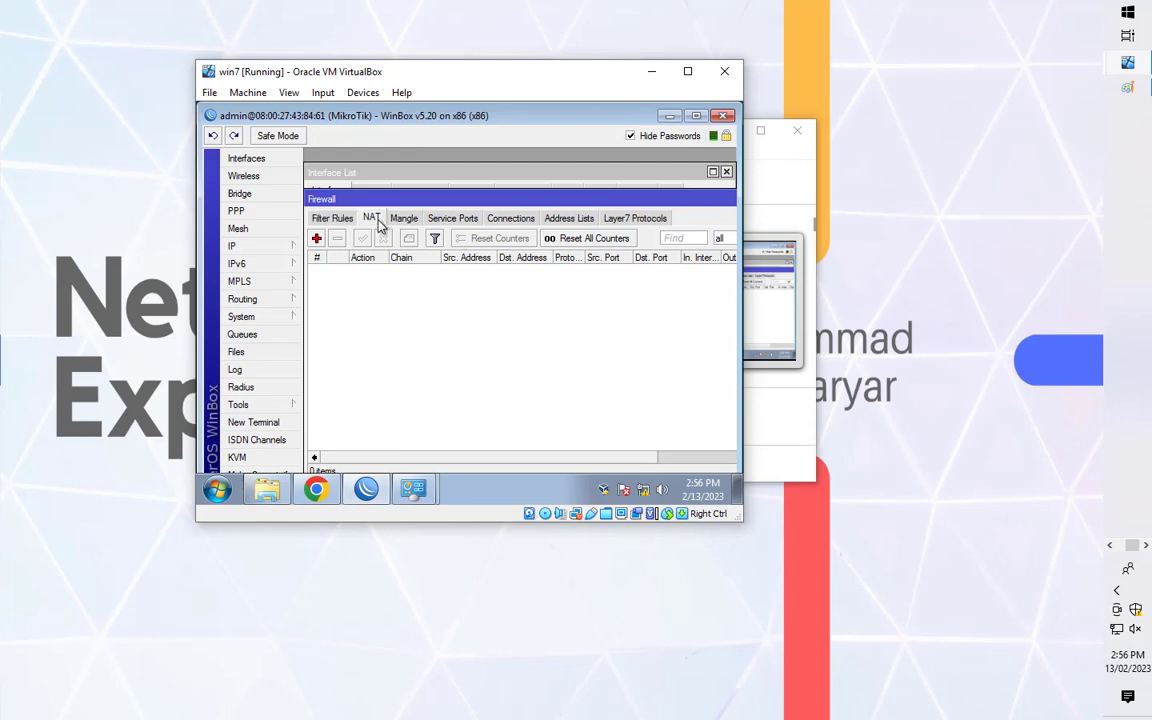
- Create a srcnat NAT rule with destination address 192.168.10.0/24 and the masquerade action, and save it
left_click(317, 240)
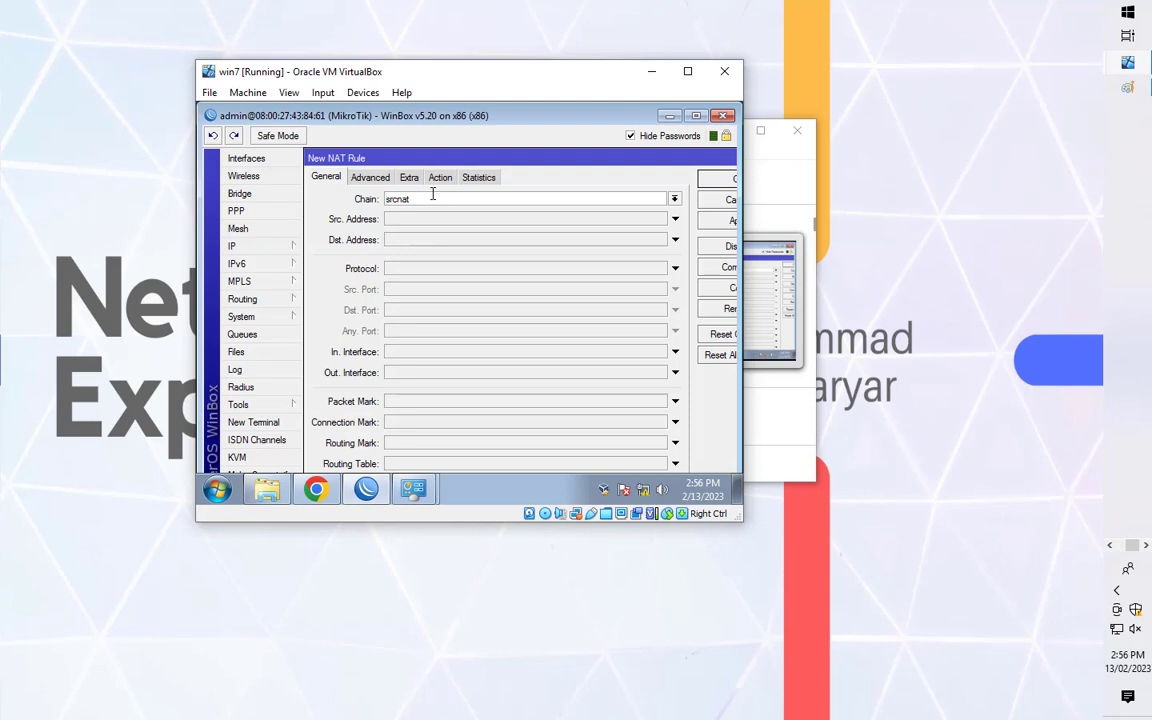
left_click(415, 241)
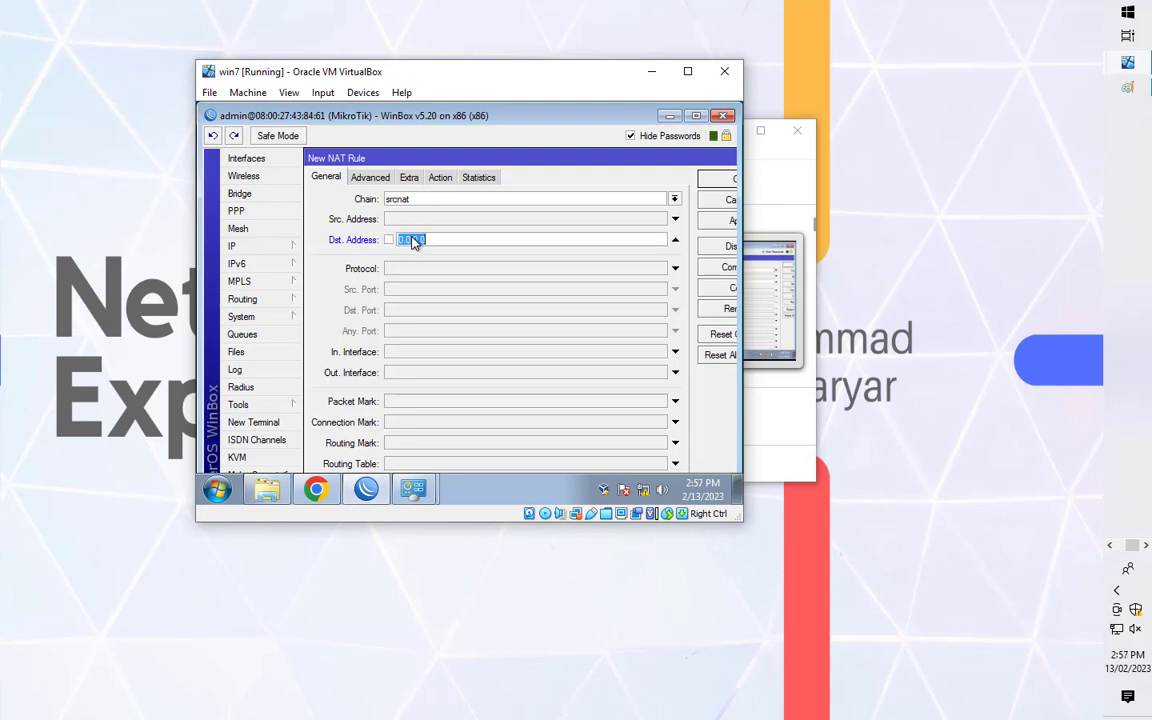
type("192.168.10.0/24")
left_click(440, 177)
left_click(460, 199)
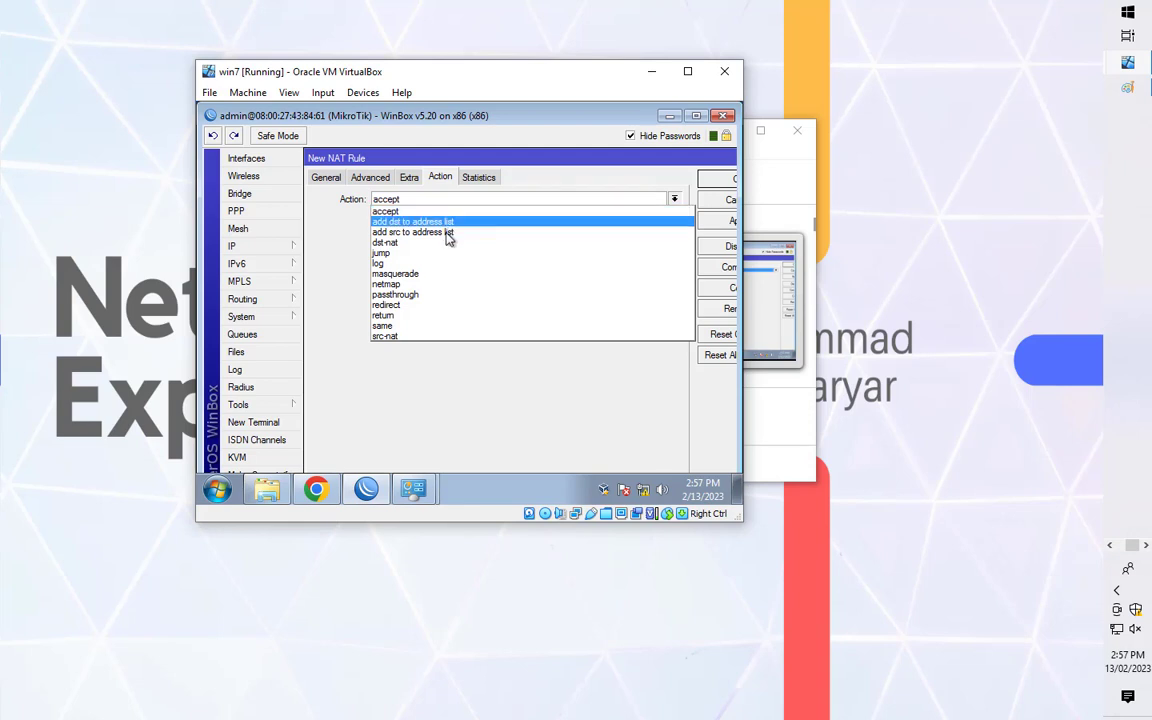
left_click(432, 275)
left_click(712, 219)
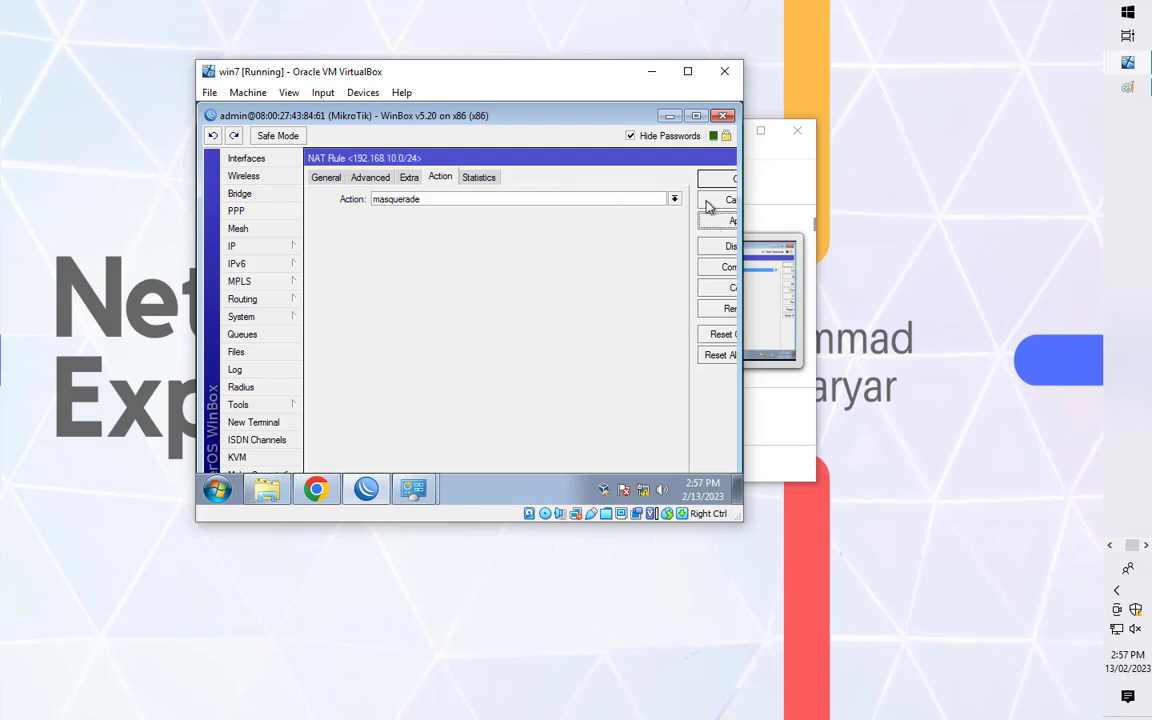
left_click(708, 182)
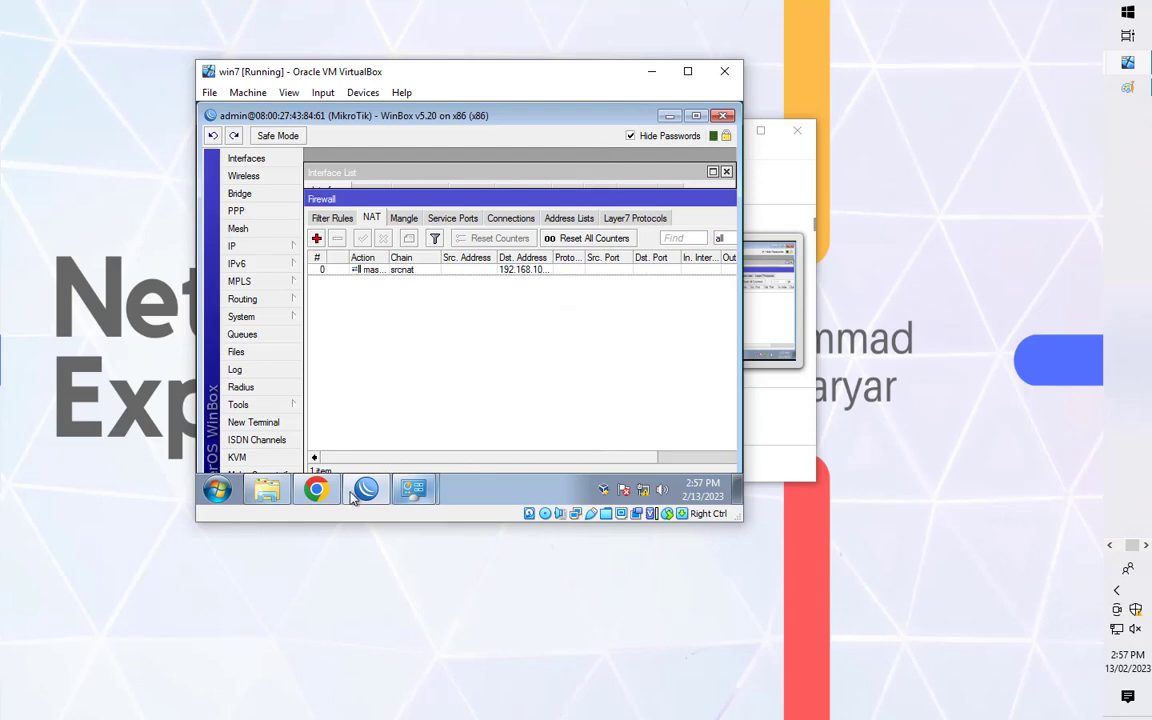
- Switch to Chrome and reload google.com to retest the internet connection
left_click(318, 489)
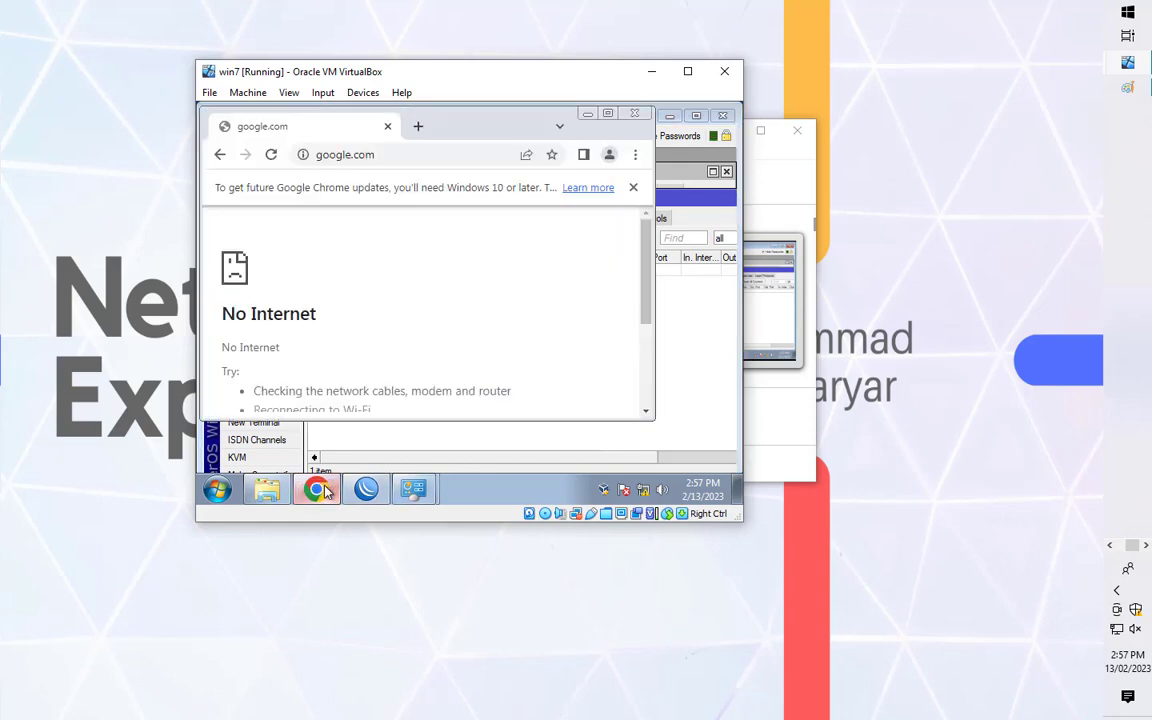
left_click(402, 155)
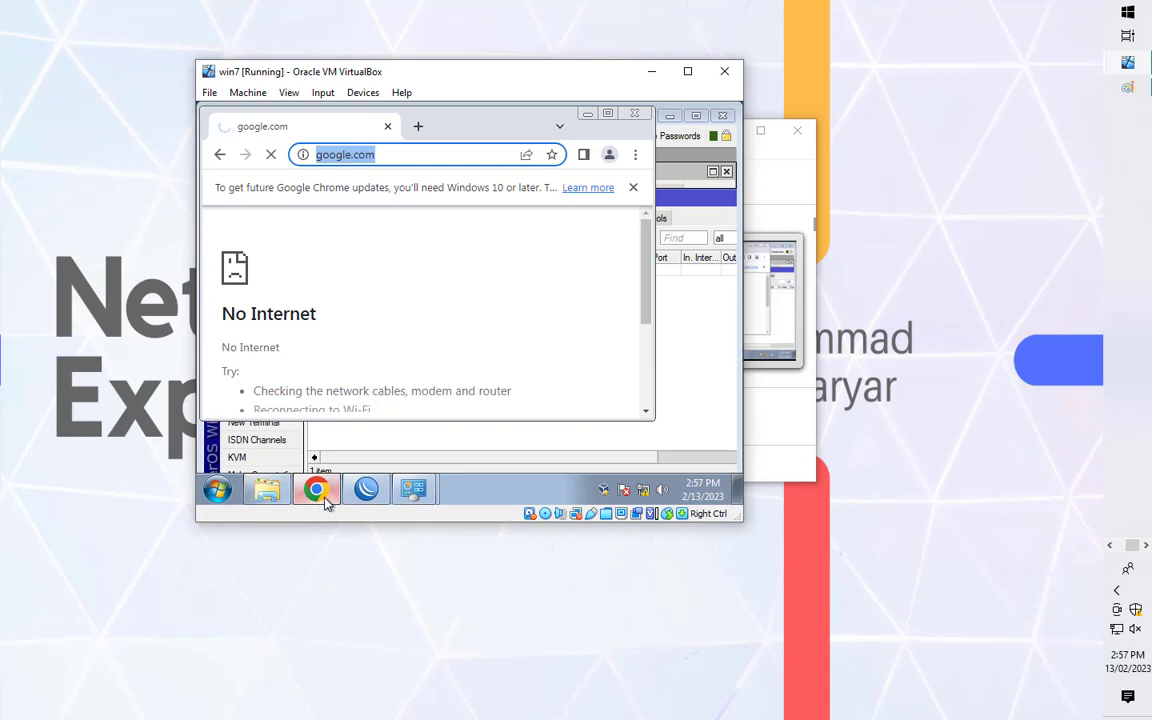
mouse_move(368, 497)
mouse_move(267, 490)
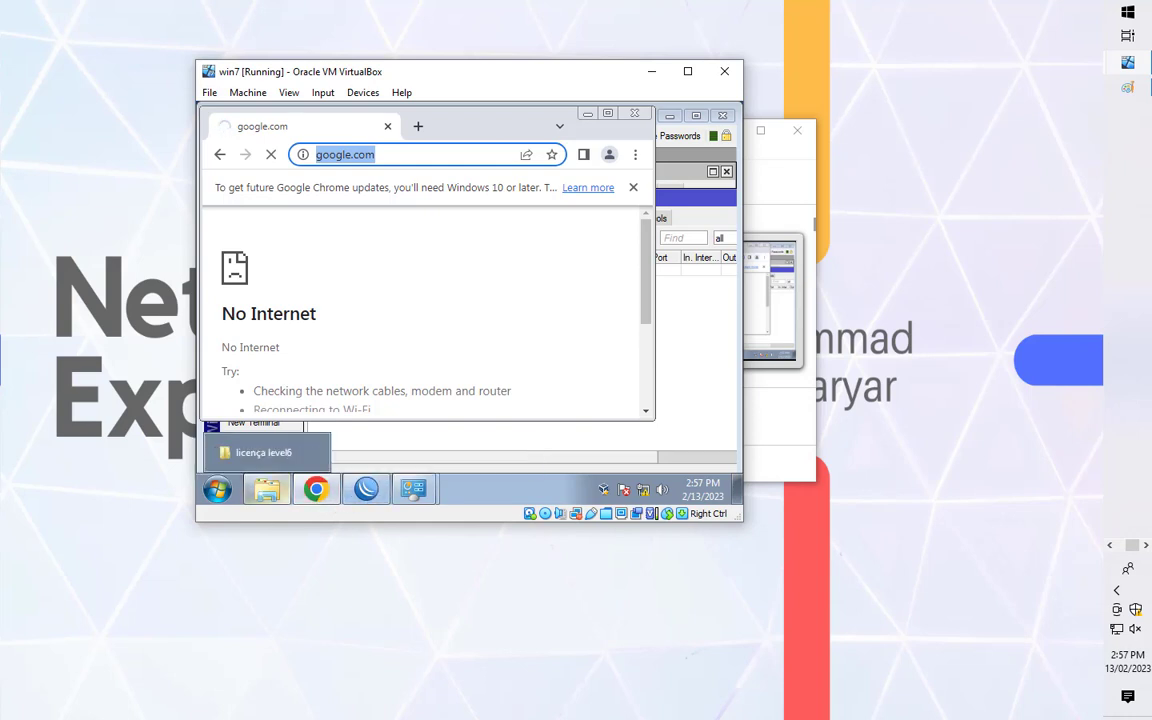
- Switch back to WinBox and move 192.168.10.0/24 from the masquerade rule's destination address to its source address, saving the rule
key("alt+Tab")
double_click(440, 275)
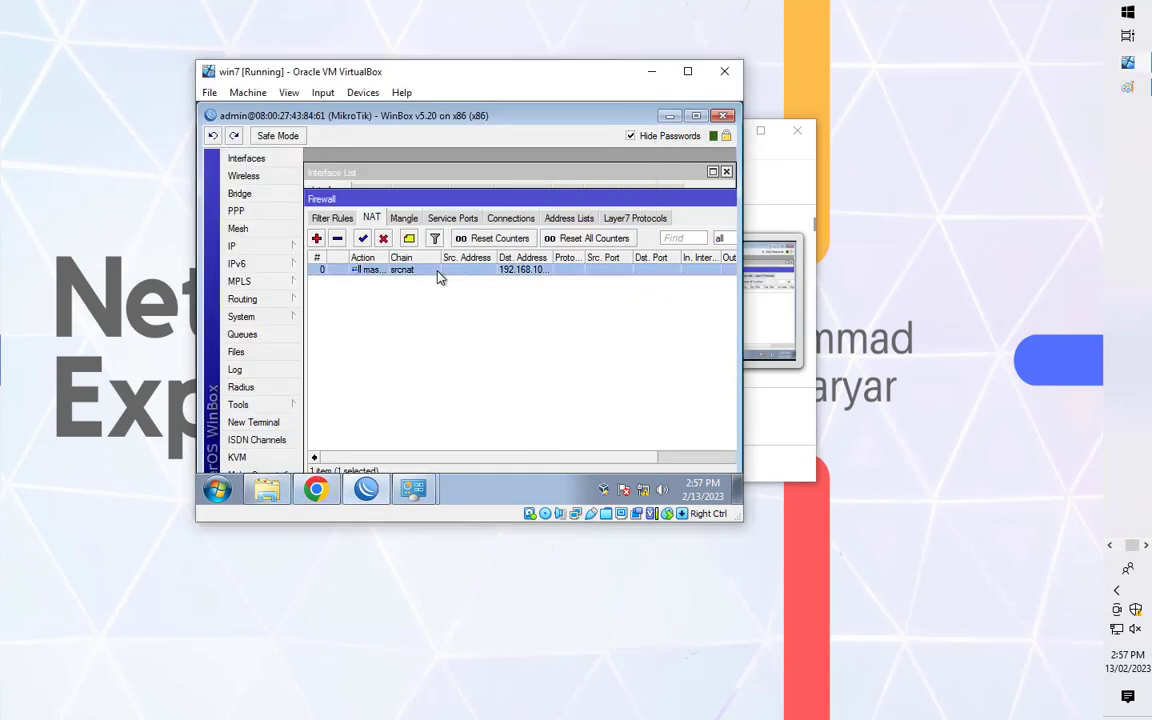
left_click(325, 177)
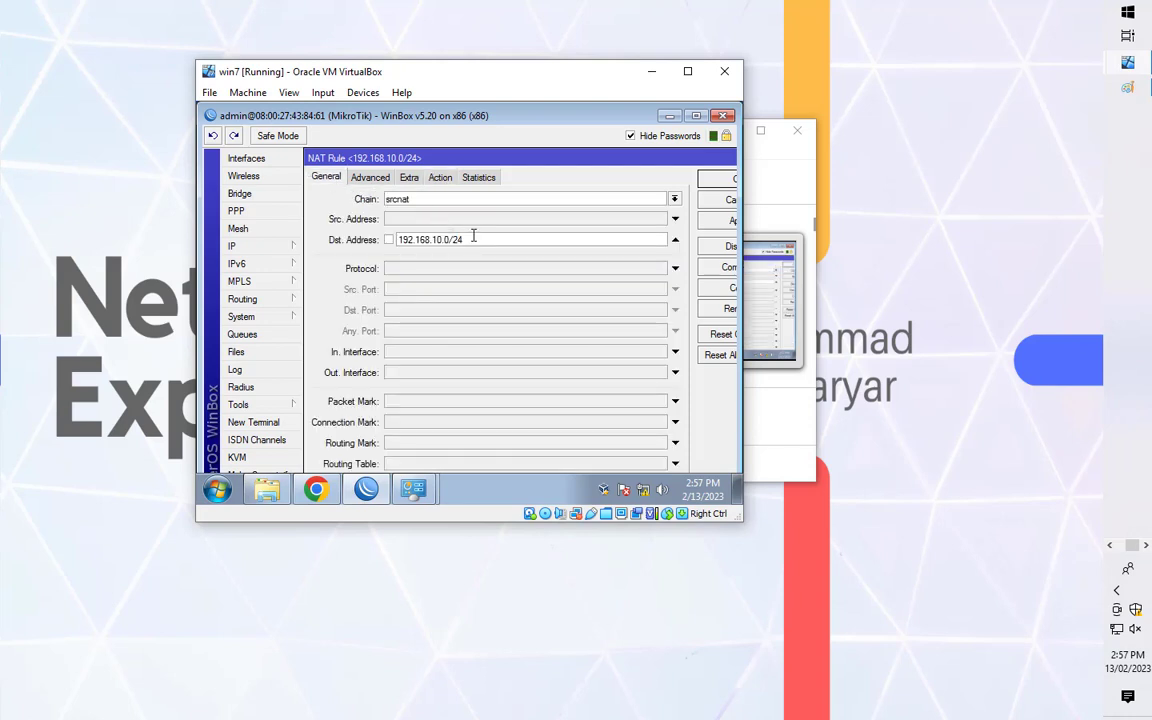
left_click_drag(472, 240, 390, 240)
right_click(410, 240)
left_click(440, 250)
right_click(407, 219)
left_click(455, 265)
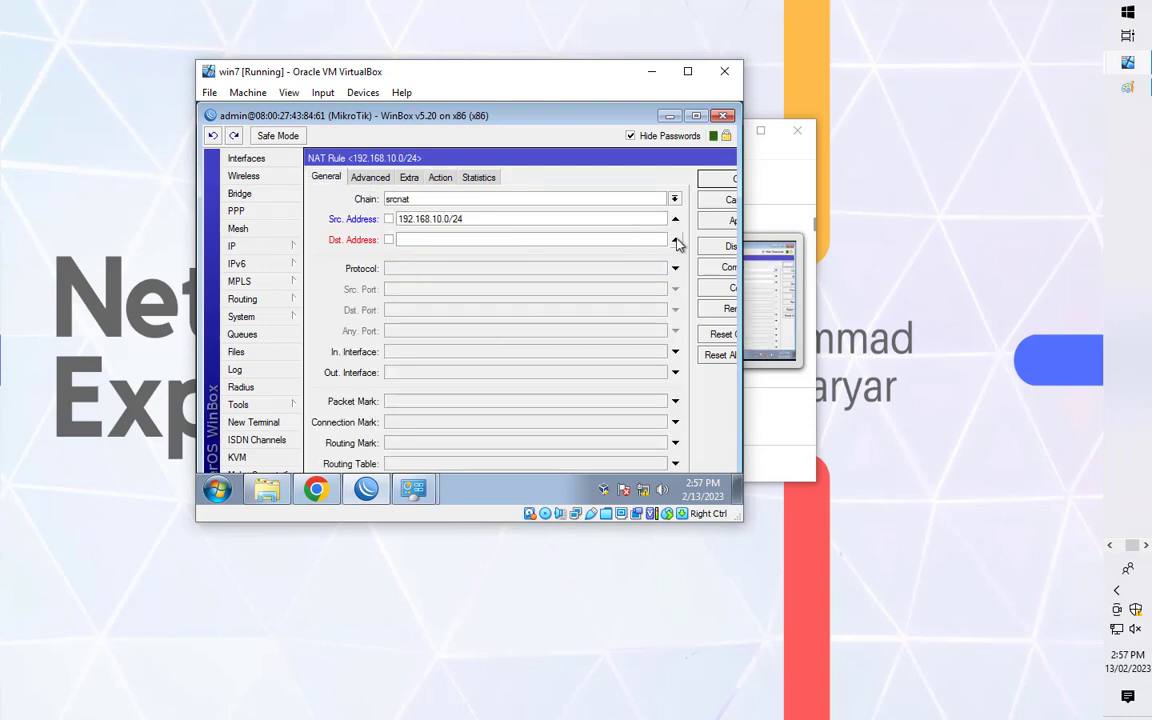
left_click(726, 228)
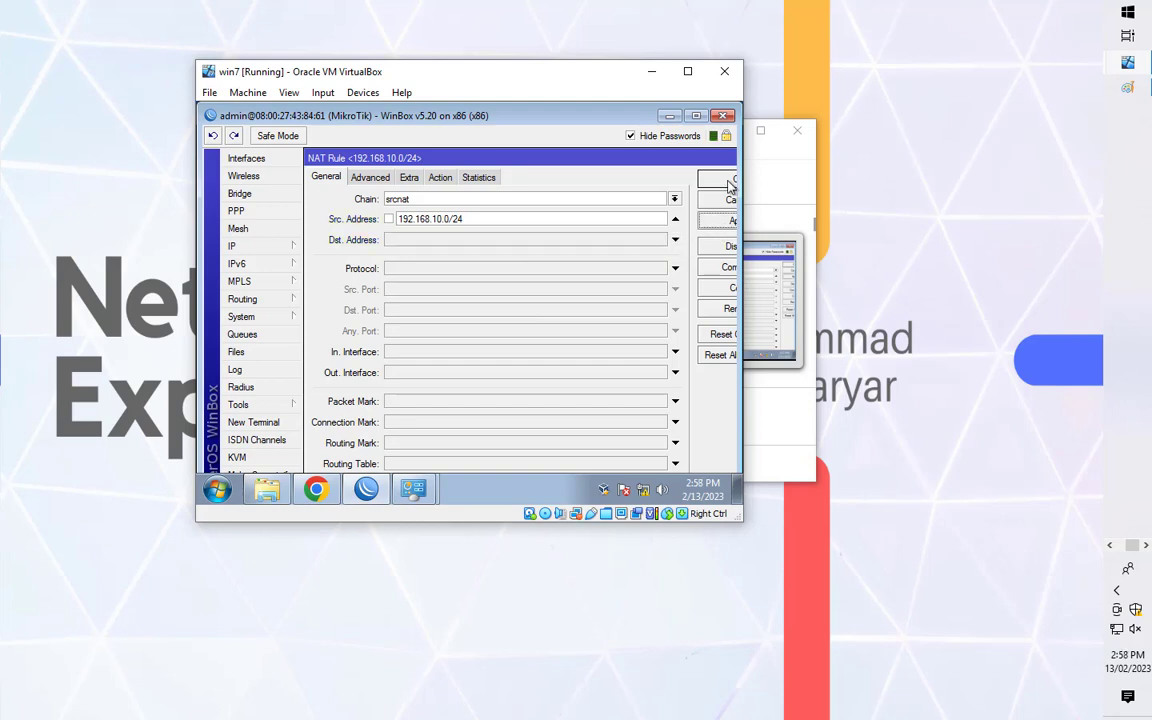
left_click(730, 183)
- Switch to Chrome, search for youtube and browse the results page to check internet access
left_click(318, 488)
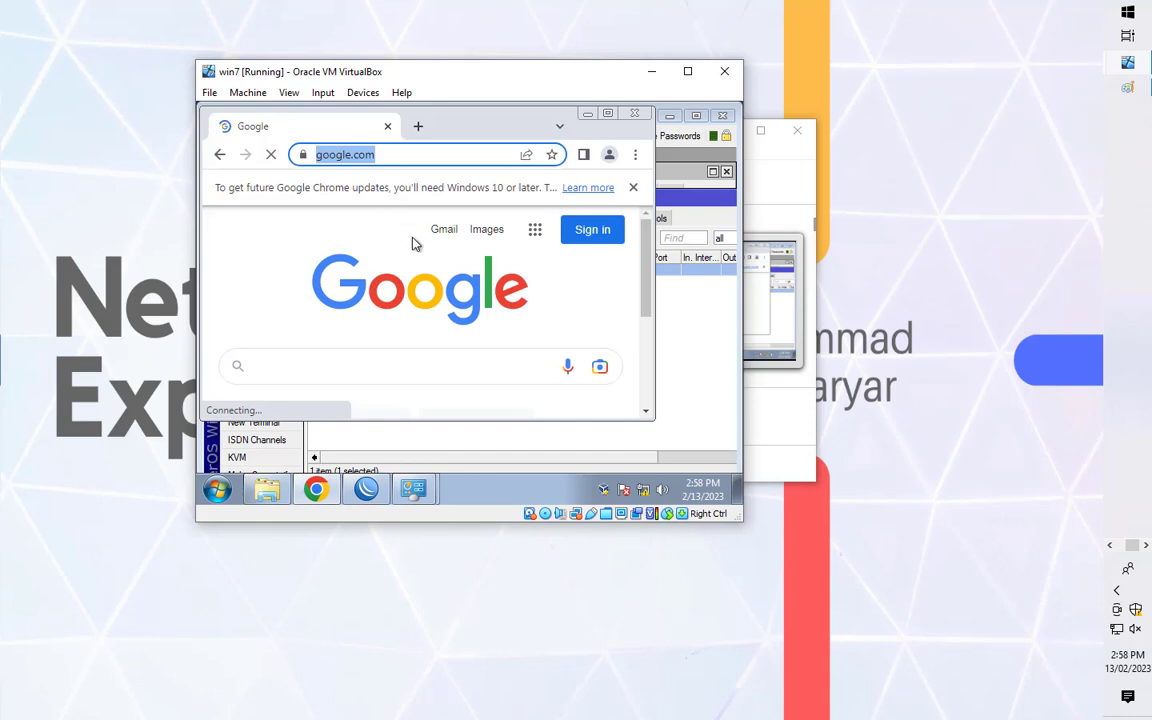
type("yo")
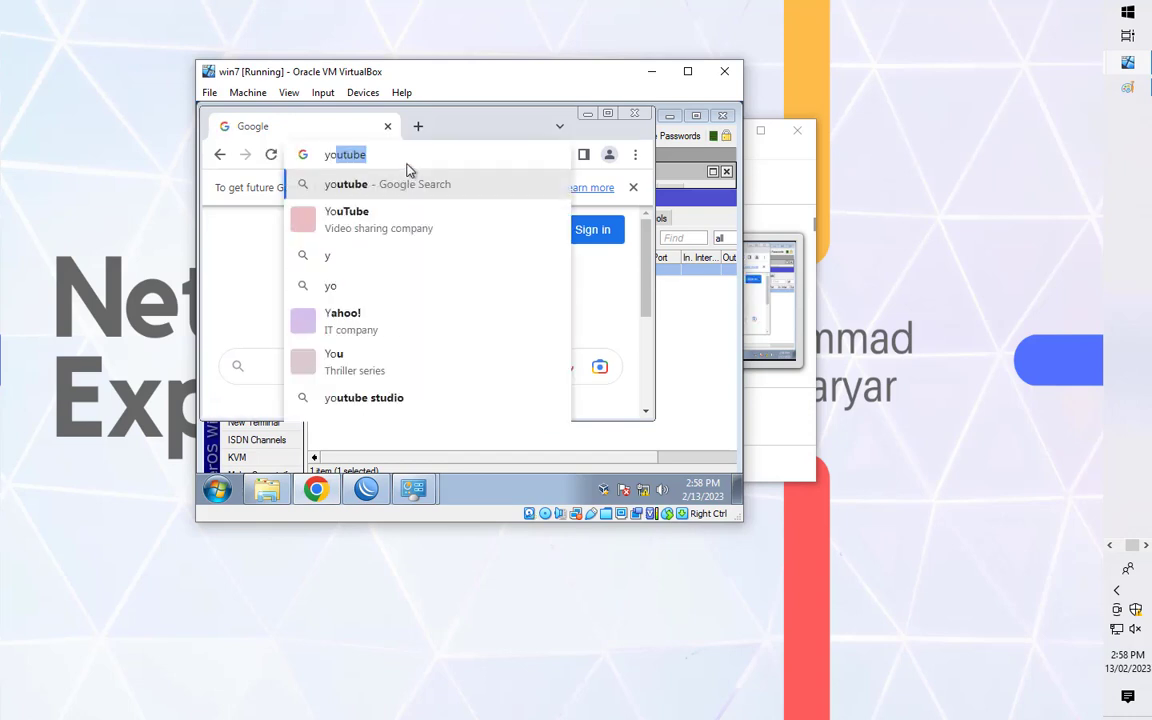
key("Return")
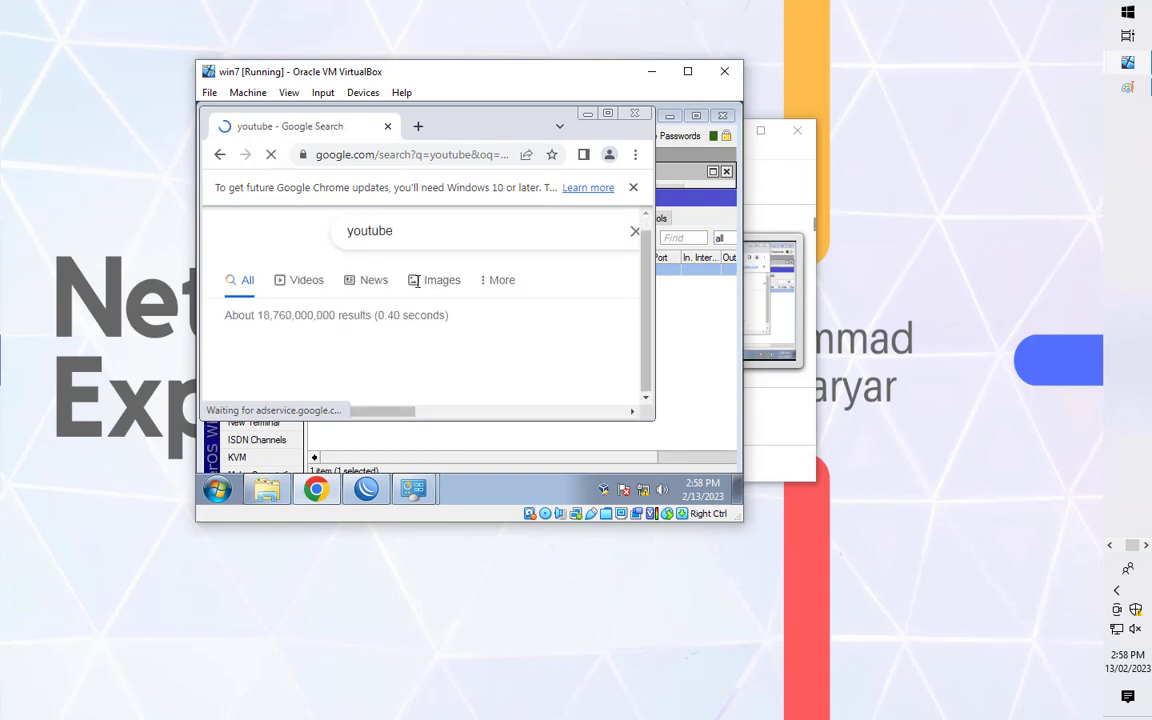
scroll(419, 284, "down", 8)
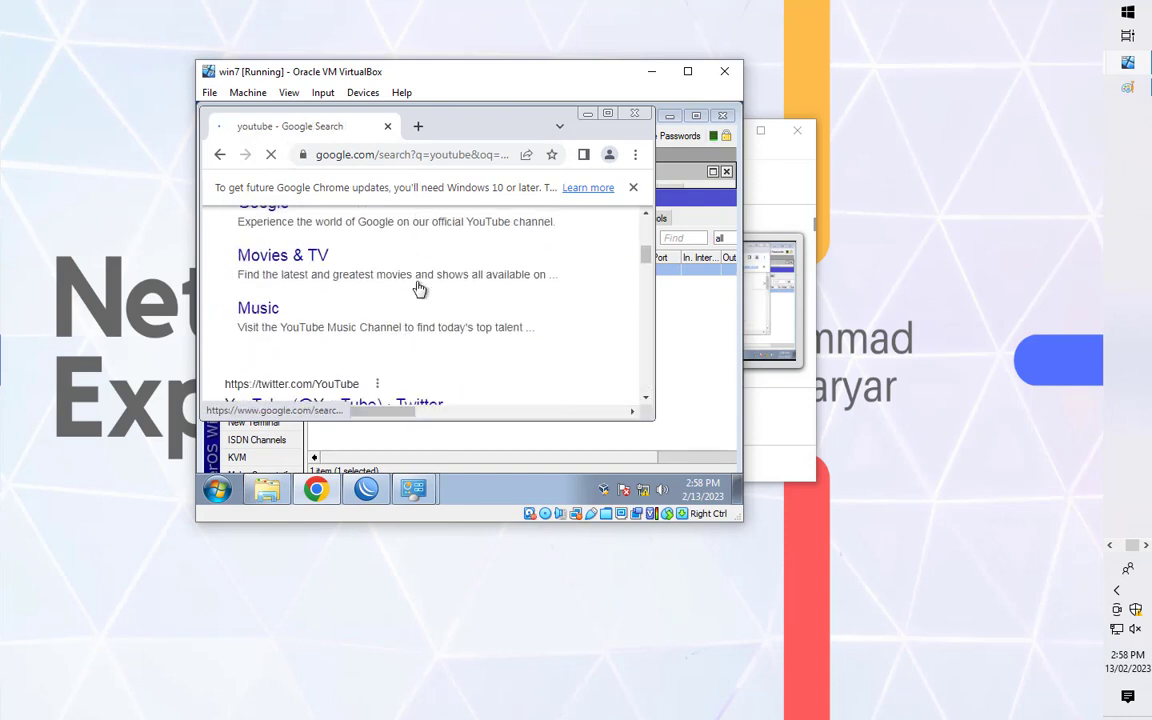
scroll(419, 286, "up", 8)
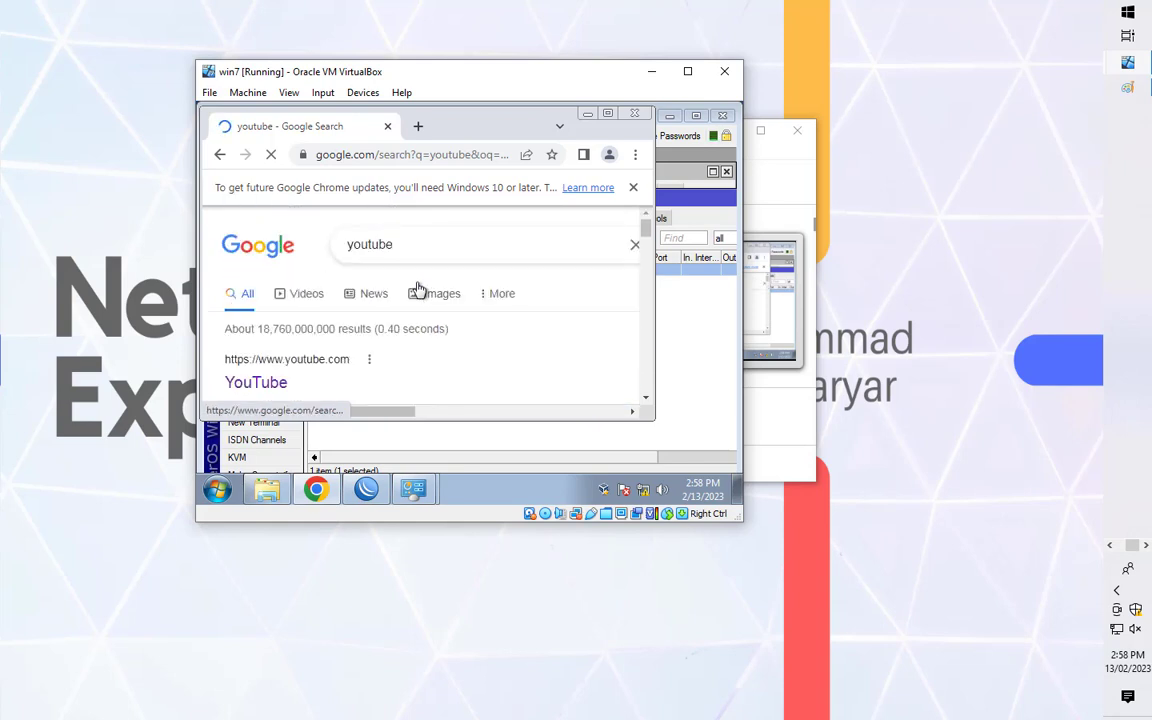
- Minimise Chrome and close the Firewall window in WinBox
left_click(590, 117)
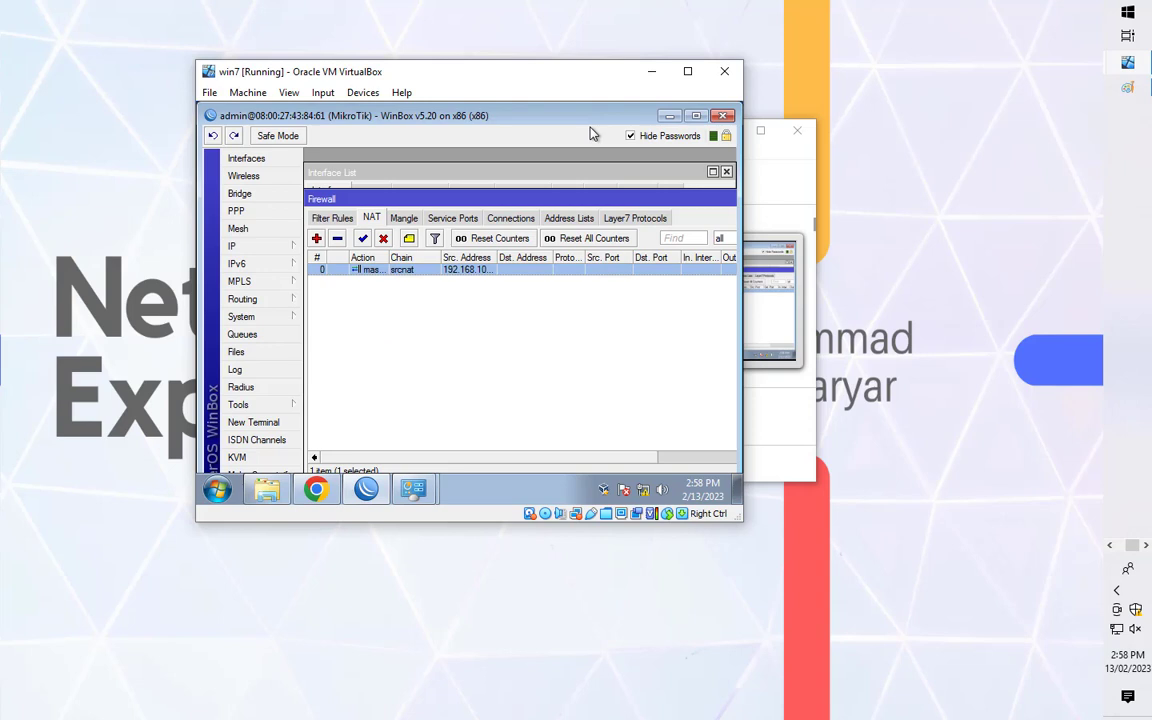
left_click_drag(605, 202, 501, 224)
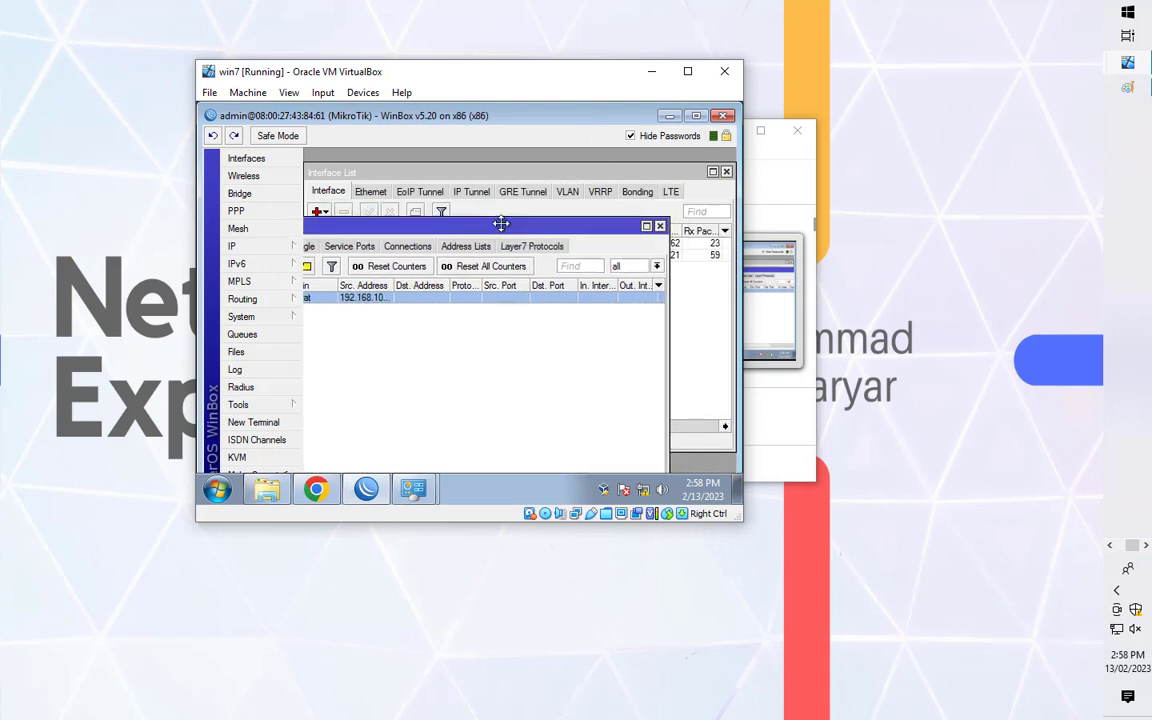
left_click(661, 226)
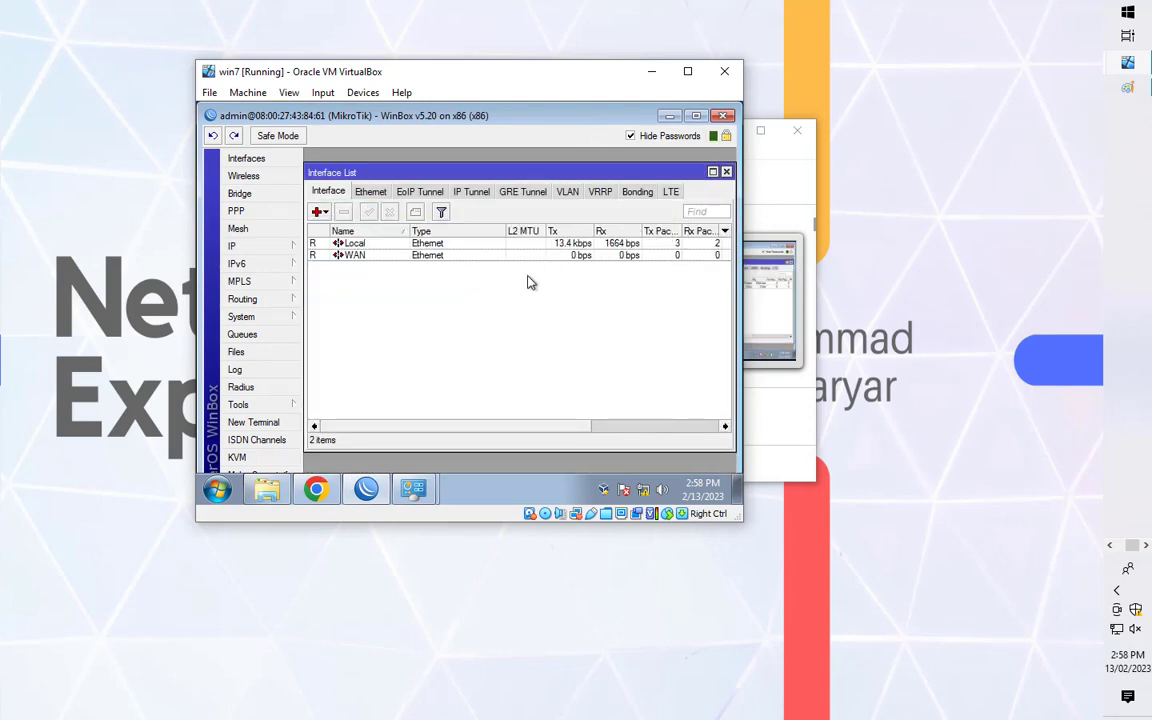